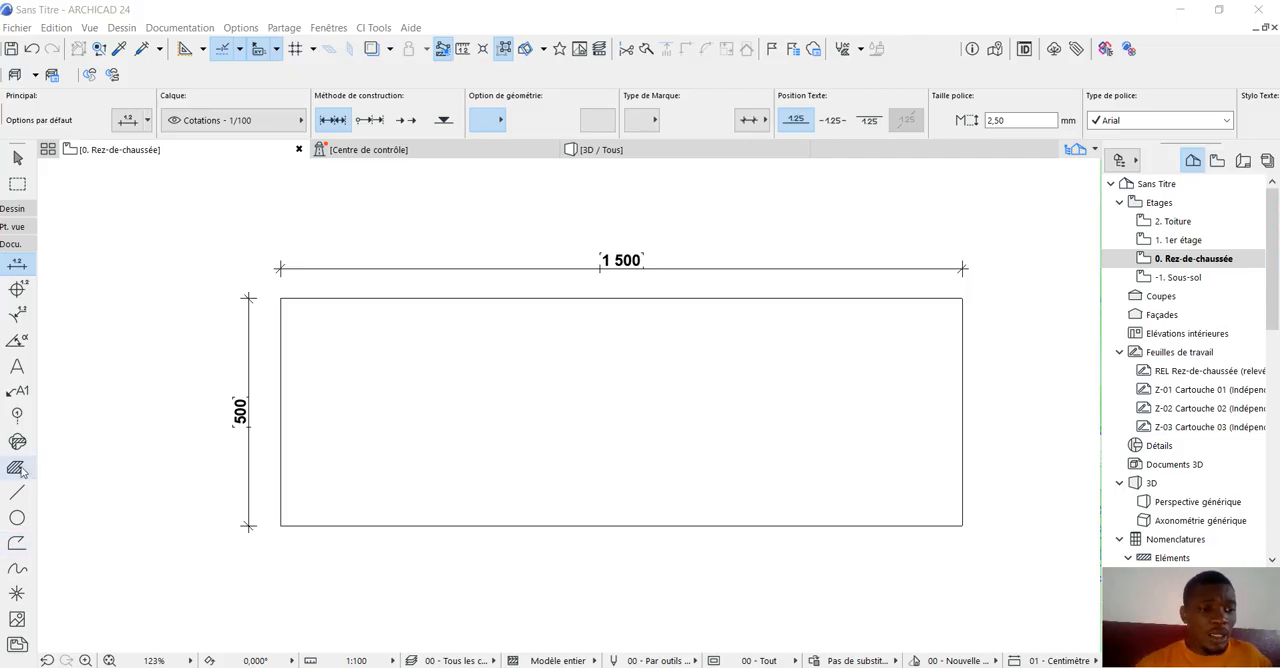
Fill the dimensioned rectangle with a Parement hatch from corner to corner and place its area label near the centre.
{"action": "left_click", "coordinate": [281, 299]}
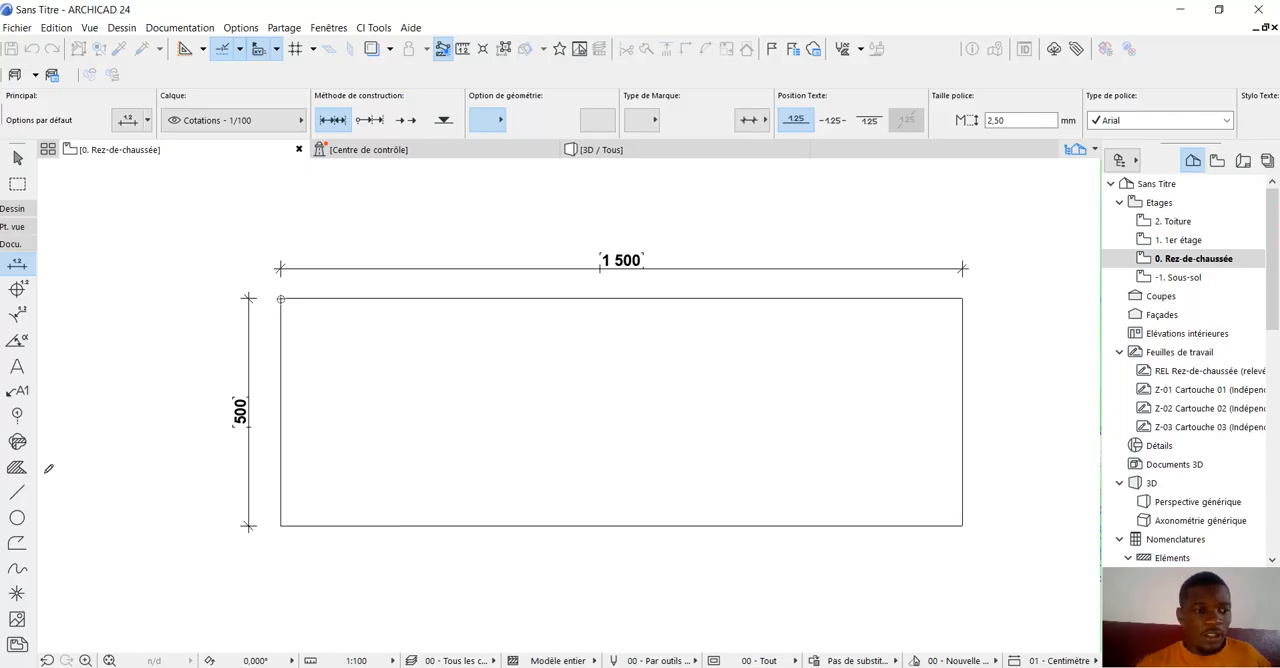
{"action": "left_click", "coordinate": [5, 462]}
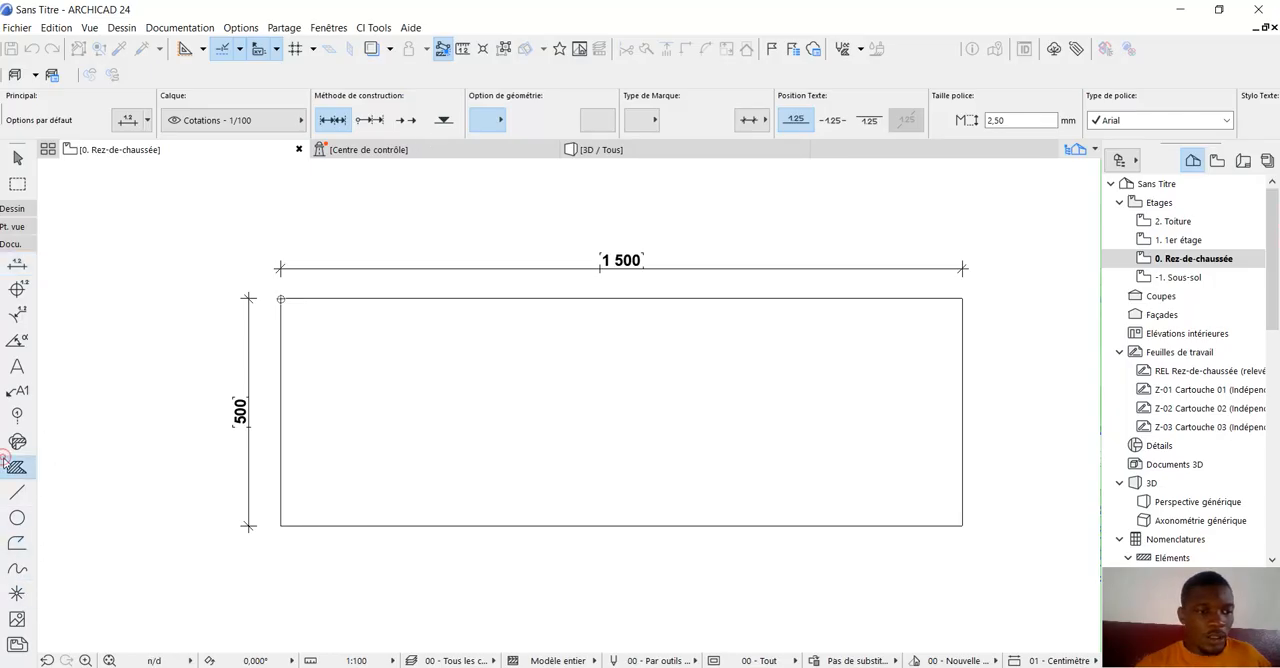
{"action": "left_click", "coordinate": [281, 299]}
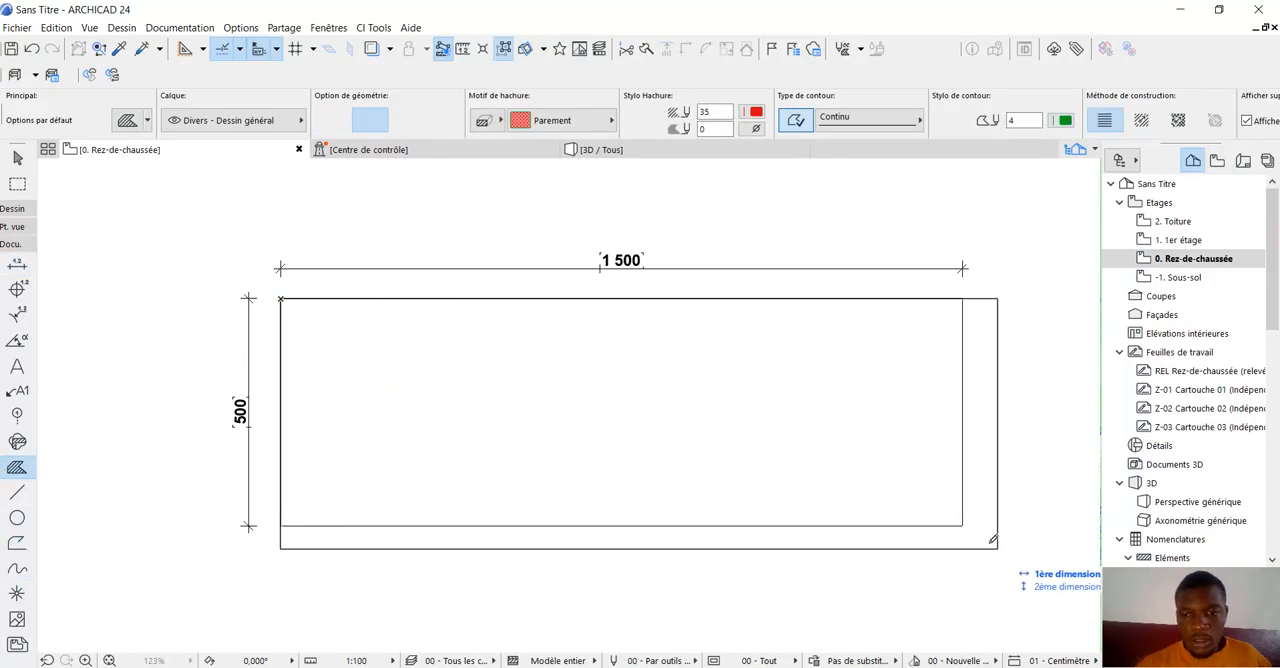
{"action": "left_click", "coordinate": [962, 525]}
{"action": "left_click", "coordinate": [607, 406]}
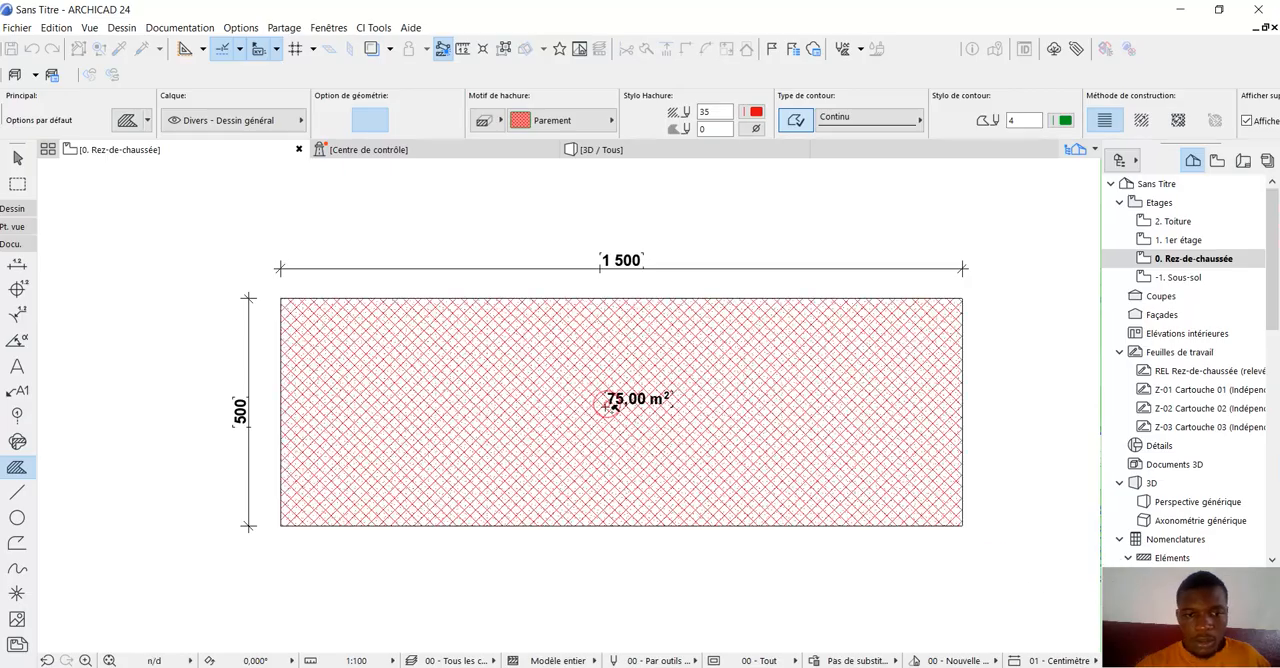
{"action": "scroll", "coordinate": [609, 447], "scroll_direction": "down", "scroll_amount": 1}
{"action": "scroll", "coordinate": [642, 424], "scroll_direction": "up", "scroll_amount": 3}
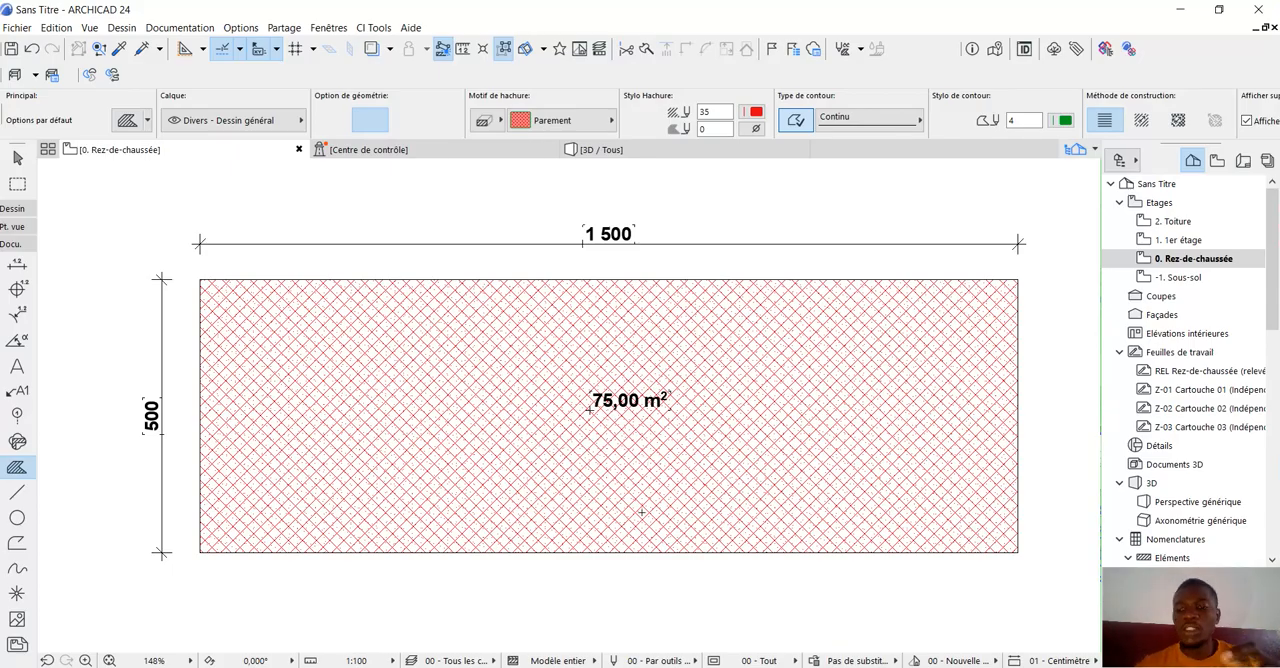
{"action": "scroll", "coordinate": [605, 478], "scroll_direction": "down", "scroll_amount": 2}
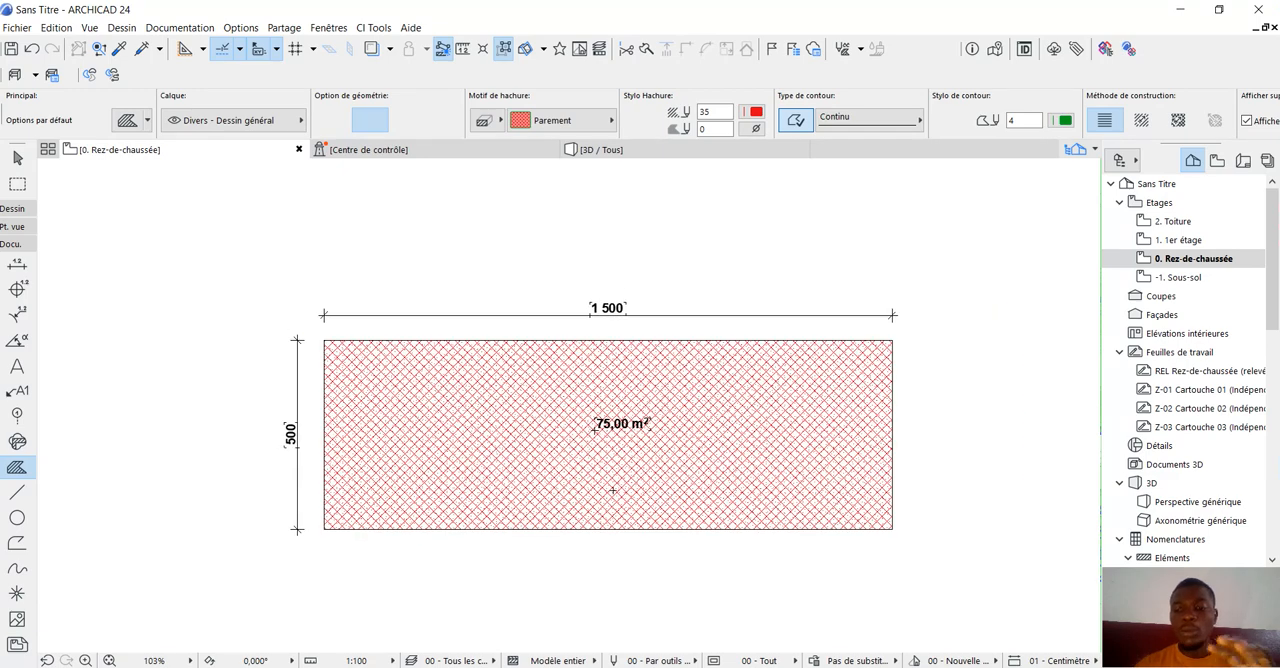
{"action": "scroll", "coordinate": [610, 485], "scroll_direction": "up", "scroll_amount": 1}
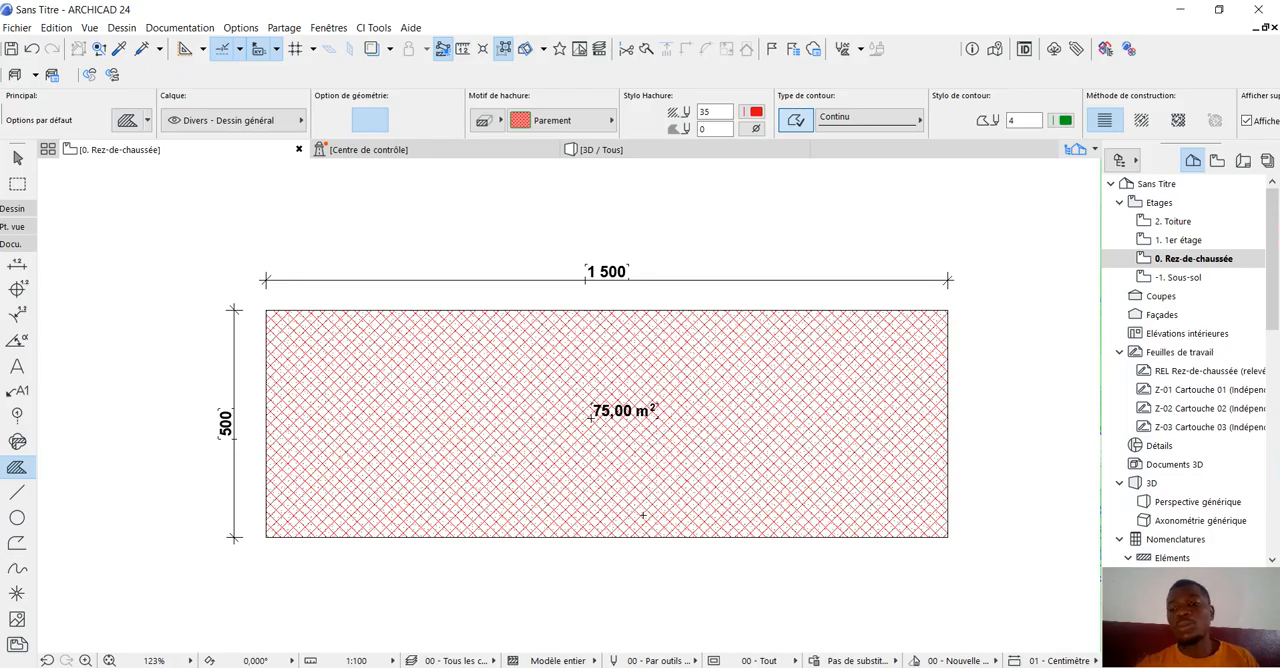
Delete the Parement hatch from the rectangle and undo the deletion, leaving nothing selected.
{"action": "left_click", "coordinate": [14, 160]}
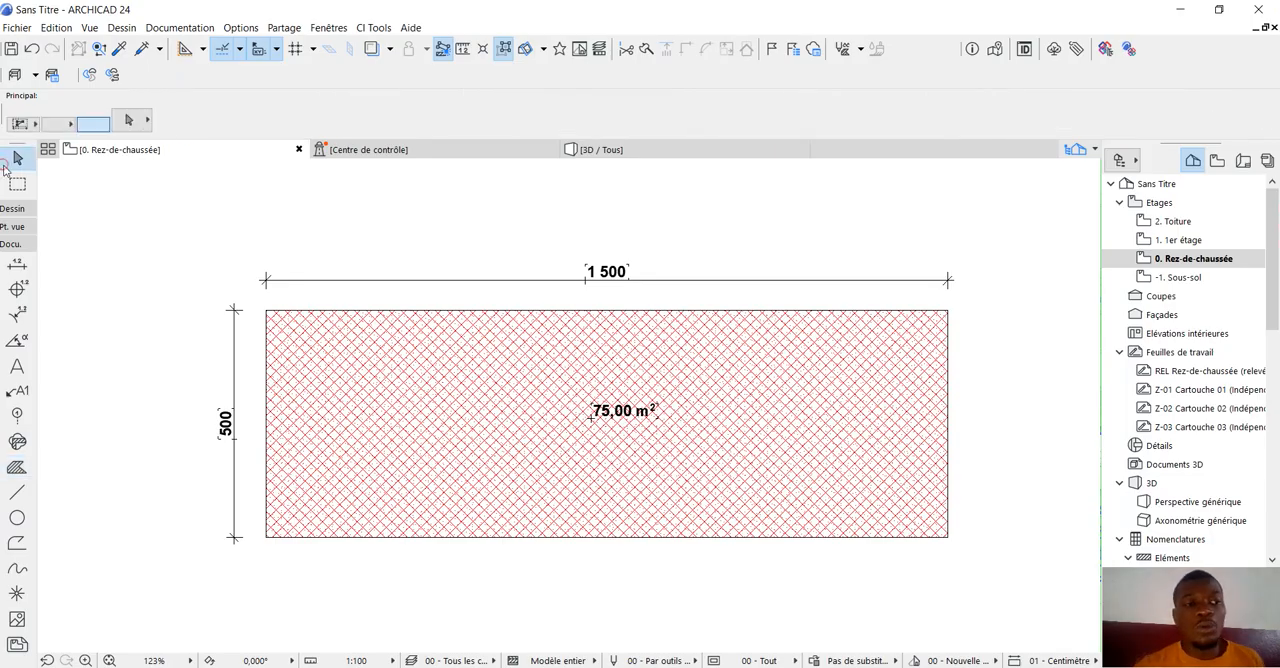
{"action": "left_click", "coordinate": [470, 410]}
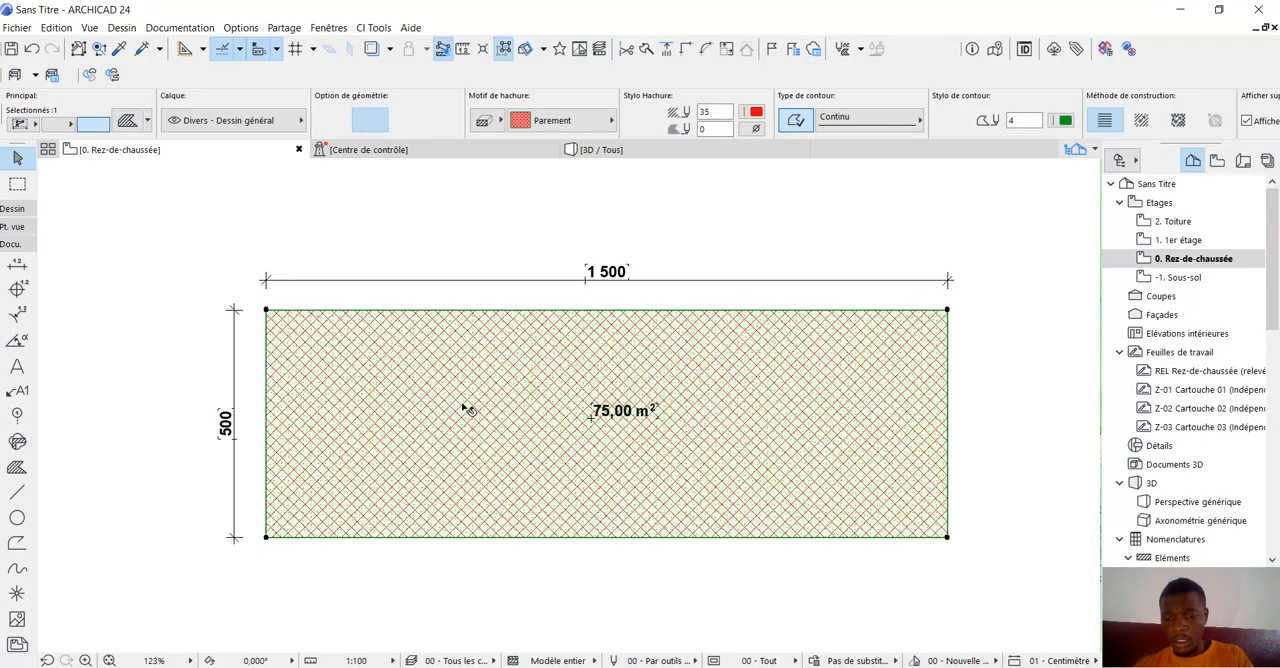
{"action": "key", "text": "Delete"}
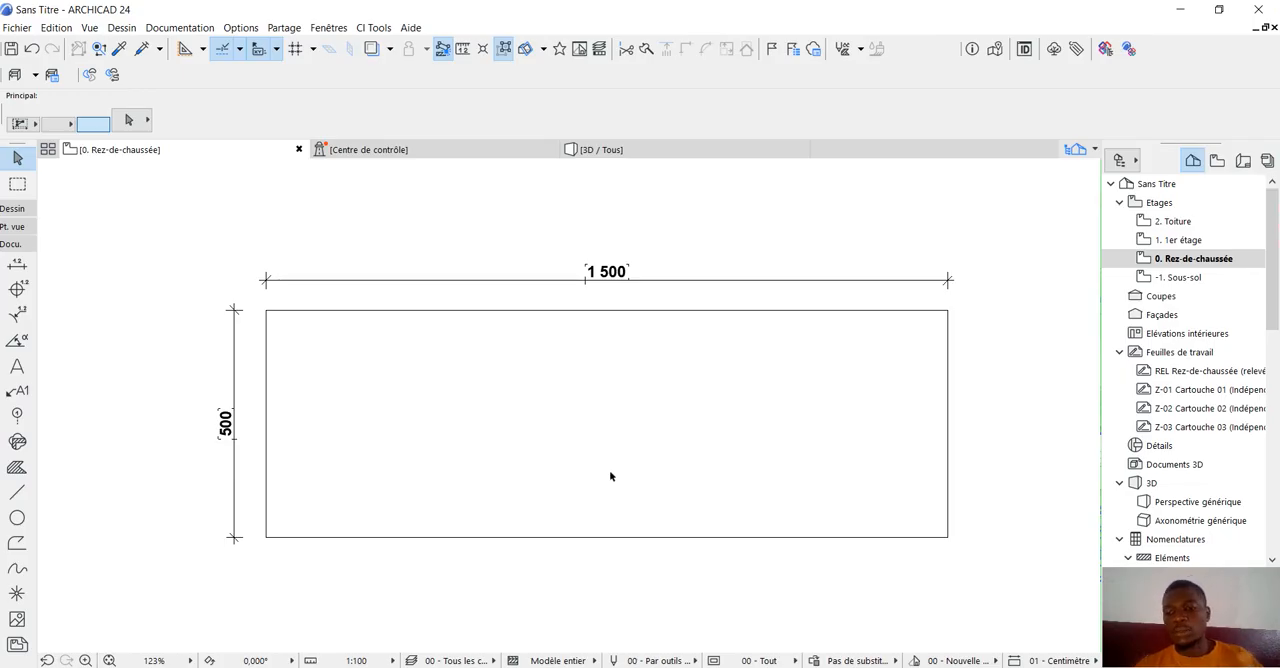
{"action": "scroll", "coordinate": [613, 484], "scroll_direction": "up", "scroll_amount": 1}
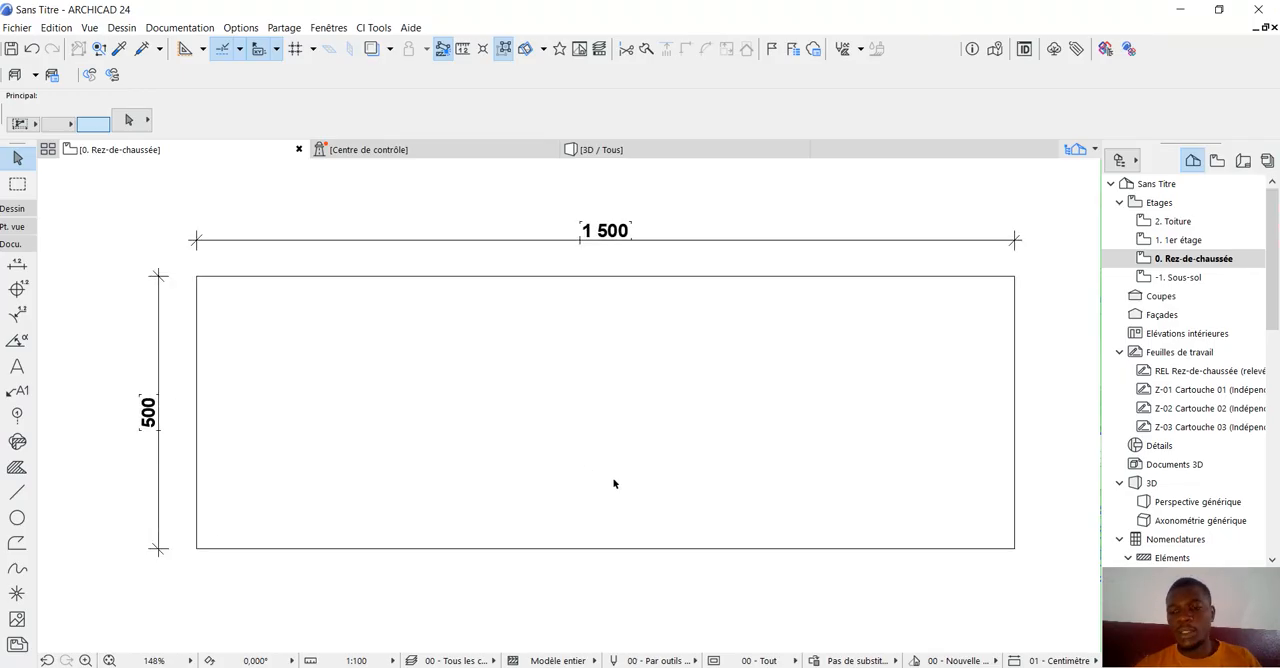
{"action": "scroll", "coordinate": [608, 472], "scroll_direction": "down", "scroll_amount": 2}
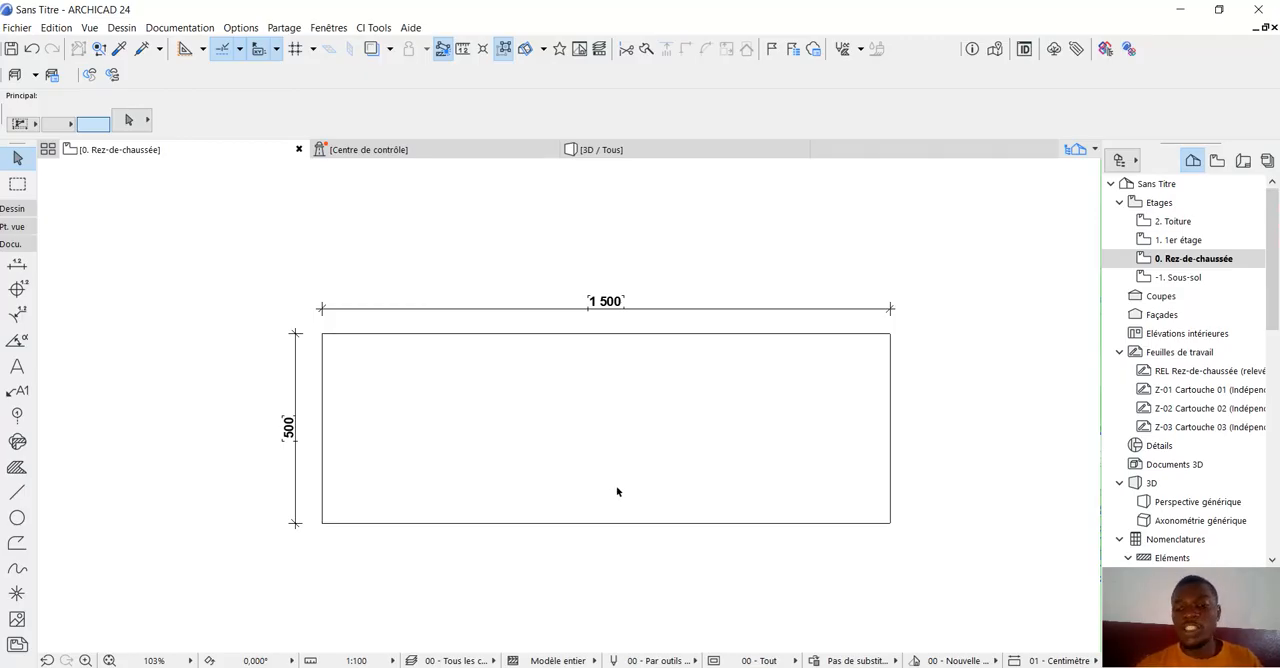
{"action": "scroll", "coordinate": [563, 411], "scroll_direction": "up", "scroll_amount": 1}
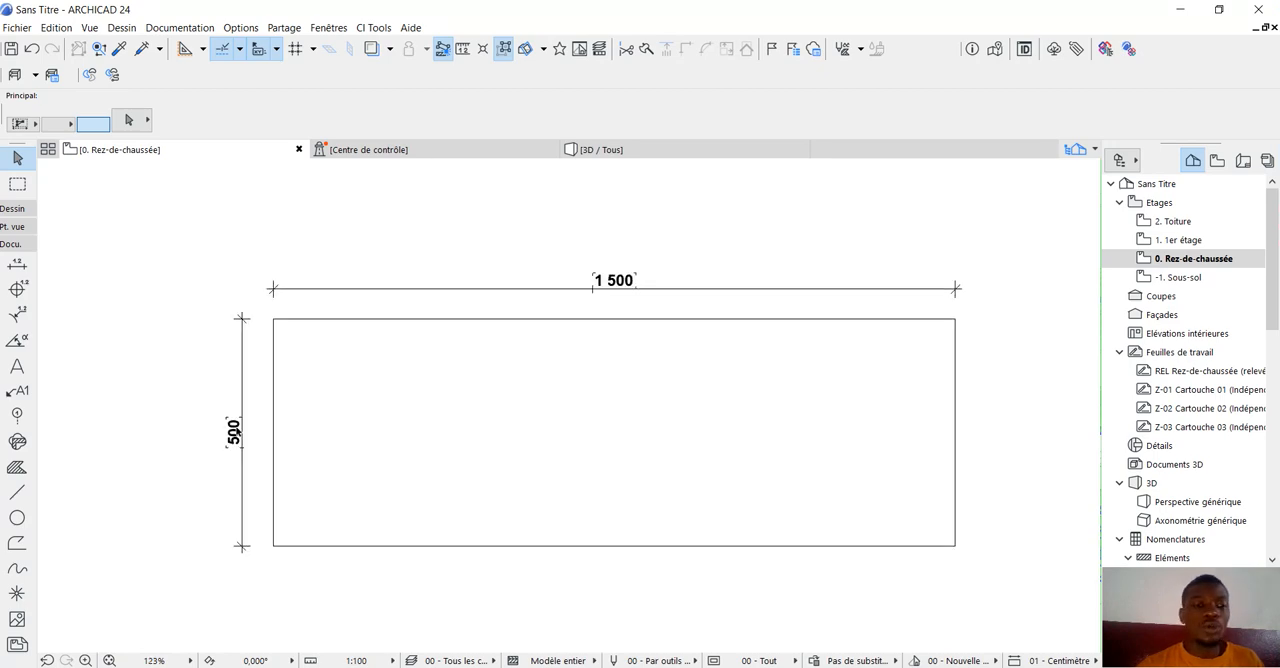
{"action": "left_click", "coordinate": [31, 48]}
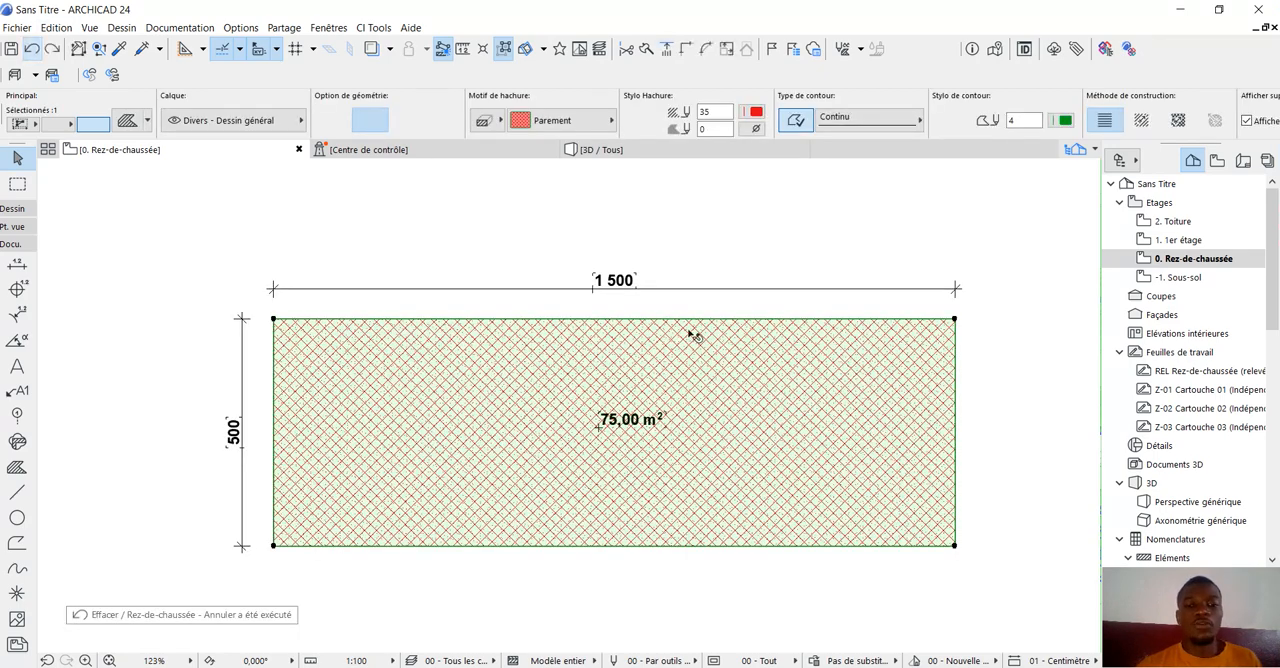
{"action": "left_click", "coordinate": [737, 235]}
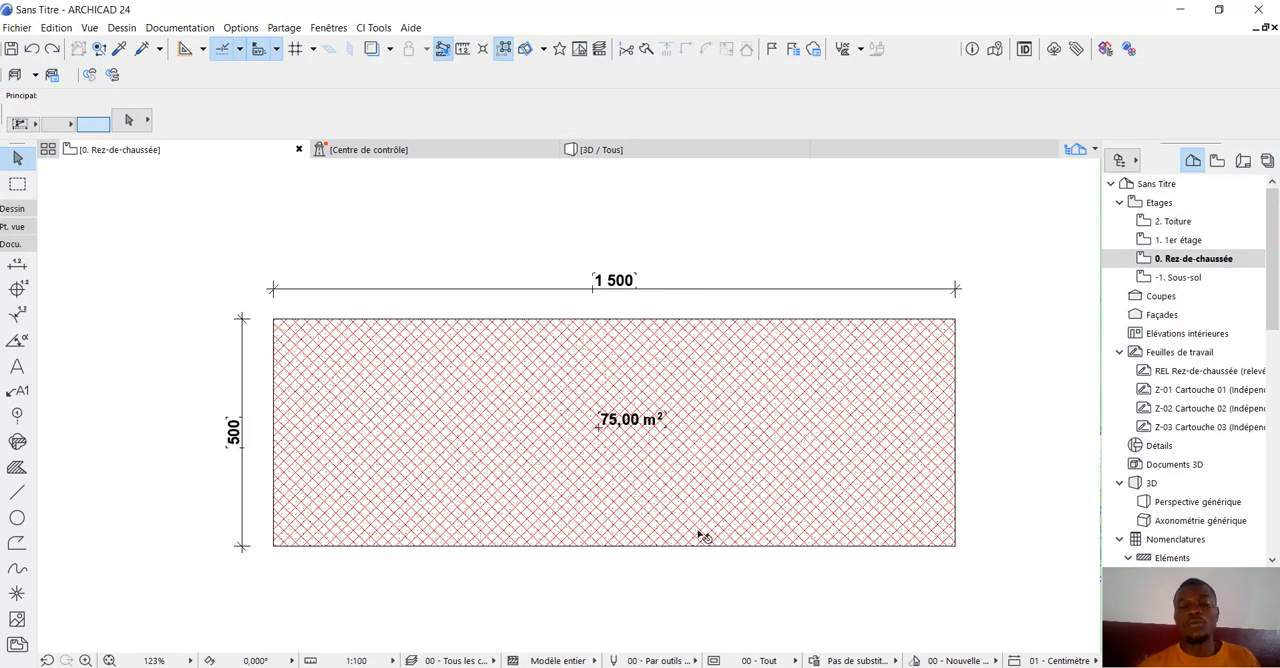
Set the default wall's reference line to Face extérieure in the Wall tool's settings.
{"action": "left_click", "coordinate": [10, 212]}
{"action": "left_click", "coordinate": [16, 232]}
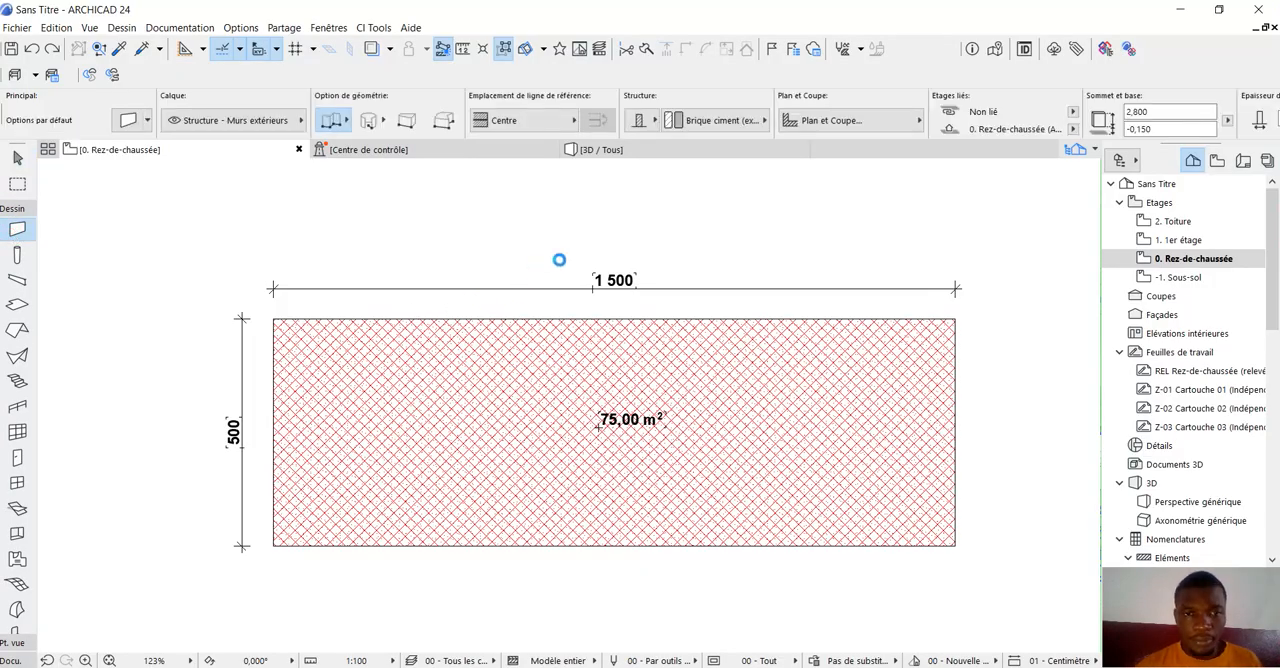
{"action": "key", "text": "ctrl+t"}
{"action": "left_click", "coordinate": [648, 312]}
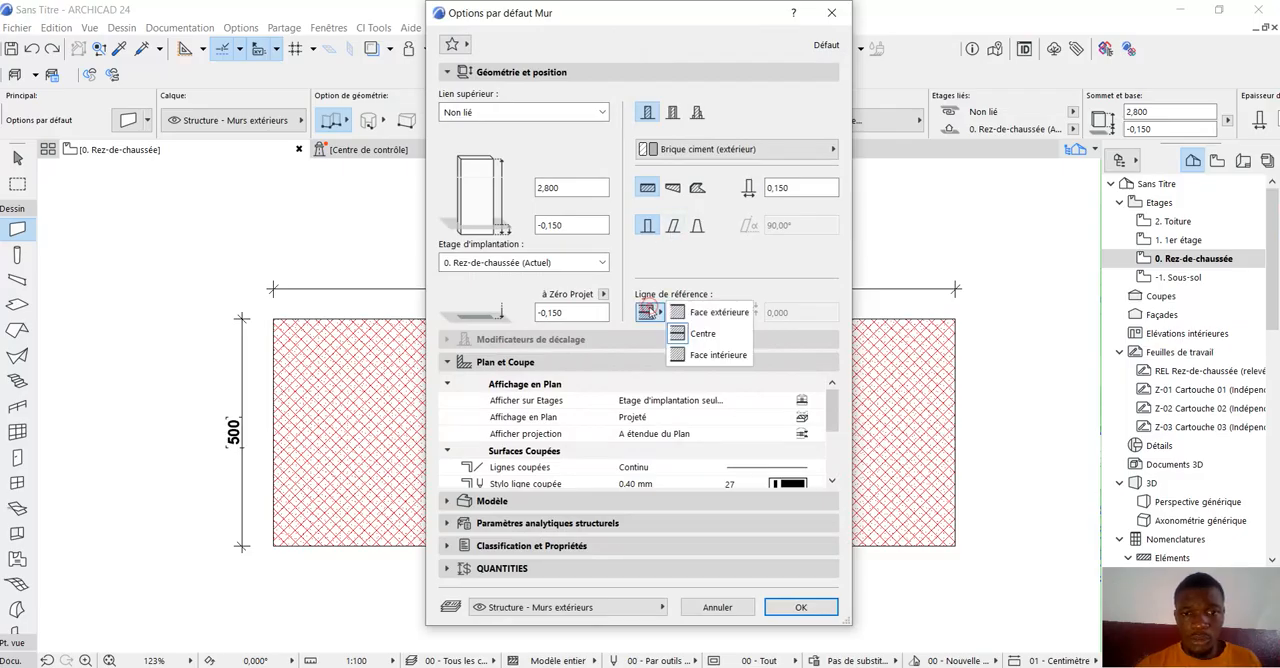
{"action": "left_click", "coordinate": [698, 310]}
{"action": "left_click", "coordinate": [800, 607]}
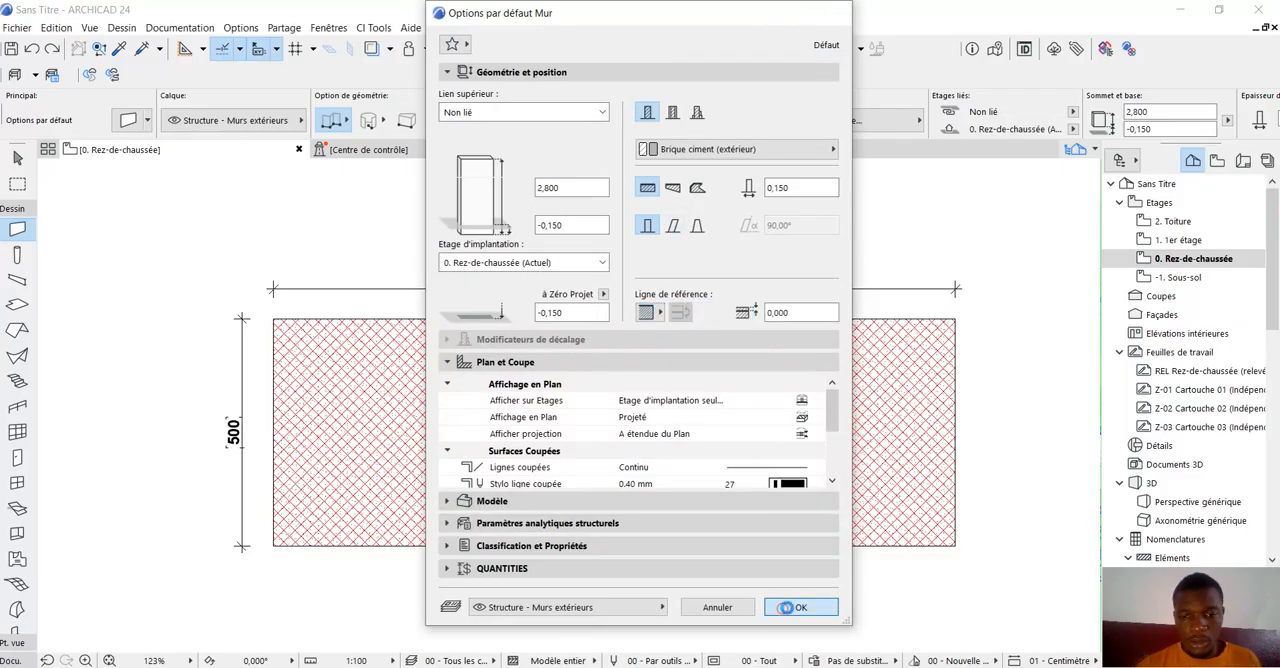
Draw four exterior walls counterclockwise along the rectangle's 15 m by 5 m outline, starting and ending at its upper-left corner.
{"action": "scroll", "coordinate": [441, 371], "scroll_direction": "down", "scroll_amount": 2}
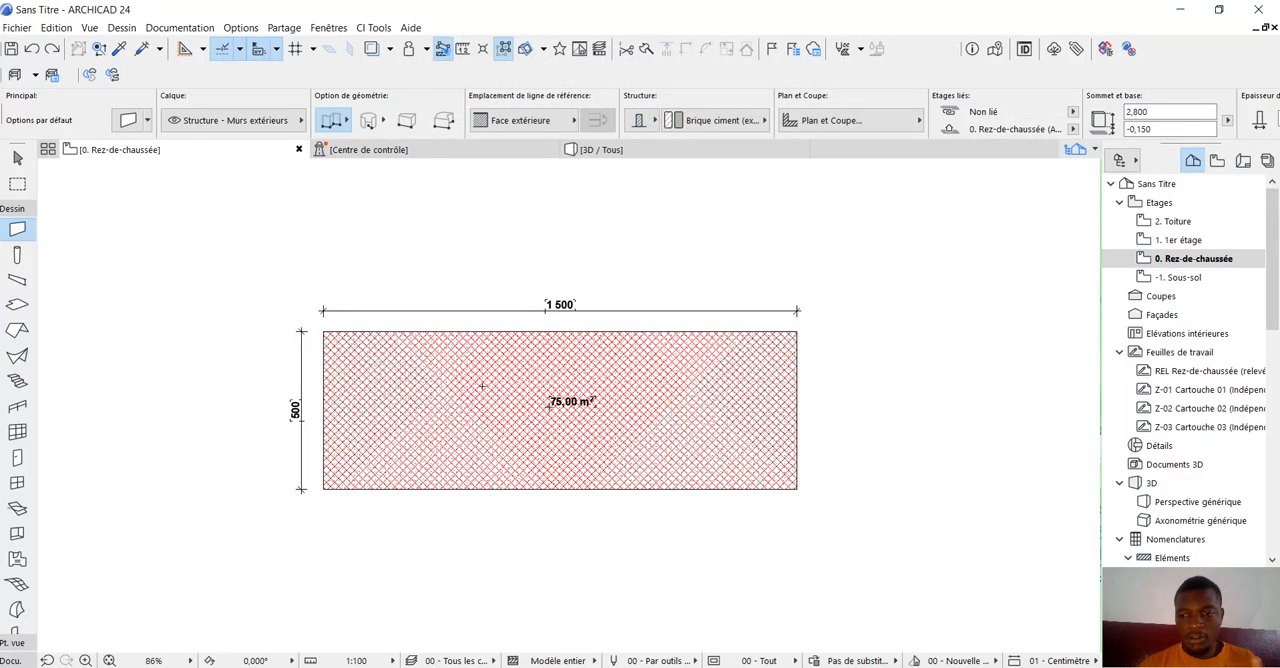
{"action": "scroll", "coordinate": [481, 385], "scroll_direction": "up", "scroll_amount": 1}
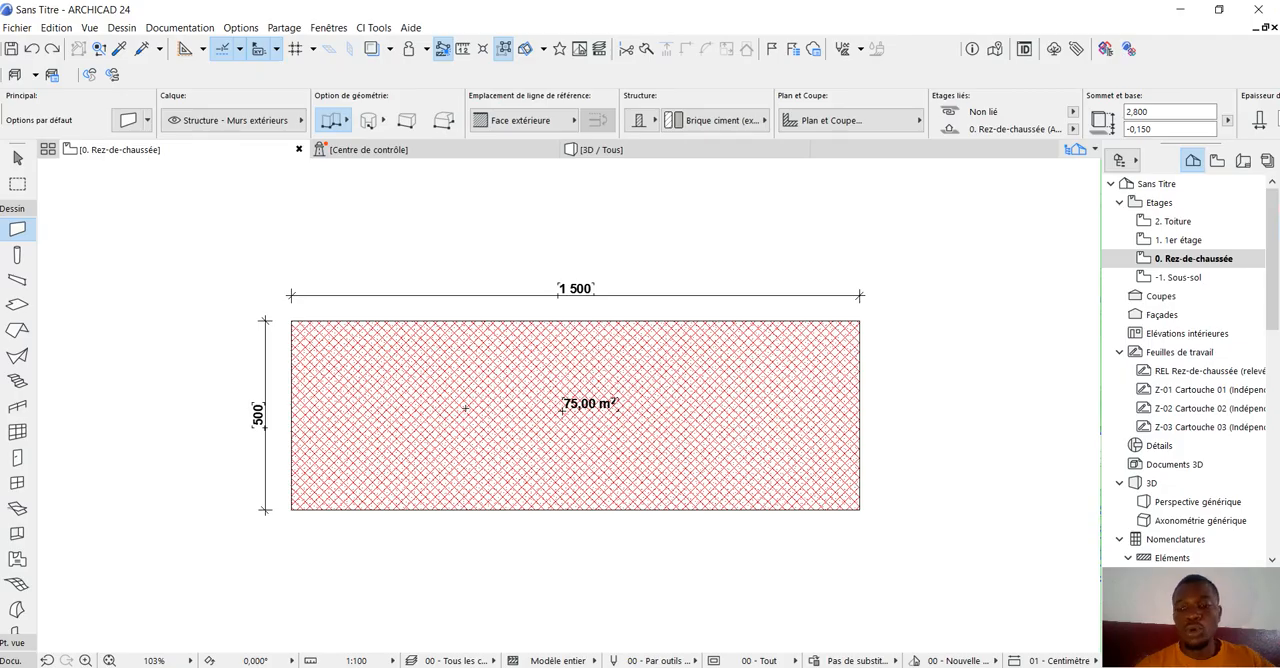
{"action": "scroll", "coordinate": [322, 340], "scroll_direction": "up", "scroll_amount": 2}
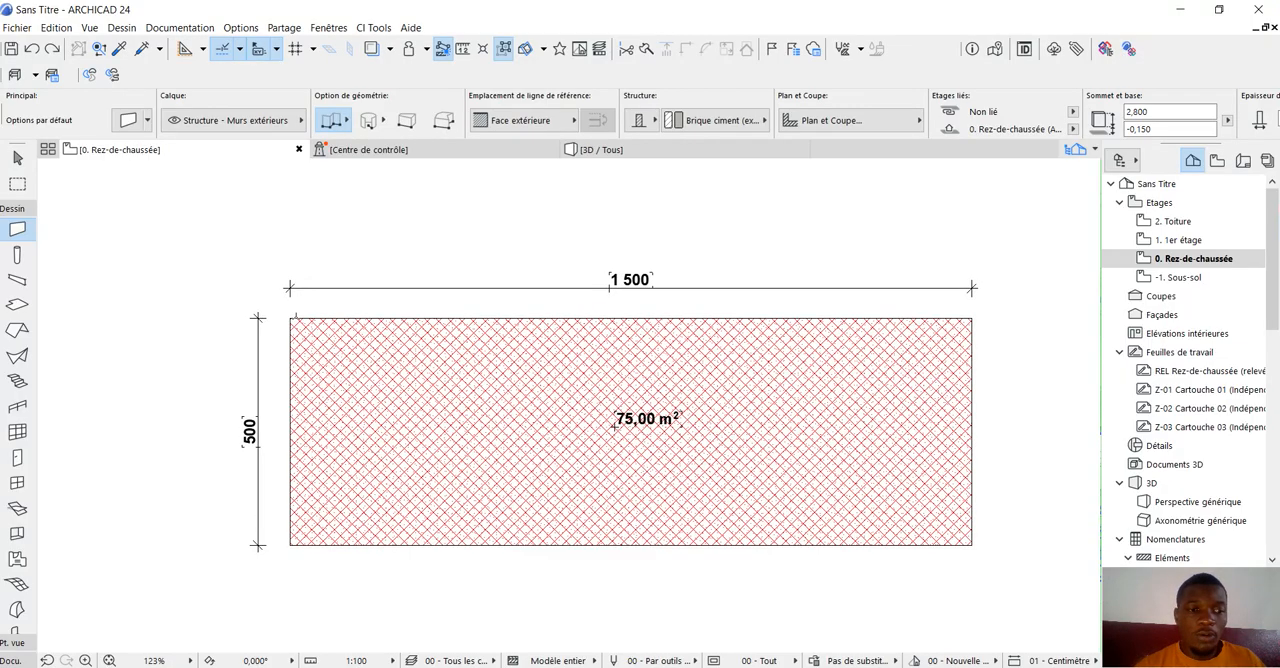
{"action": "left_click", "coordinate": [291, 319]}
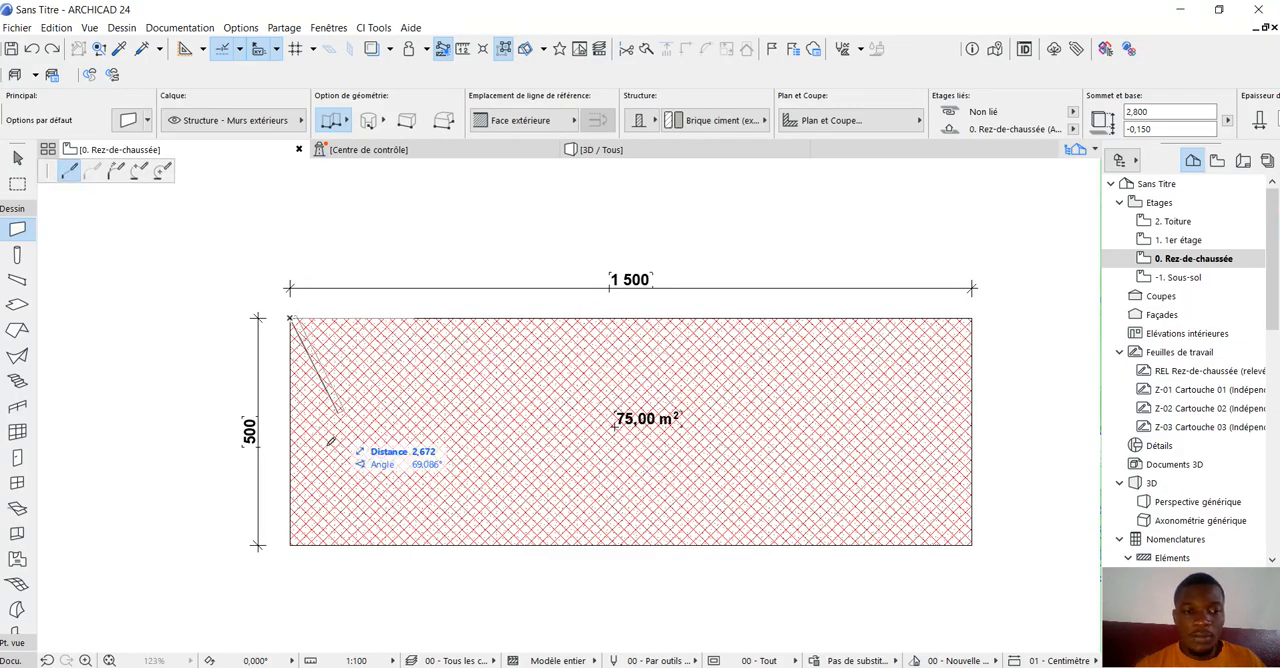
{"action": "left_click", "coordinate": [291, 543]}
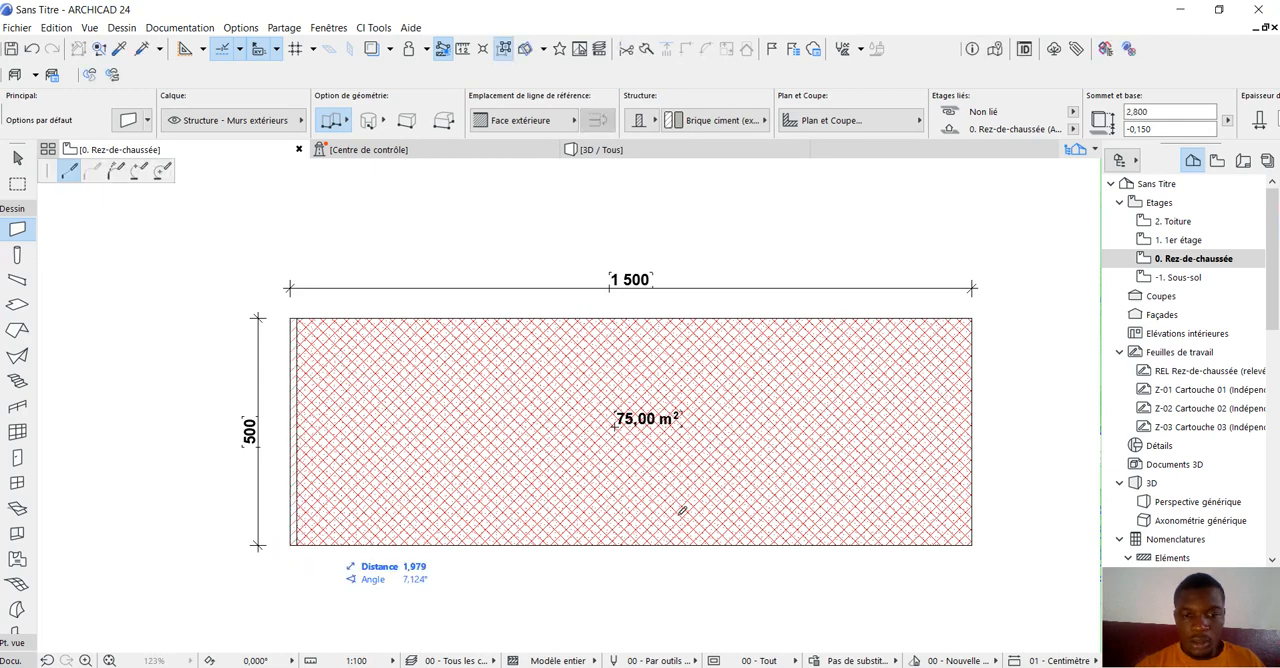
{"action": "left_click", "coordinate": [972, 543]}
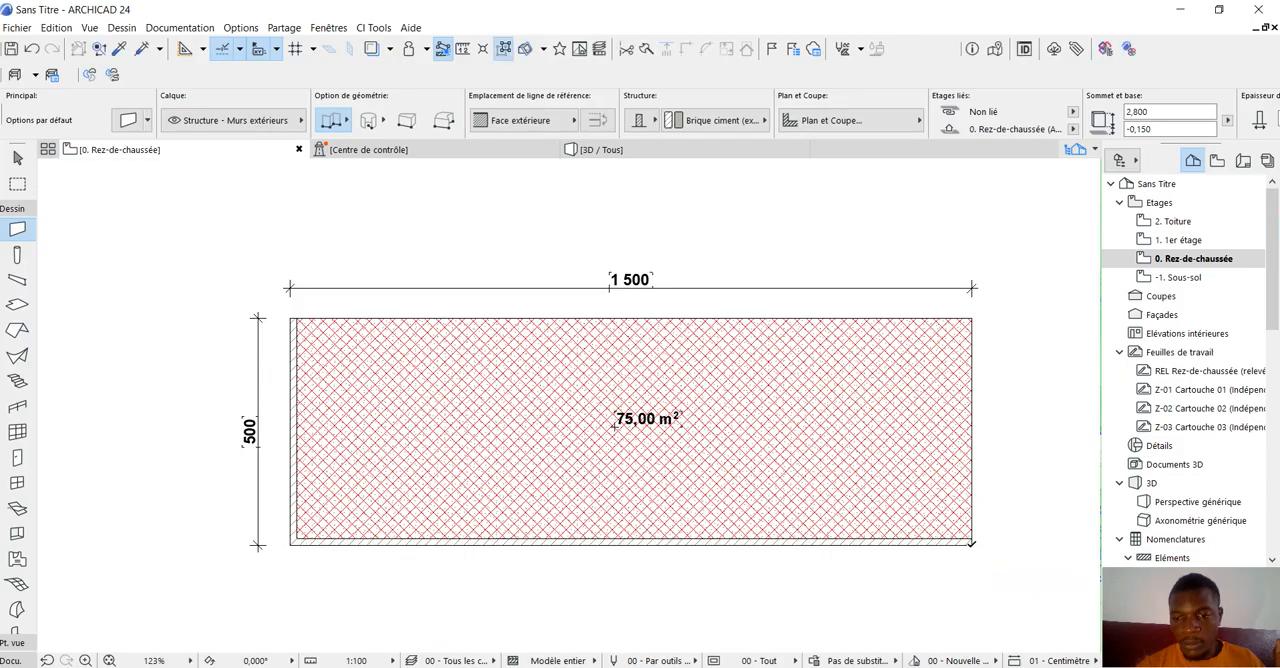
{"action": "left_click", "coordinate": [972, 318]}
{"action": "left_click", "coordinate": [972, 318]}
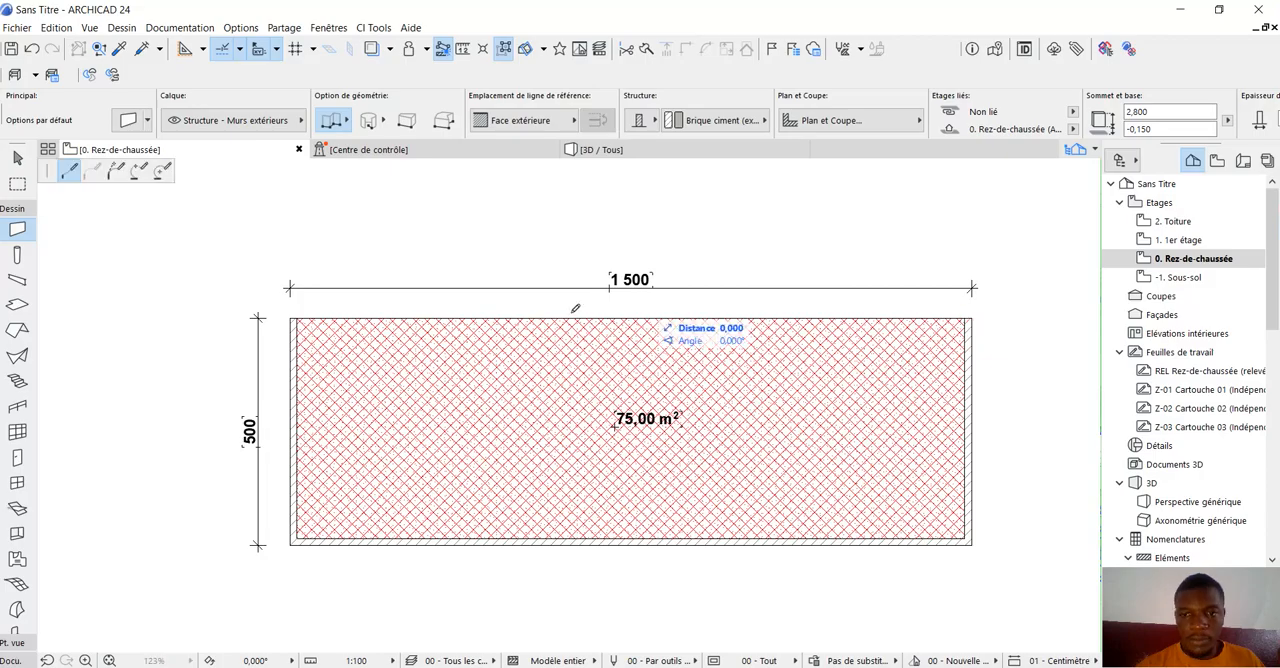
{"action": "left_click", "coordinate": [291, 318]}
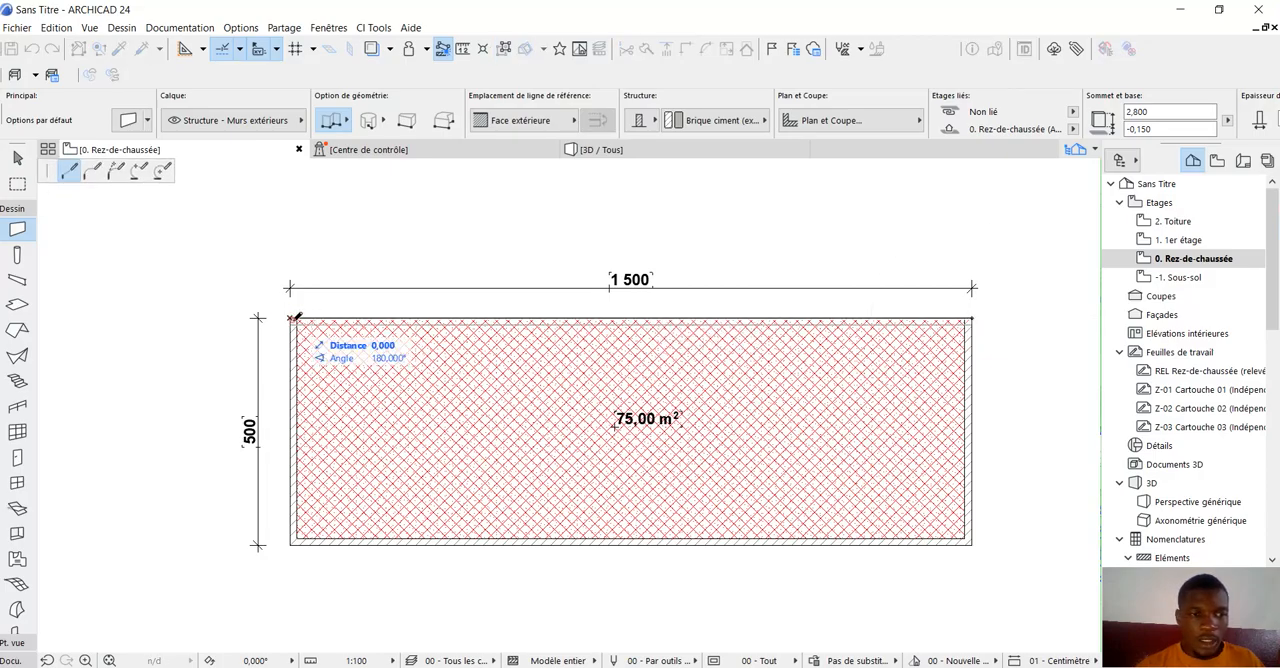
{"action": "left_click", "coordinate": [291, 318]}
Delete the Parement hatch and its area label from inside the walls.
{"action": "scroll", "coordinate": [473, 408], "scroll_direction": "down", "scroll_amount": 2}
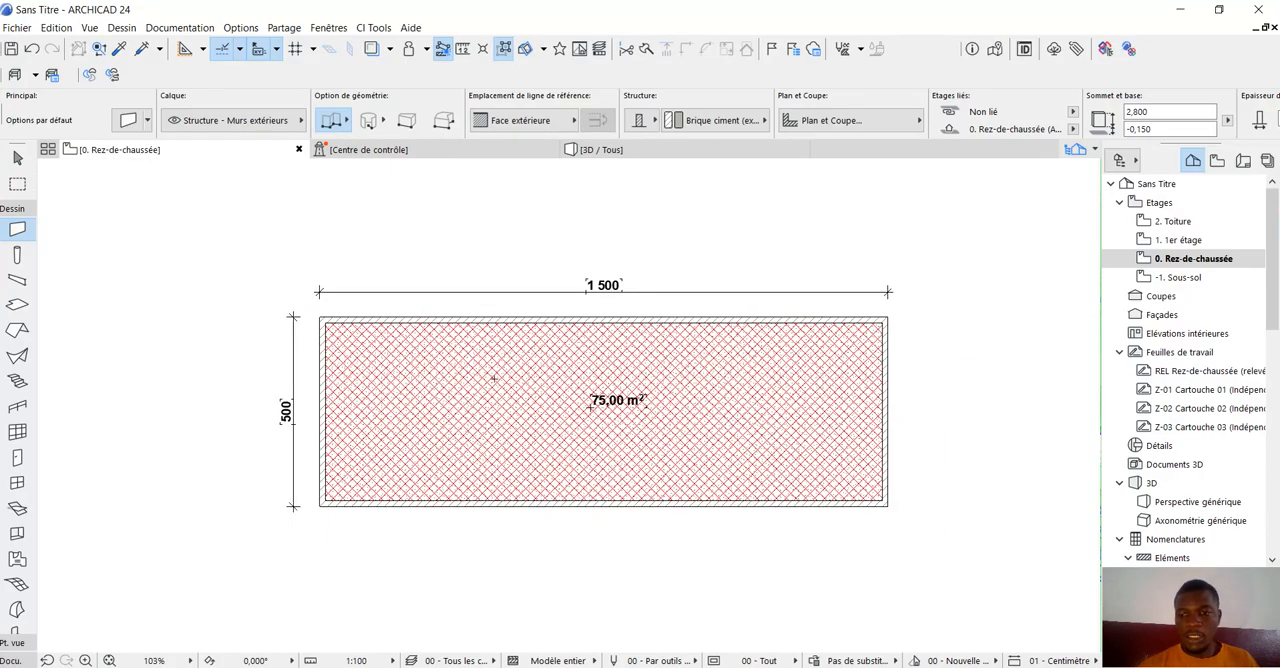
{"action": "scroll", "coordinate": [473, 408], "scroll_direction": "up", "scroll_amount": 2}
{"action": "left_click", "coordinate": [17, 158]}
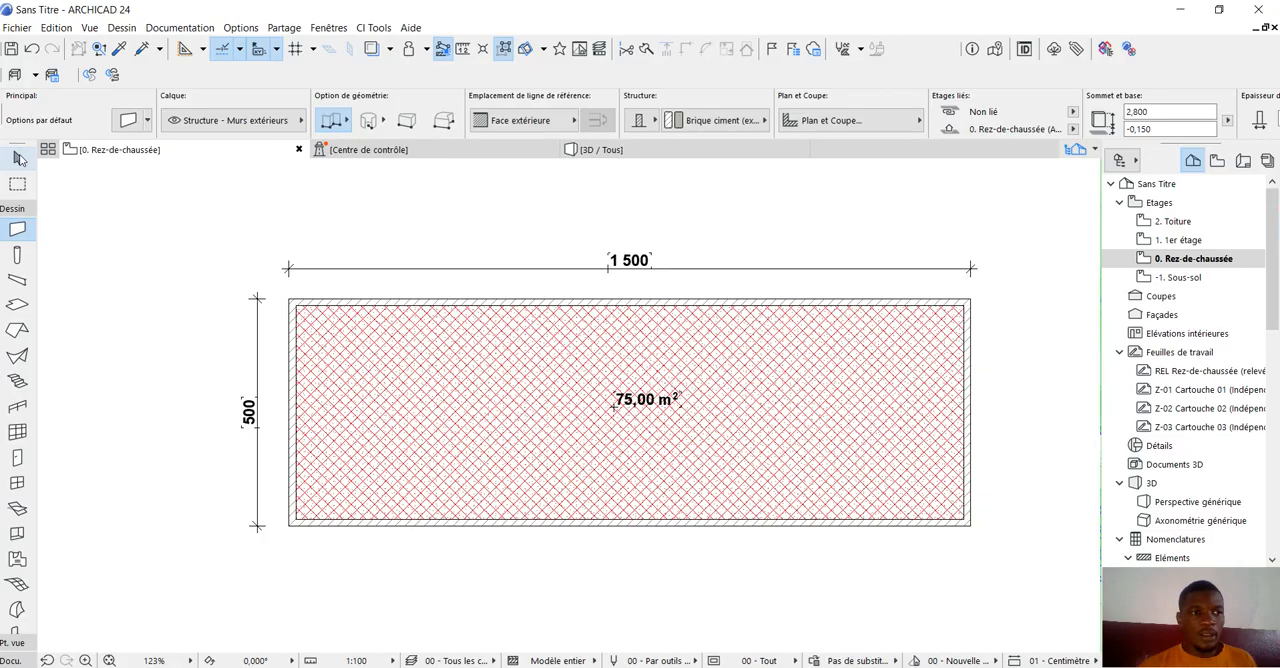
{"action": "left_click", "coordinate": [607, 432]}
{"action": "key", "text": "Delete"}
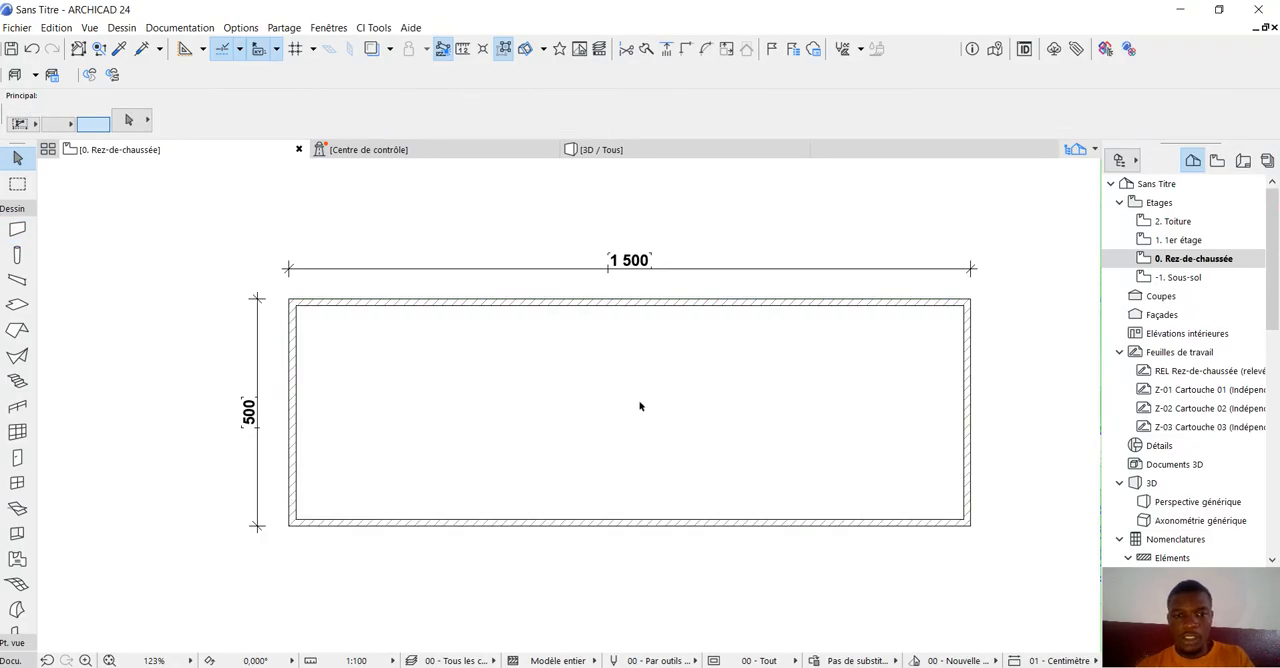
Open the 3D view and orbit around the four walls to examine the rectangular enclosure.
{"action": "left_click", "coordinate": [607, 149]}
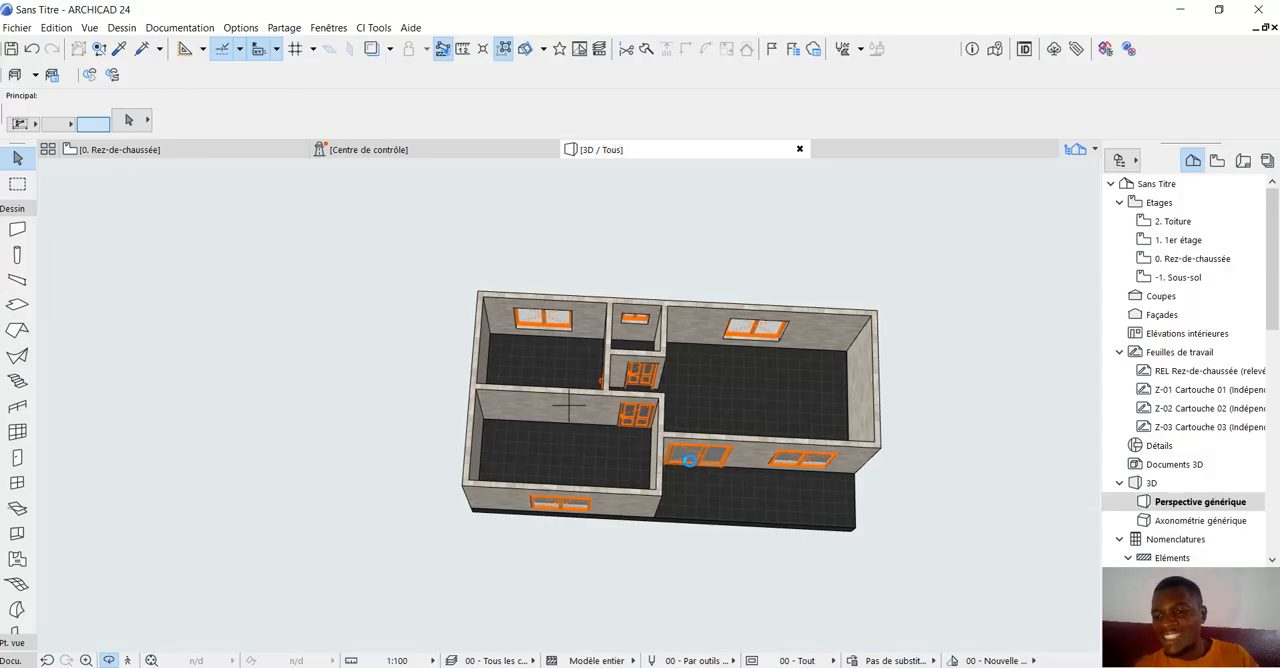
{"action": "scroll", "coordinate": [268, 501], "scroll_direction": "down", "scroll_amount": 2}
{"action": "scroll", "coordinate": [526, 485], "scroll_direction": "up", "scroll_amount": 1}
{"action": "left_click_drag", "start_coordinate": [520, 443], "coordinate": [747, 472]}
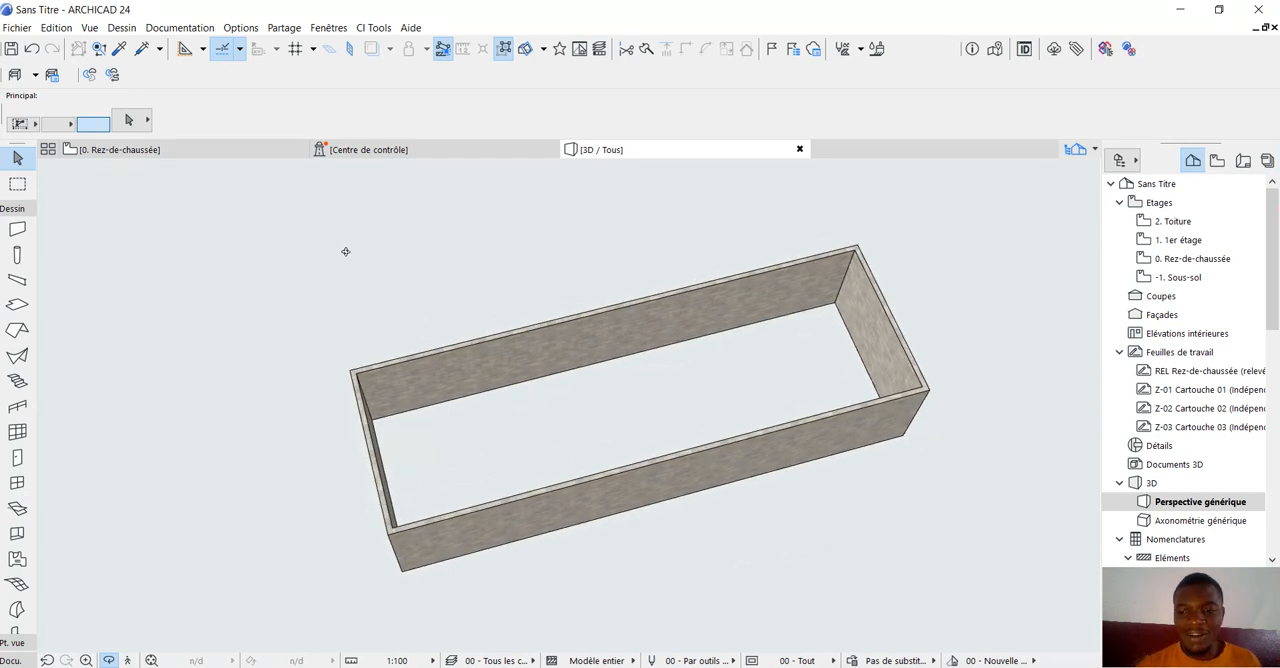
On the ground floor plan, set up duplication of the left short wall as a Translation by Incrément with 4 copies.
{"action": "left_click", "coordinate": [167, 152]}
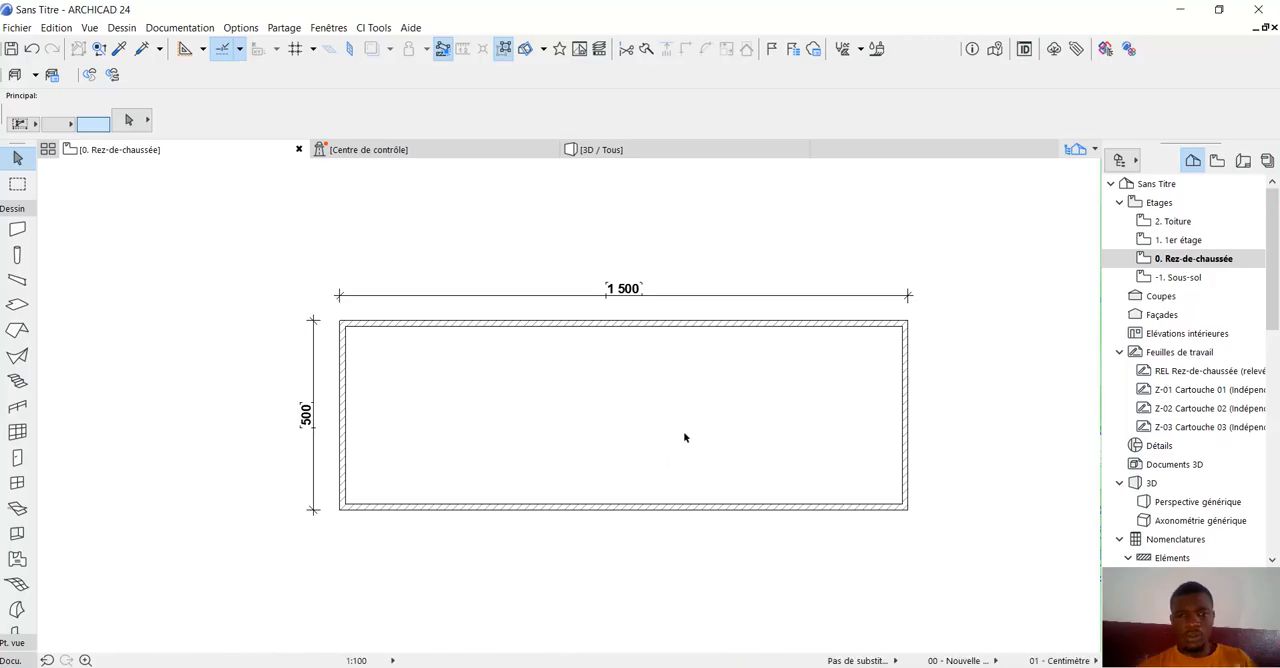
{"action": "scroll", "coordinate": [775, 362], "scroll_direction": "up", "scroll_amount": 1}
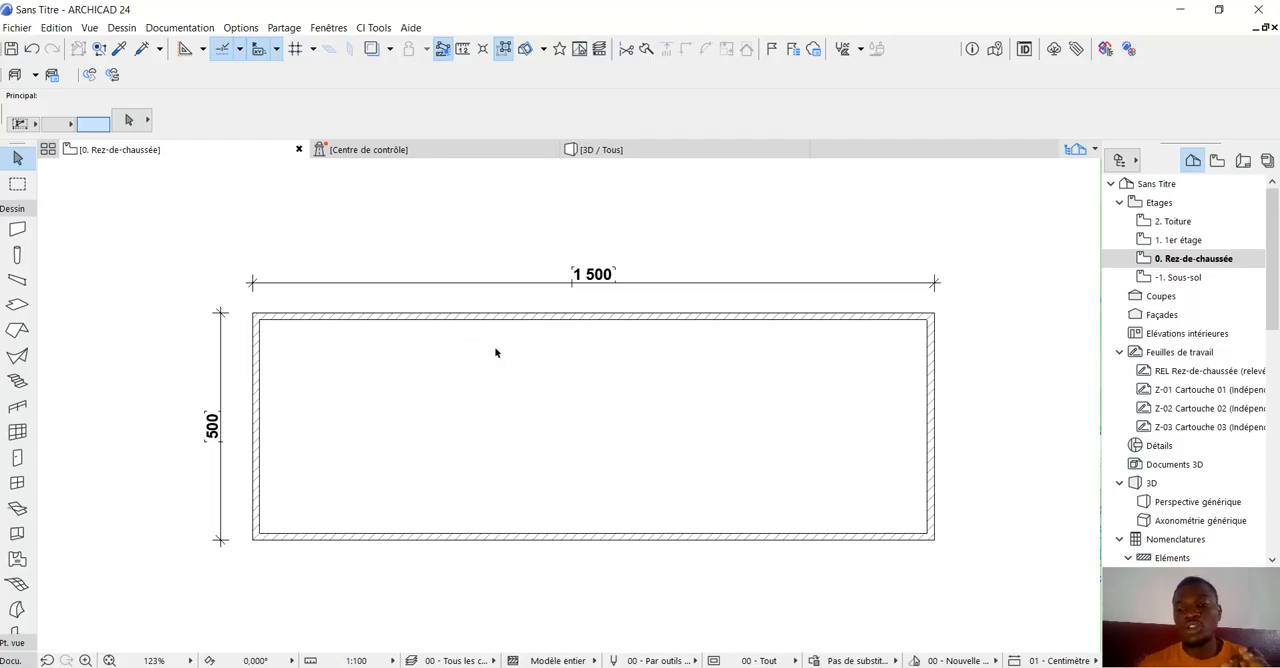
{"action": "left_click", "coordinate": [256, 341]}
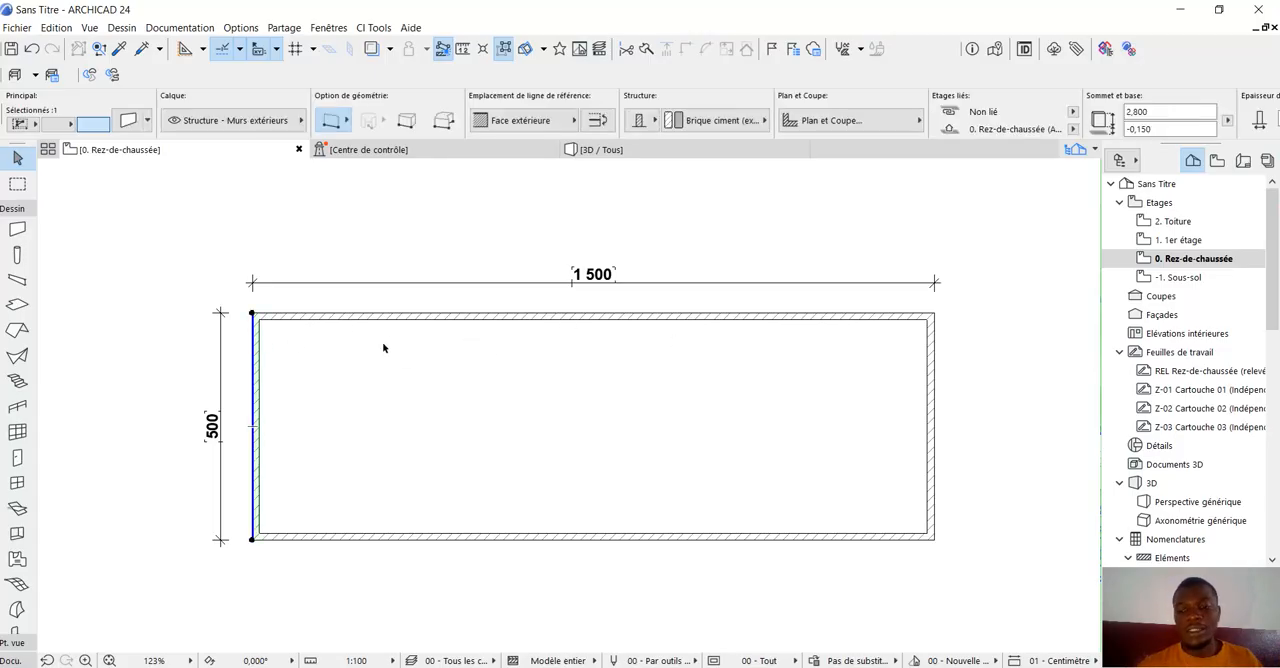
{"action": "scroll", "coordinate": [455, 297], "scroll_direction": "down", "scroll_amount": 2}
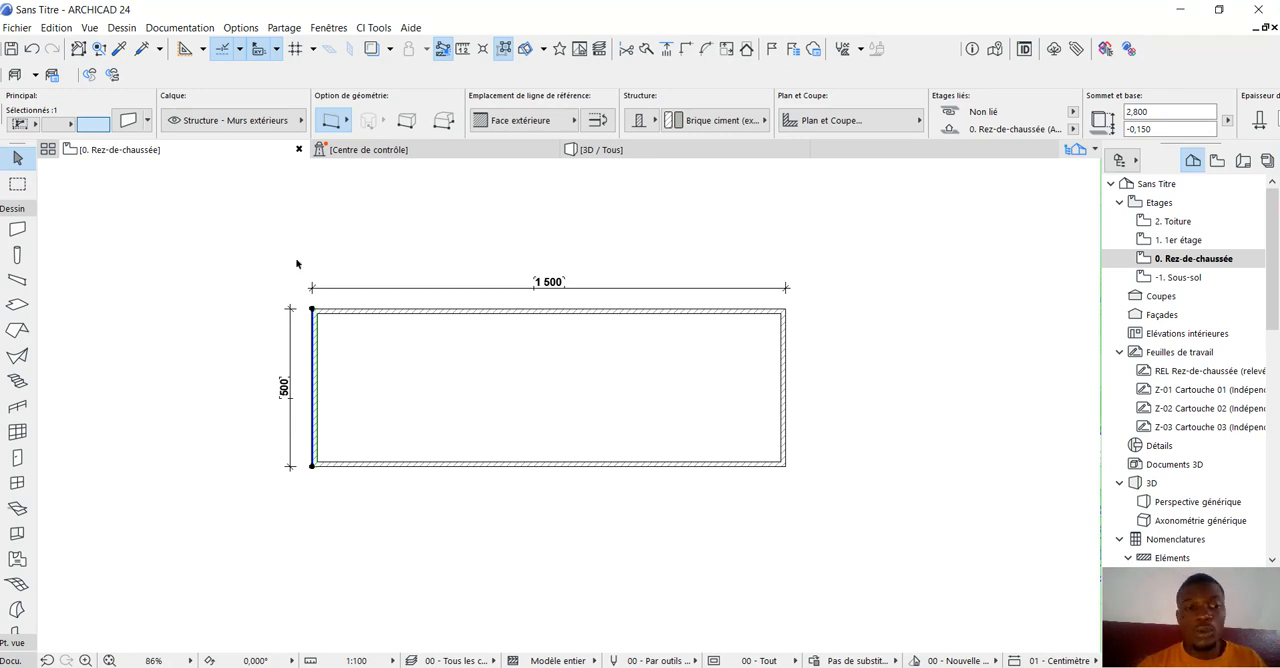
{"action": "scroll", "coordinate": [313, 310], "scroll_direction": "up", "scroll_amount": 3}
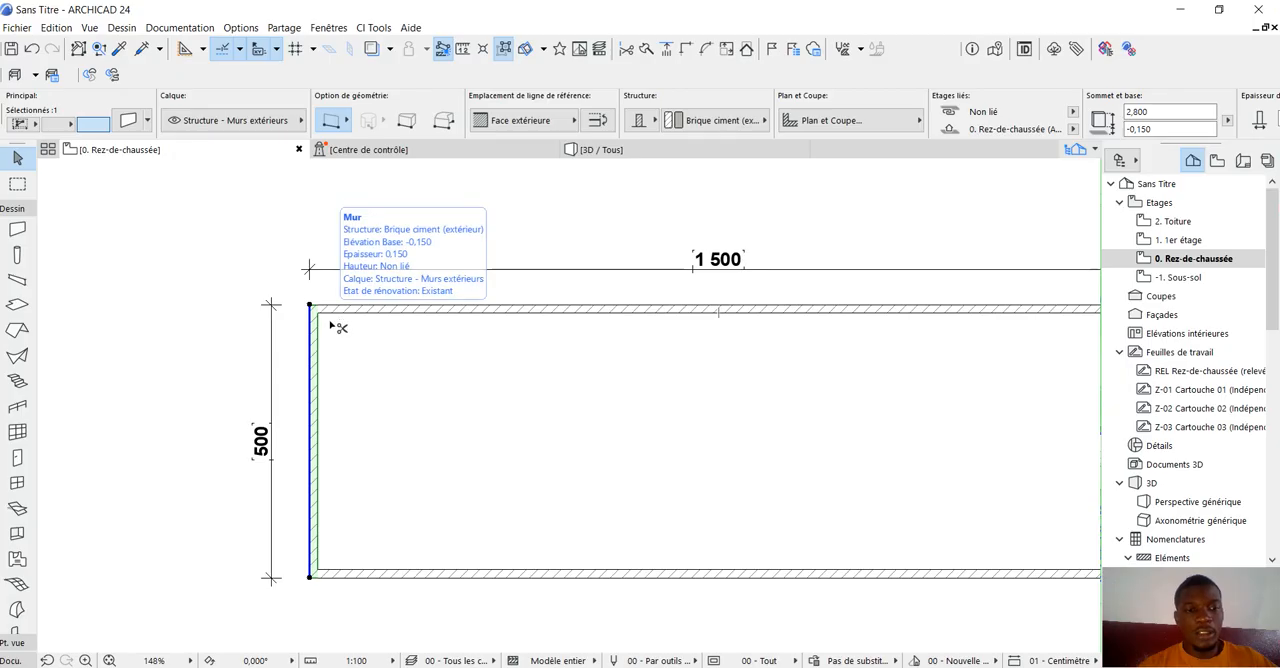
{"action": "key", "text": "ctrl+u"}
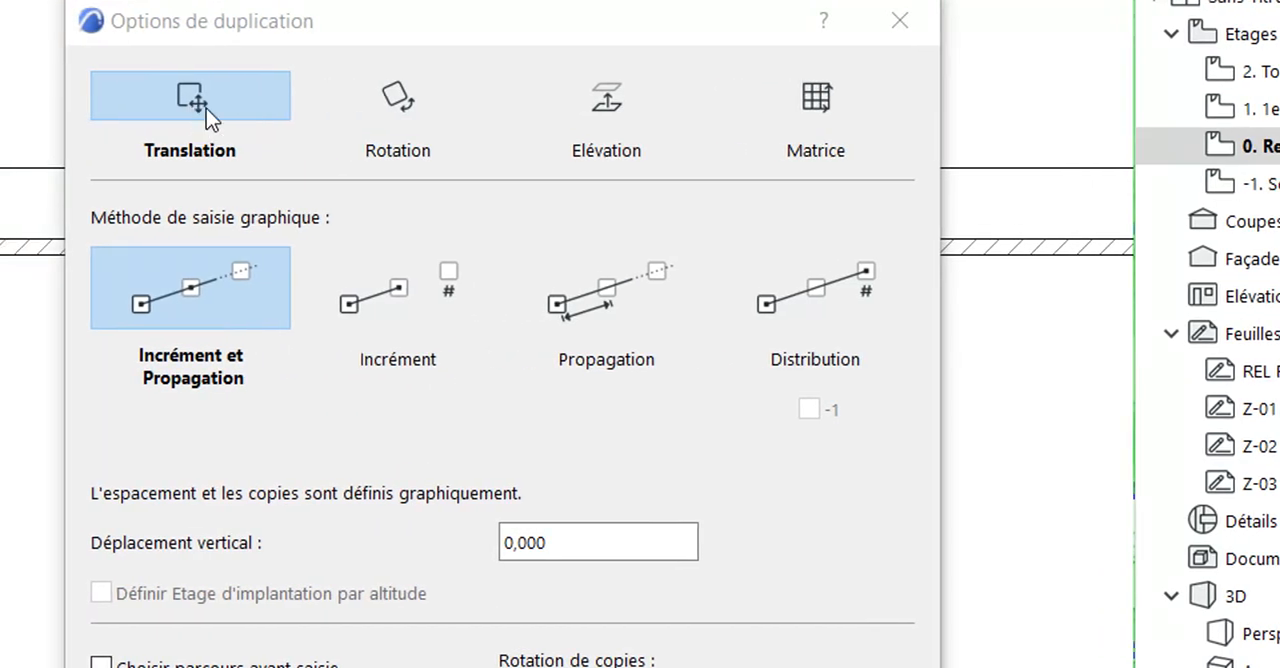
{"action": "left_click", "coordinate": [399, 292]}
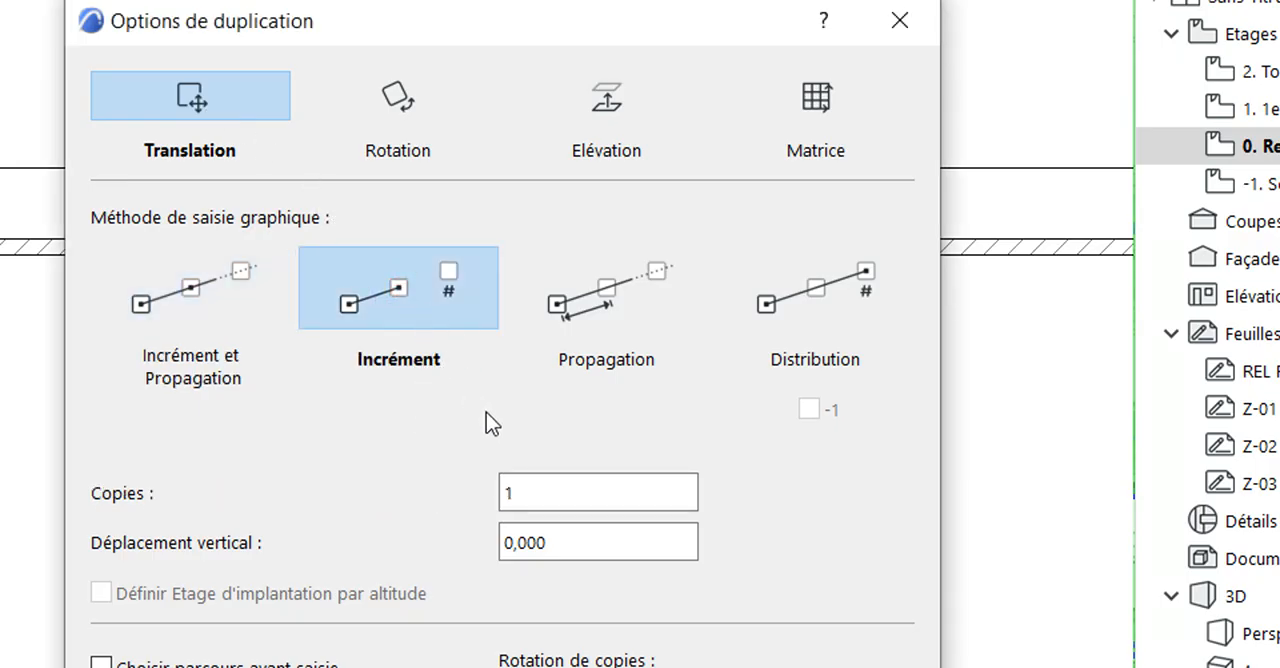
{"action": "double_click", "coordinate": [566, 496]}
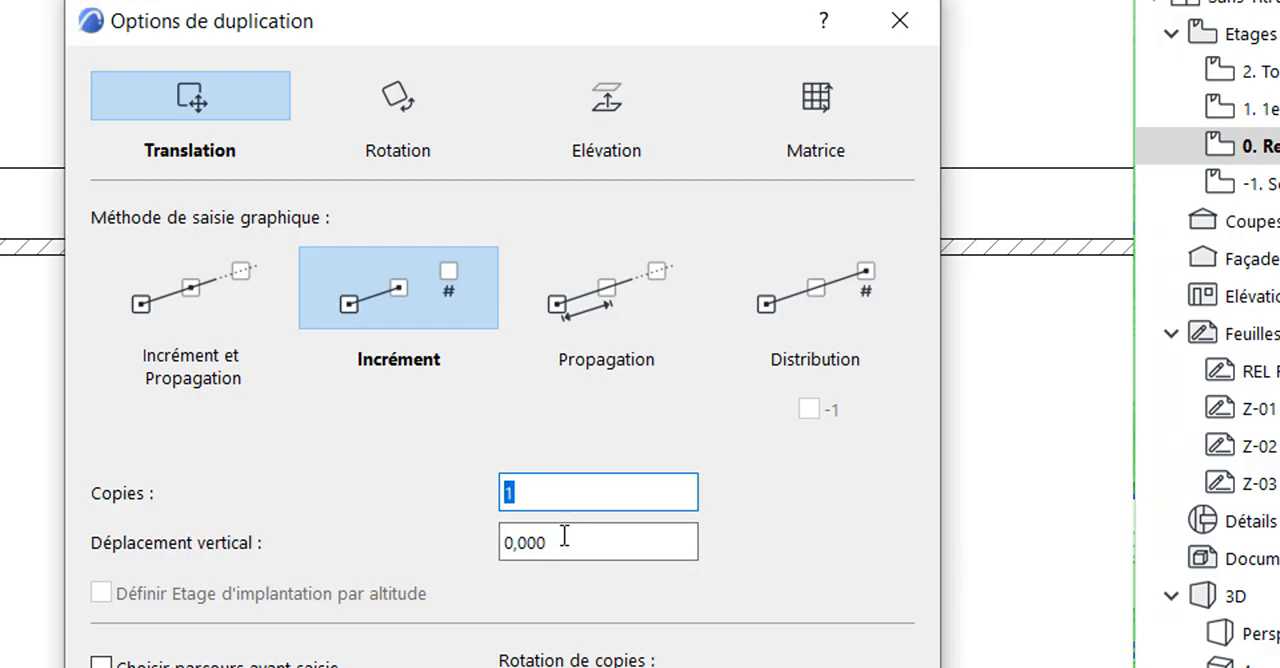
{"action": "key", "text": "BackSpace"}
{"action": "type", "text": "4"}
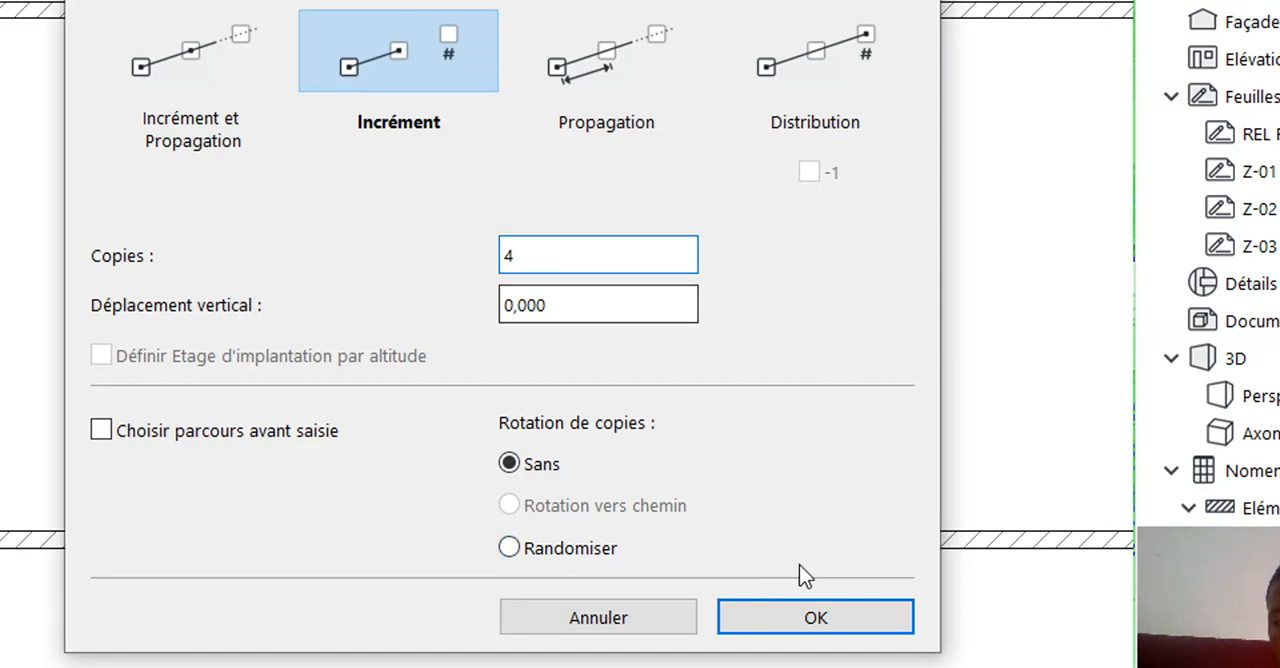
{"action": "left_click", "coordinate": [812, 567]}
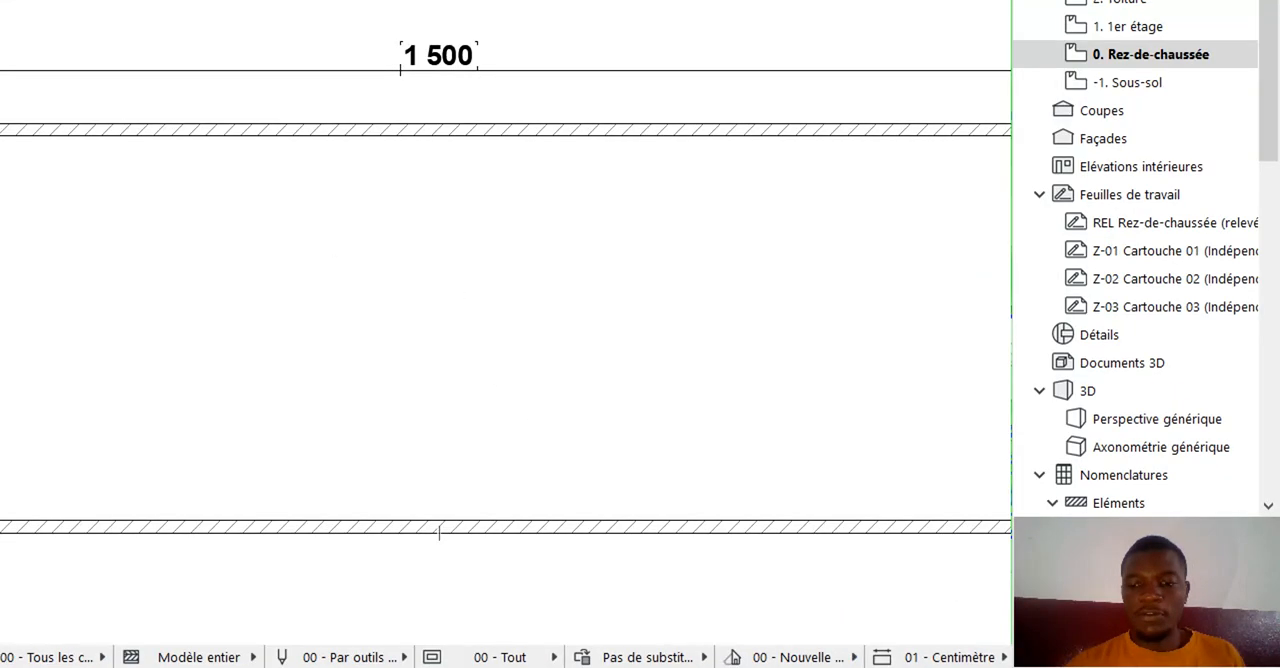
Duplicate the left wall rightward from its upper corner along the long wall, spacing the 4 copies about 3.71 m apart.
{"action": "scroll", "coordinate": [220, 262], "scroll_direction": "down", "scroll_amount": 3}
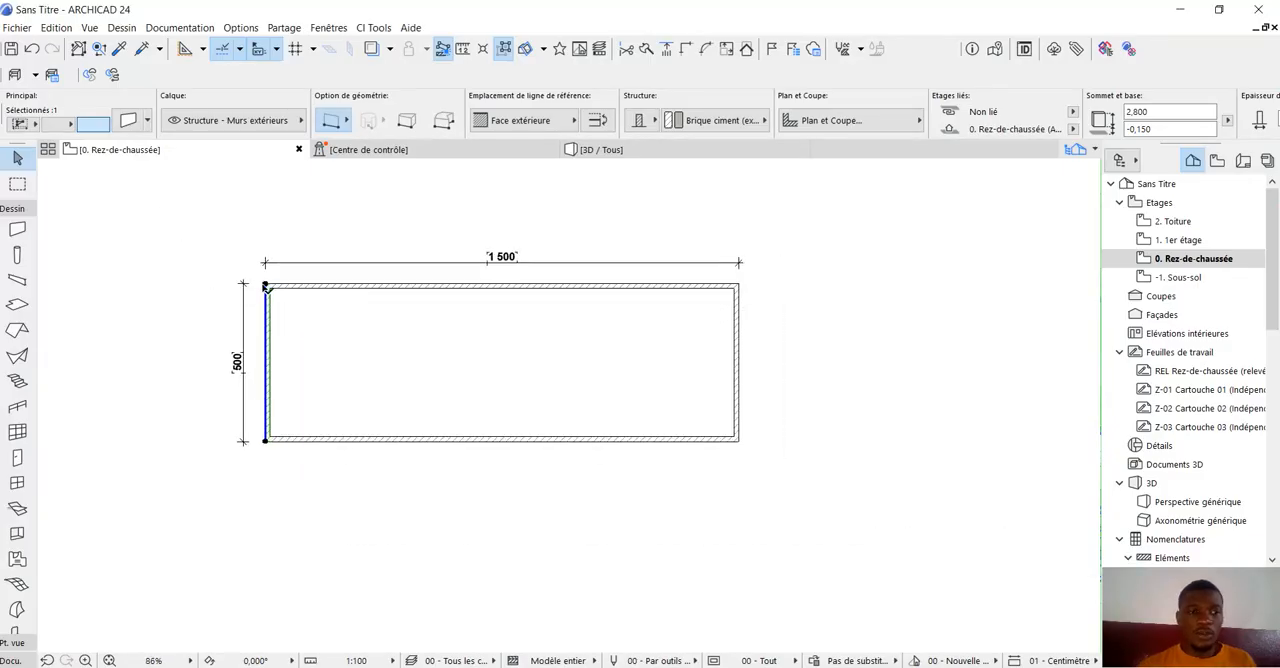
{"action": "left_click", "coordinate": [266, 287]}
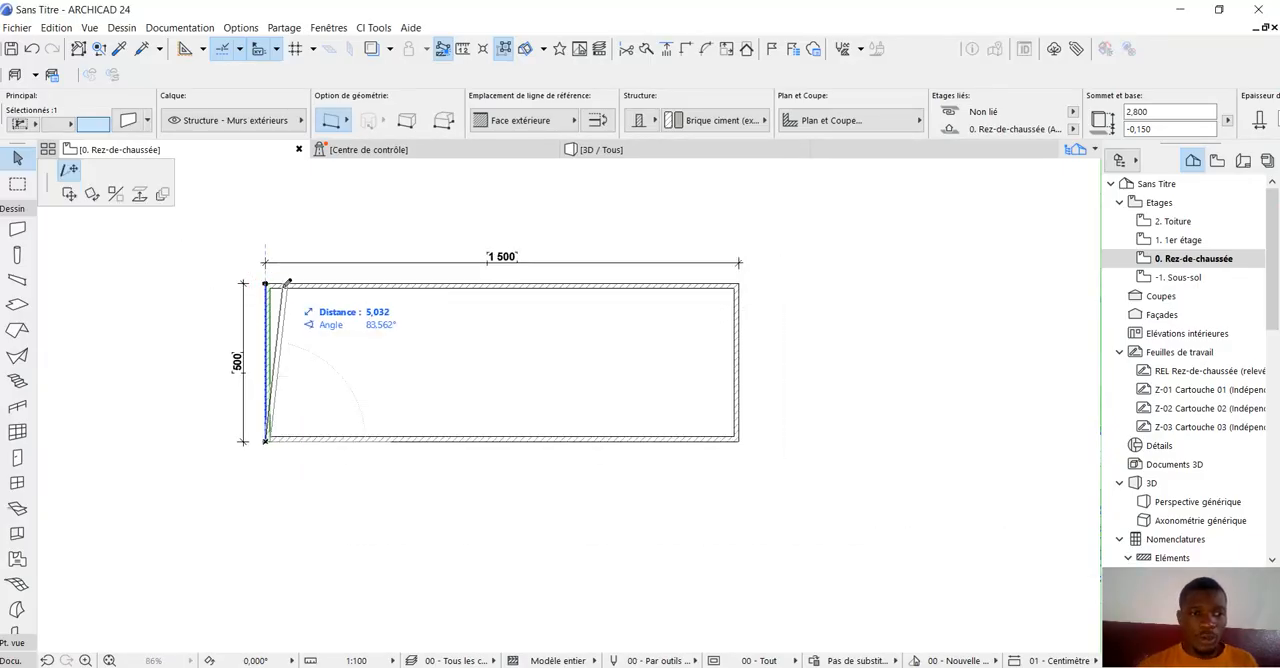
{"action": "left_click", "coordinate": [162, 194]}
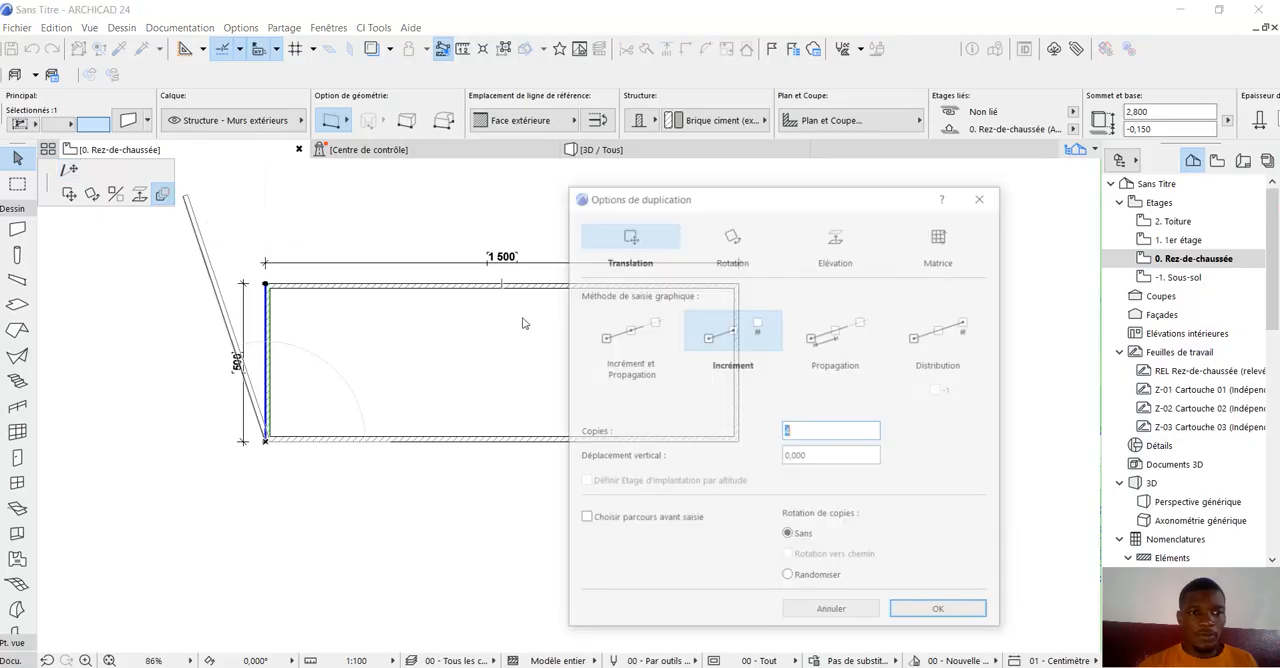
{"action": "left_click", "coordinate": [940, 612]}
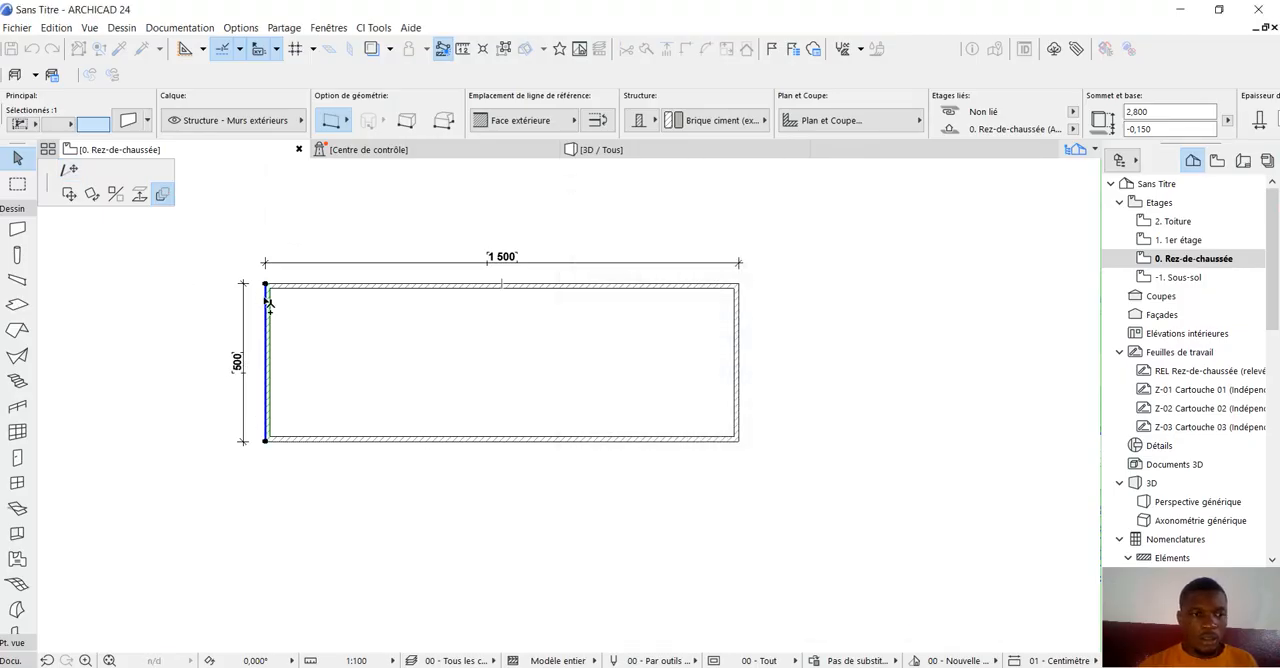
{"action": "left_click", "coordinate": [266, 287]}
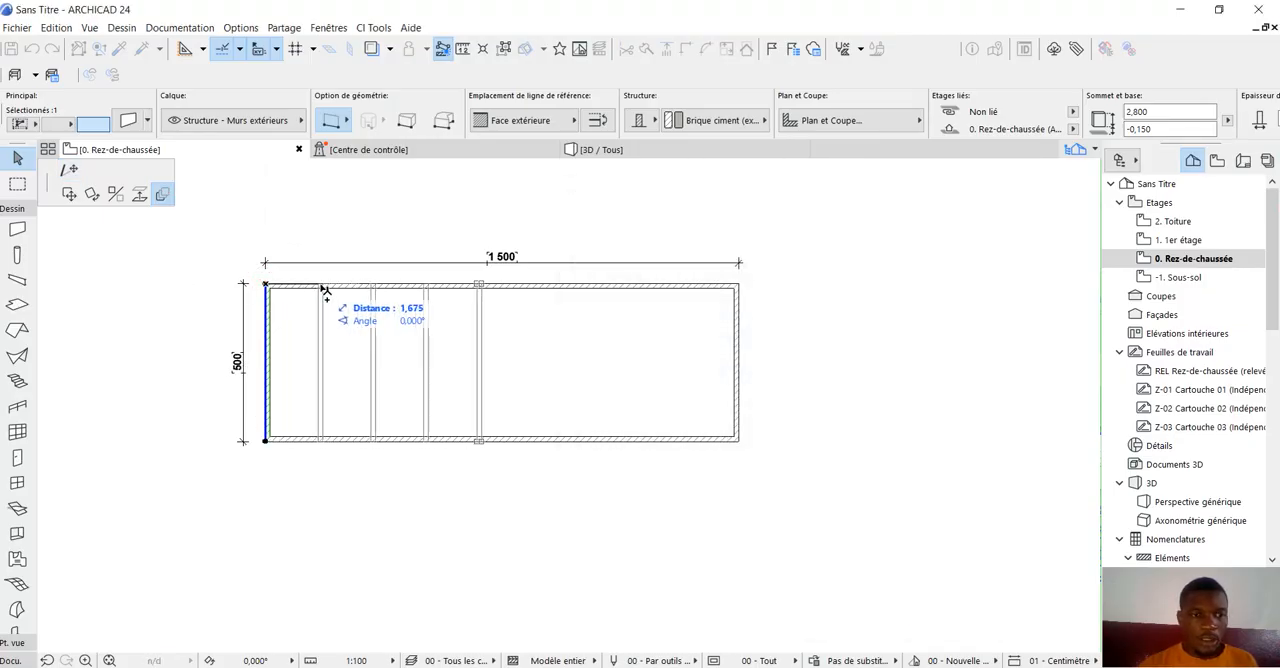
{"action": "left_click", "coordinate": [386, 287]}
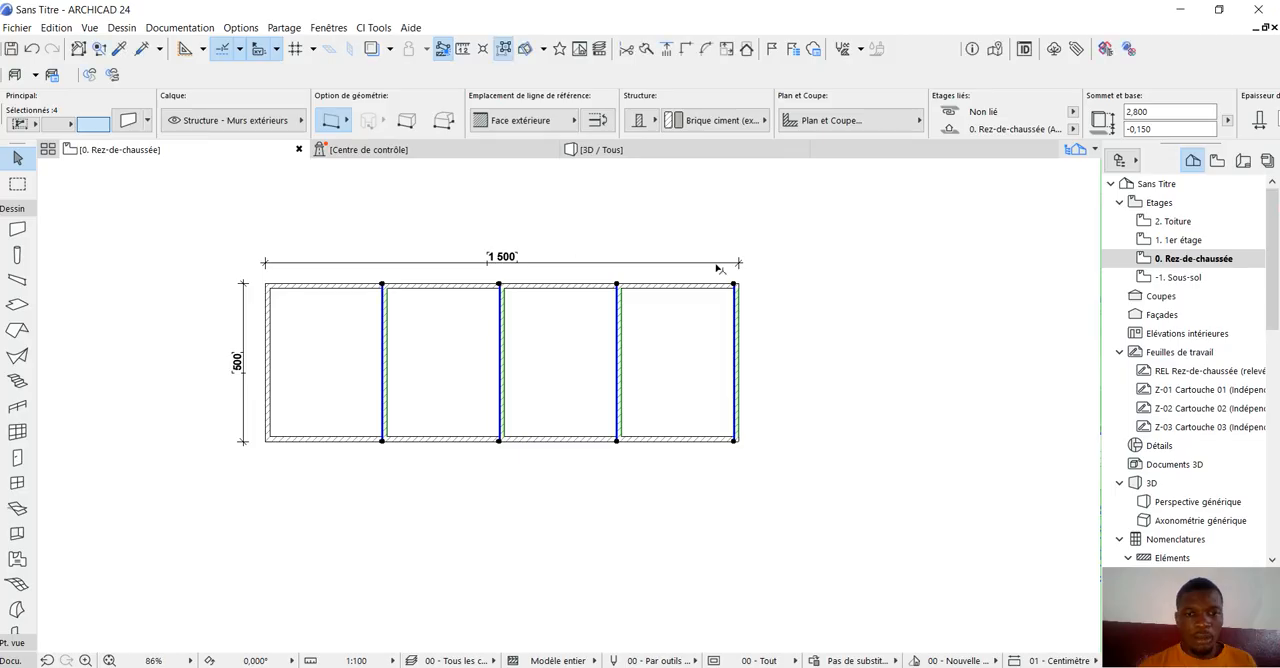
{"action": "left_click", "coordinate": [810, 285]}
{"action": "left_click", "coordinate": [735, 296]}
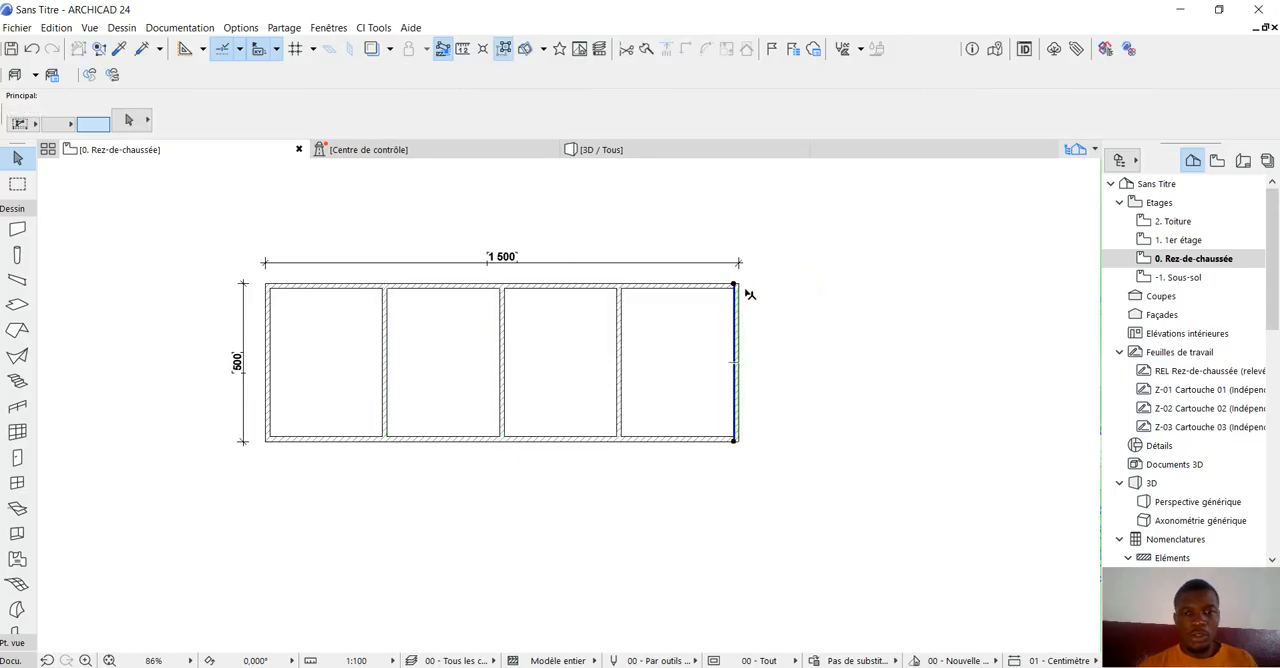
{"action": "key", "text": "Escape"}
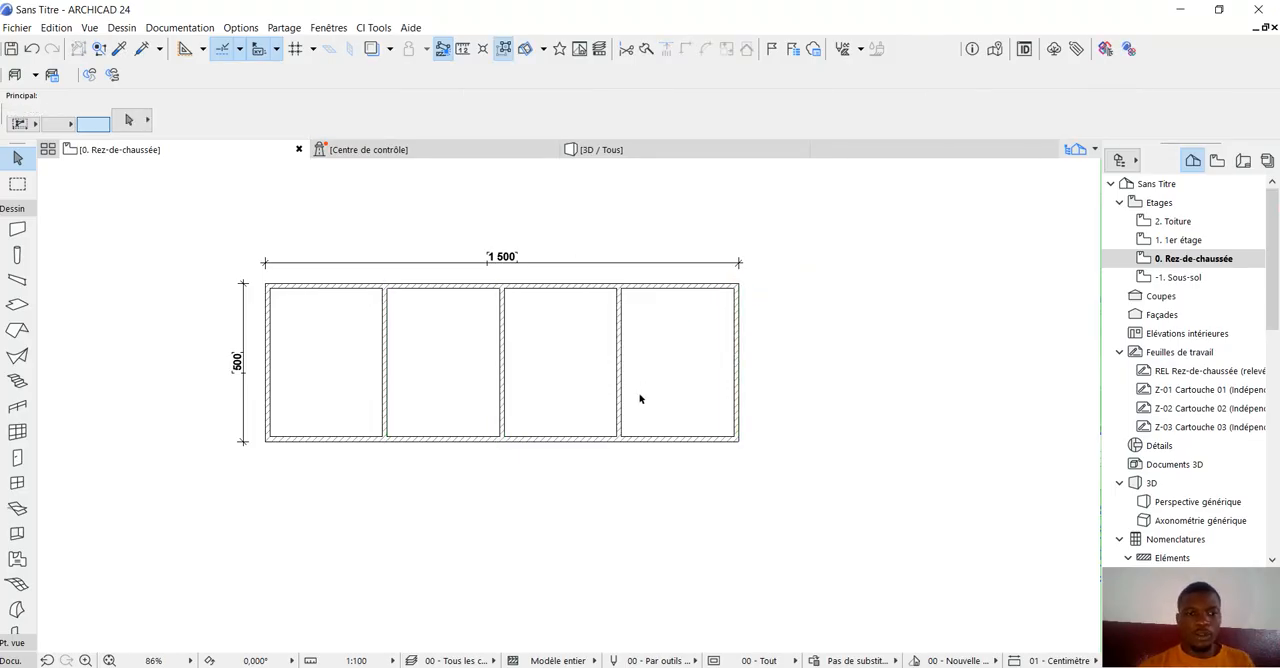
Open the 3D view and orbit around the model to examine the duplicated partition walls inside the enclosure.
{"action": "scroll", "coordinate": [626, 390], "scroll_direction": "down", "scroll_amount": 1}
{"action": "scroll", "coordinate": [519, 340], "scroll_direction": "up", "scroll_amount": 1}
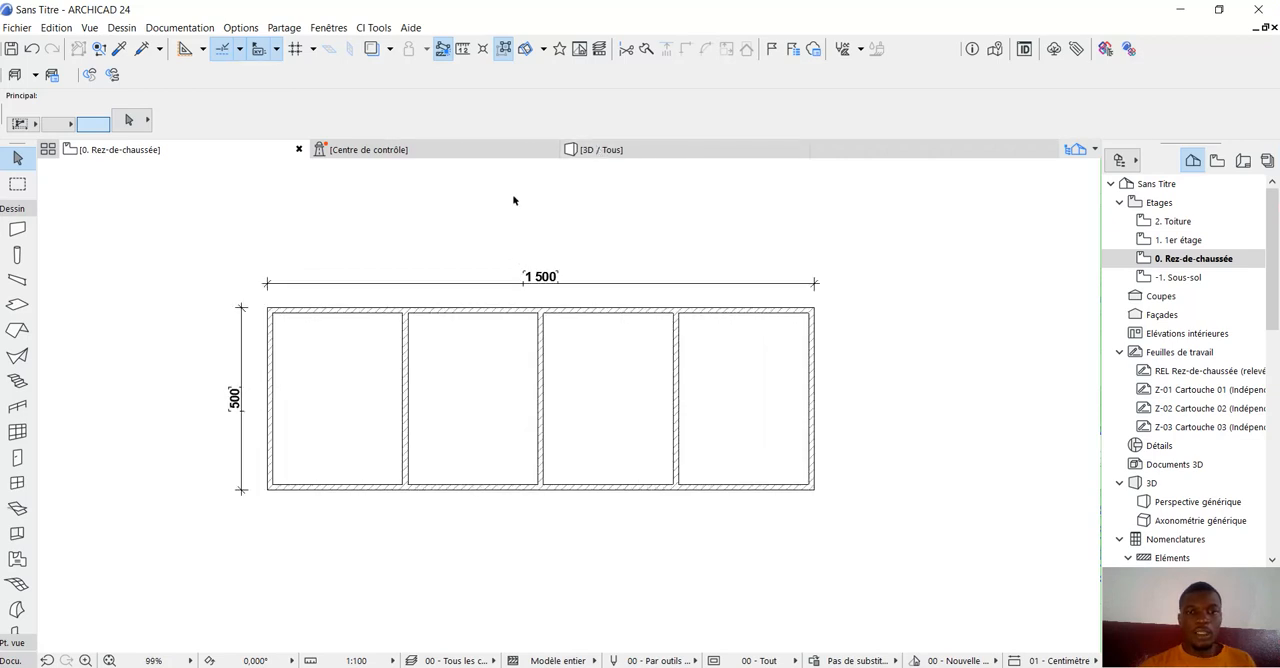
{"action": "scroll", "coordinate": [490, 218], "scroll_direction": "up", "scroll_amount": 2}
{"action": "left_click", "coordinate": [602, 149]}
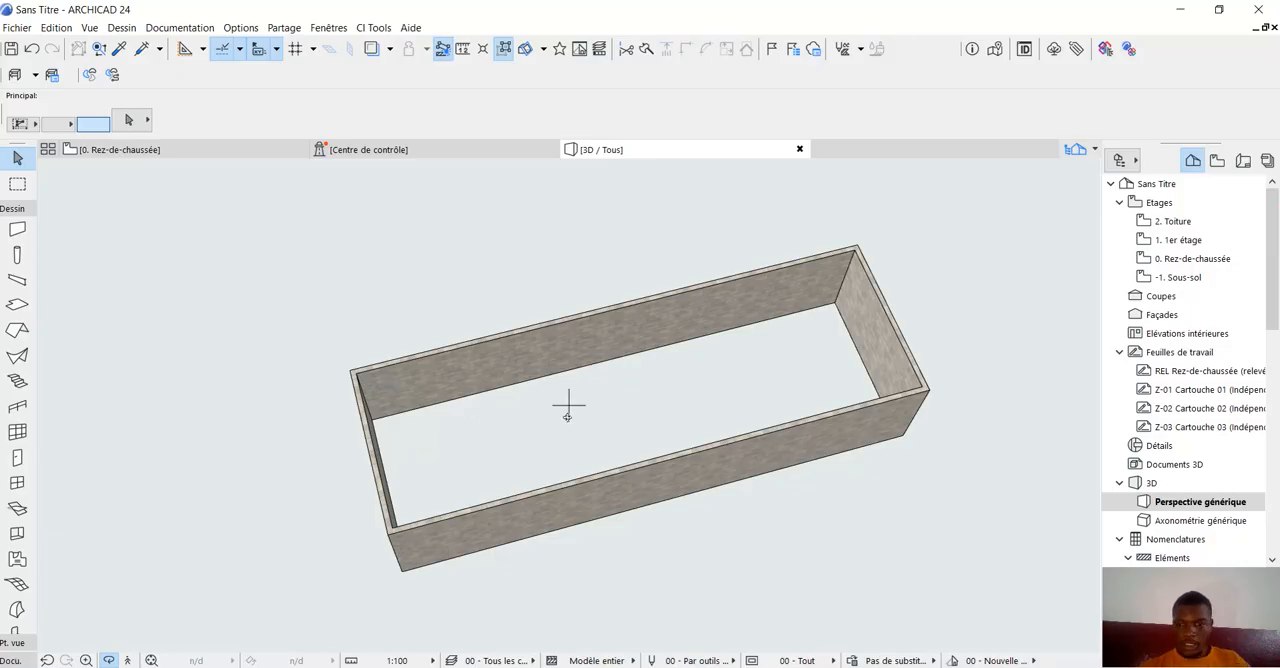
{"action": "left_click_drag", "start_coordinate": [694, 426], "coordinate": [871, 503]}
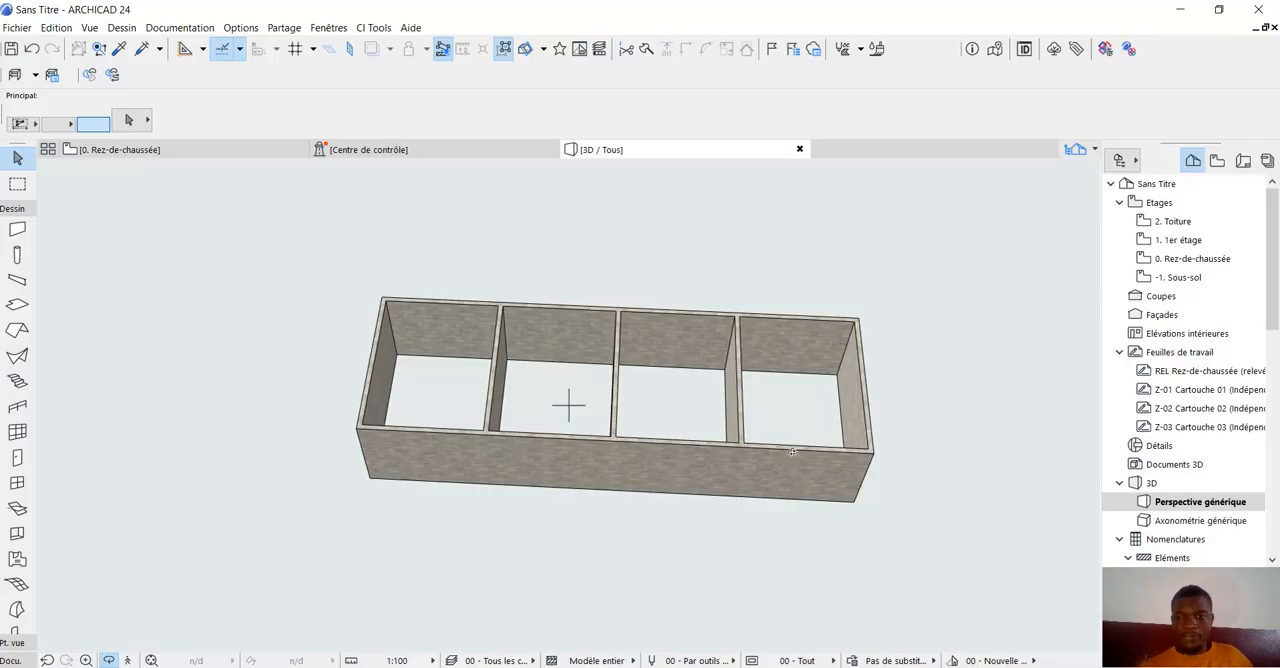
{"action": "left_click_drag", "start_coordinate": [792, 452], "coordinate": [568, 405]}
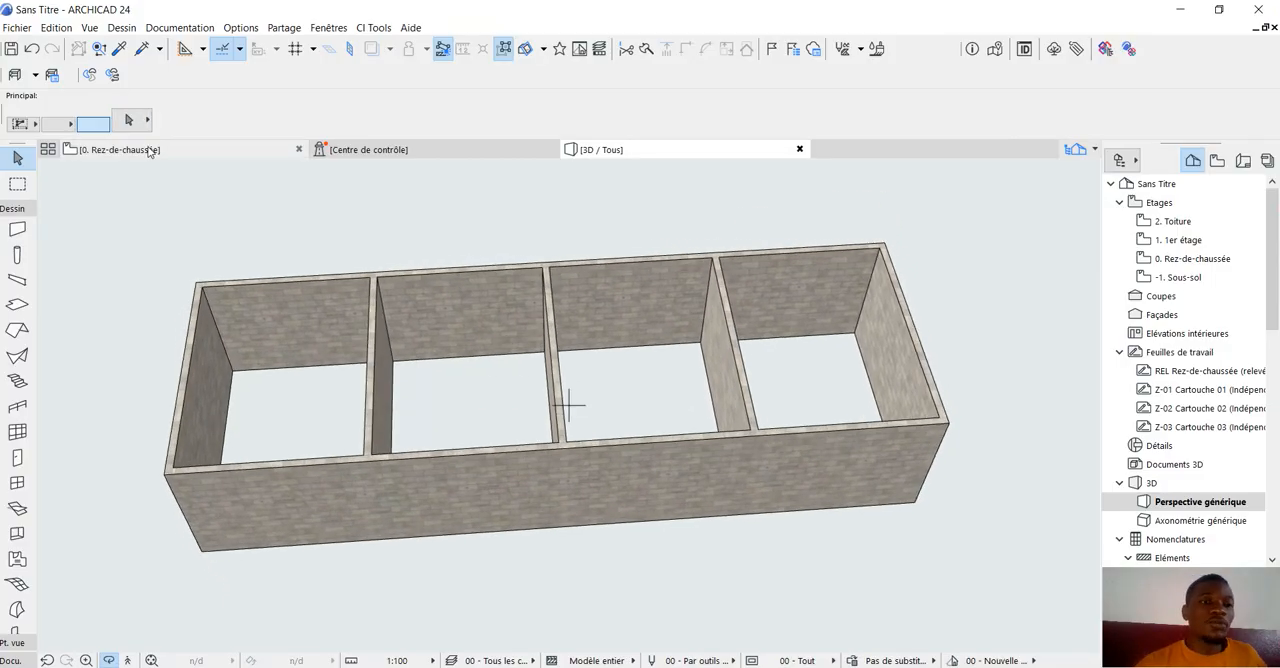
Return to the ground floor plan and measure the inner left side of the leftmost room.
{"action": "left_click", "coordinate": [120, 149]}
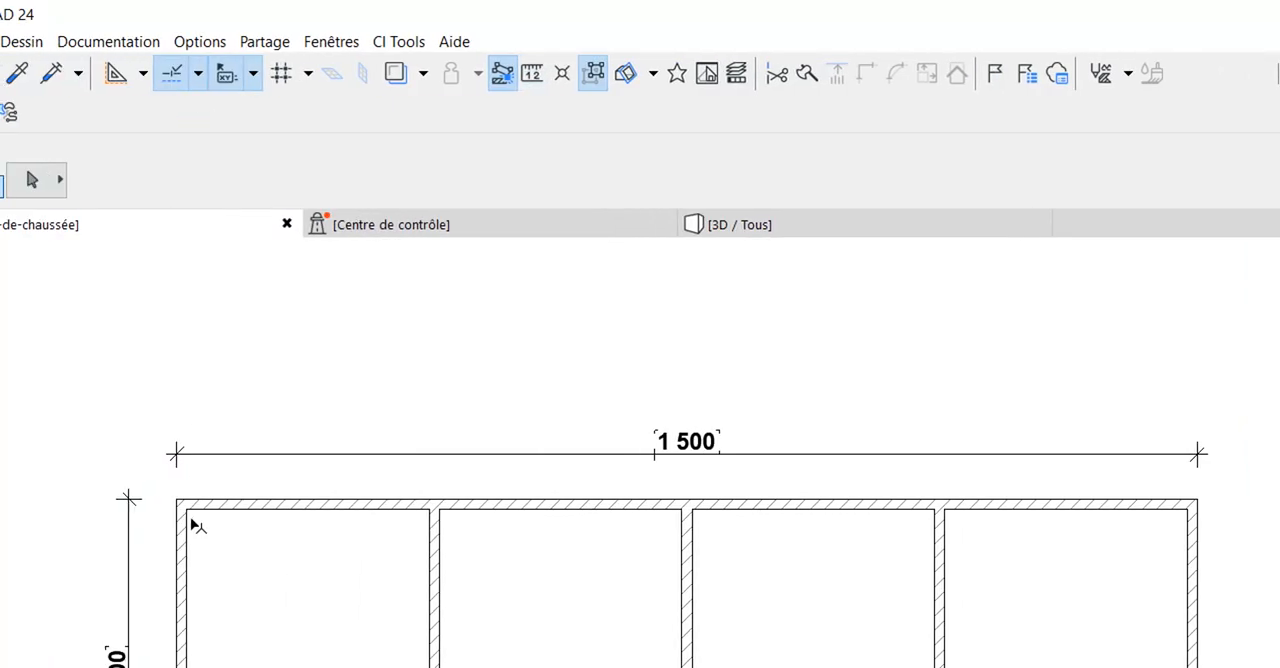
{"action": "mouse_move", "coordinate": [195, 518]}
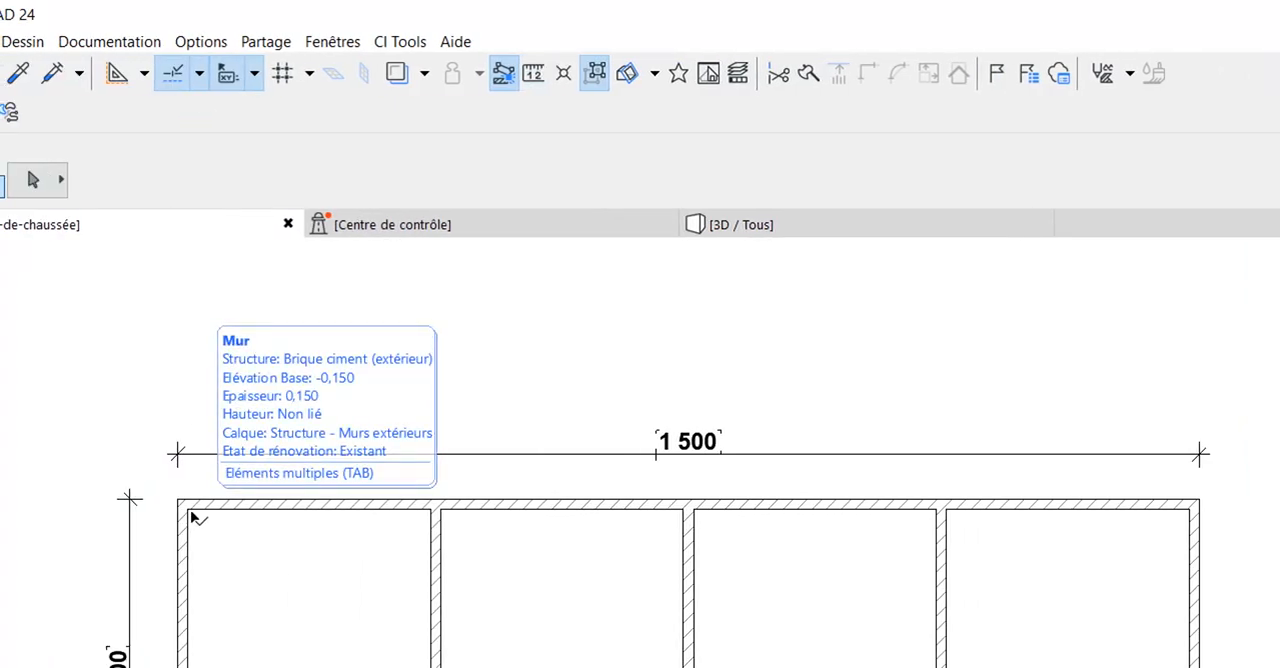
{"action": "left_click", "coordinate": [216, 520]}
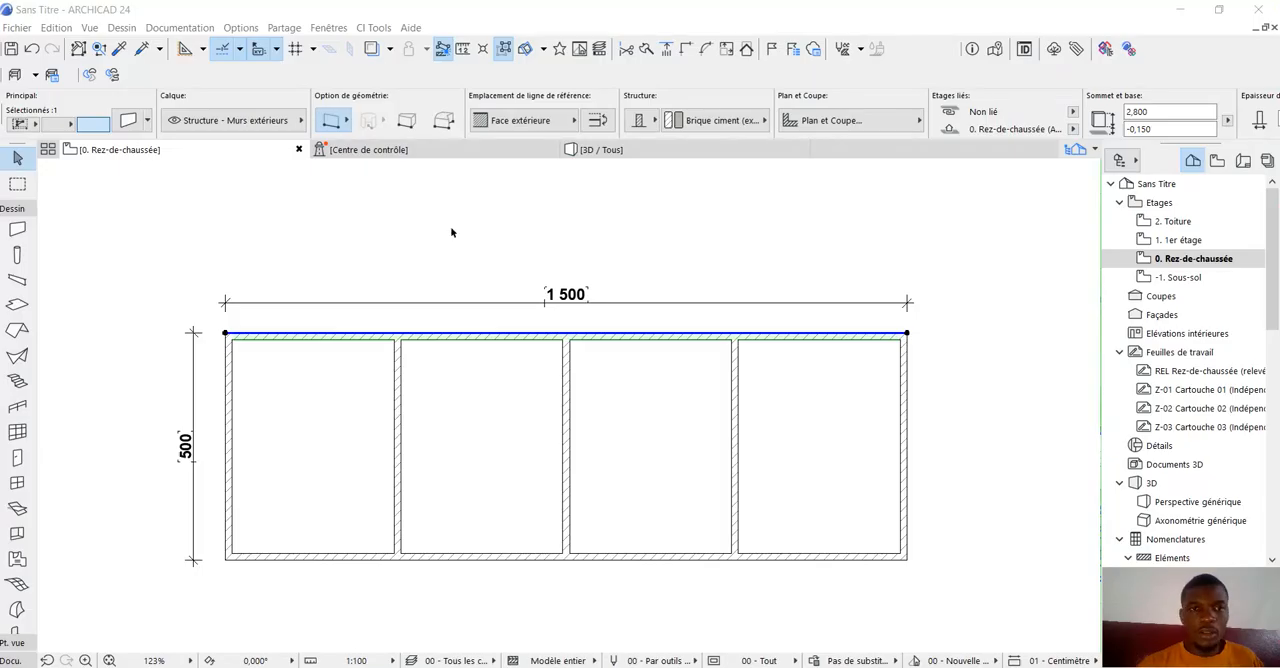
{"action": "left_click", "coordinate": [448, 213]}
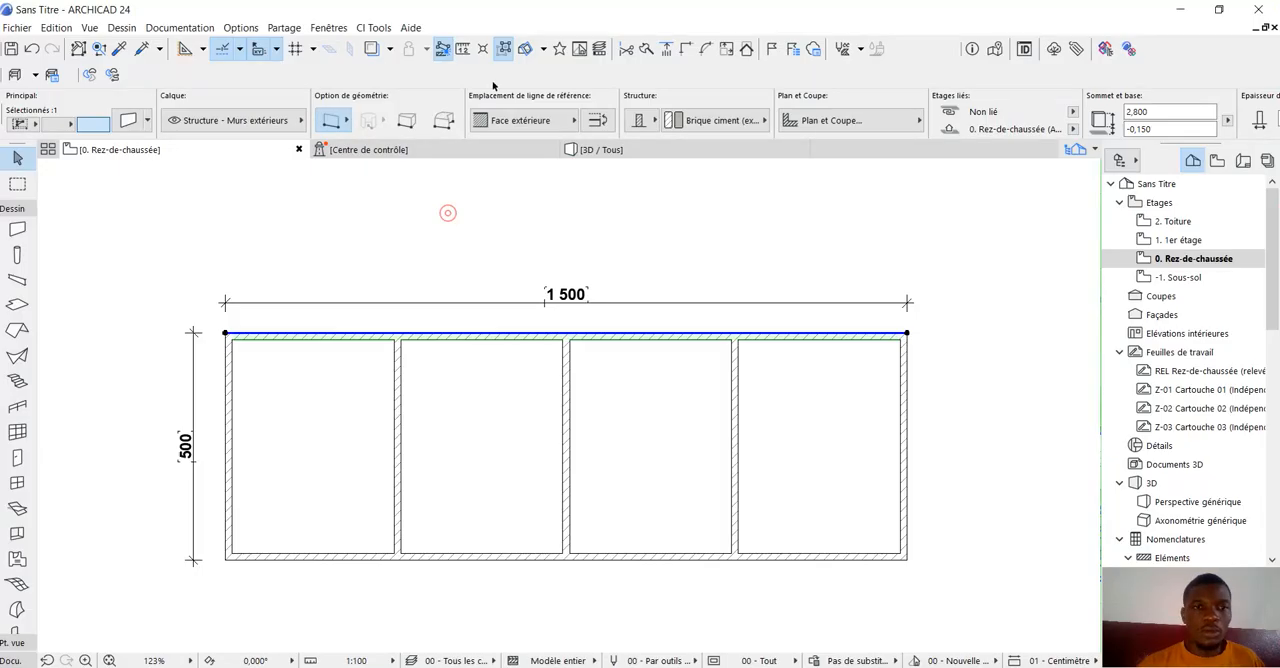
{"action": "left_click", "coordinate": [465, 54]}
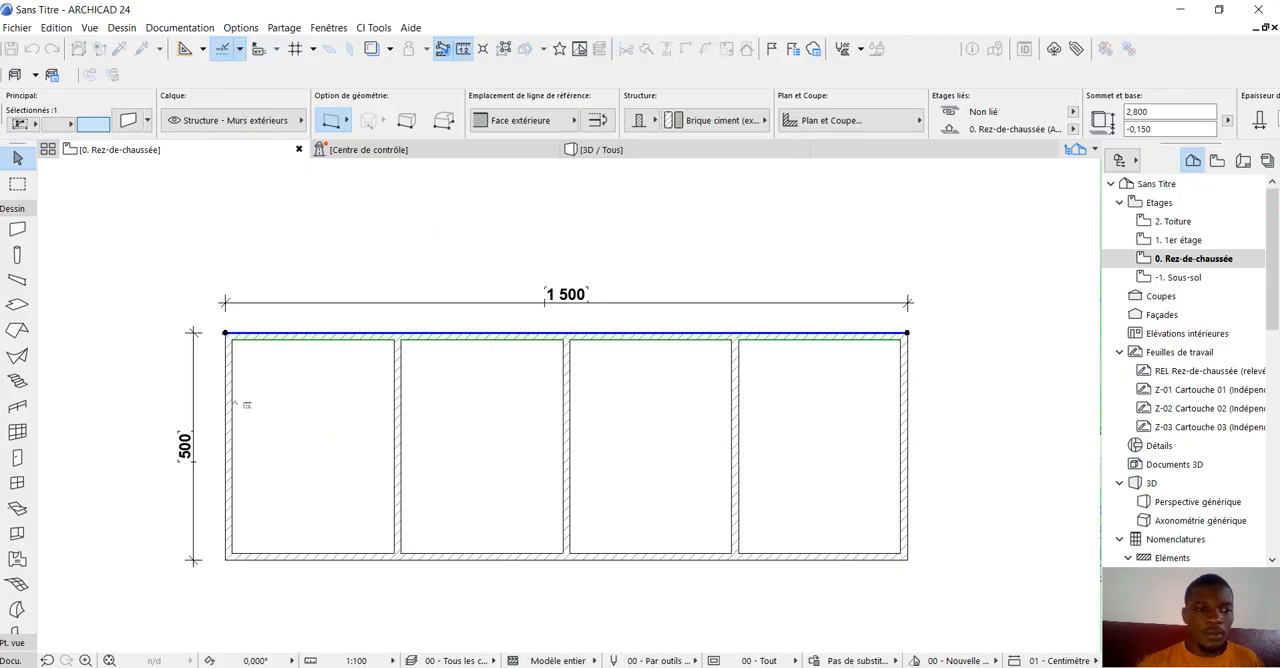
{"action": "scroll", "coordinate": [235, 403], "scroll_direction": "up", "scroll_amount": 3}
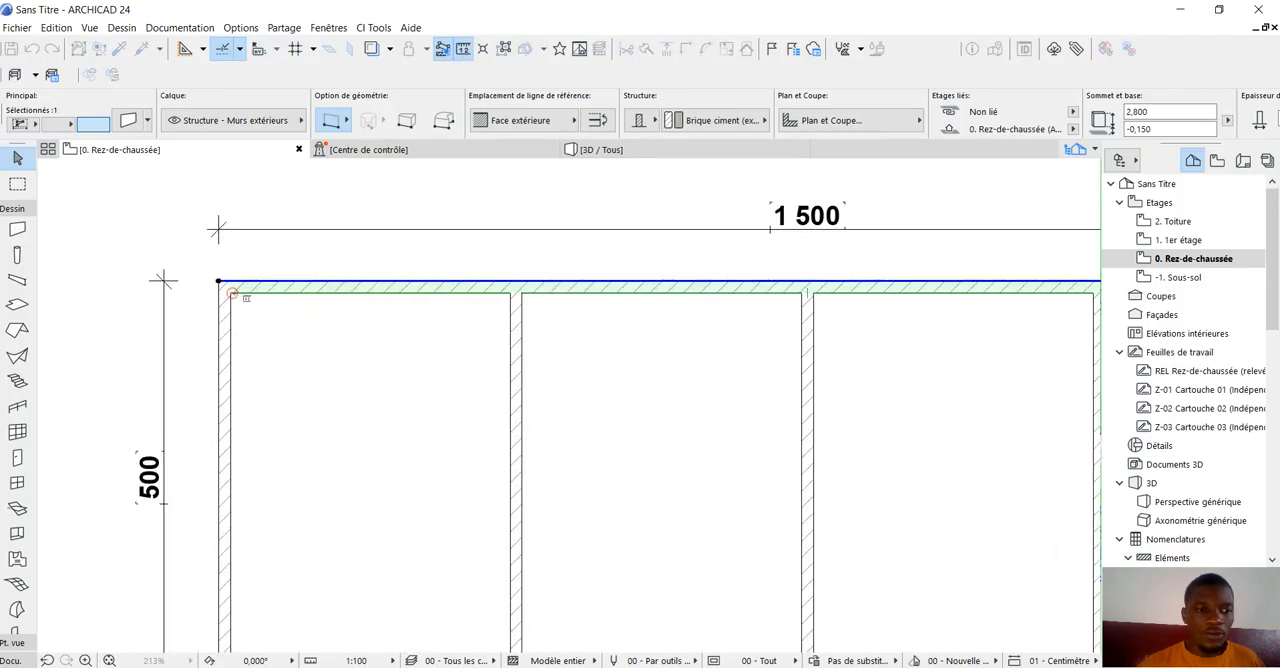
{"action": "left_click", "coordinate": [230, 294]}
{"action": "scroll", "coordinate": [335, 305], "scroll_direction": "down", "scroll_amount": 3}
{"action": "scroll", "coordinate": [384, 306], "scroll_direction": "up", "scroll_amount": 2}
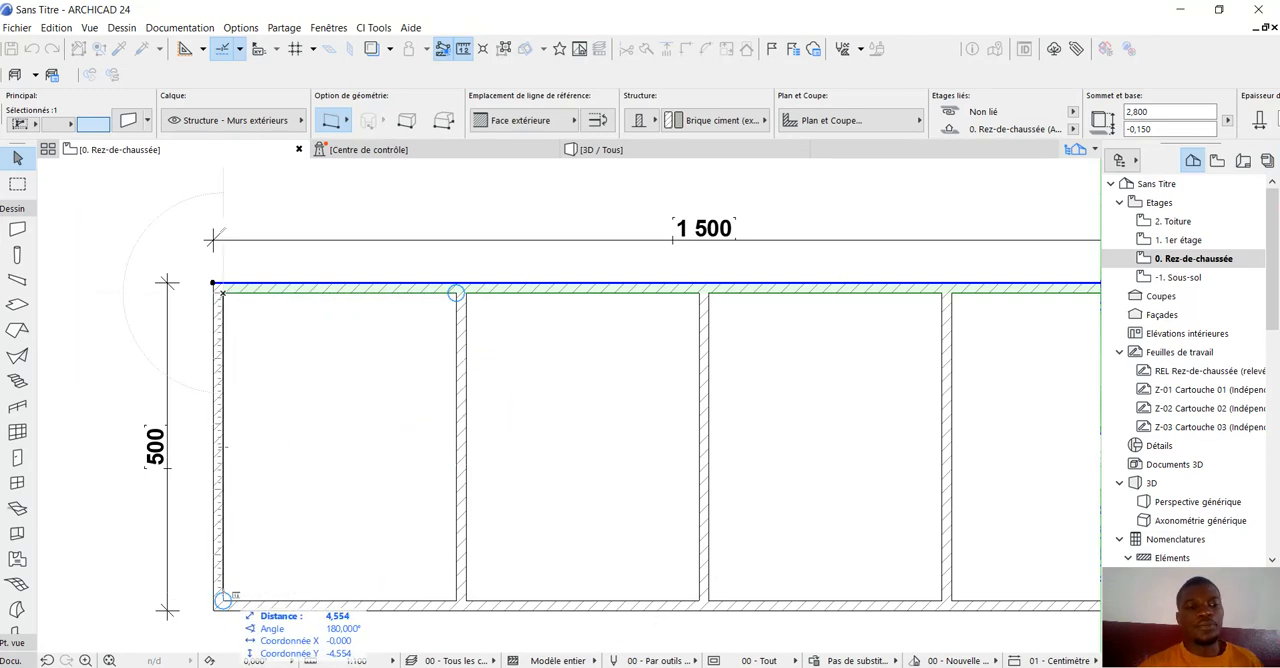
{"action": "key", "text": "Escape"}
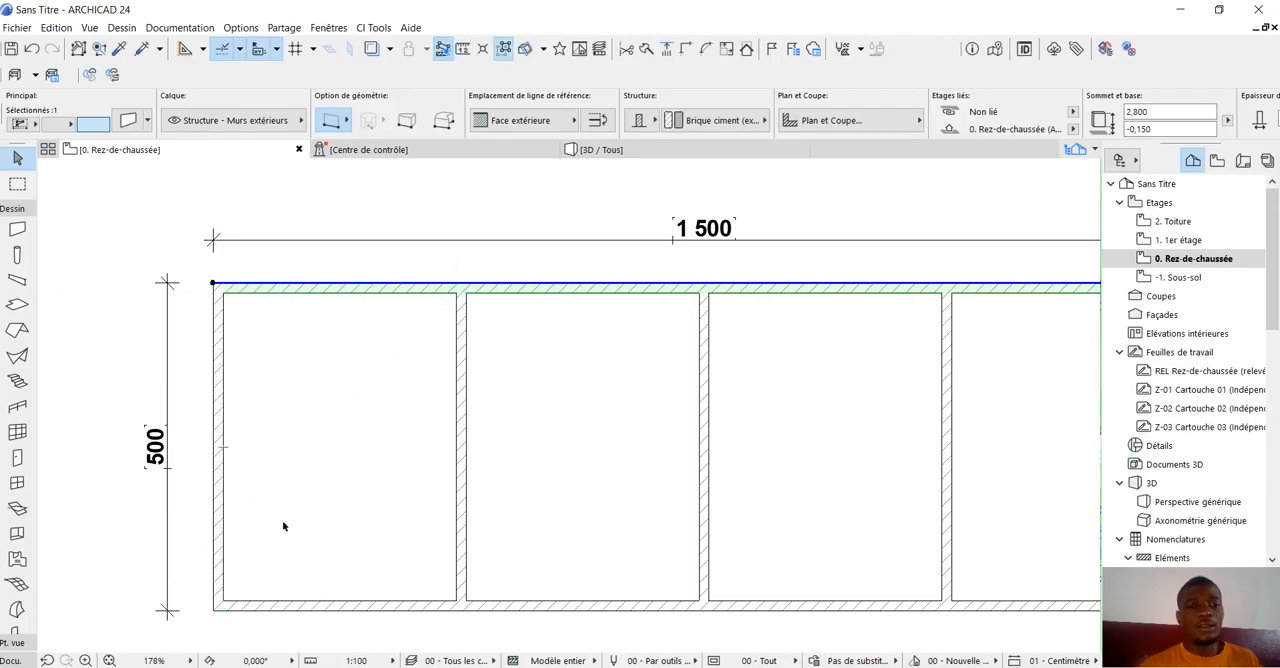
{"action": "left_click", "coordinate": [282, 526]}
Duplicate the upper long wall downward from its left corner along the short wall, placing the copy about 70% of the way across the enclosure.
{"action": "scroll", "coordinate": [303, 468], "scroll_direction": "down", "scroll_amount": 4}
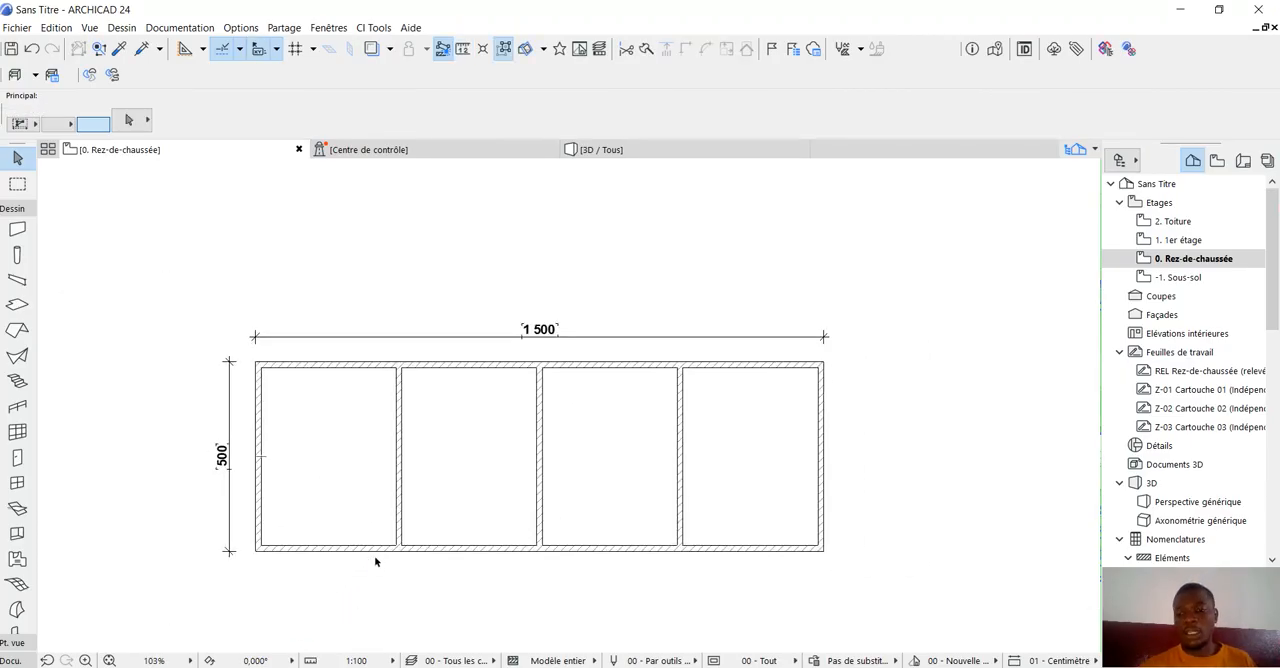
{"action": "scroll", "coordinate": [321, 550], "scroll_direction": "up", "scroll_amount": 1}
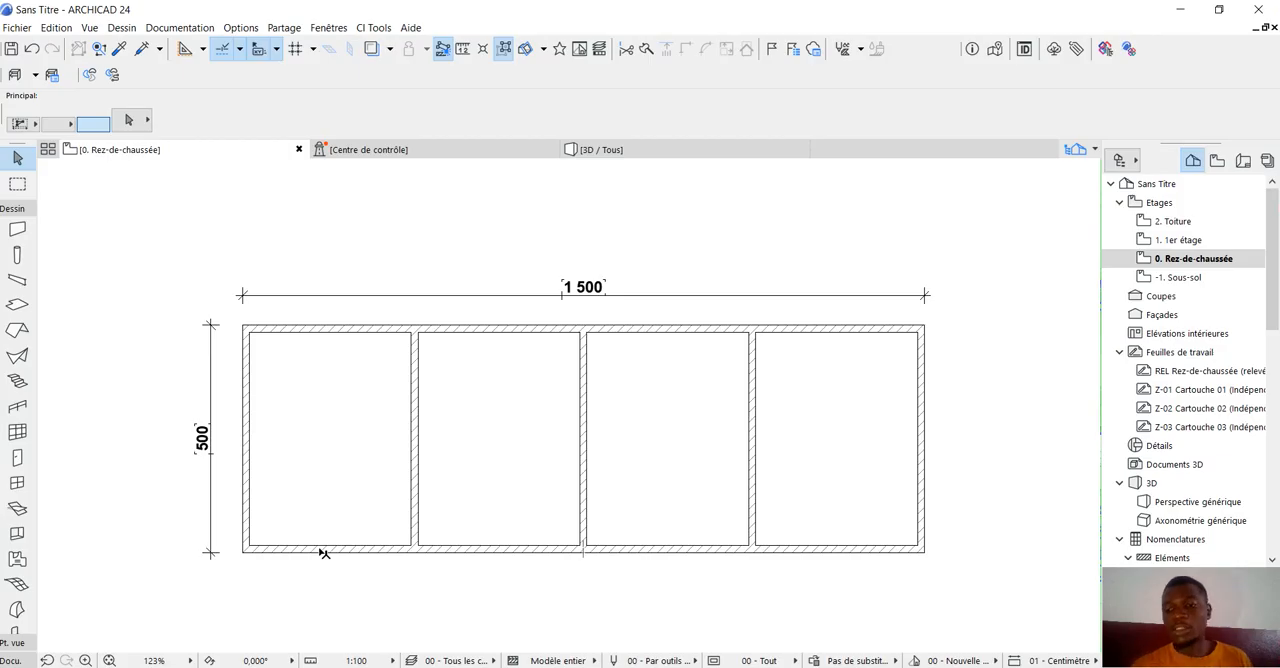
{"action": "scroll", "coordinate": [466, 570], "scroll_direction": "up", "scroll_amount": 1}
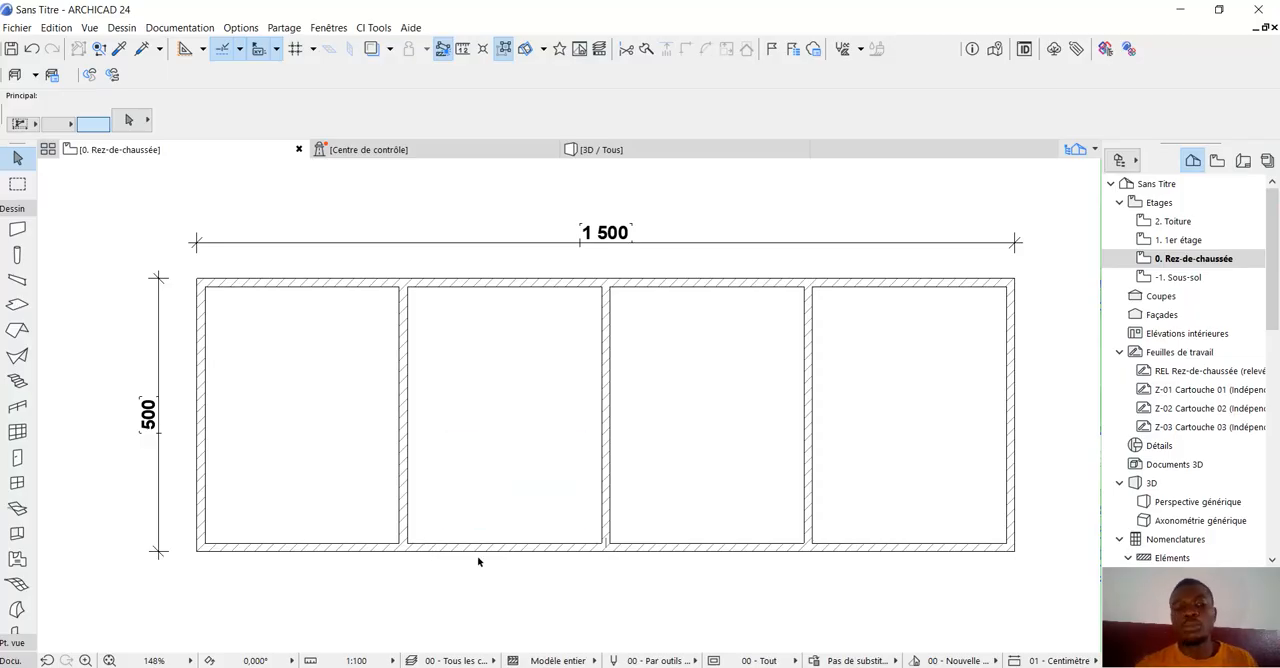
{"action": "scroll", "coordinate": [428, 485], "scroll_direction": "down", "scroll_amount": 1}
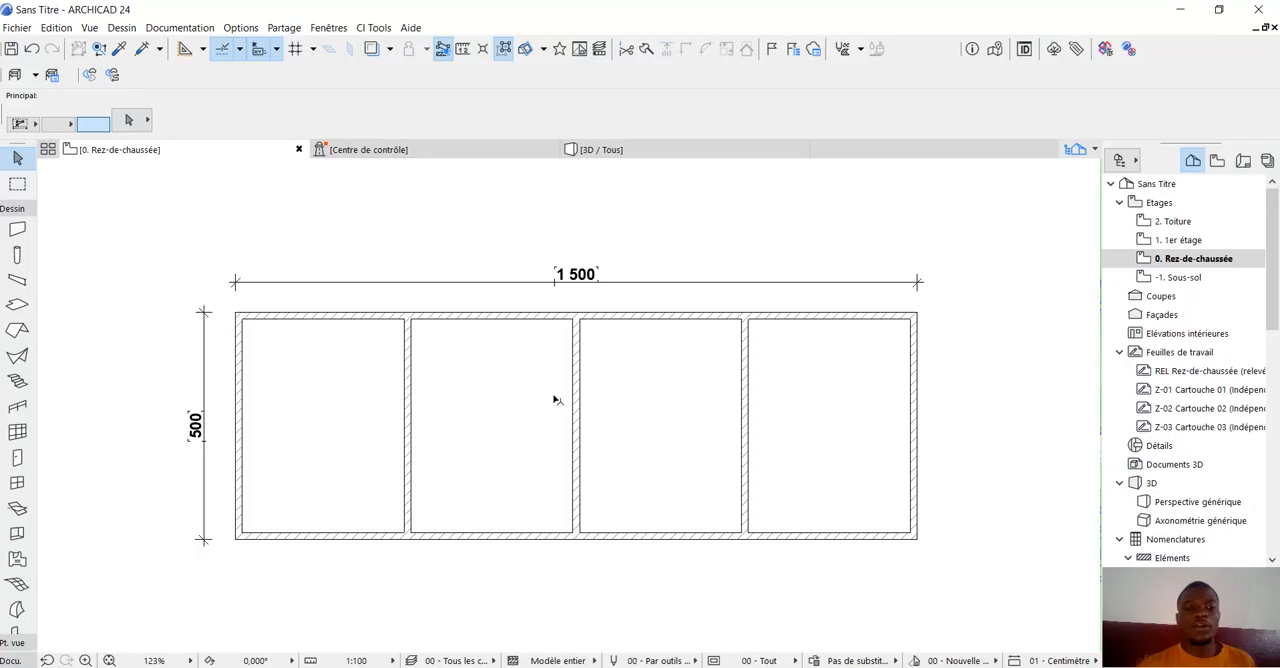
{"action": "left_click", "coordinate": [307, 313]}
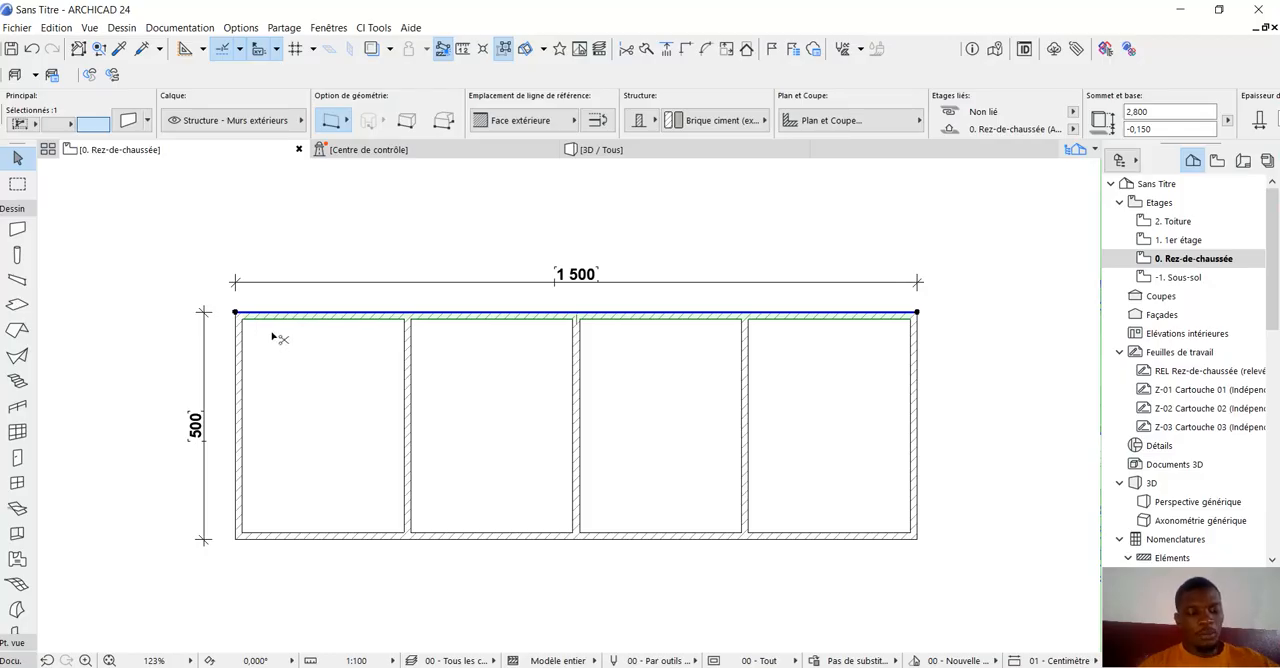
{"action": "key", "text": "ctrl+shift+d"}
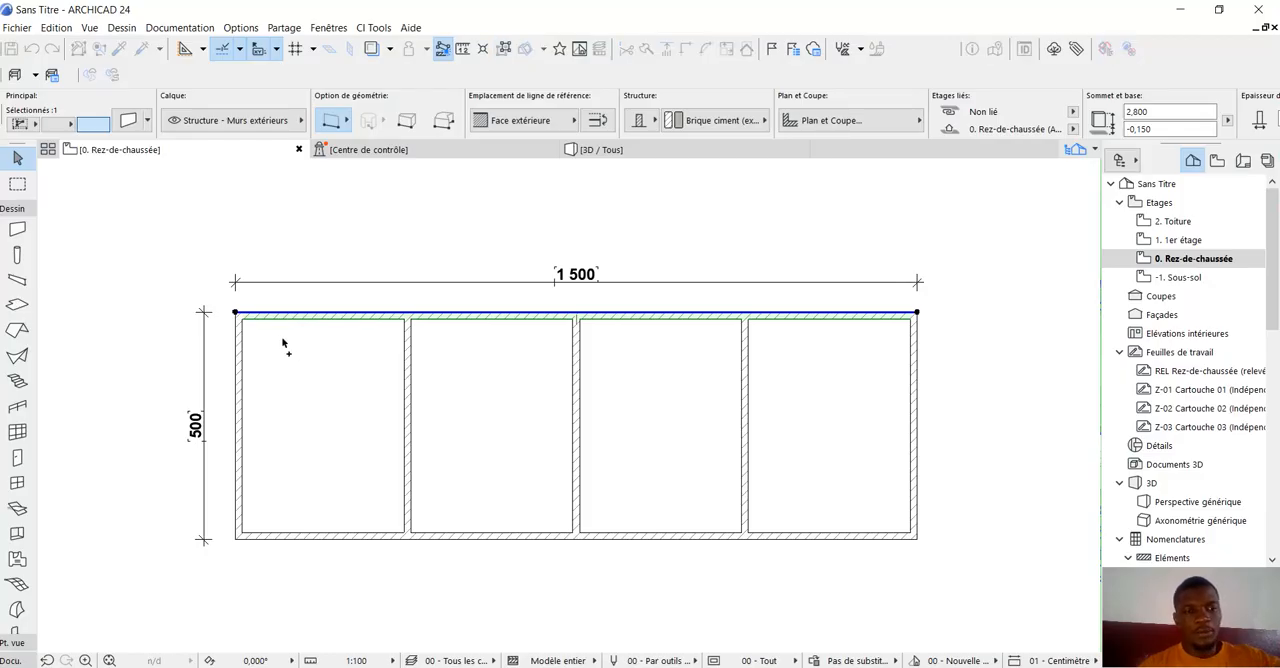
{"action": "left_click", "coordinate": [236, 312]}
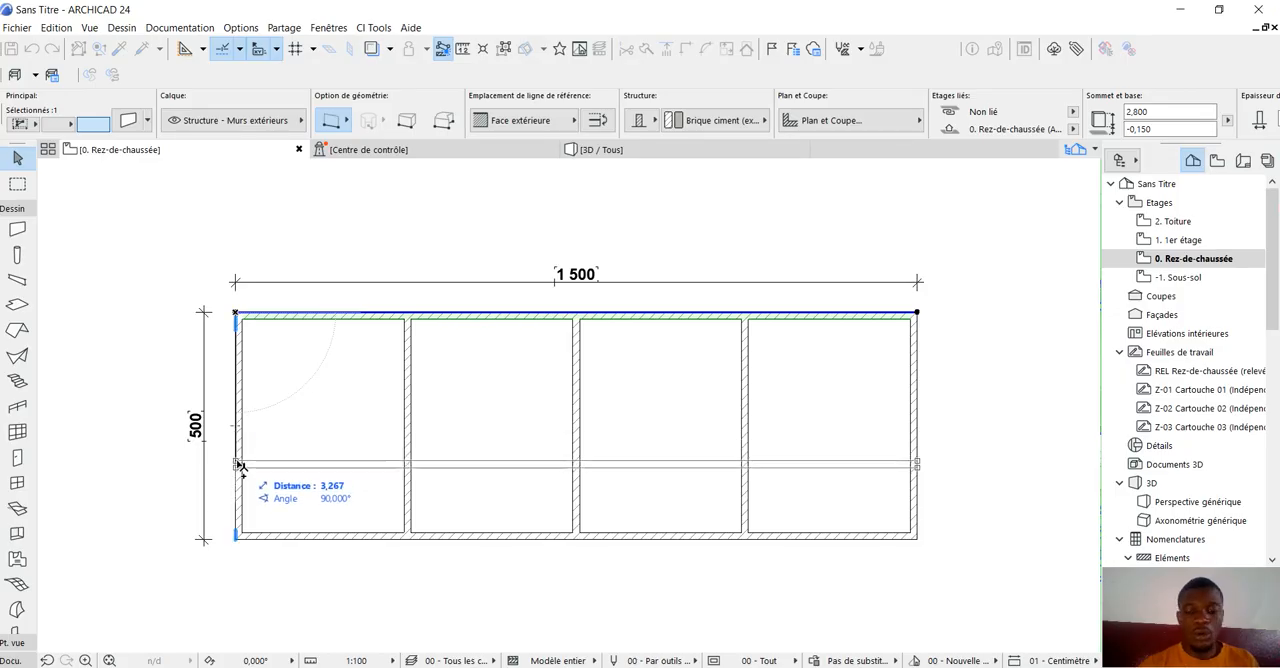
{"action": "key", "text": "Escape"}
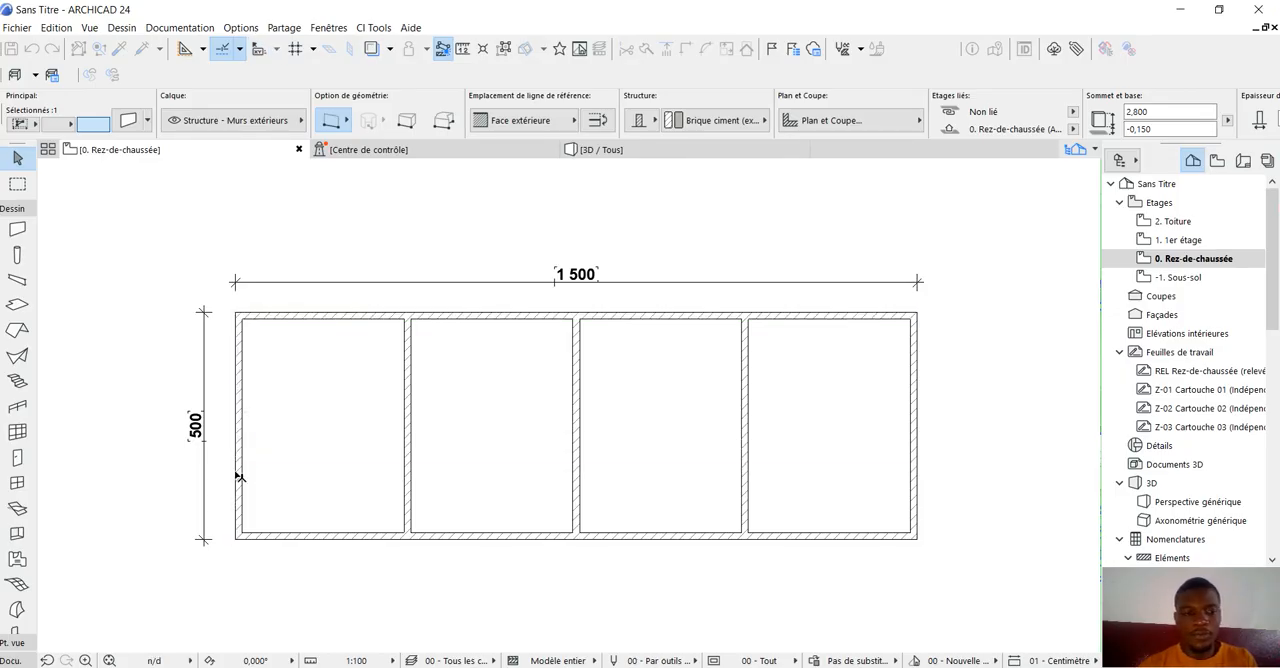
{"action": "left_click", "coordinate": [240, 477]}
{"action": "scroll", "coordinate": [357, 380], "scroll_direction": "down", "scroll_amount": 1}
{"action": "left_click", "coordinate": [476, 218]}
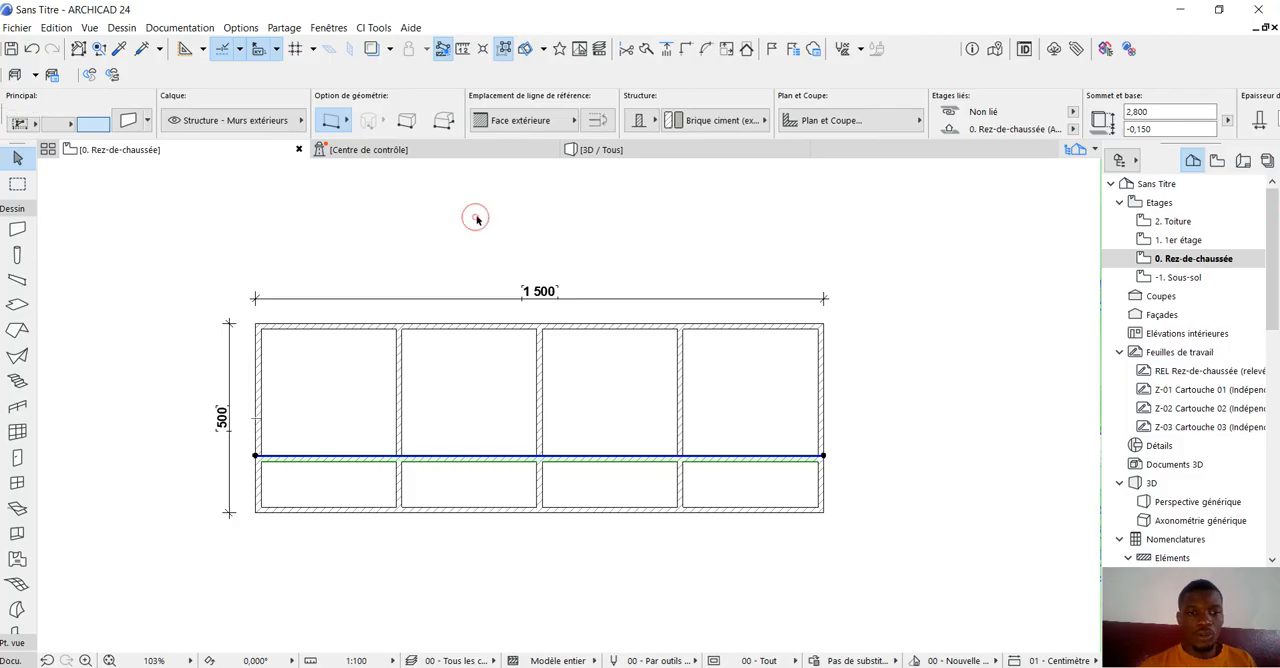
Open the 3D view and orbit to examine the new lengthwise wall crossing the partitions from above.
{"action": "scroll", "coordinate": [357, 406], "scroll_direction": "up", "scroll_amount": 1}
{"action": "scroll", "coordinate": [383, 386], "scroll_direction": "down", "scroll_amount": 1}
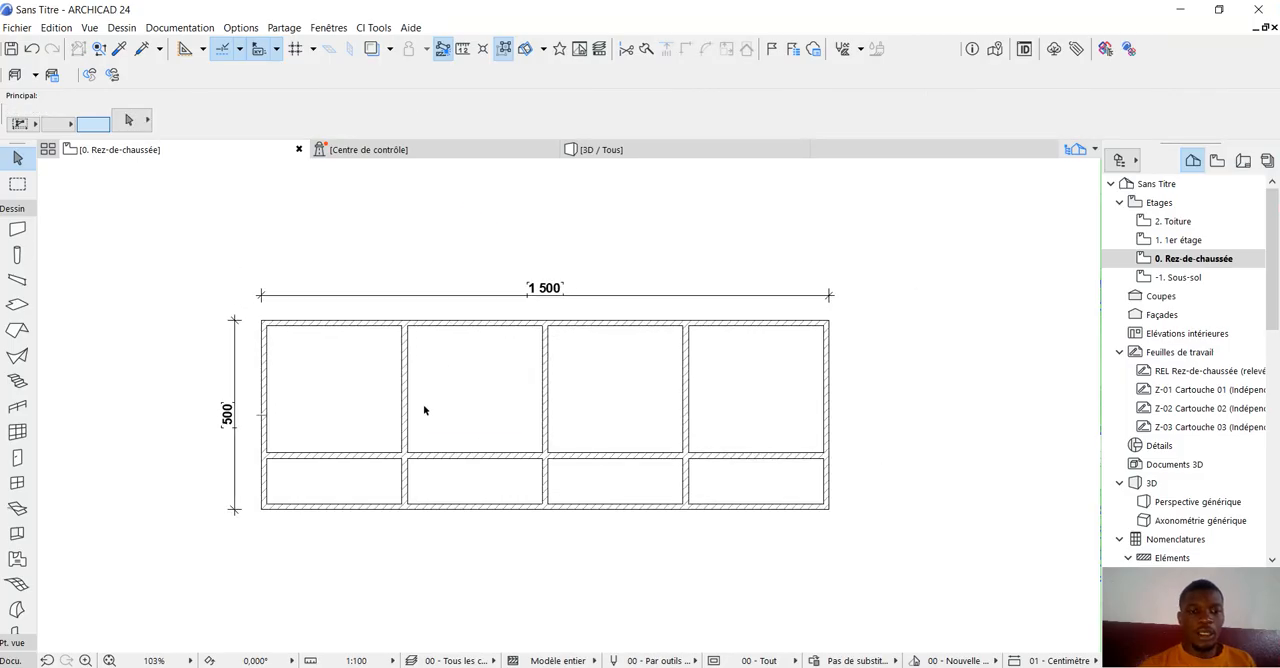
{"action": "scroll", "coordinate": [437, 274], "scroll_direction": "up", "scroll_amount": 1}
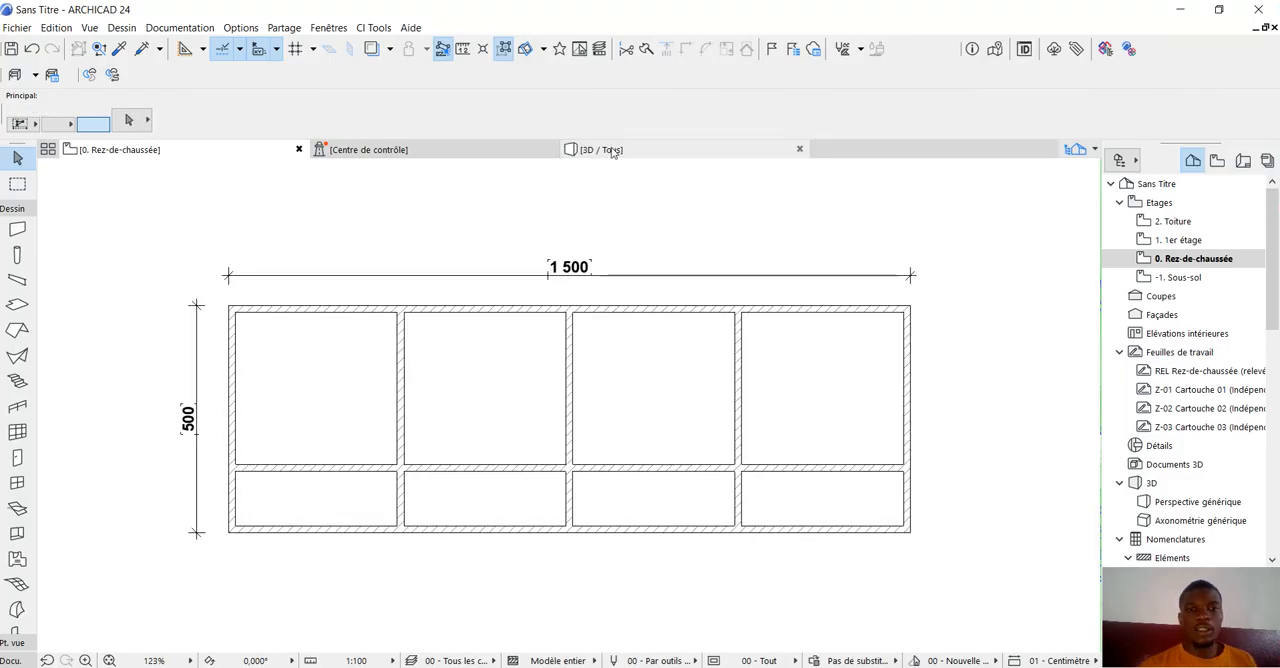
{"action": "left_click", "coordinate": [605, 149]}
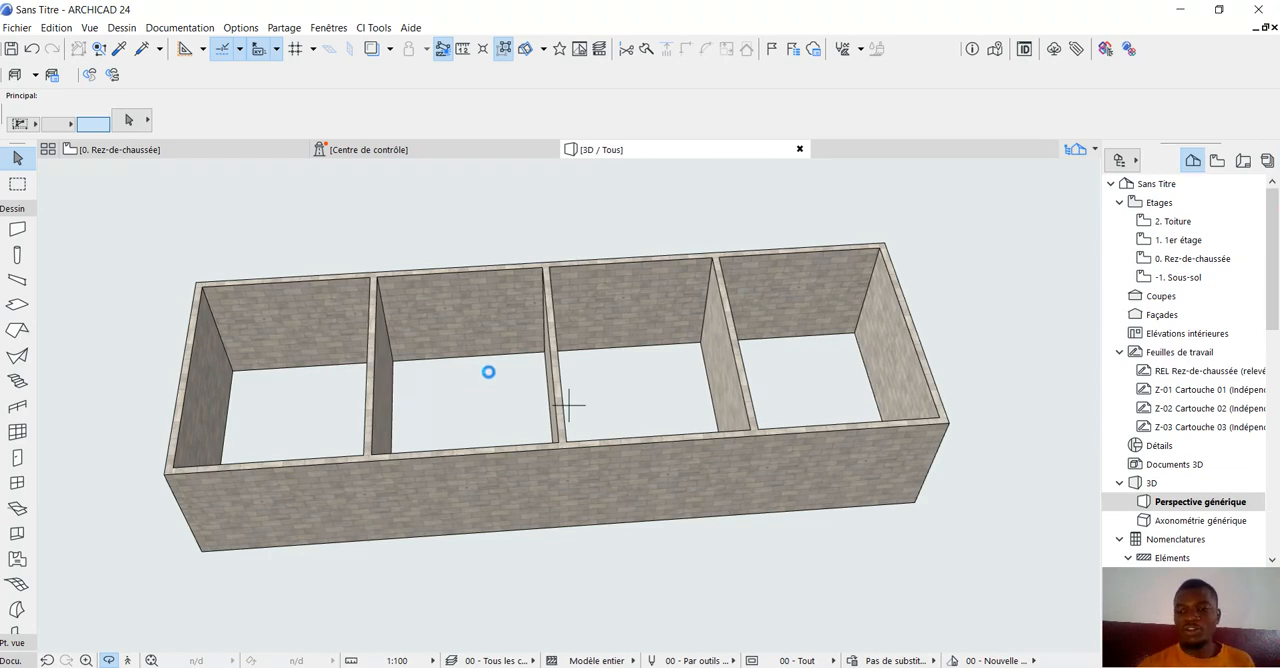
{"action": "middle_click_drag", "start_coordinate": [439, 366], "coordinate": [444, 292], "text": "shift"}
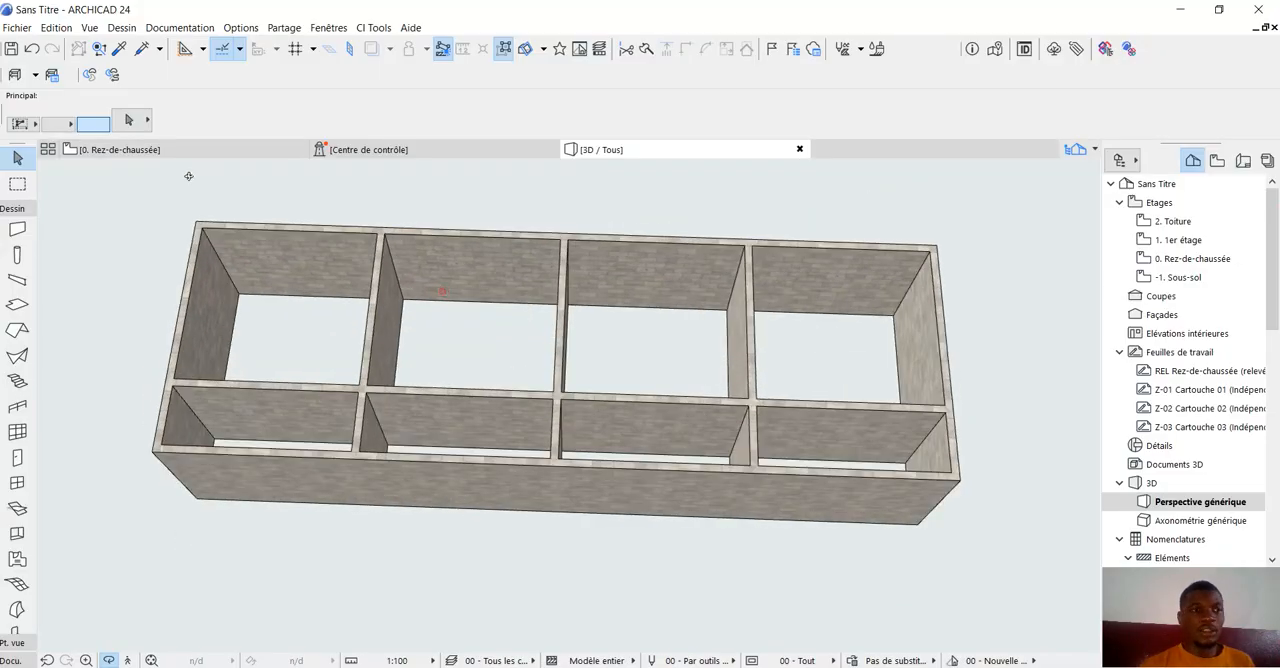
Return to the ground floor plan and trim away all four segments of the lower long exterior wall between the cross walls.
{"action": "left_click", "coordinate": [164, 152]}
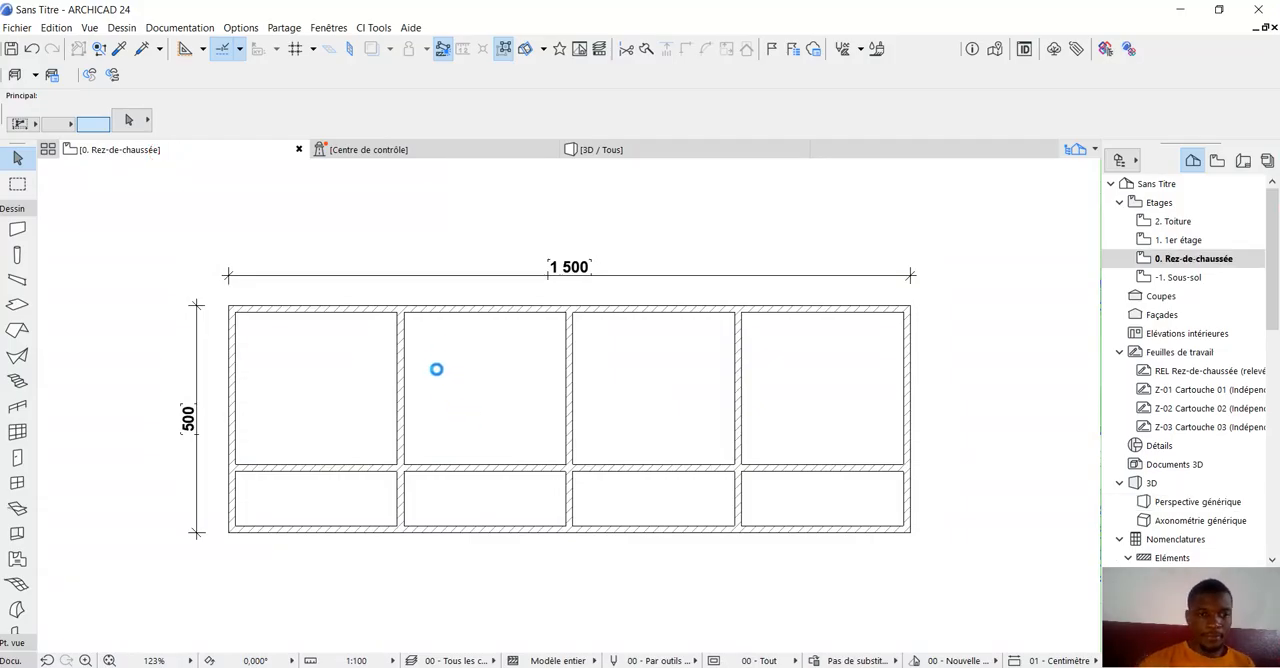
{"action": "scroll", "coordinate": [438, 360], "scroll_direction": "down", "scroll_amount": 2}
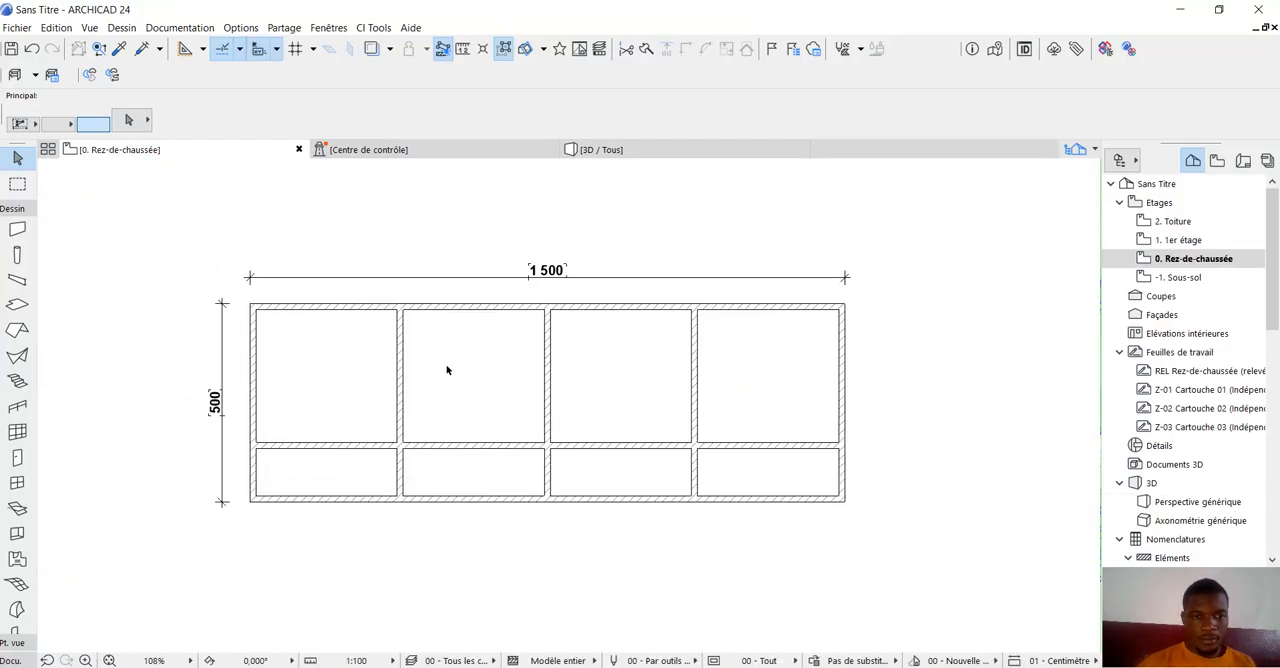
{"action": "scroll", "coordinate": [447, 370], "scroll_direction": "up", "scroll_amount": 2}
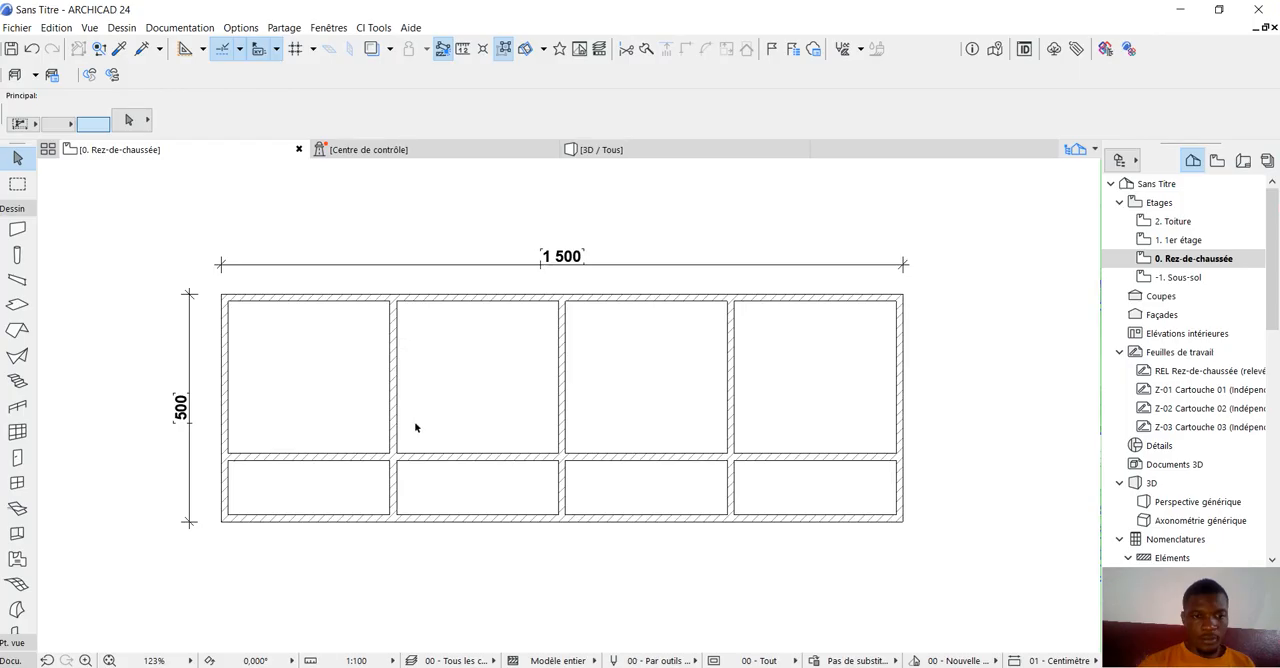
{"action": "left_click", "coordinate": [321, 518], "text": "ctrl"}
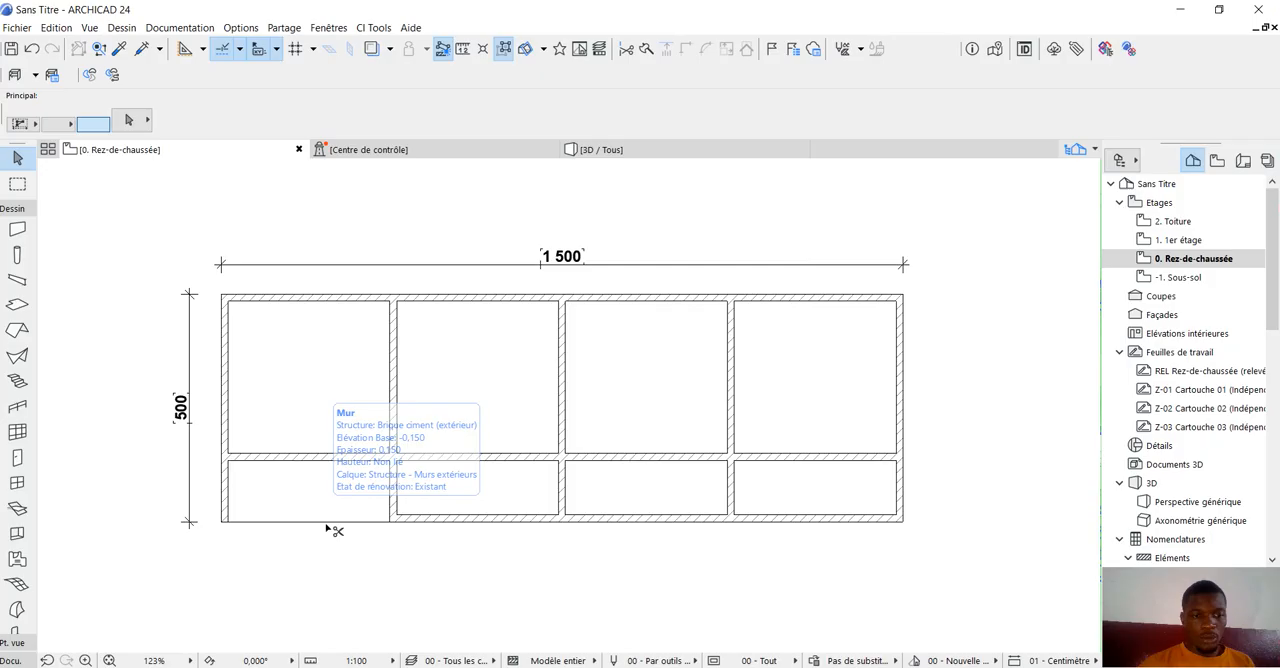
{"action": "left_click", "coordinate": [444, 521], "text": "ctrl"}
{"action": "left_click", "coordinate": [614, 519], "text": "ctrl"}
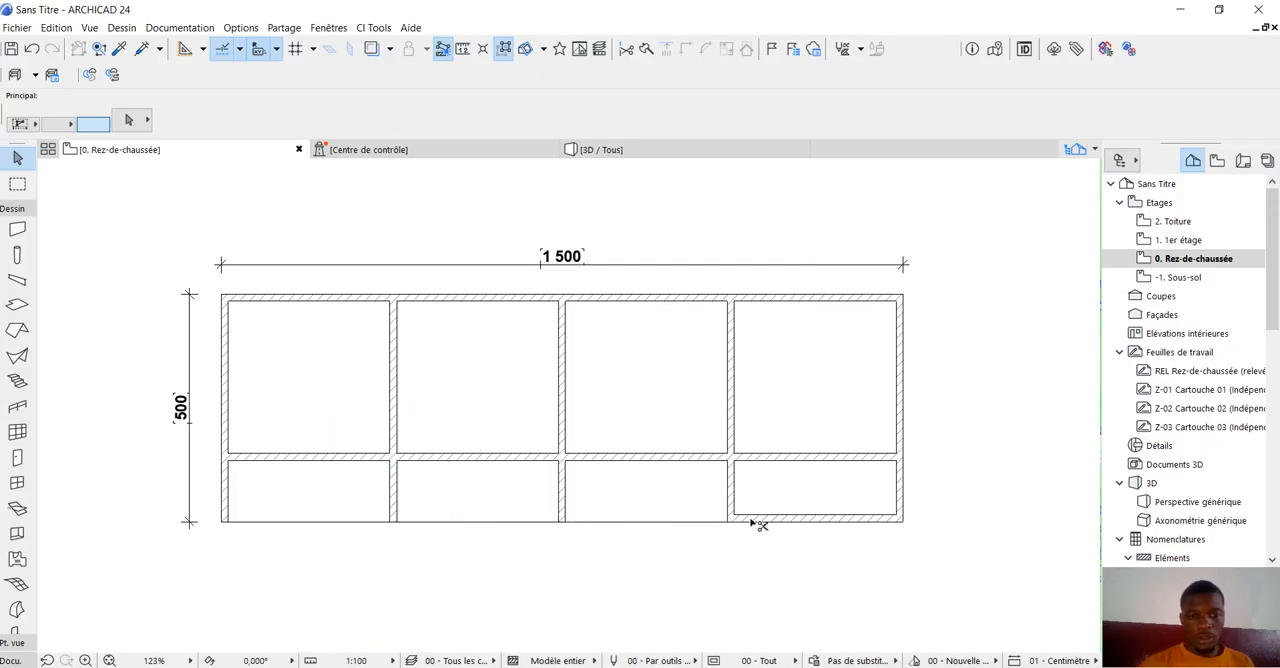
{"action": "left_click", "coordinate": [809, 518], "text": "ctrl"}
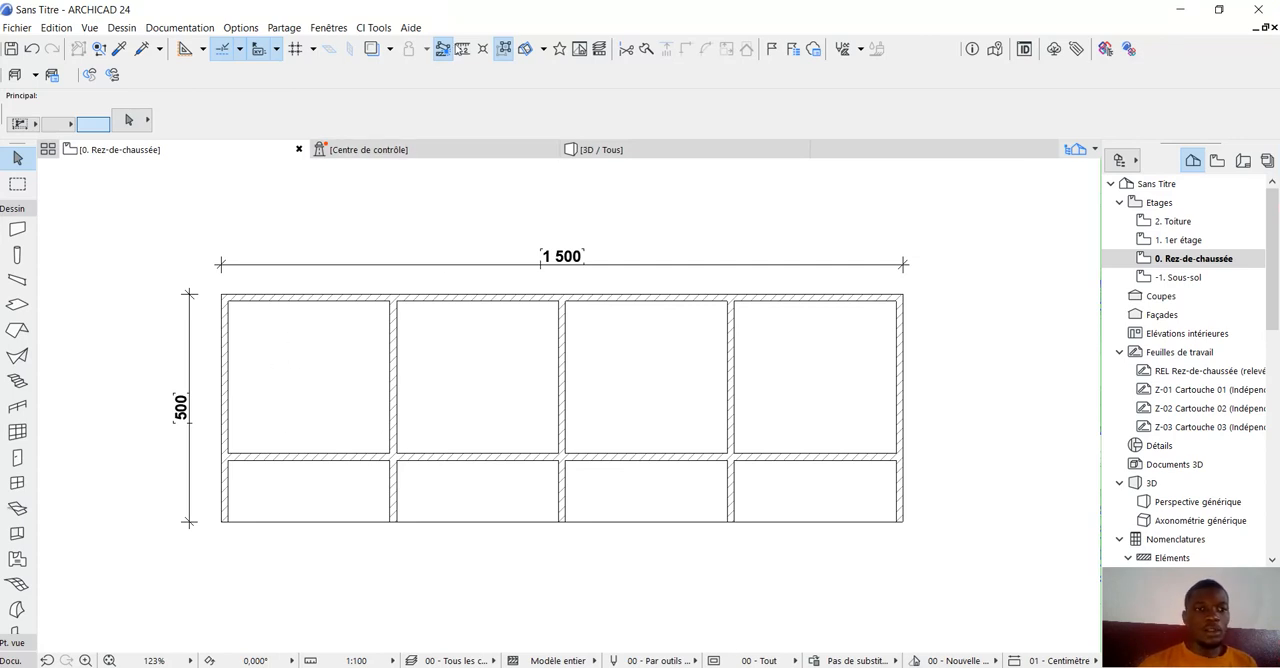
Measure the inner width of the large upper-left room along its top side.
{"action": "left_click", "coordinate": [464, 53]}
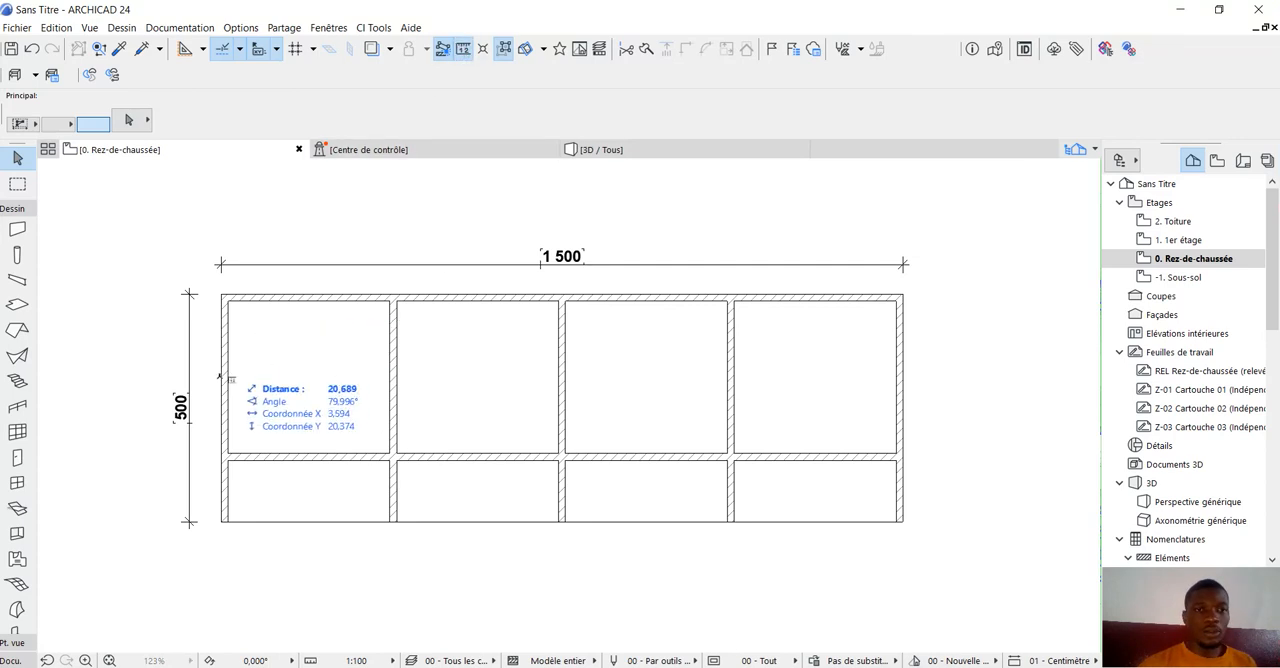
{"action": "scroll", "coordinate": [229, 374], "scroll_direction": "up", "scroll_amount": 2}
{"action": "left_click", "coordinate": [227, 271]}
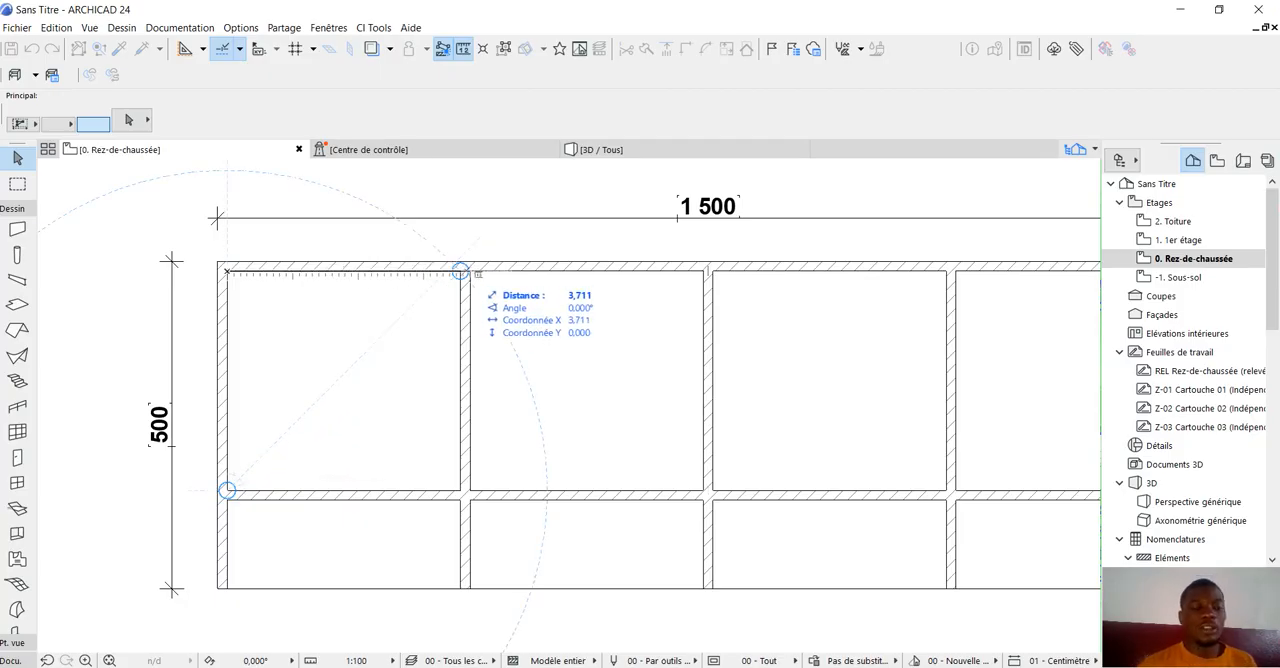
{"action": "key", "text": "Escape"}
{"action": "scroll", "coordinate": [314, 358], "scroll_direction": "down", "scroll_amount": 2}
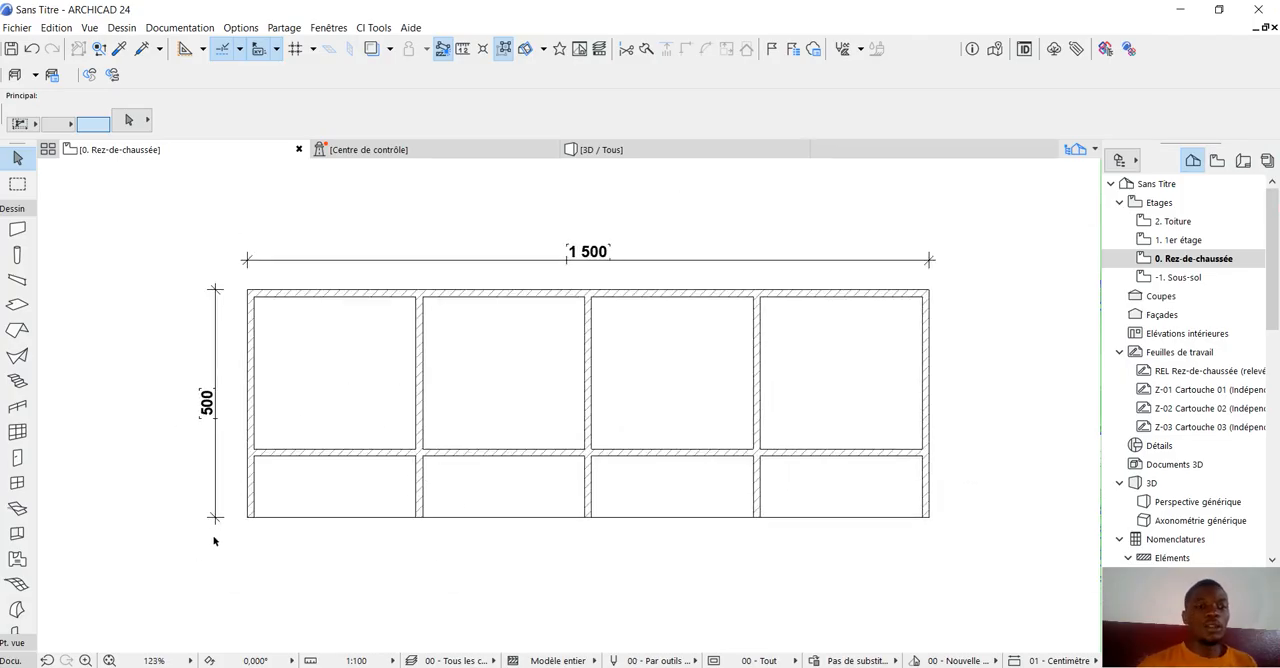
Try to split the first inner partition wall a short distance below the lengthwise interior wall.
{"action": "left_click", "coordinate": [420, 483]}
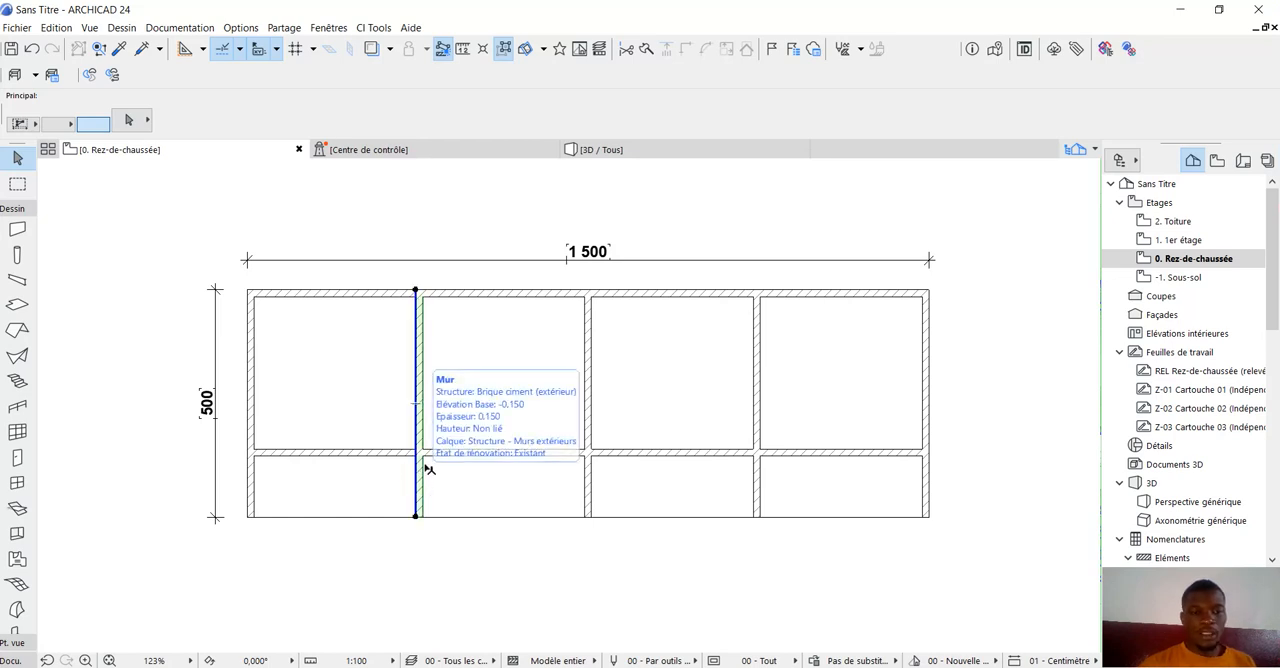
{"action": "left_click", "coordinate": [419, 482]}
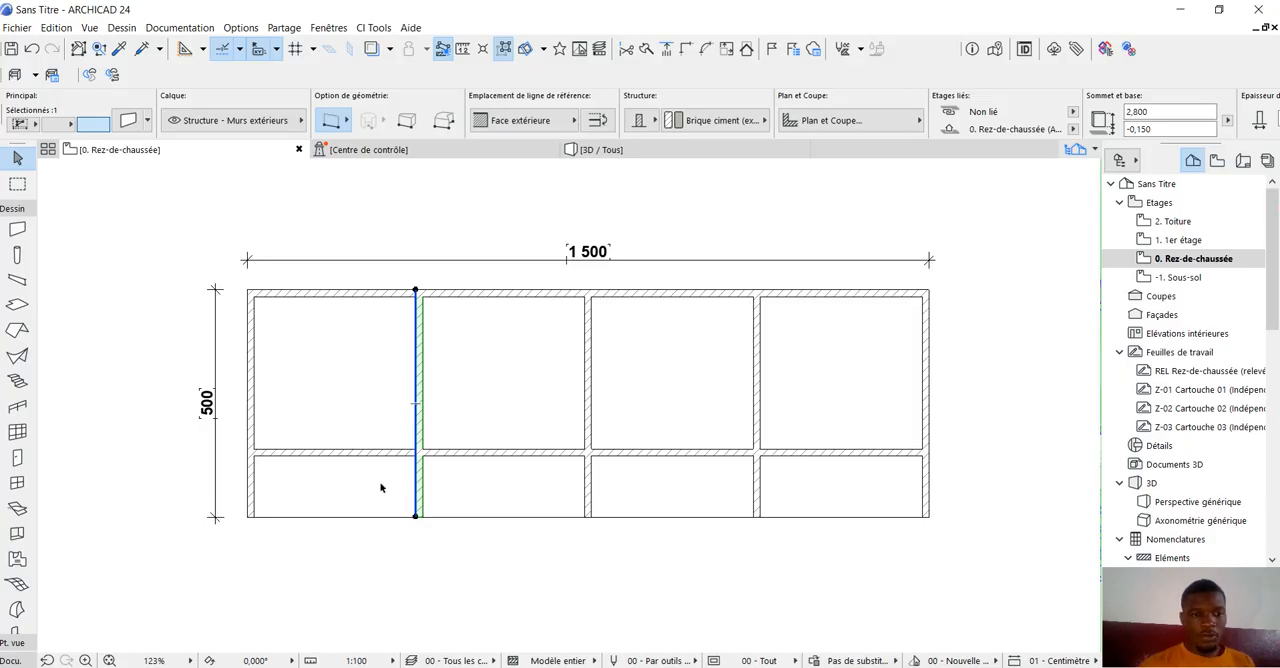
{"action": "scroll", "coordinate": [380, 488], "scroll_direction": "up", "scroll_amount": 3}
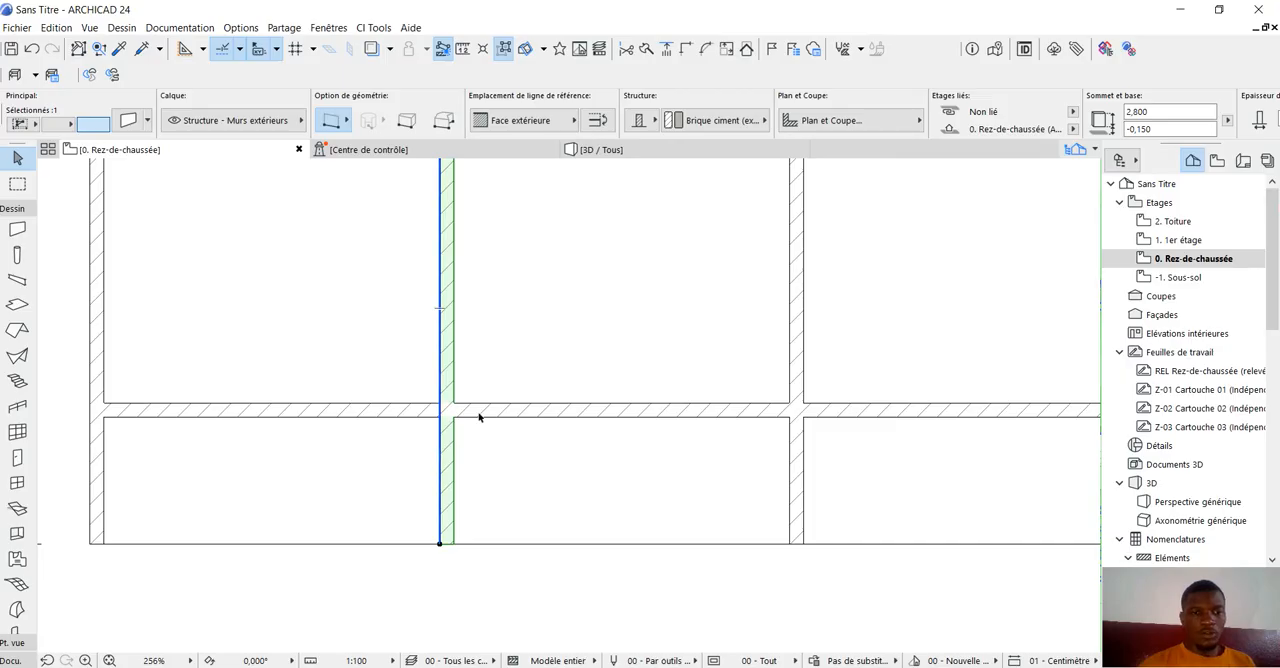
{"action": "left_click", "coordinate": [440, 429]}
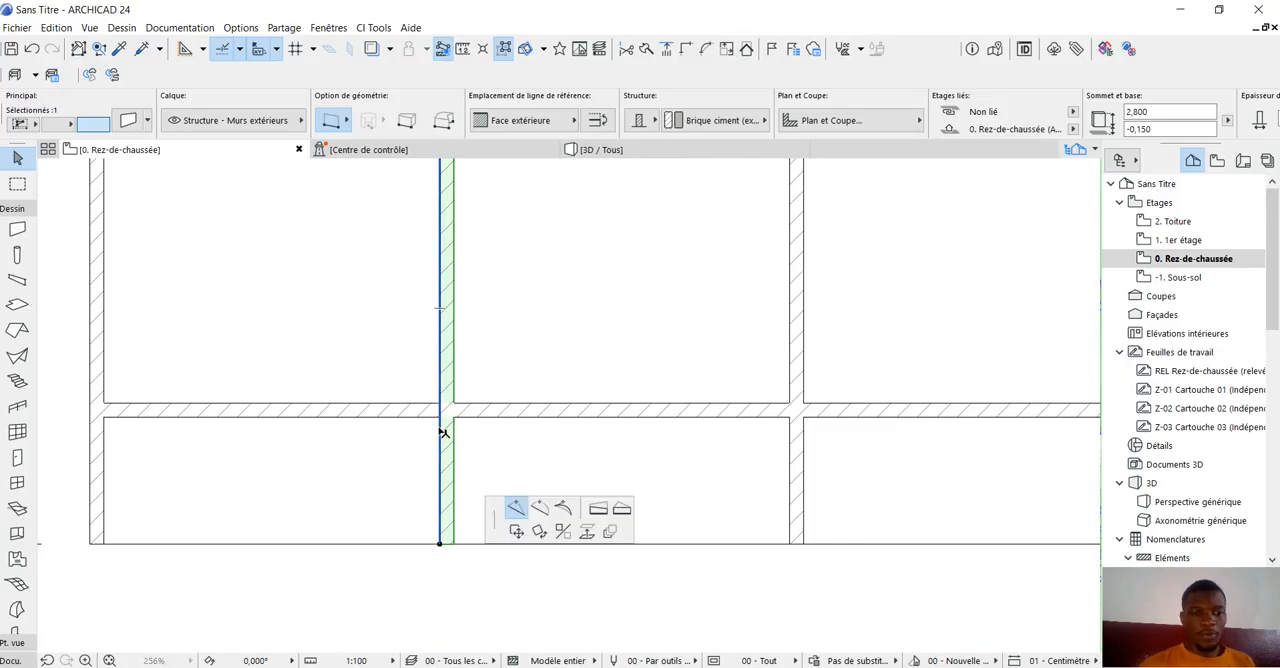
{"action": "left_click", "coordinate": [440, 428]}
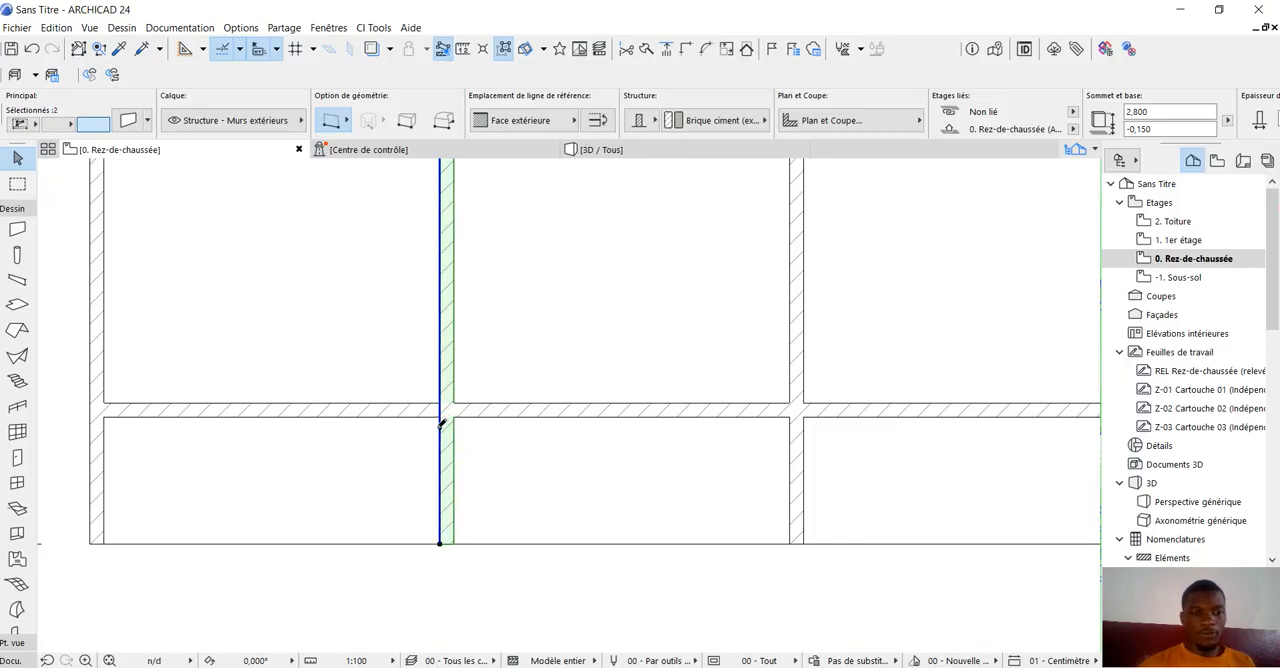
{"action": "left_click", "coordinate": [400, 606]}
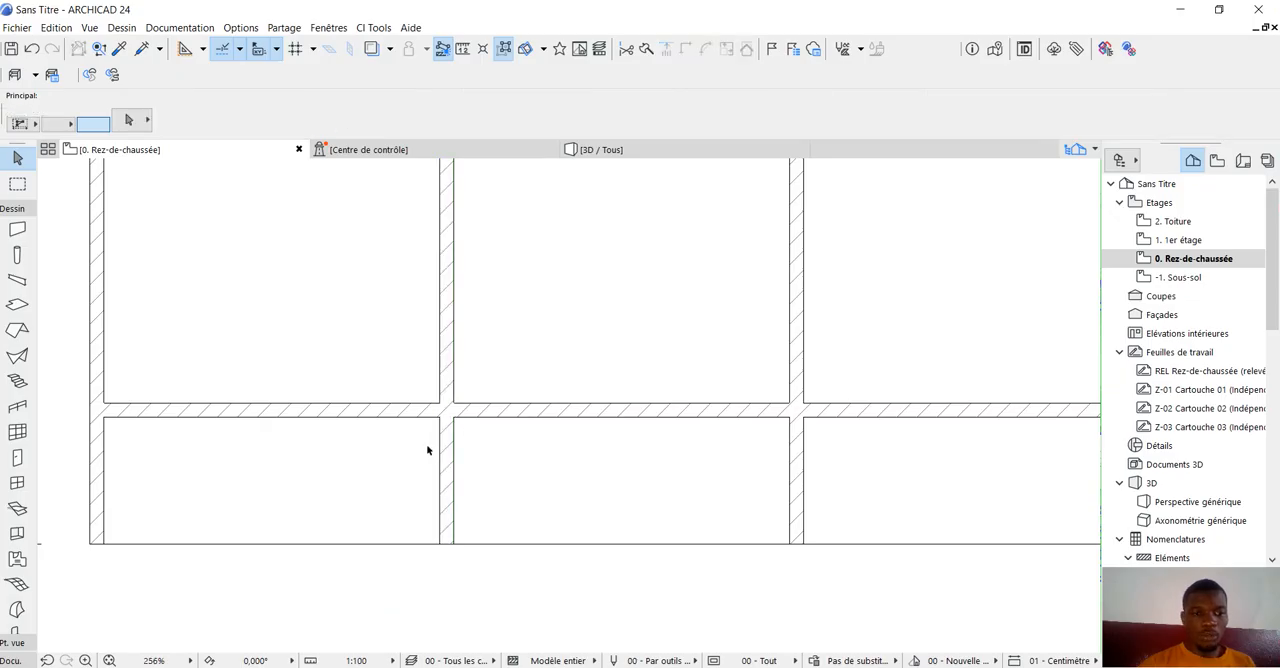
{"action": "left_click", "coordinate": [31, 49]}
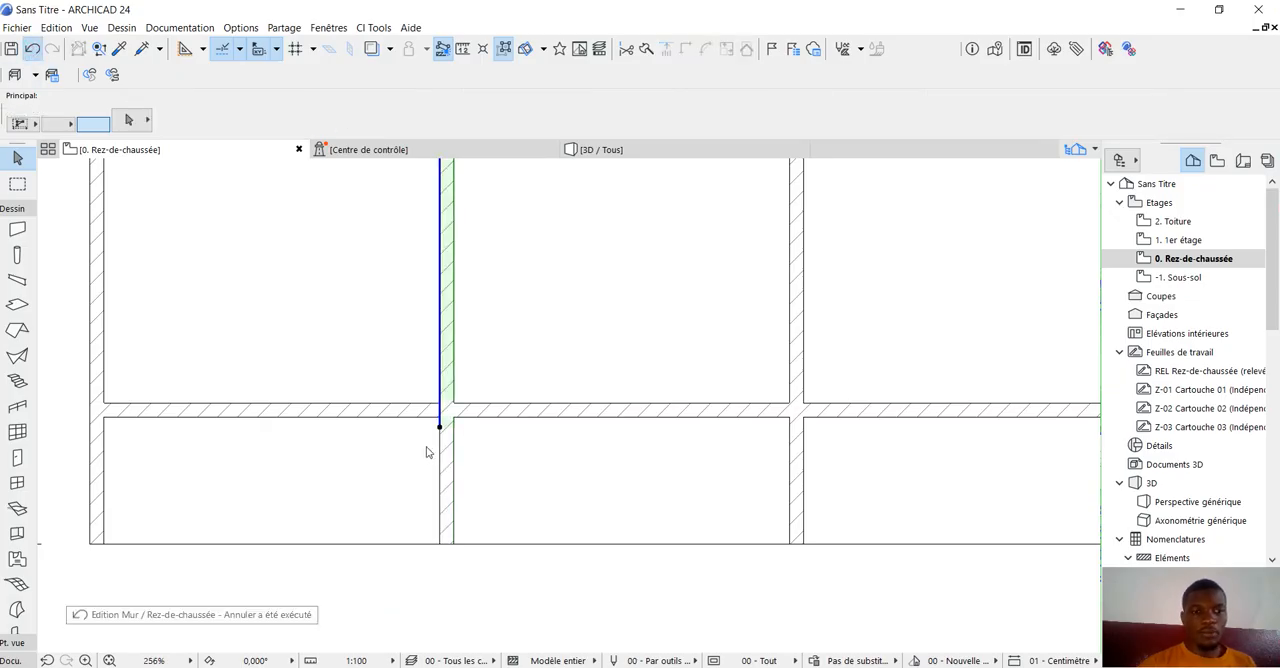
Split the first inner partition wall just beneath the lower face of the lengthwise interior wall.
{"action": "scroll", "coordinate": [435, 426], "scroll_direction": "up", "scroll_amount": 4}
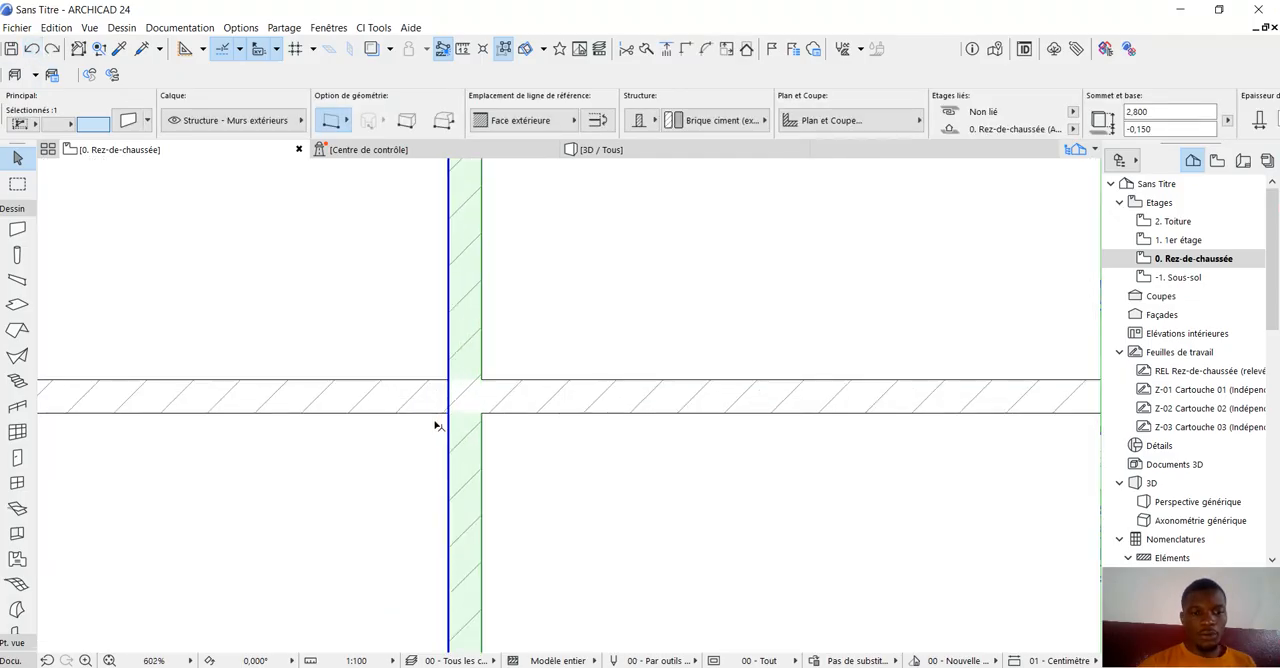
{"action": "scroll", "coordinate": [435, 426], "scroll_direction": "up", "scroll_amount": 4}
{"action": "left_click", "coordinate": [469, 410]}
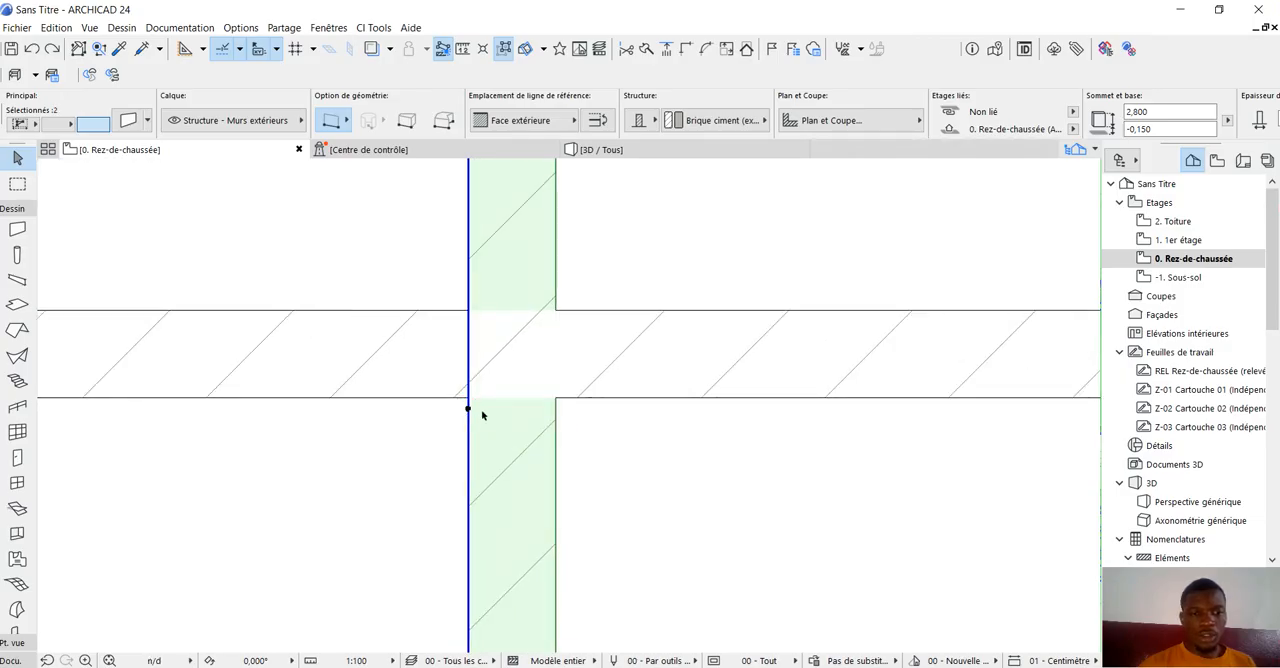
{"action": "scroll", "coordinate": [491, 423], "scroll_direction": "down", "scroll_amount": 8}
{"action": "scroll", "coordinate": [429, 525], "scroll_direction": "down", "scroll_amount": 3}
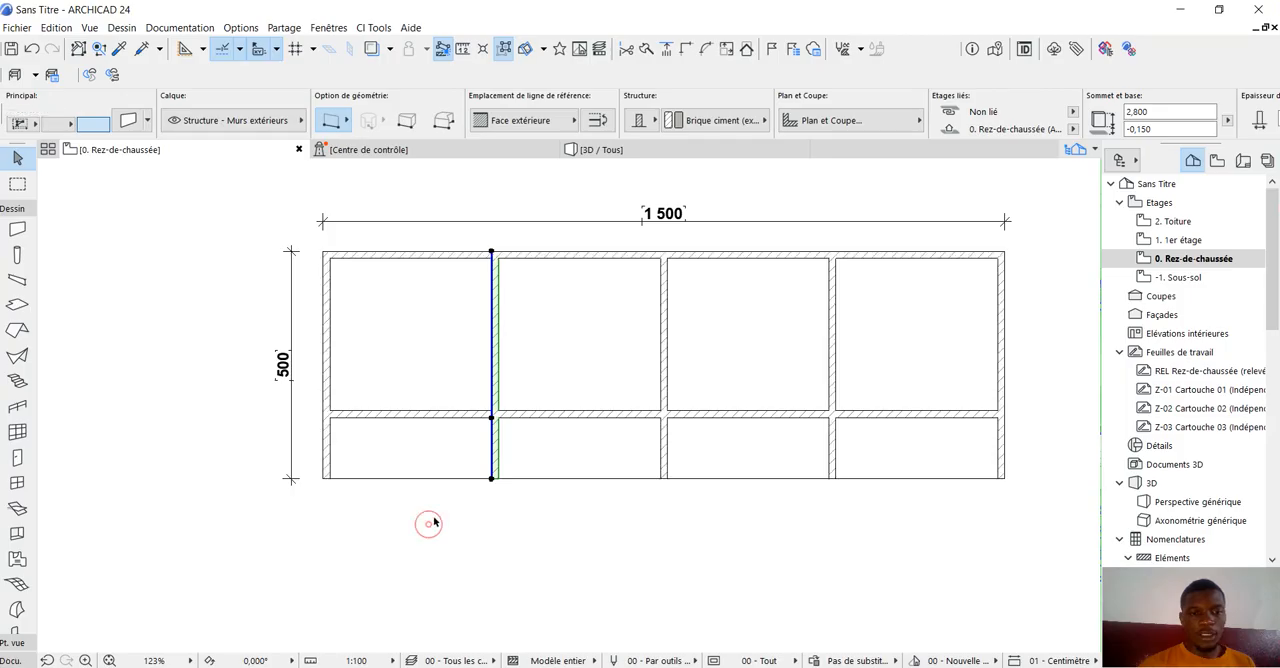
{"action": "left_click", "coordinate": [429, 525]}
Shorten the upper segment of the first inner partition so it ends within the thickness of the lengthwise interior wall.
{"action": "scroll", "coordinate": [484, 418], "scroll_direction": "up", "scroll_amount": 3}
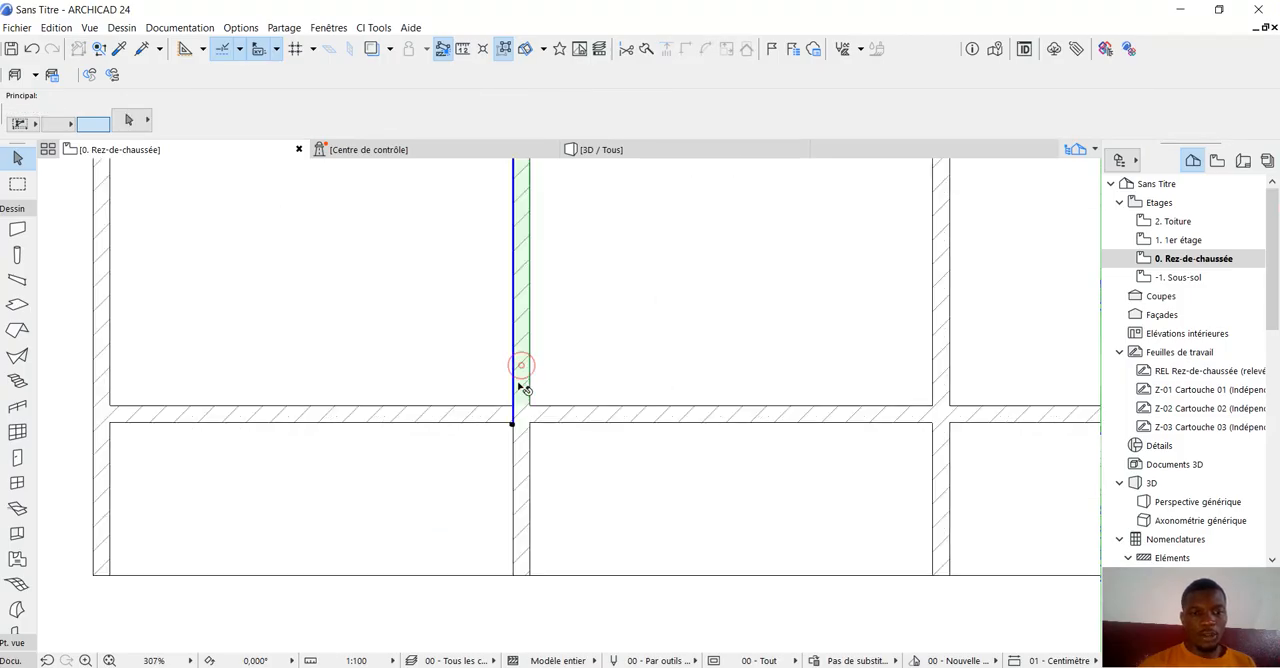
{"action": "left_click", "coordinate": [521, 428]}
{"action": "scroll", "coordinate": [521, 432], "scroll_direction": "up", "scroll_amount": 3}
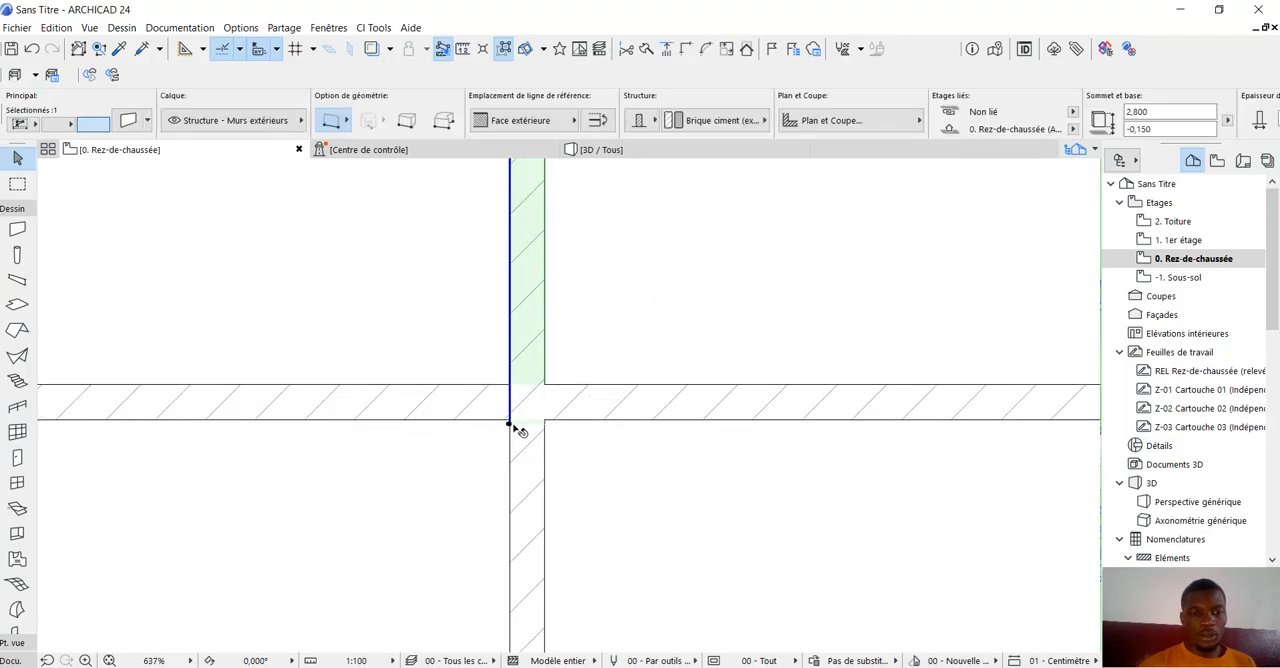
{"action": "left_click", "coordinate": [509, 424]}
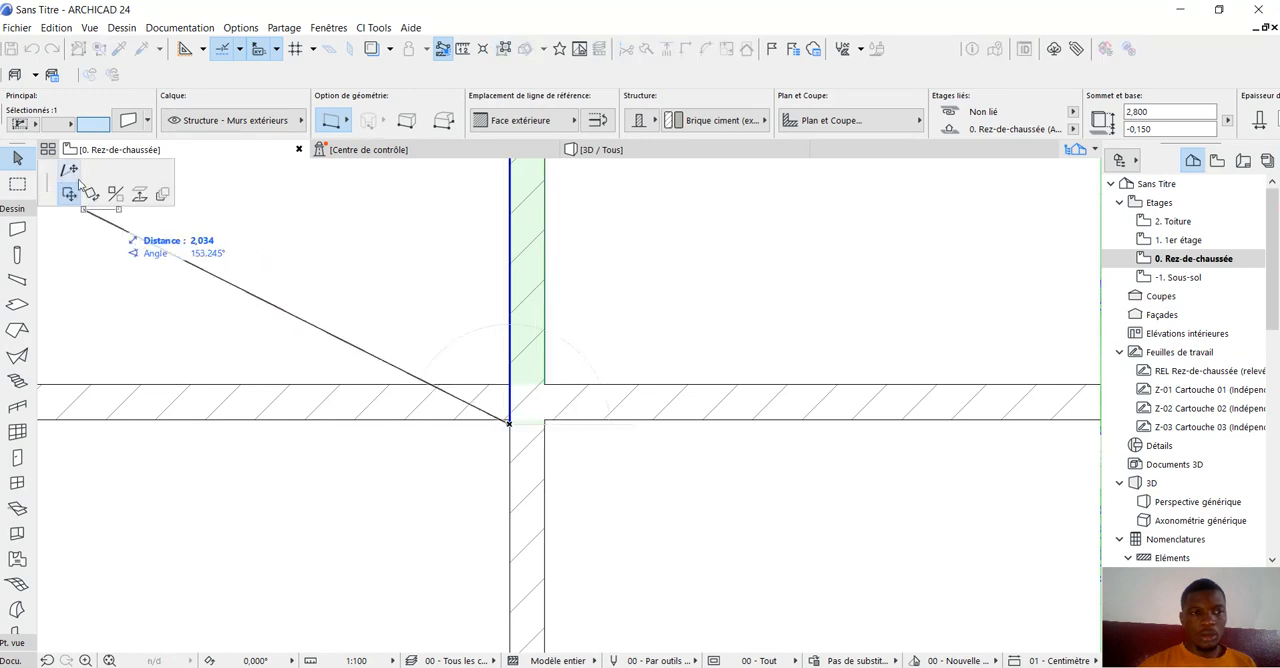
{"action": "left_click", "coordinate": [78, 173]}
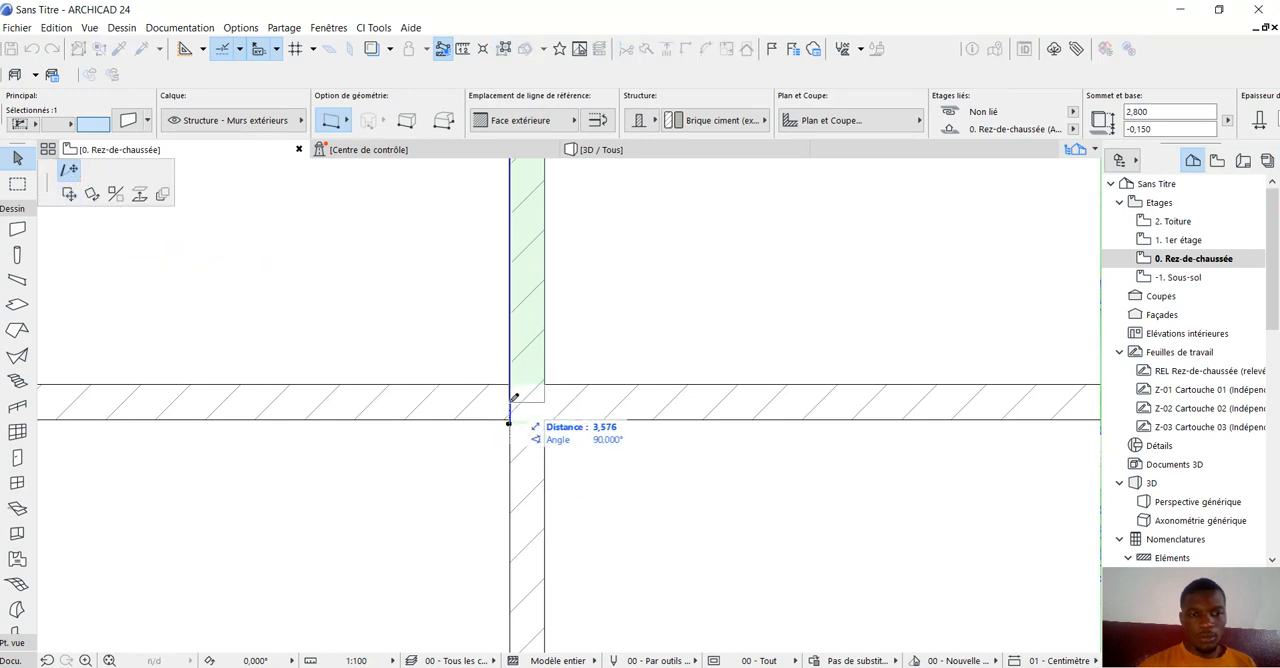
{"action": "left_click", "coordinate": [510, 404]}
{"action": "left_click", "coordinate": [510, 404]}
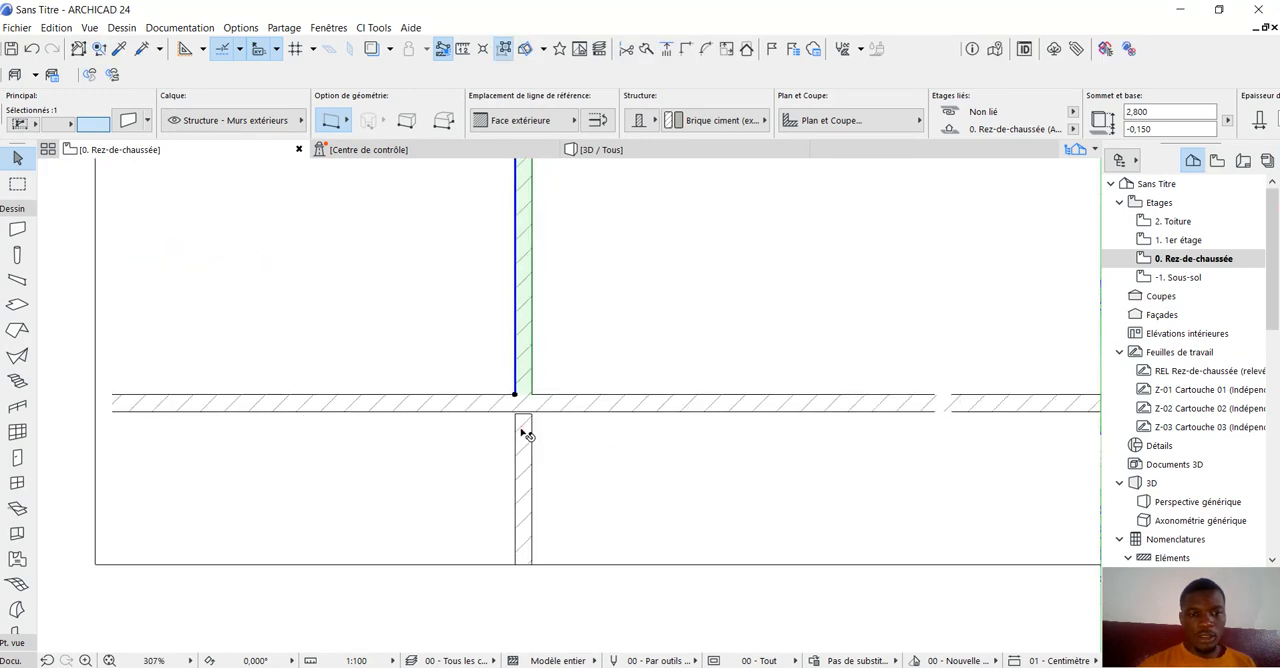
Extend the short lower segment of the first partition up into the lengthwise interior wall and clear the selection.
{"action": "left_click", "coordinate": [520, 425]}
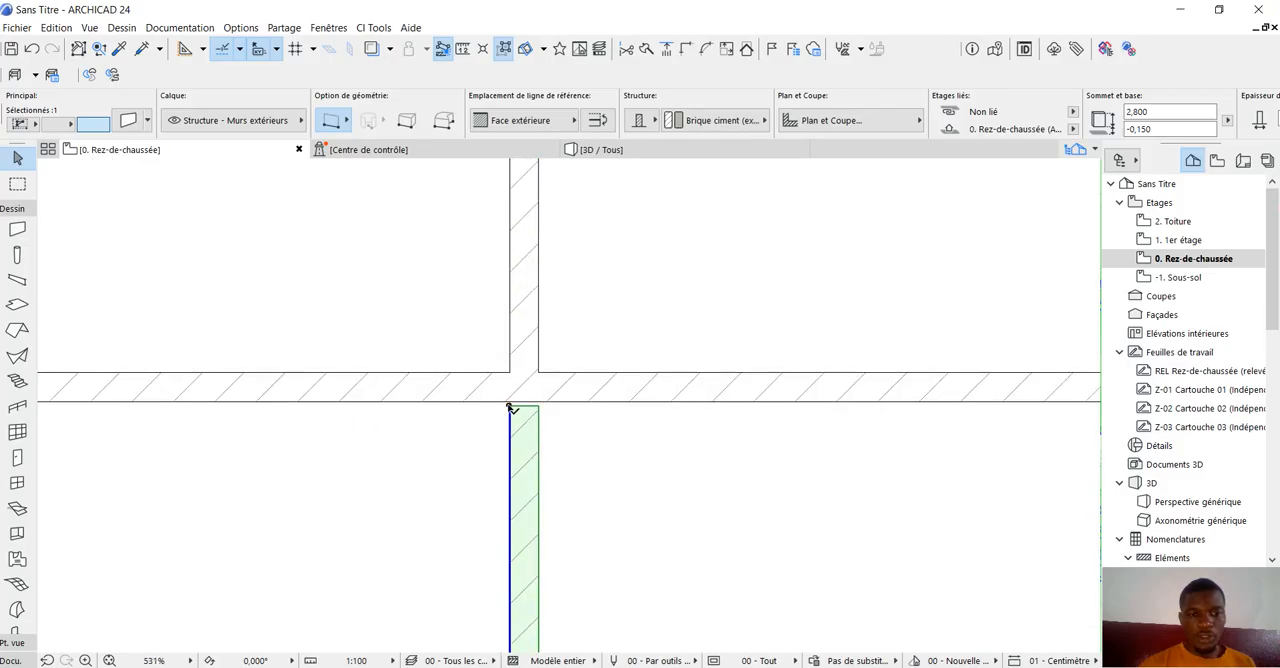
{"action": "left_click", "coordinate": [510, 405]}
{"action": "left_click", "coordinate": [513, 382]}
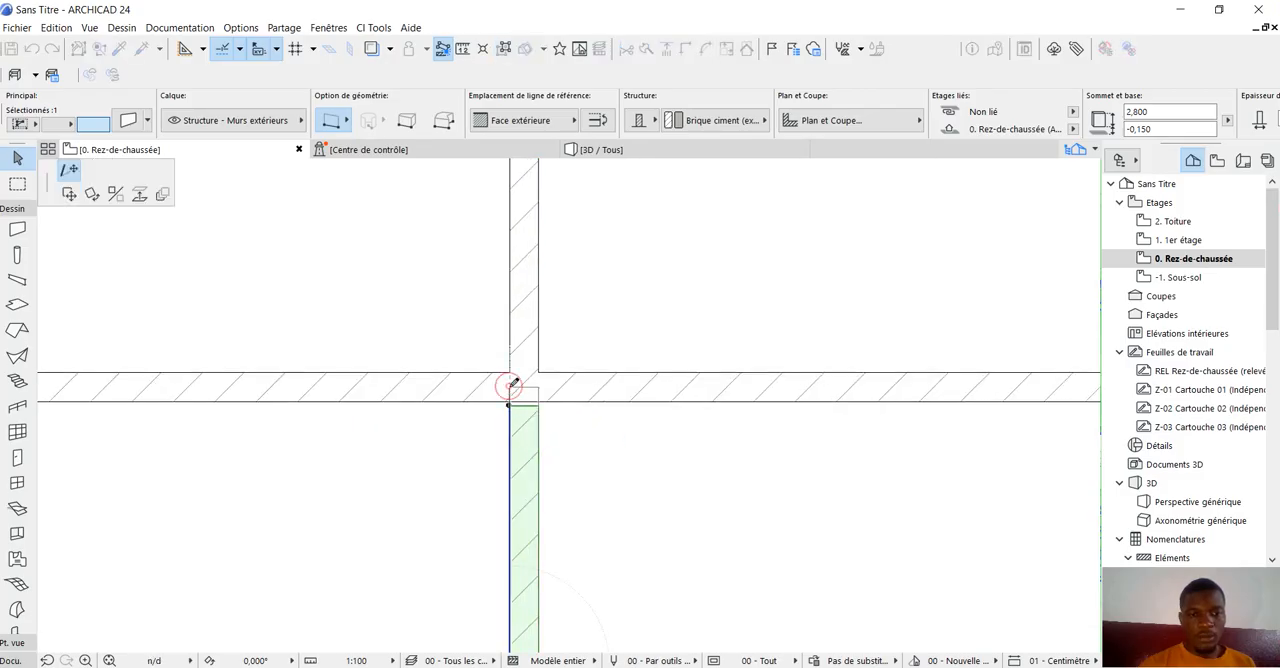
{"action": "scroll", "coordinate": [514, 388], "scroll_direction": "down", "scroll_amount": 3}
{"action": "scroll", "coordinate": [515, 392], "scroll_direction": "down", "scroll_amount": 1}
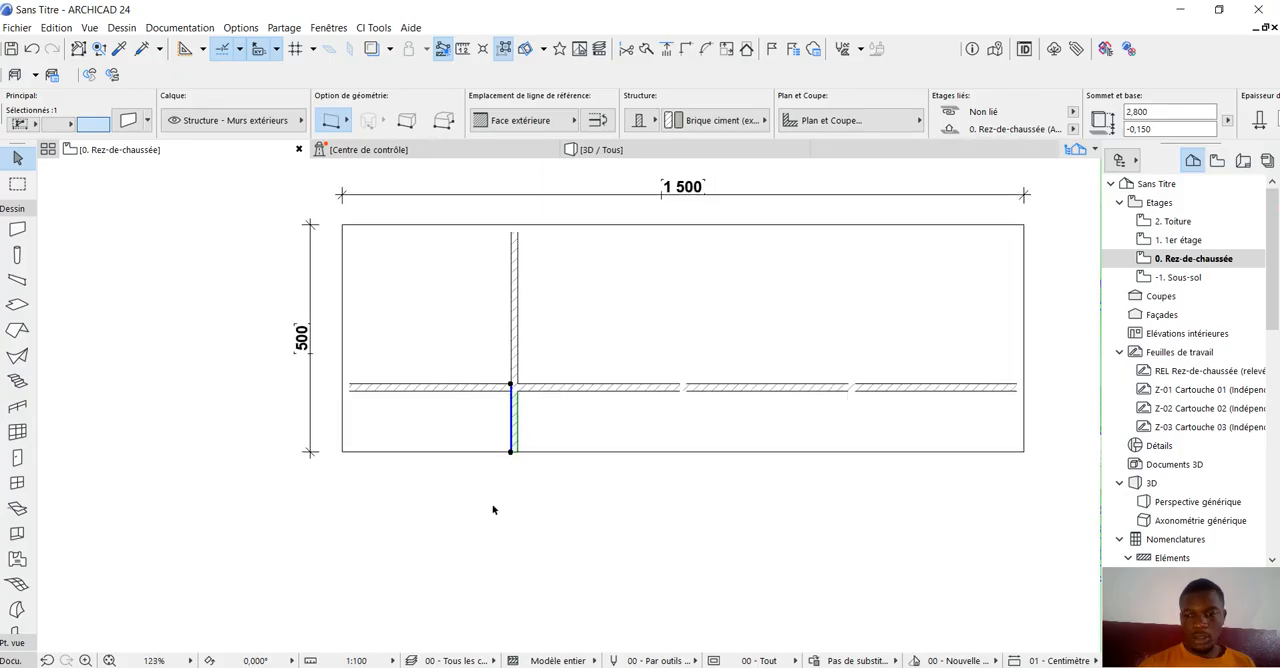
{"action": "left_click", "coordinate": [477, 514]}
{"action": "scroll", "coordinate": [369, 526], "scroll_direction": "down", "scroll_amount": 1}
{"action": "scroll", "coordinate": [481, 464], "scroll_direction": "up", "scroll_amount": 1}
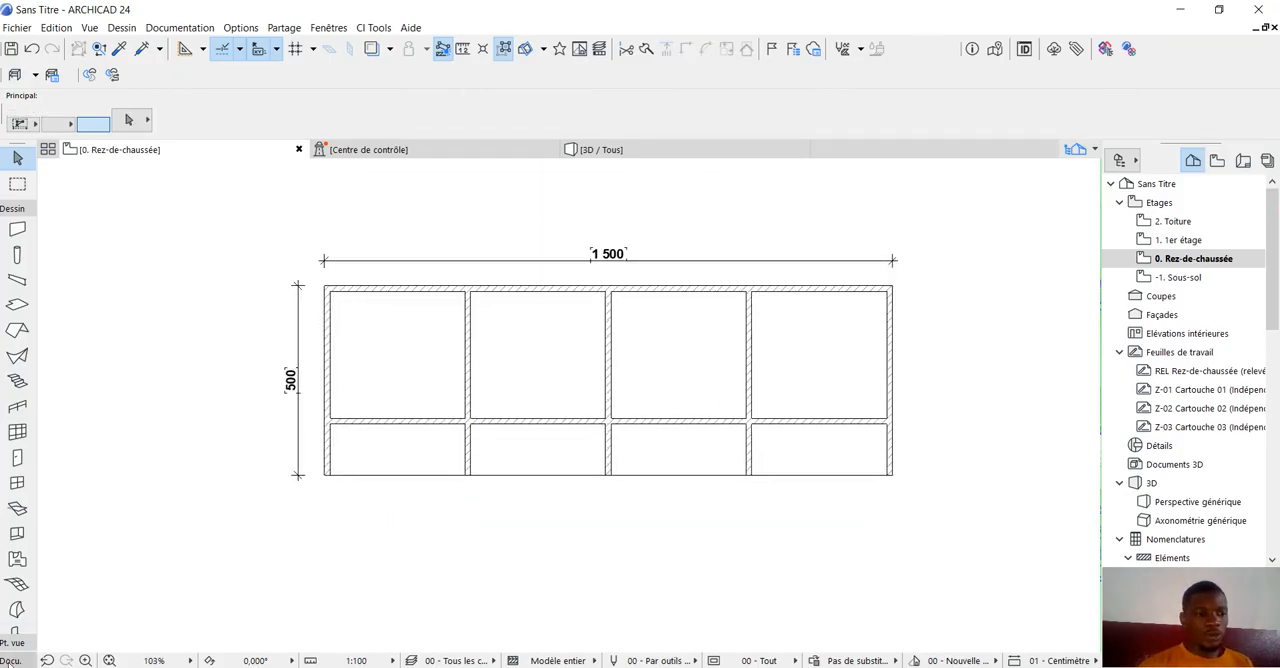
Add a horizontal dimension chain through all five cross walls and place it just below the plan.
{"action": "left_click", "coordinate": [14, 661]}
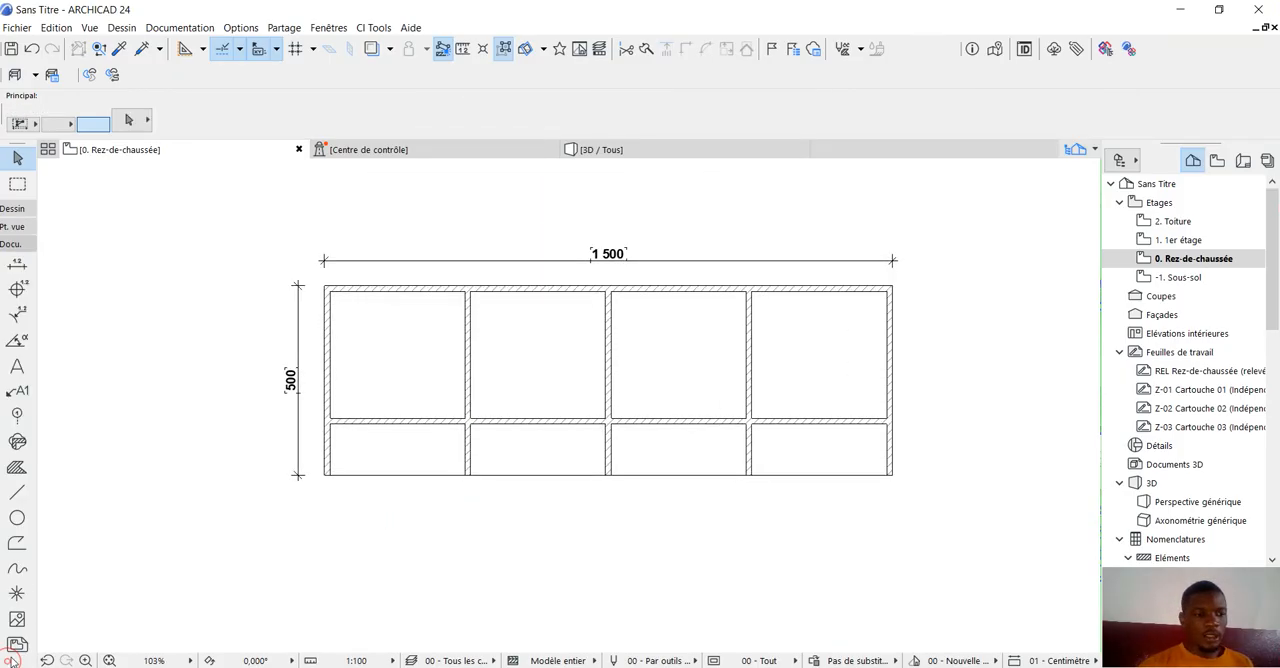
{"action": "left_click", "coordinate": [17, 263]}
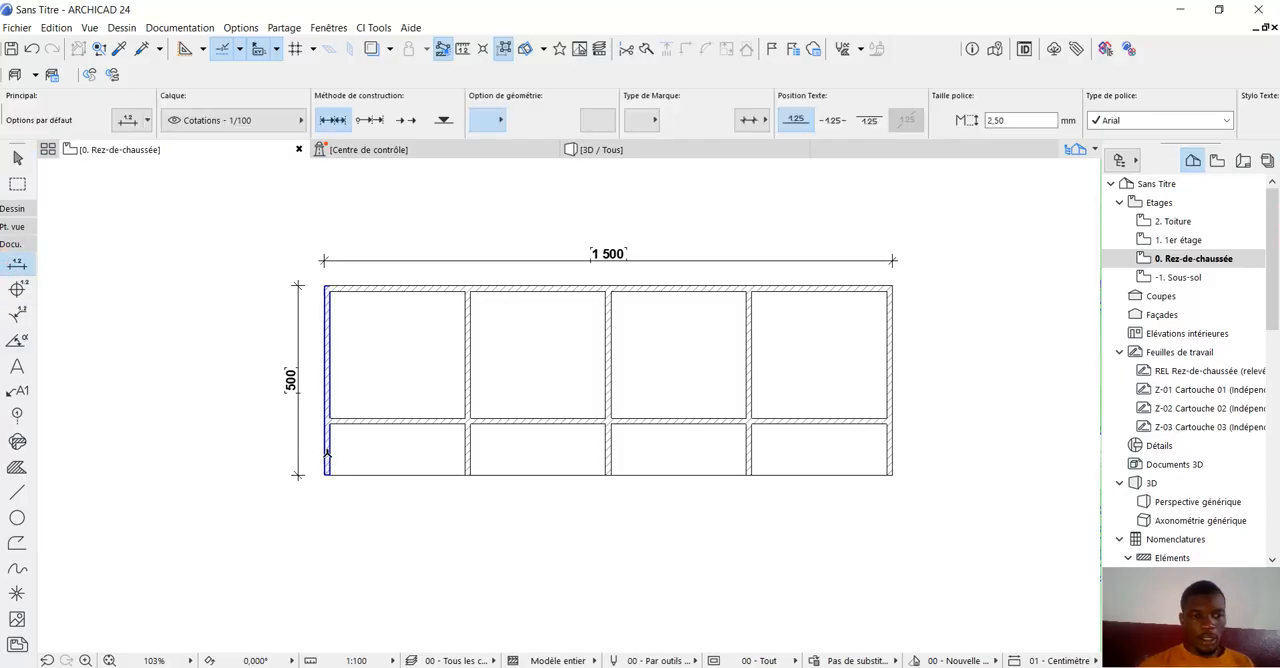
{"action": "left_click", "coordinate": [327, 453]}
{"action": "left_click", "coordinate": [468, 447]}
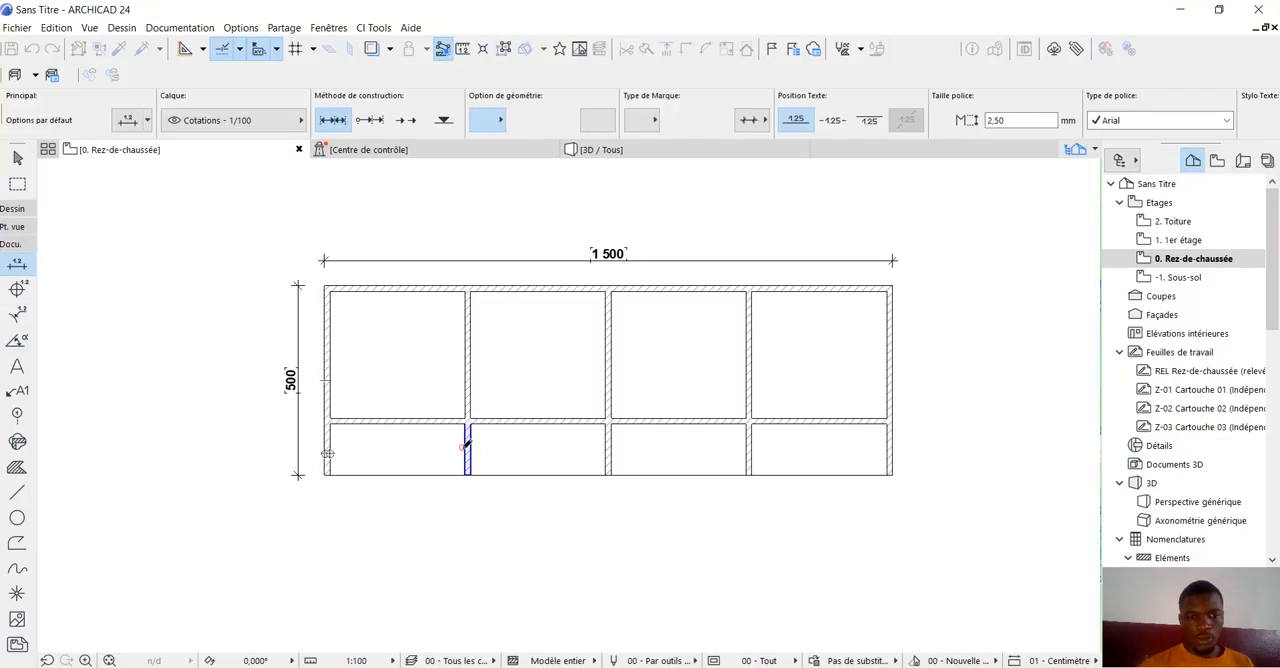
{"action": "left_click", "coordinate": [608, 453]}
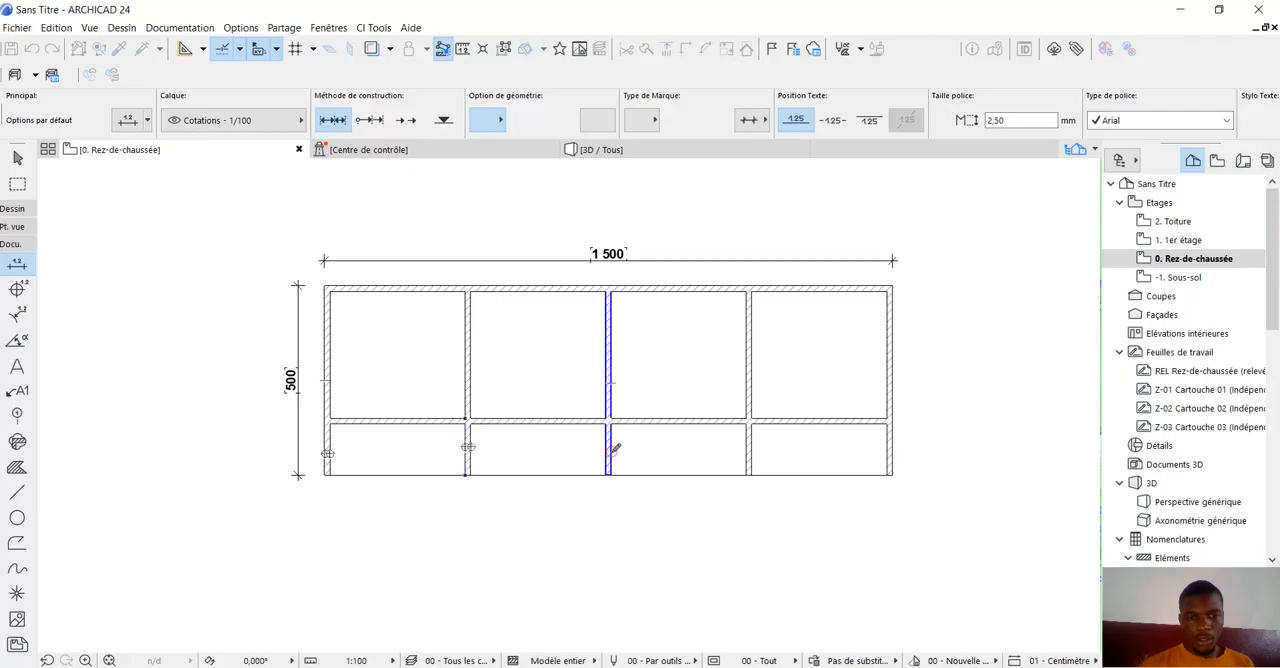
{"action": "left_click", "coordinate": [749, 453]}
{"action": "left_click", "coordinate": [888, 455]}
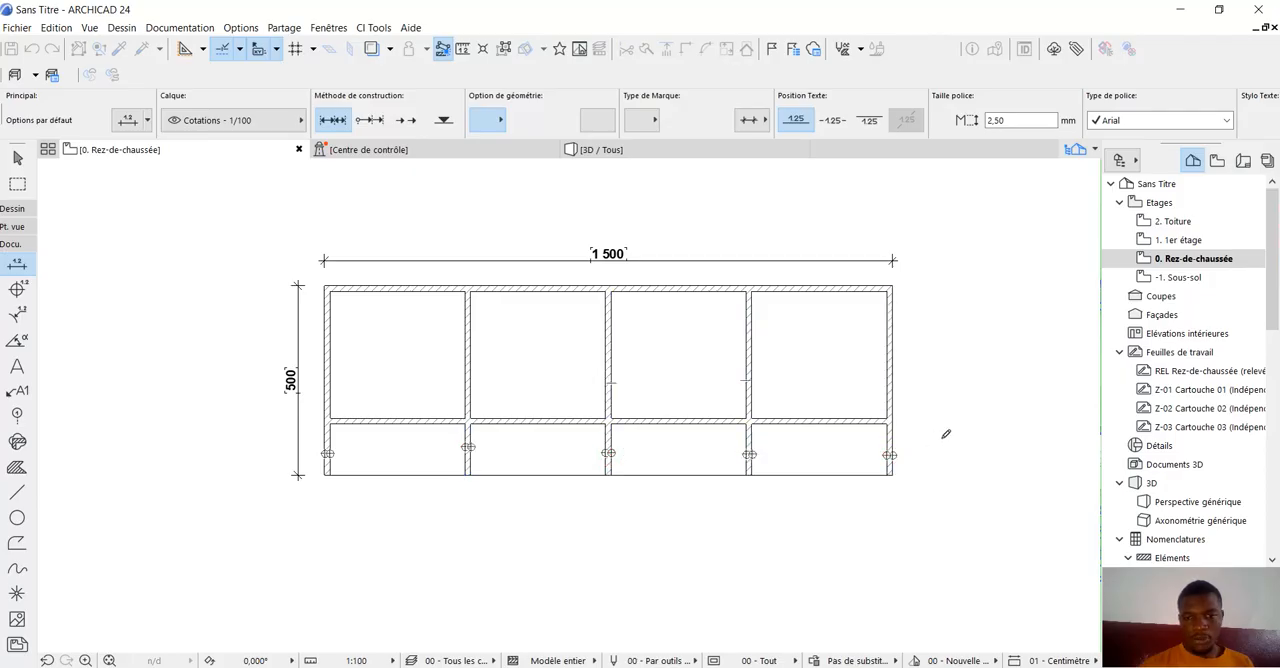
{"action": "right_click", "coordinate": [945, 438]}
{"action": "left_click", "coordinate": [964, 540]}
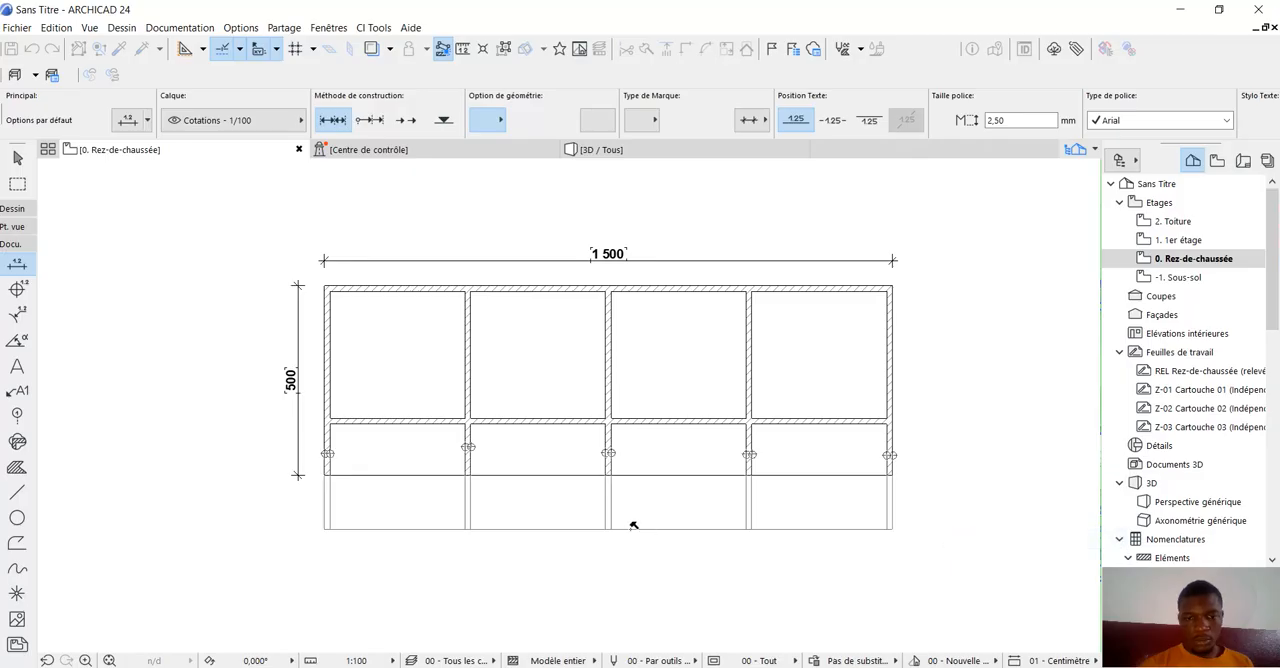
{"action": "left_click", "coordinate": [631, 522]}
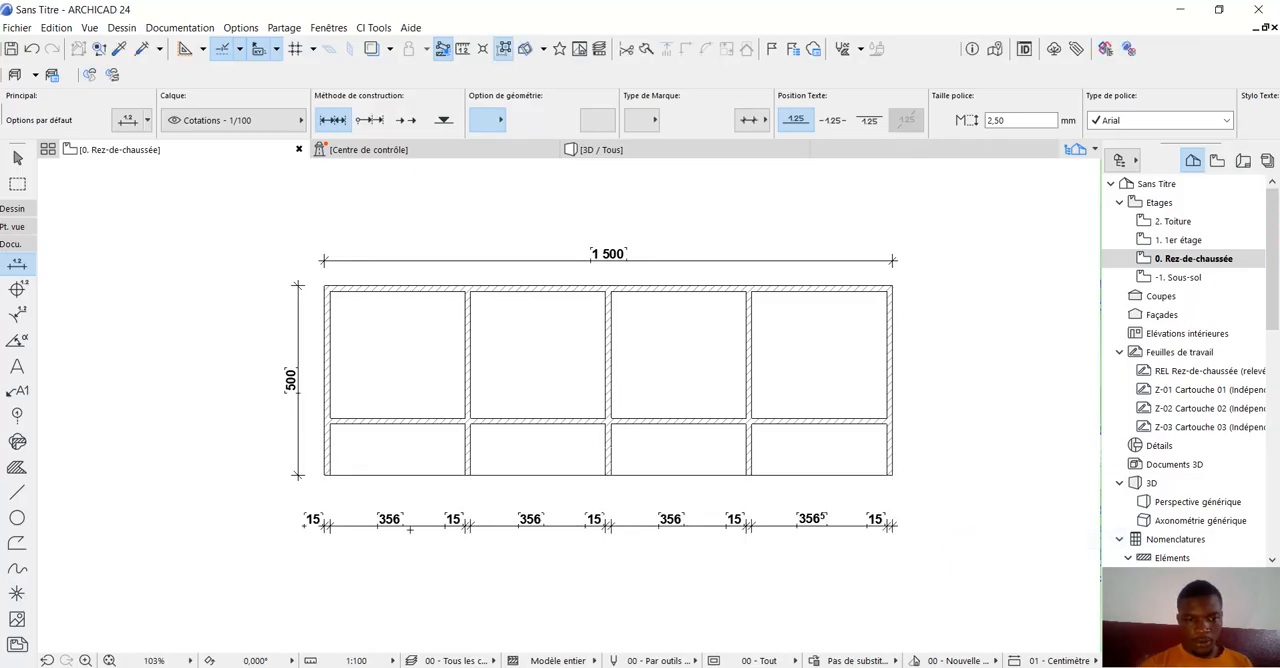
Add a vertical dimension chain through the upper exterior wall, lengthwise interior wall and open front end, placed just right of the plan.
{"action": "scroll", "coordinate": [409, 529], "scroll_direction": "up", "scroll_amount": 2}
{"action": "scroll", "coordinate": [367, 545], "scroll_direction": "down", "scroll_amount": 2}
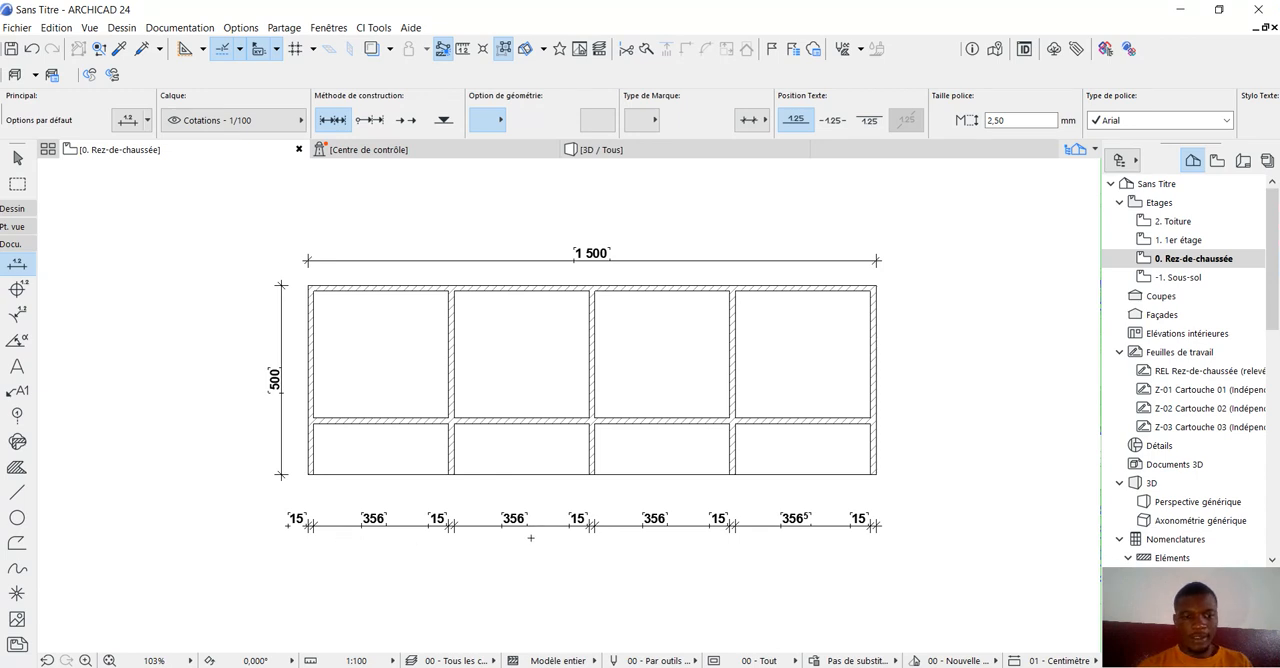
{"action": "scroll", "coordinate": [683, 535], "scroll_direction": "up", "scroll_amount": 2}
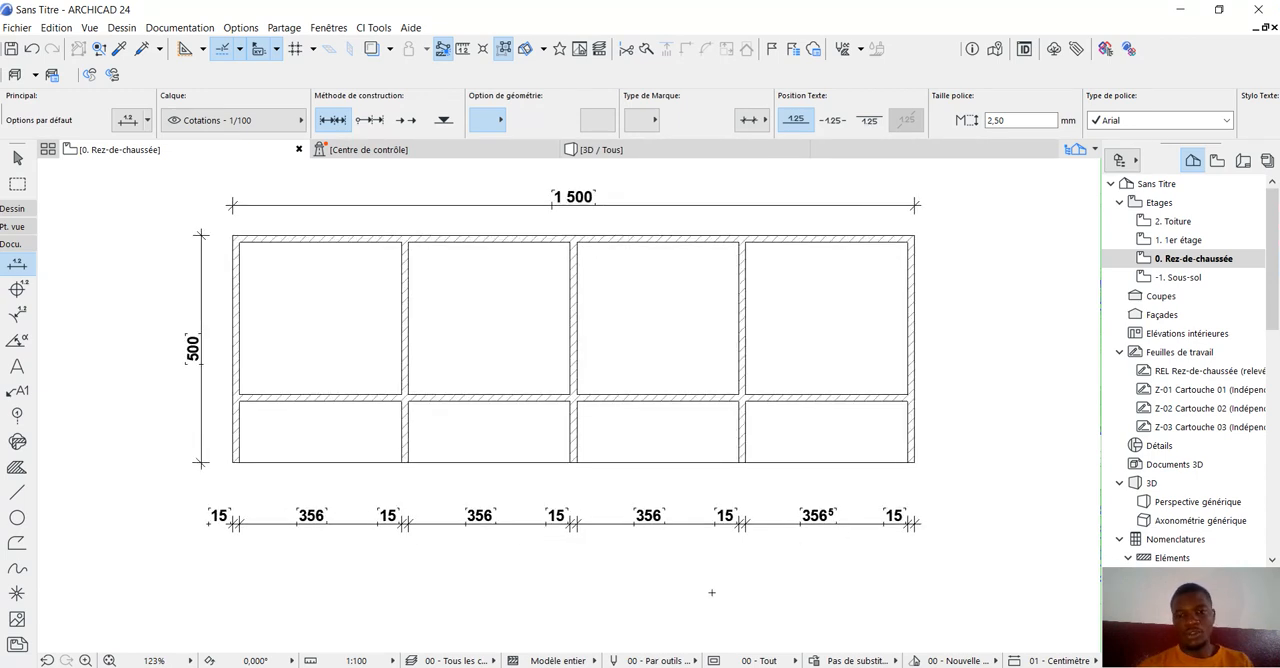
{"action": "scroll", "coordinate": [550, 584], "scroll_direction": "down", "scroll_amount": 2}
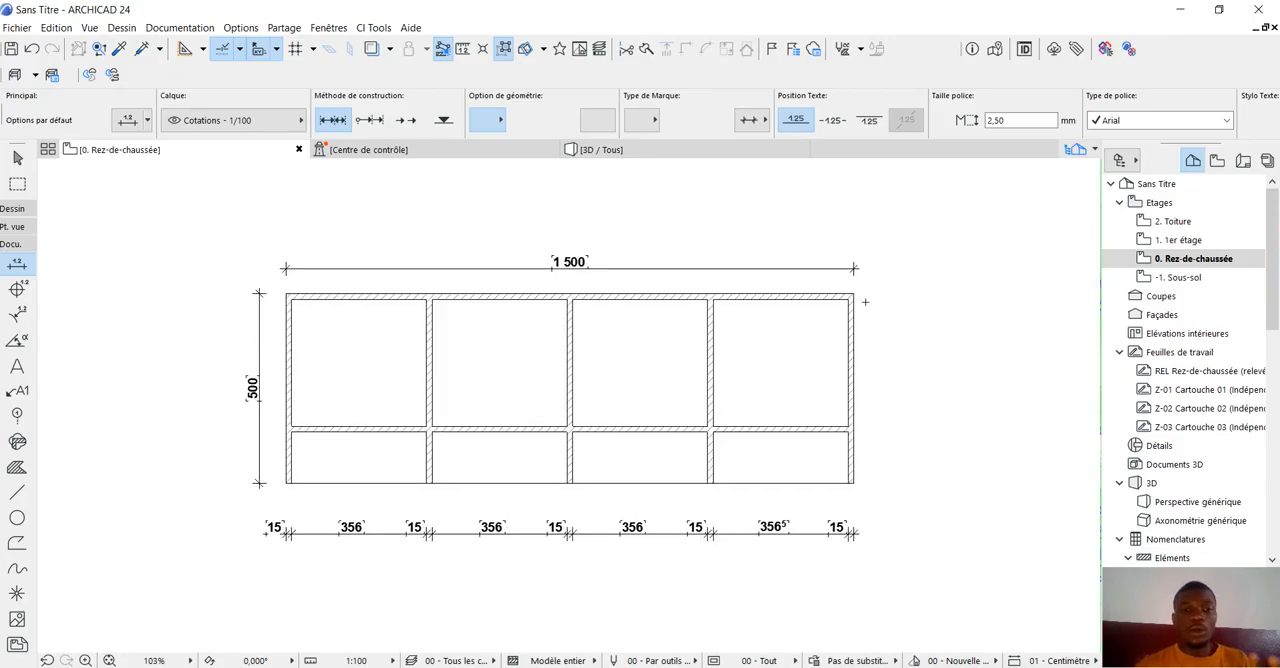
{"action": "left_click", "coordinate": [815, 294]}
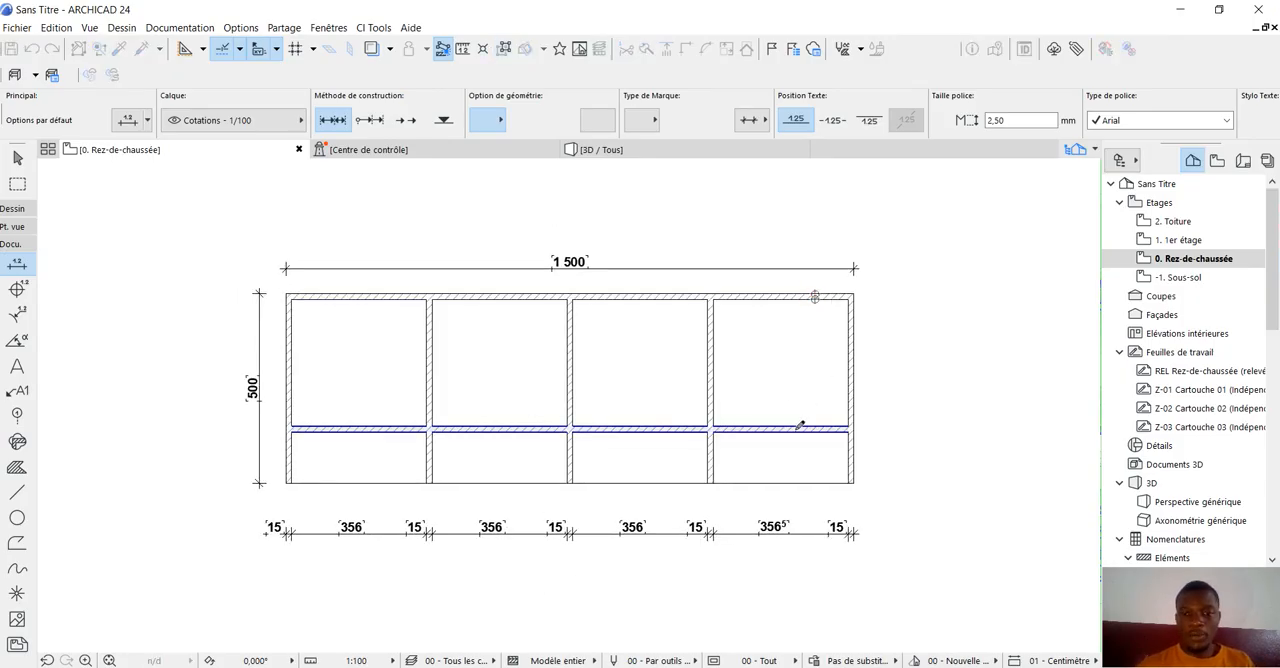
{"action": "left_click", "coordinate": [795, 429]}
{"action": "scroll", "coordinate": [848, 479], "scroll_direction": "up", "scroll_amount": 2}
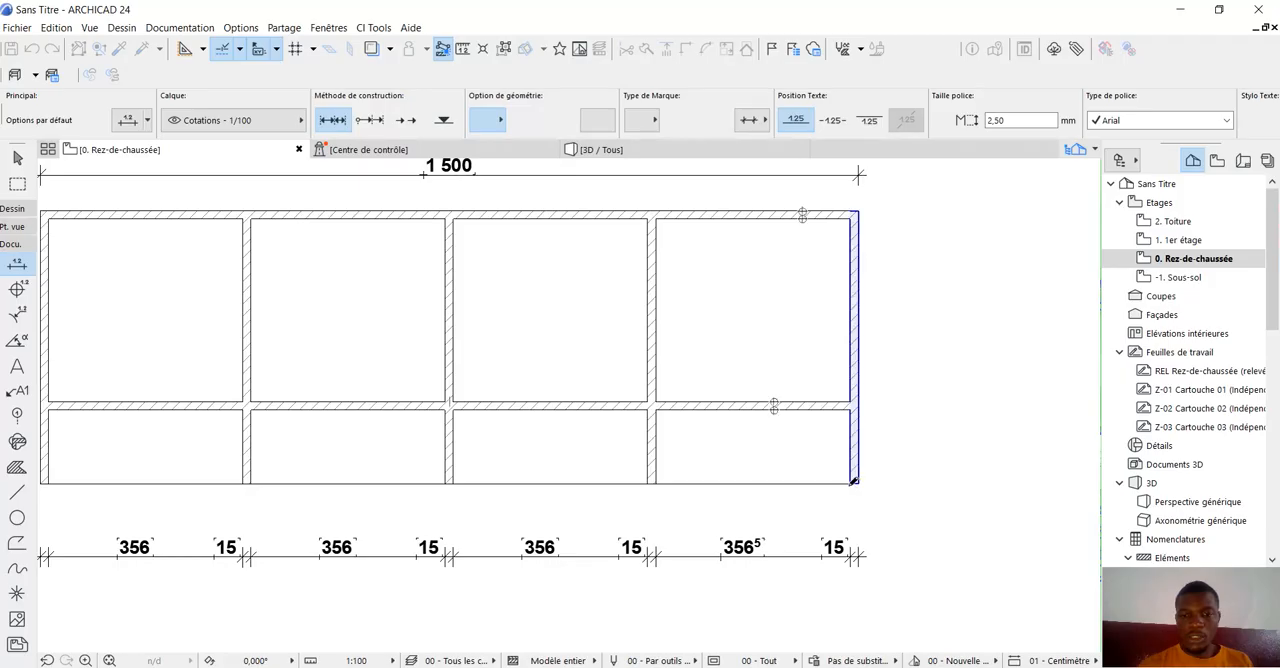
{"action": "left_click", "coordinate": [848, 479]}
{"action": "scroll", "coordinate": [723, 514], "scroll_direction": "down", "scroll_amount": 3}
{"action": "right_click", "coordinate": [893, 366]}
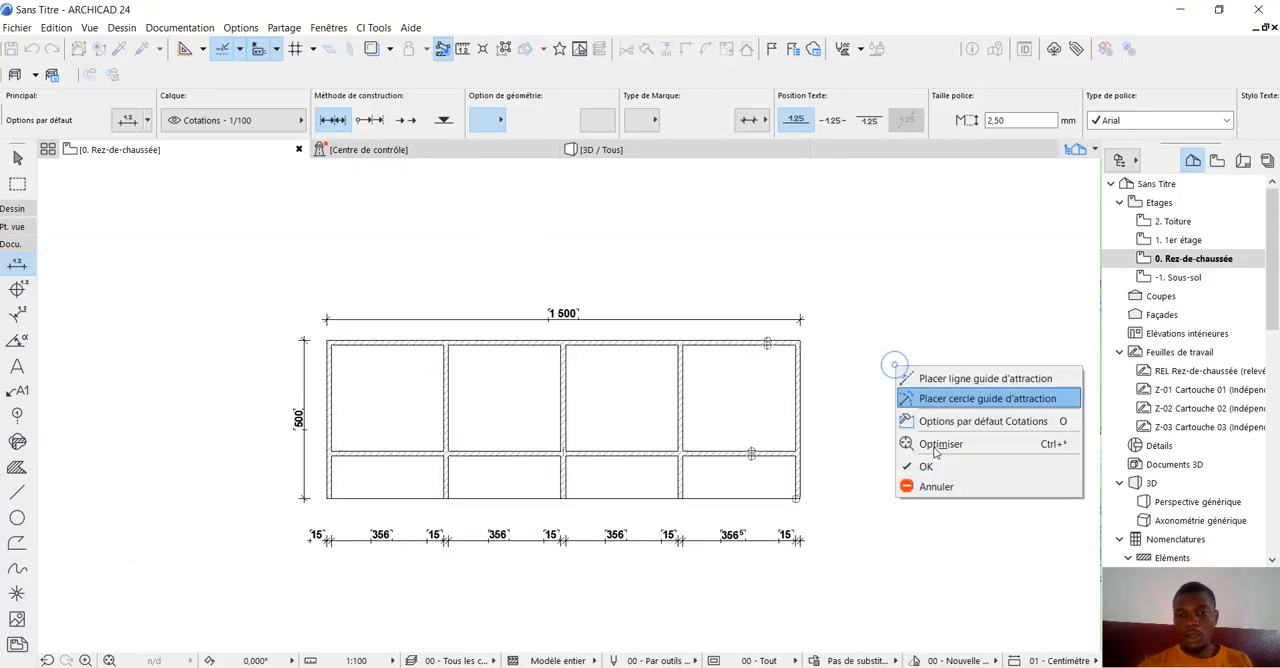
{"action": "left_click", "coordinate": [930, 467]}
{"action": "left_click", "coordinate": [828, 420]}
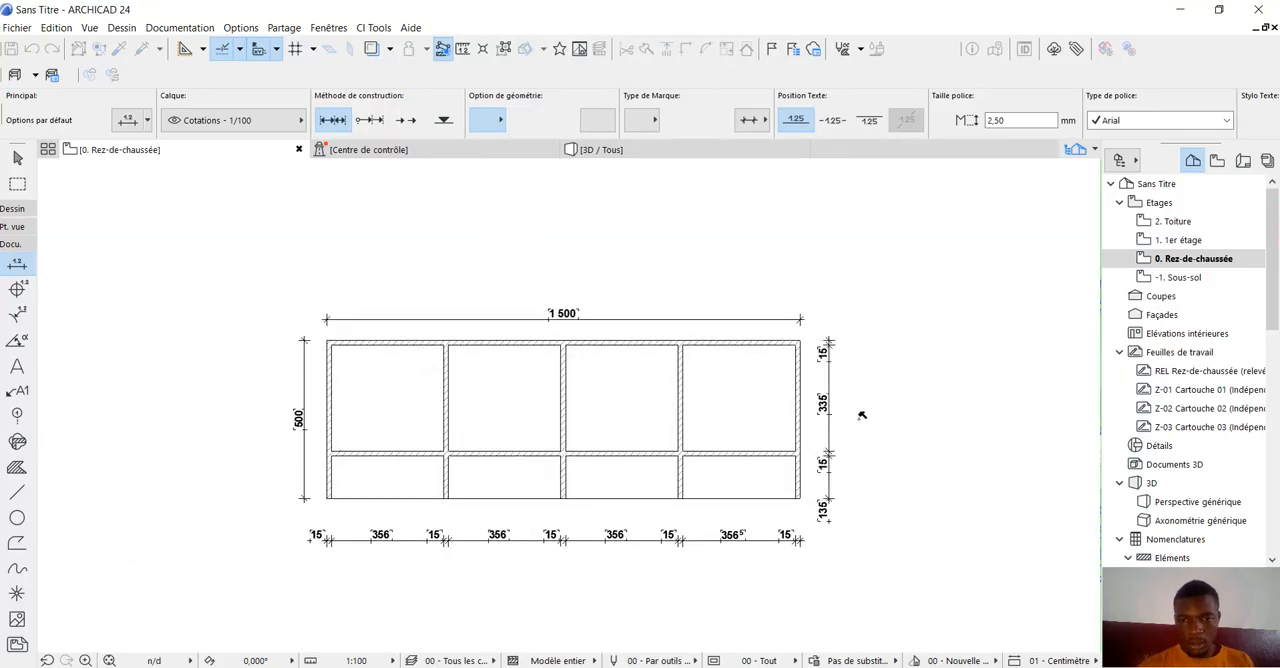
Leave the dimension tool and select the short lower segment of the first inner partition wall.
{"action": "scroll", "coordinate": [828, 420], "scroll_direction": "up", "scroll_amount": 2}
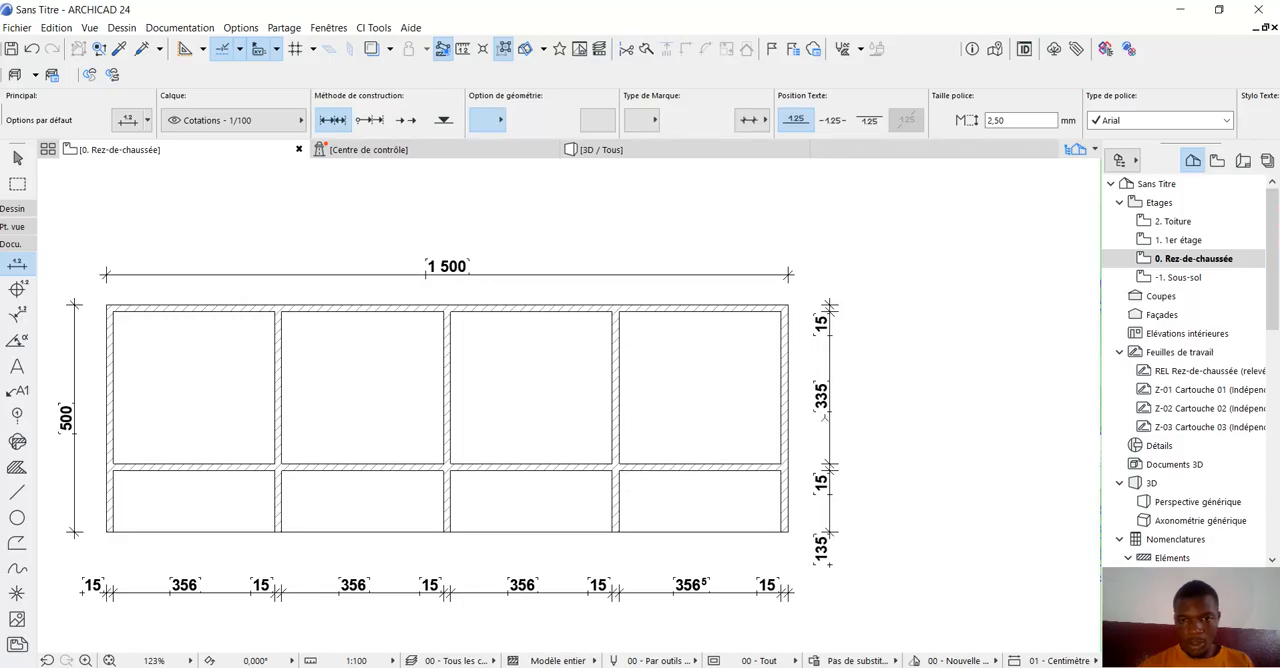
{"action": "scroll", "coordinate": [874, 490], "scroll_direction": "down", "scroll_amount": 2}
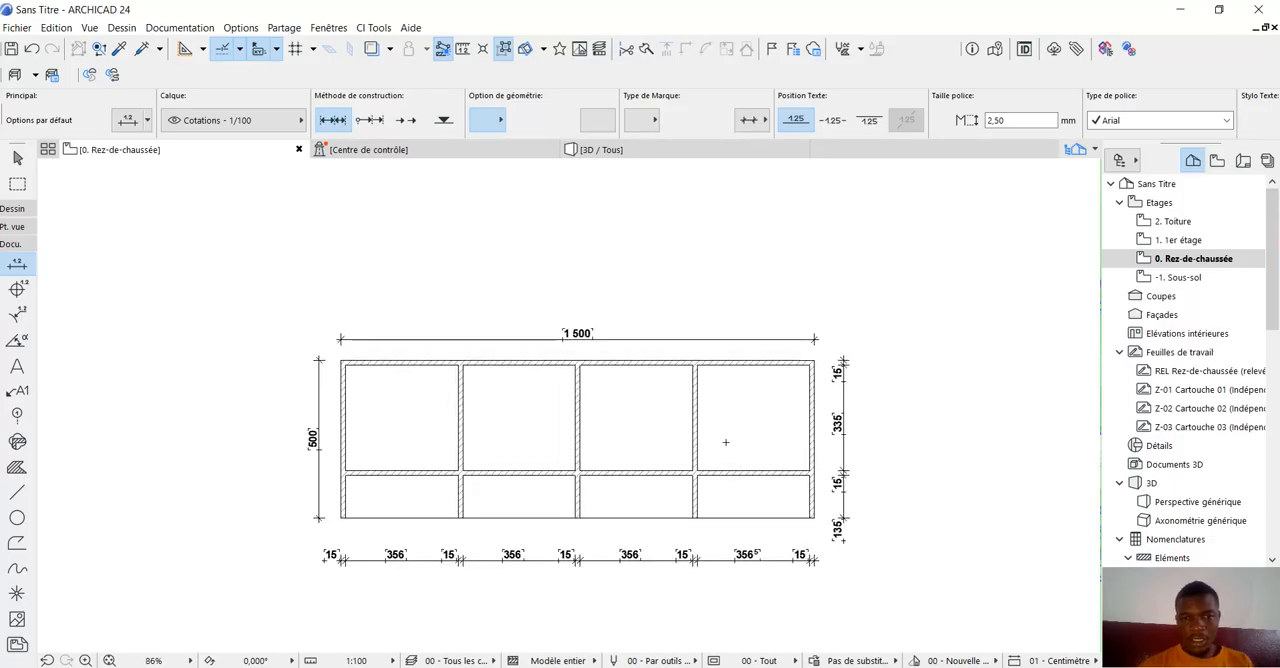
{"action": "scroll", "coordinate": [675, 490], "scroll_direction": "up", "scroll_amount": 1}
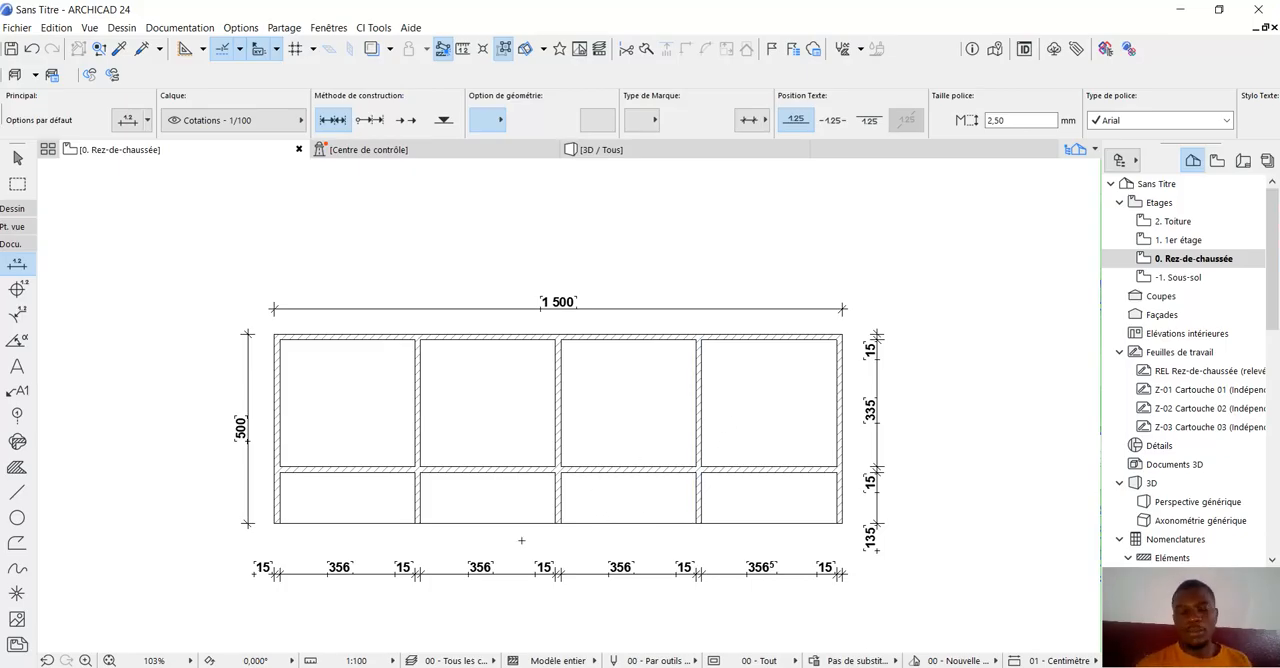
{"action": "left_click", "coordinate": [17, 158]}
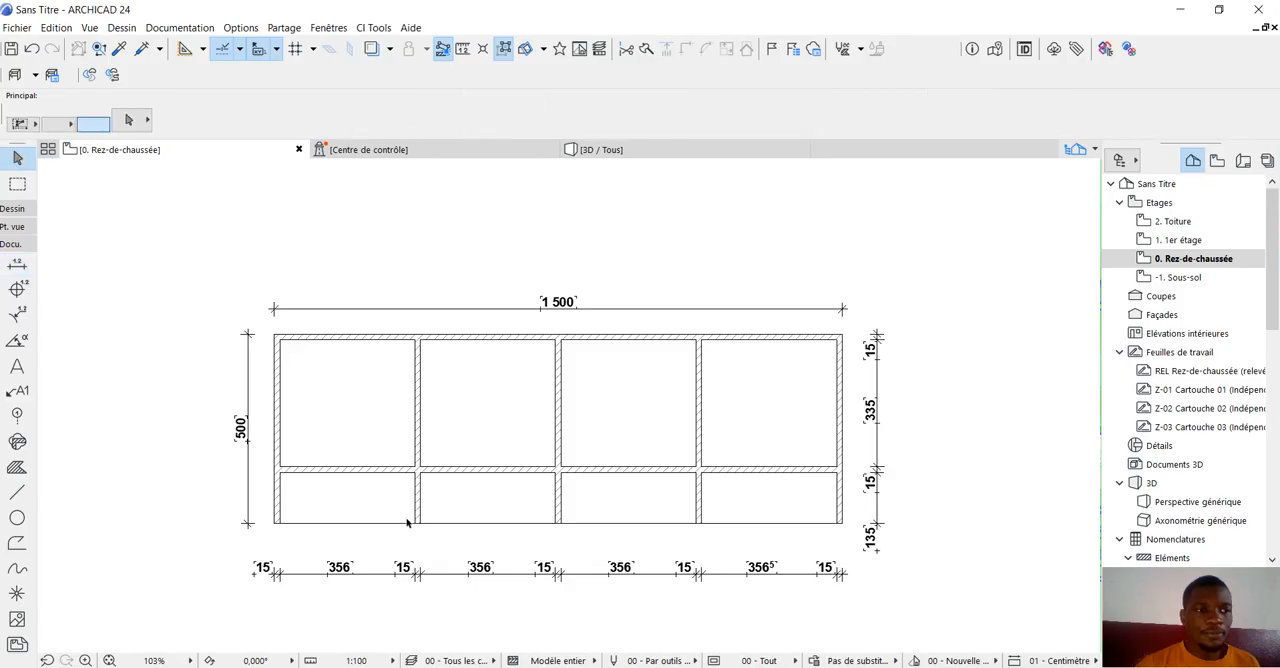
{"action": "scroll", "coordinate": [367, 530], "scroll_direction": "up", "scroll_amount": 1}
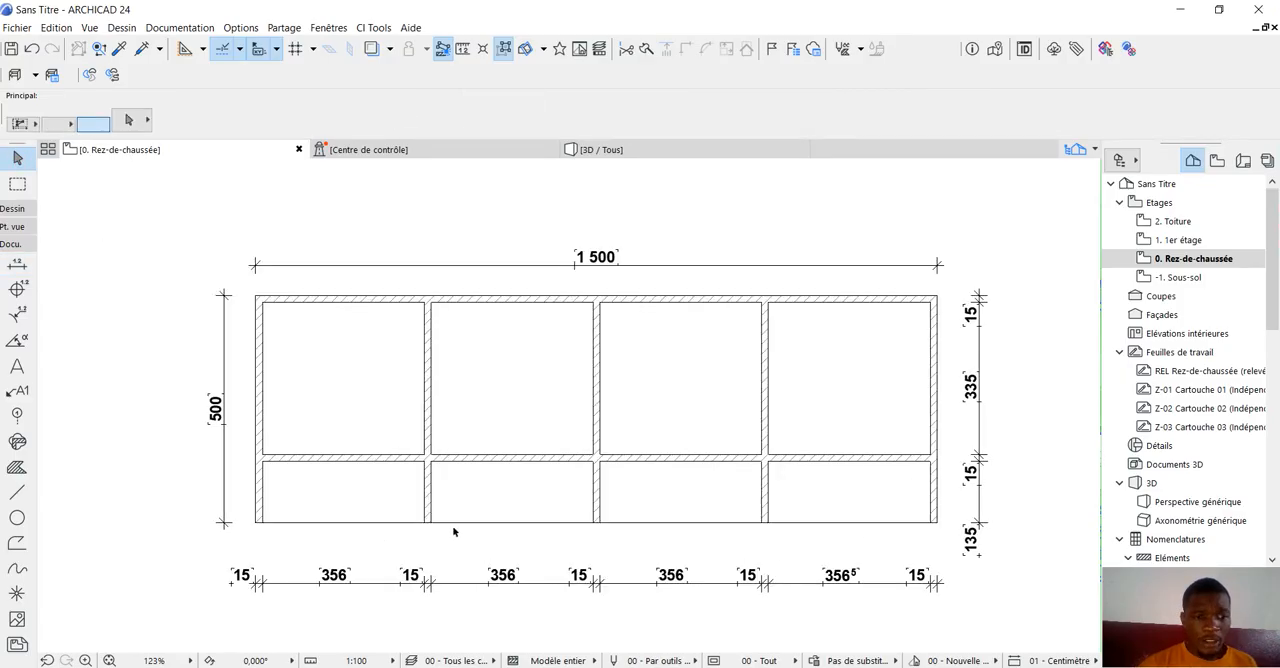
{"action": "left_click", "coordinate": [418, 458]}
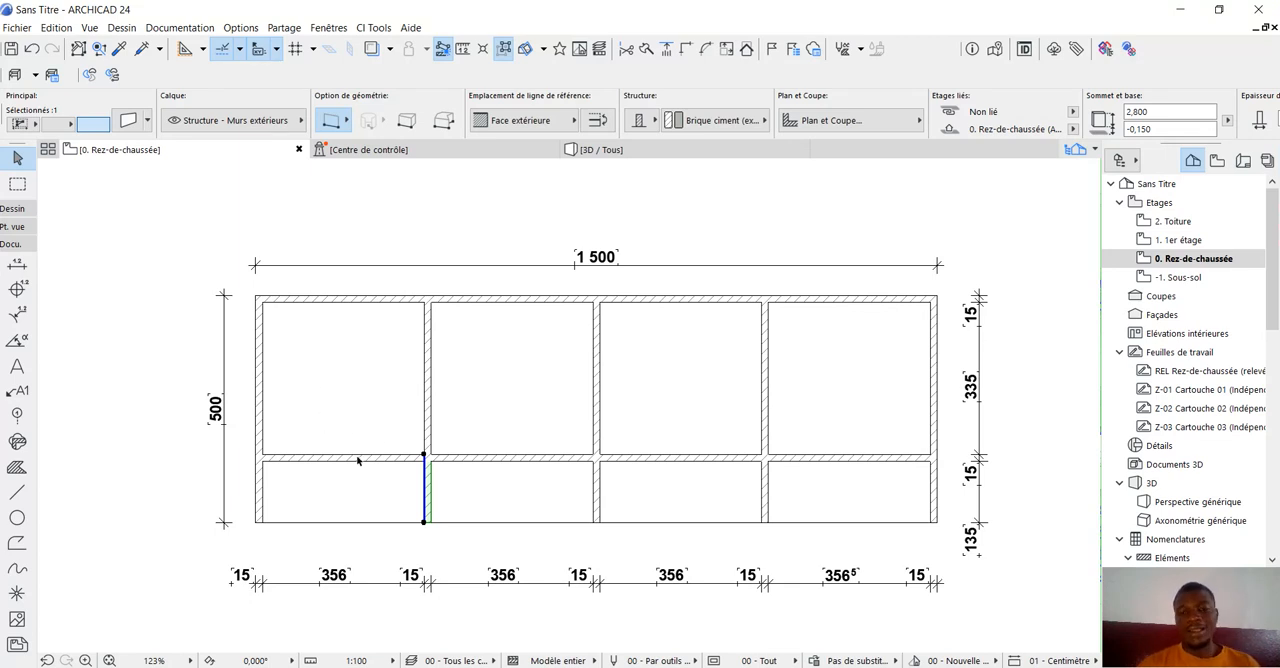
{"action": "scroll", "coordinate": [345, 466], "scroll_direction": "up", "scroll_amount": 1}
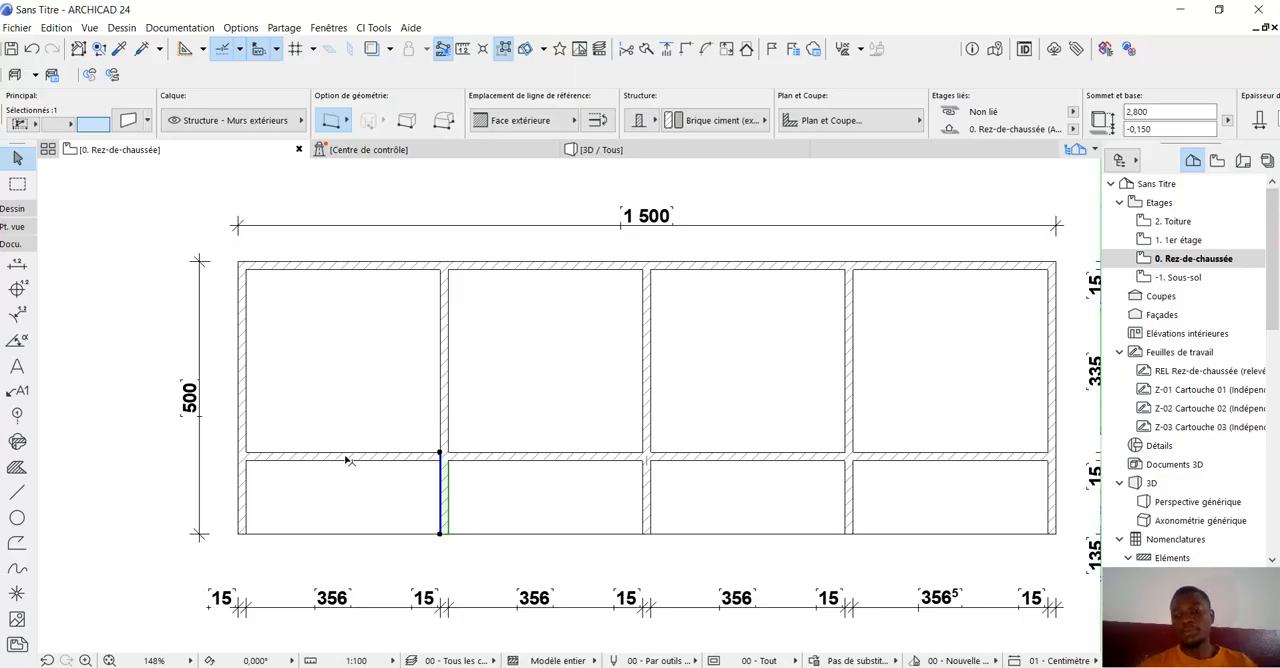
{"action": "scroll", "coordinate": [349, 461], "scroll_direction": "down", "scroll_amount": 2}
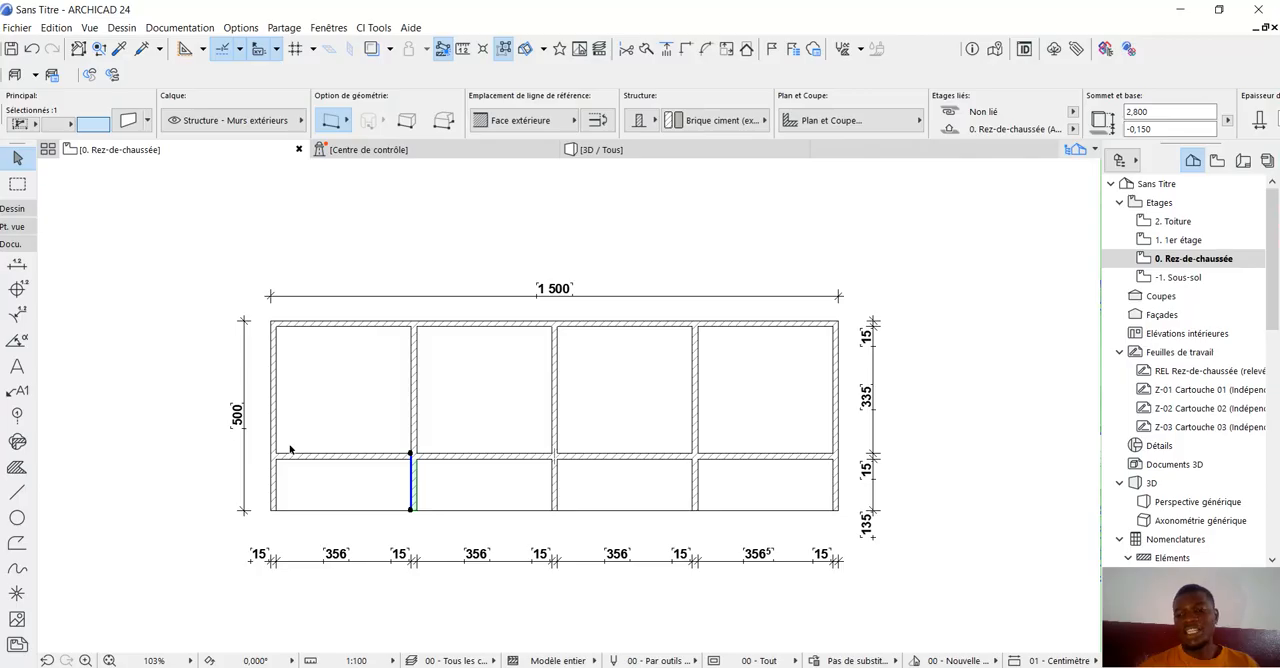
{"action": "scroll", "coordinate": [404, 588], "scroll_direction": "up", "scroll_amount": 3}
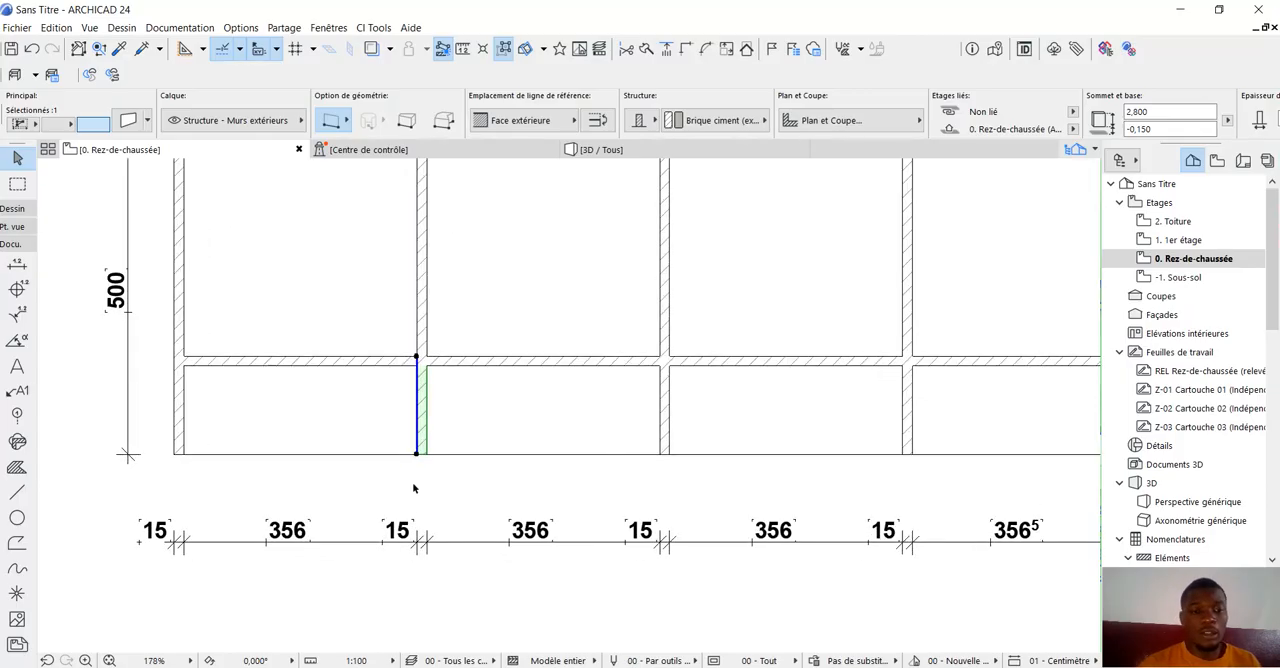
{"action": "left_click", "coordinate": [418, 357]}
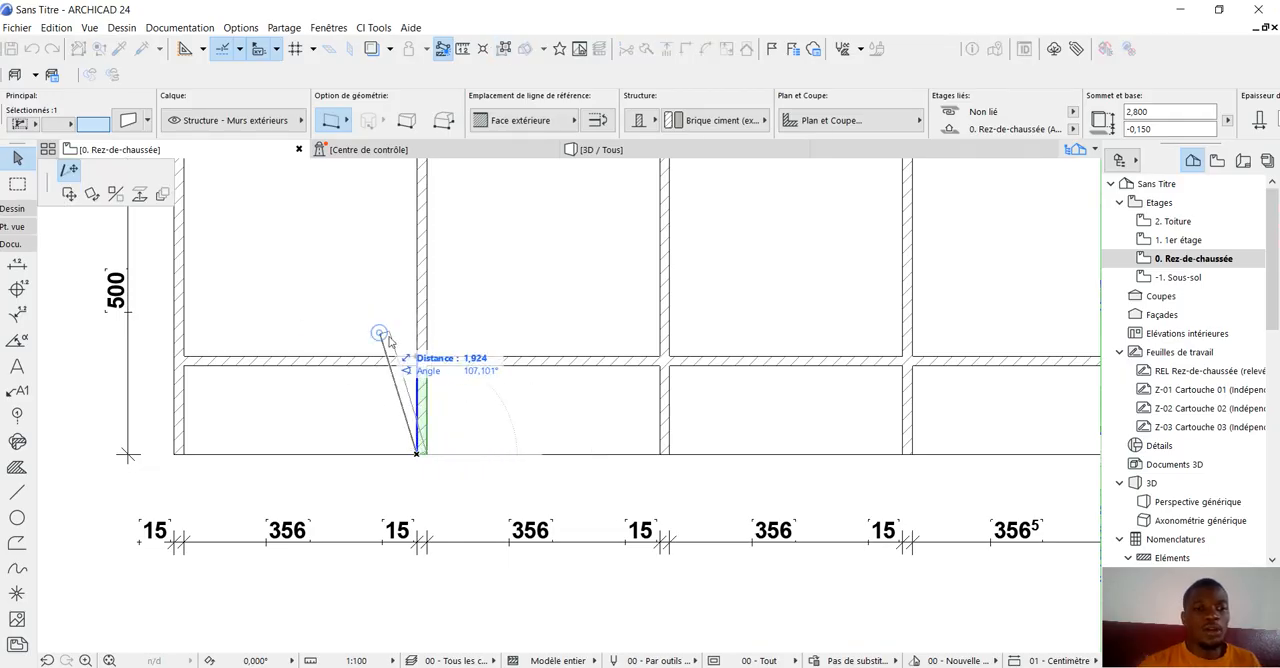
{"action": "right_click", "coordinate": [381, 336]}
{"action": "left_click", "coordinate": [429, 438]}
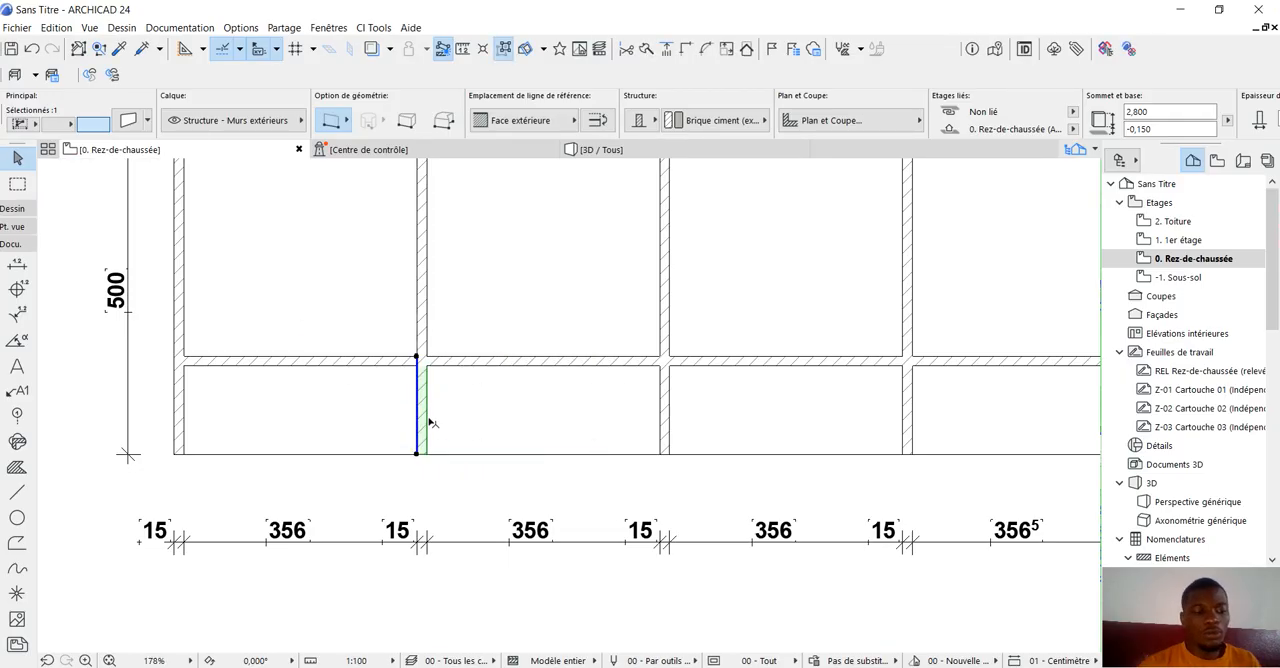
Copy the short lower partition segment 1,35 m to the left along the lengthwise interior wall.
{"action": "key", "text": "ctrl+shift+d"}
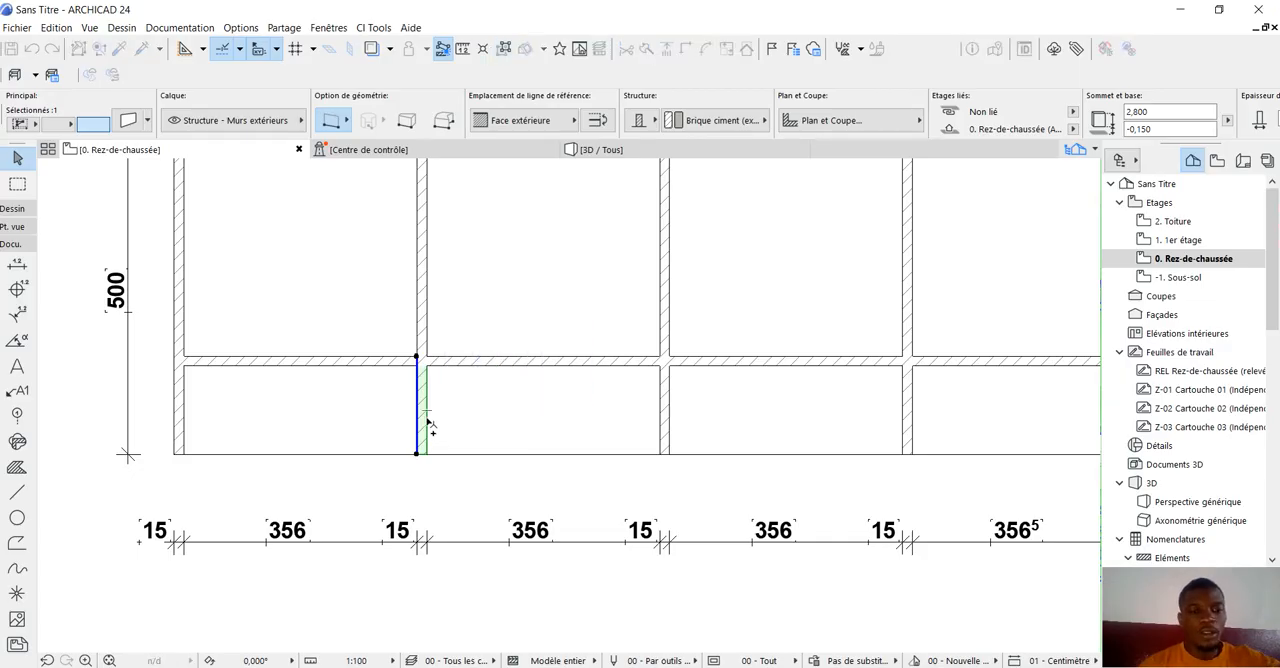
{"action": "left_click", "coordinate": [417, 357]}
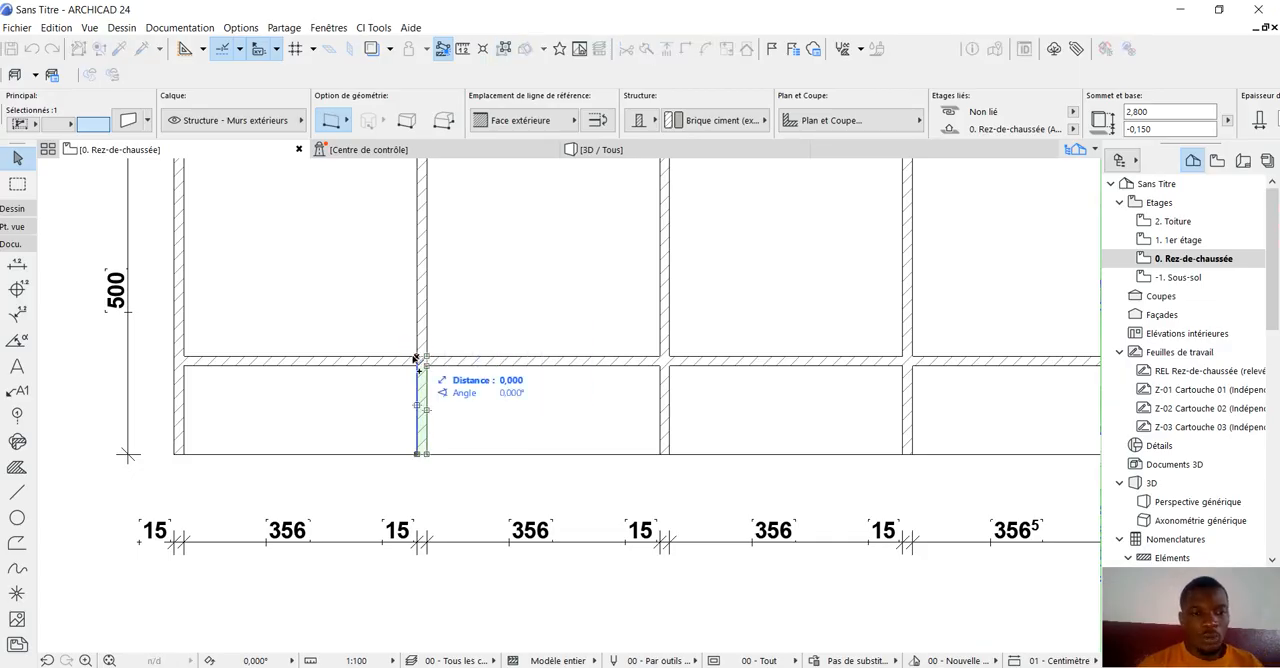
{"action": "type", "text": "1"}
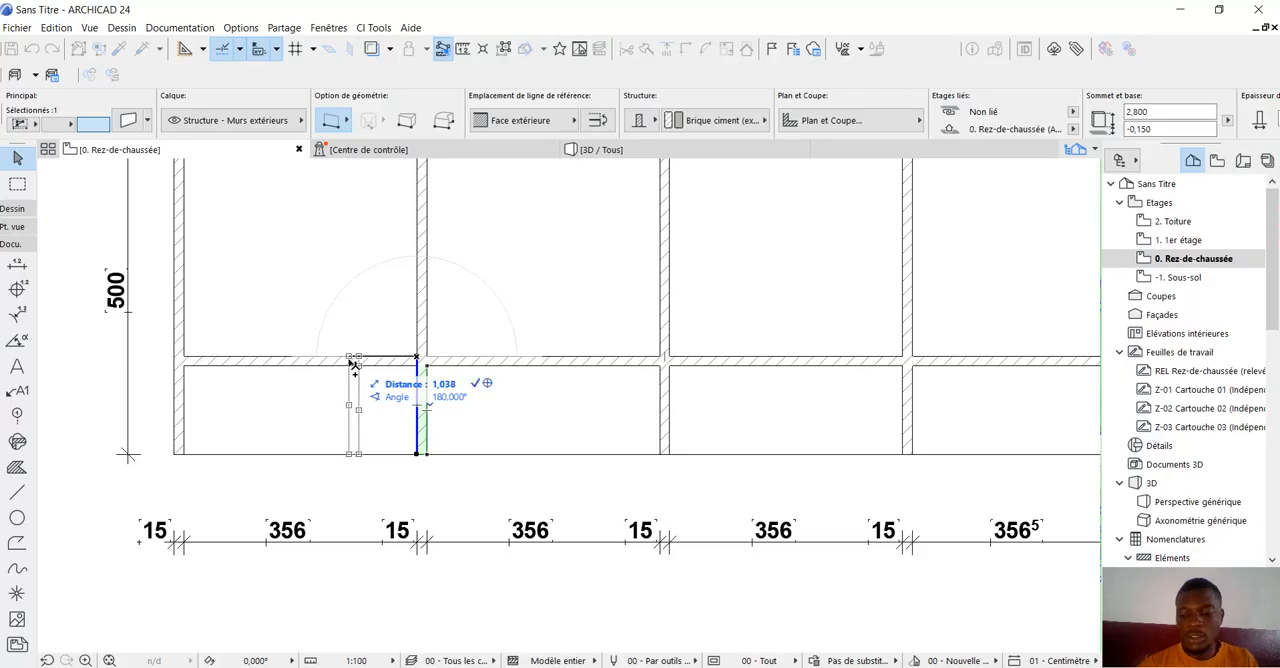
{"action": "type", "text": ",35"}
{"action": "key", "text": "Return"}
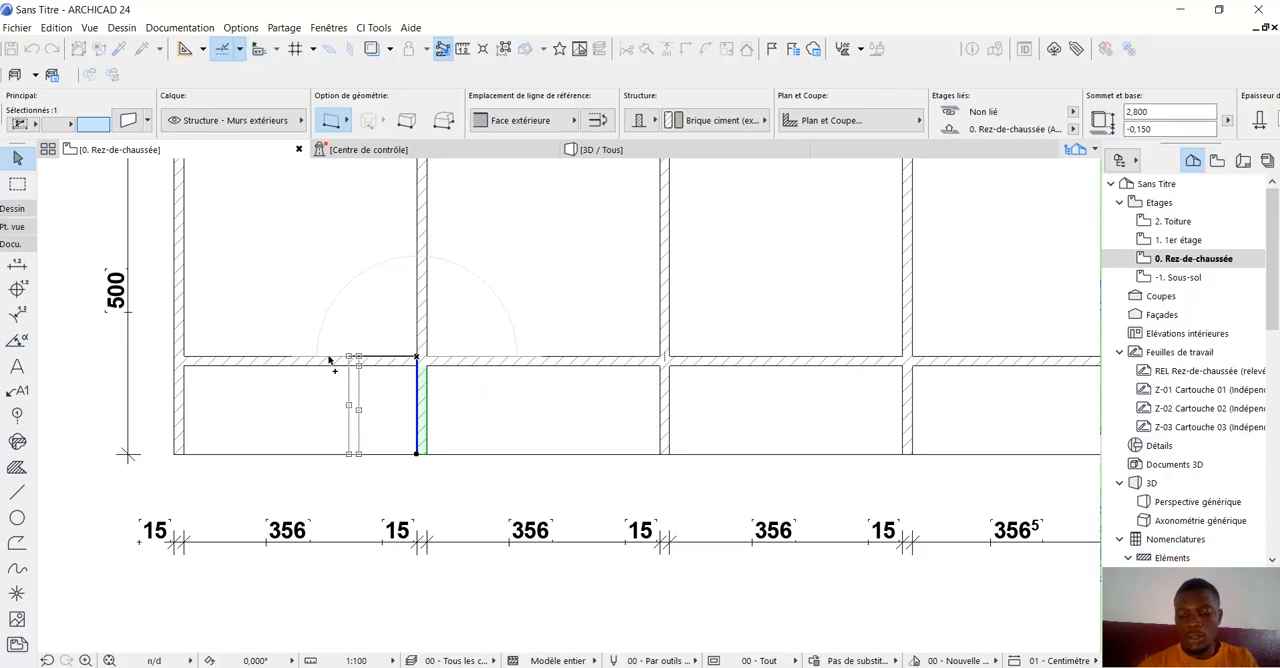
{"action": "scroll", "coordinate": [346, 415], "scroll_direction": "down", "scroll_amount": 5}
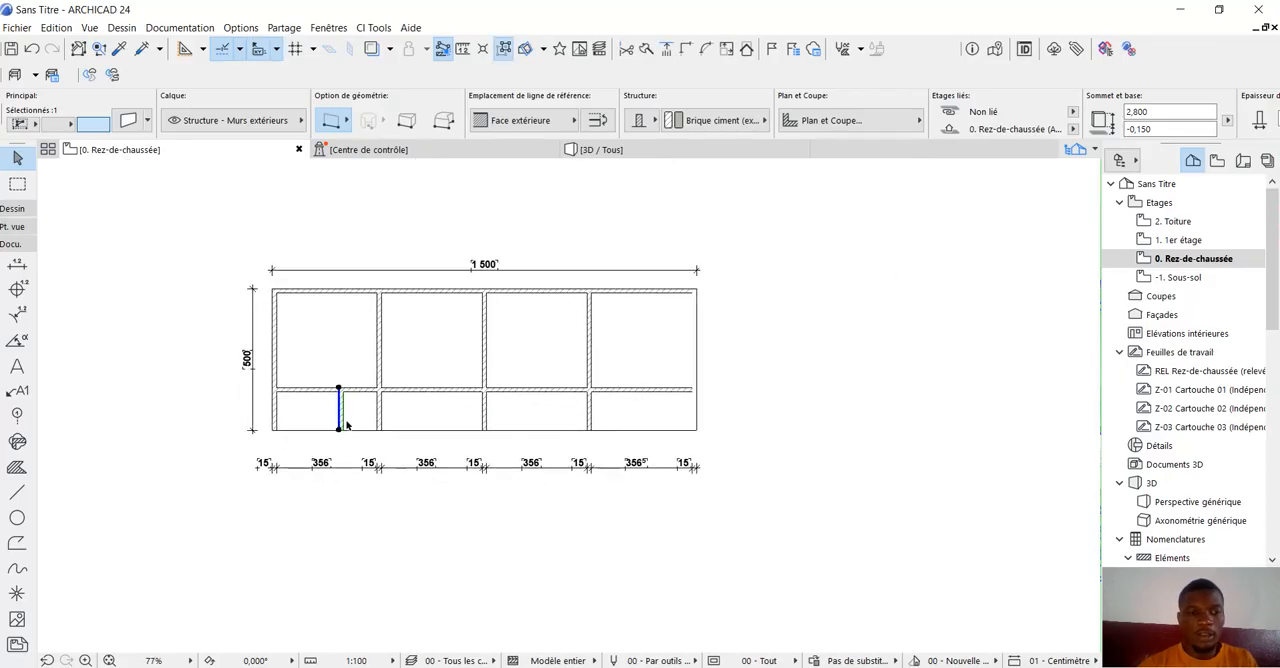
Move the copied short partition about 0,23 m further left along the lengthwise interior wall and clear the selection.
{"action": "scroll", "coordinate": [342, 419], "scroll_direction": "up", "scroll_amount": 3}
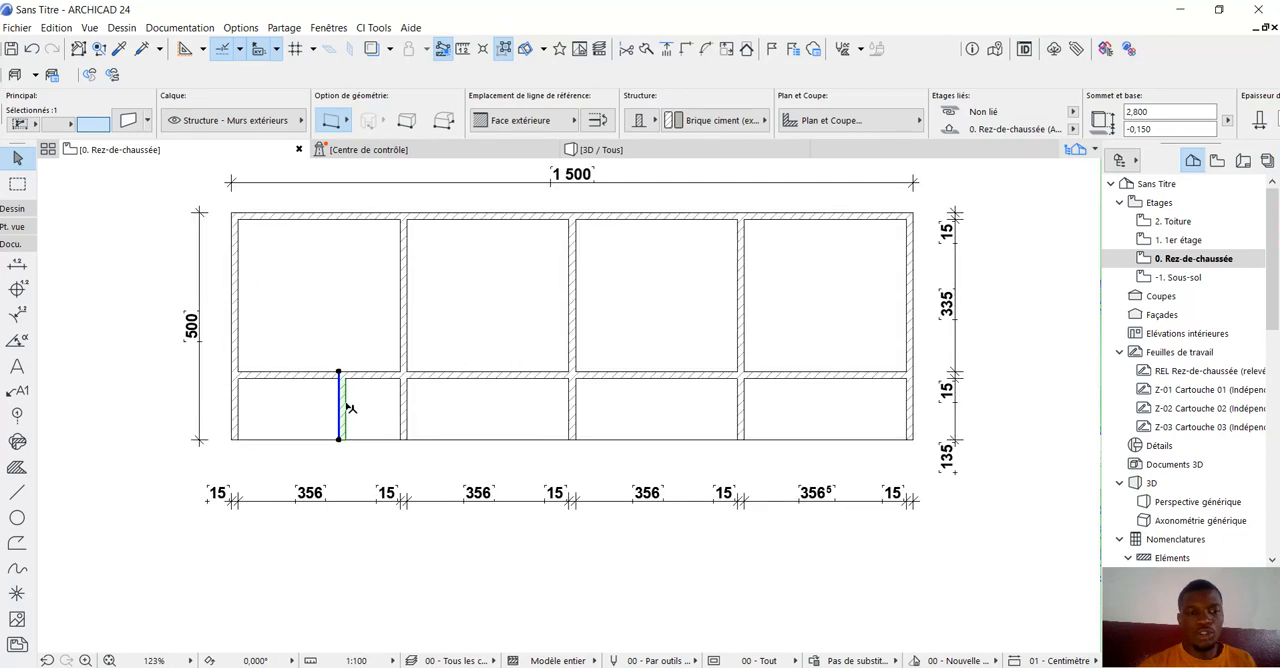
{"action": "scroll", "coordinate": [340, 375], "scroll_direction": "up", "scroll_amount": 3}
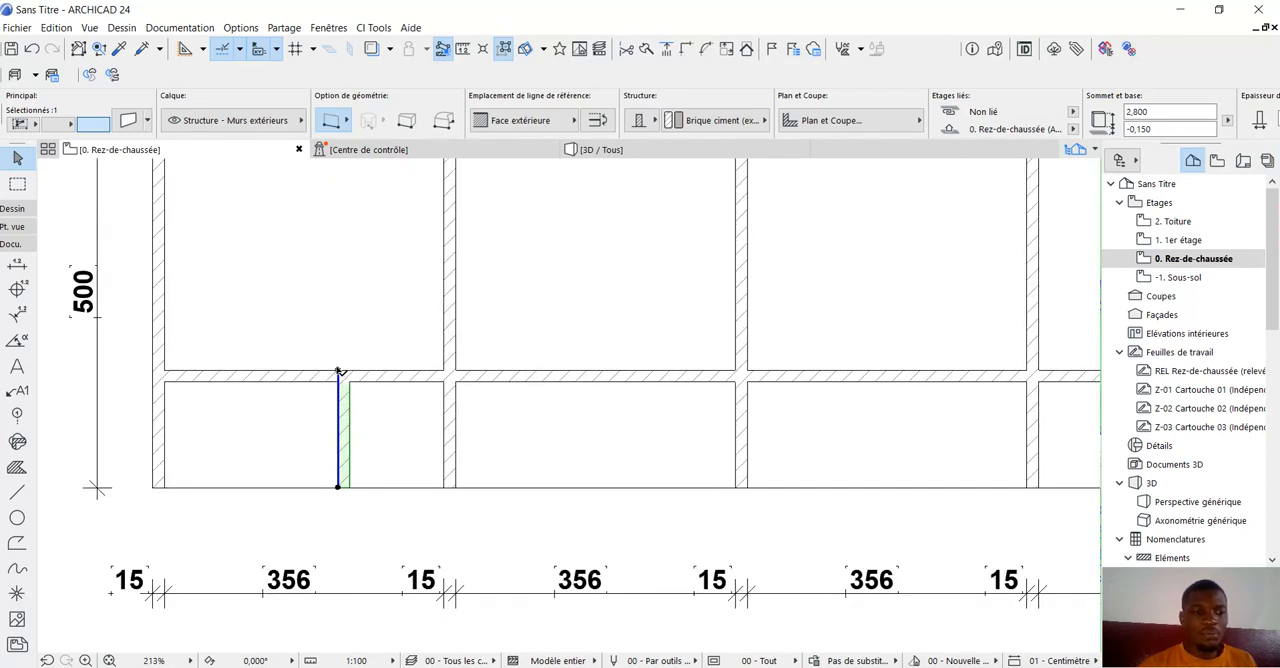
{"action": "left_click", "coordinate": [338, 487]}
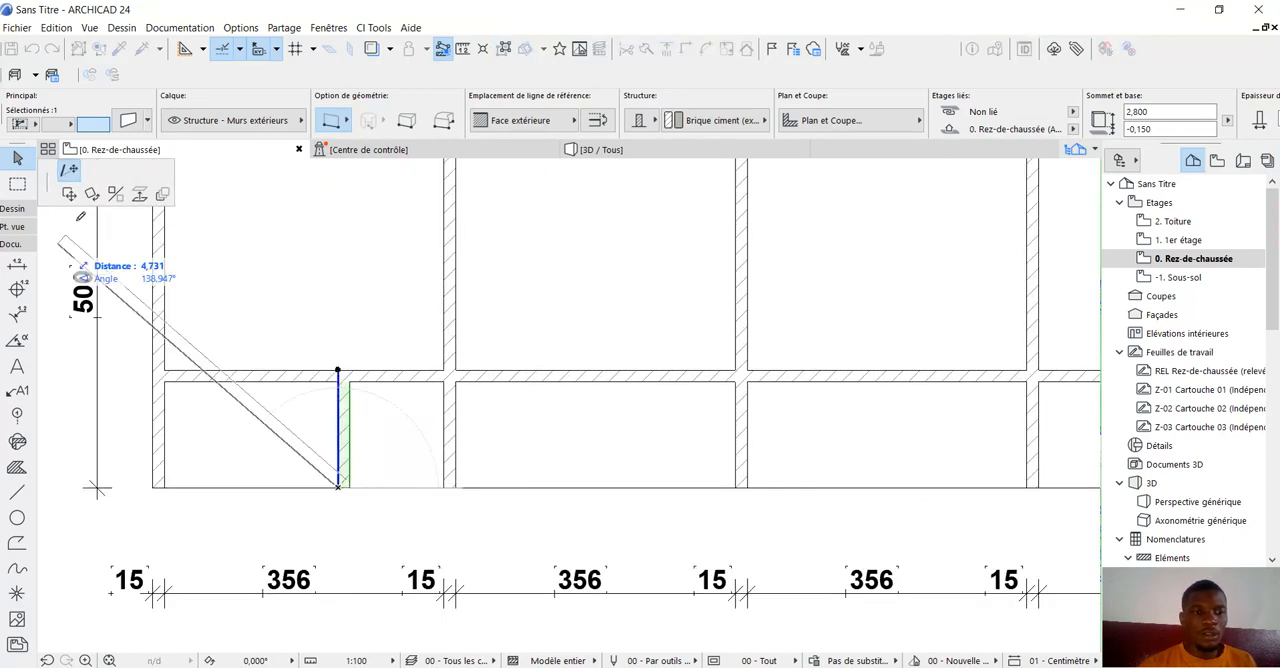
{"action": "left_click", "coordinate": [69, 193]}
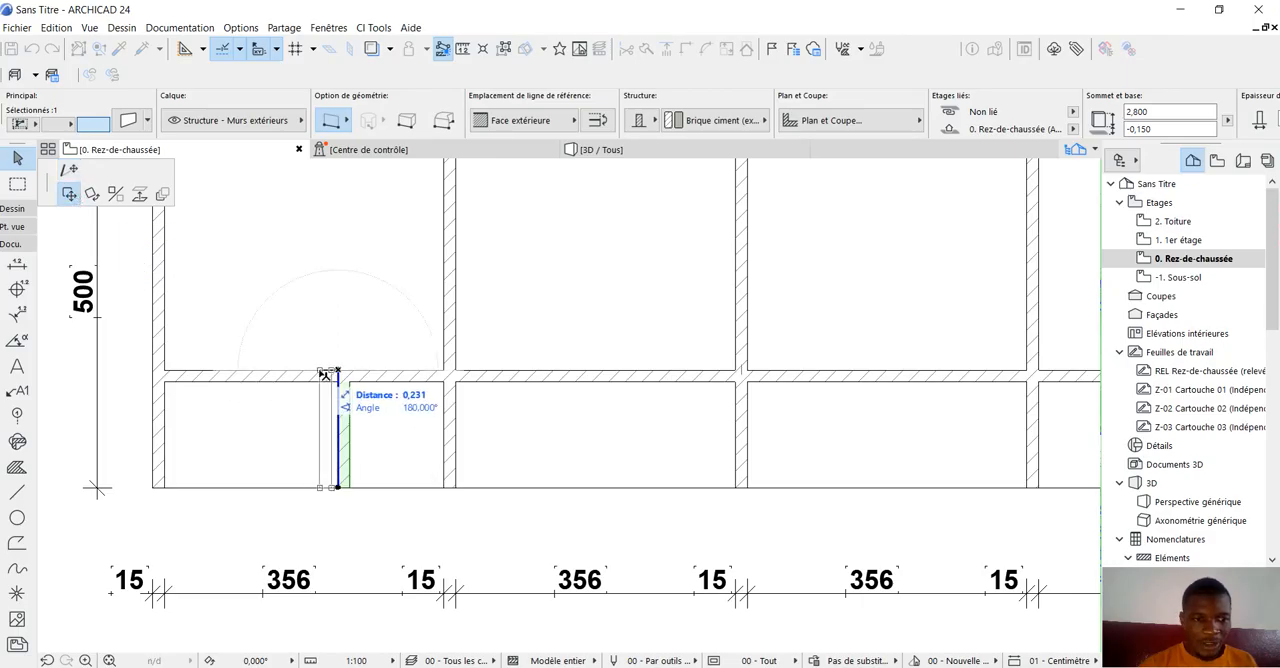
{"action": "left_click", "coordinate": [321, 372]}
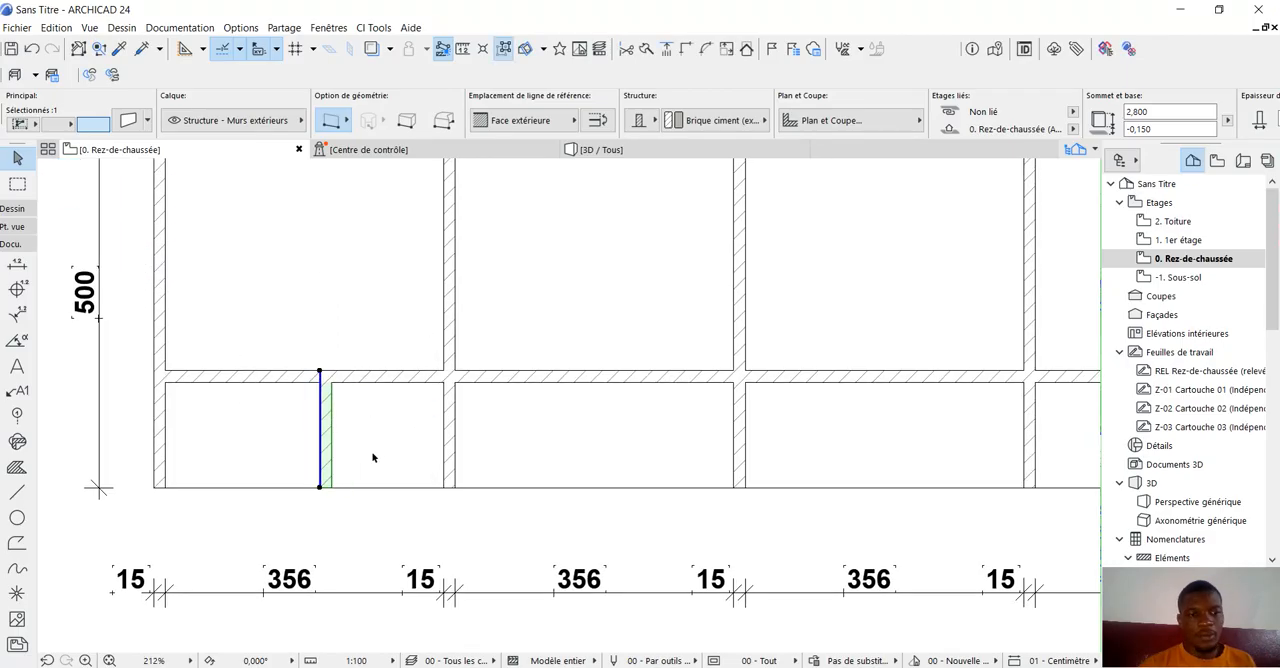
{"action": "scroll", "coordinate": [373, 457], "scroll_direction": "down", "scroll_amount": 3}
{"action": "left_click", "coordinate": [135, 419]}
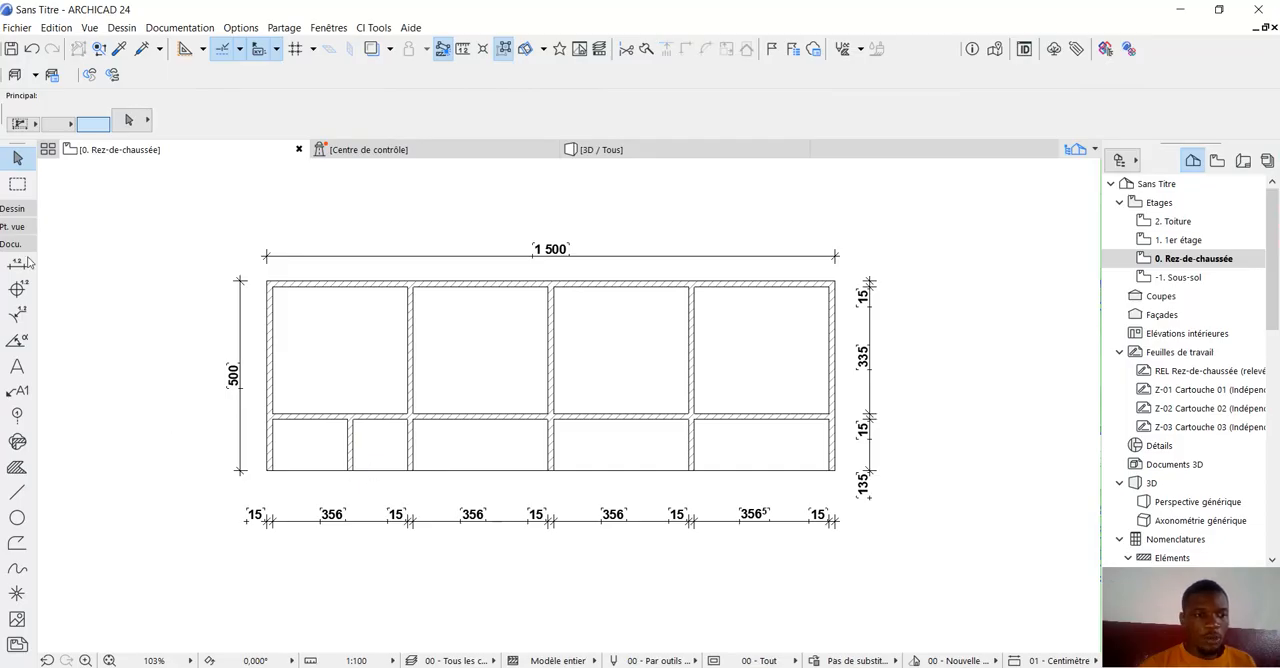
Draw a 0,150 thick front wall about 1,58 m long from the new short partition's lower end to the first inner cross wall.
{"action": "left_click", "coordinate": [15, 210]}
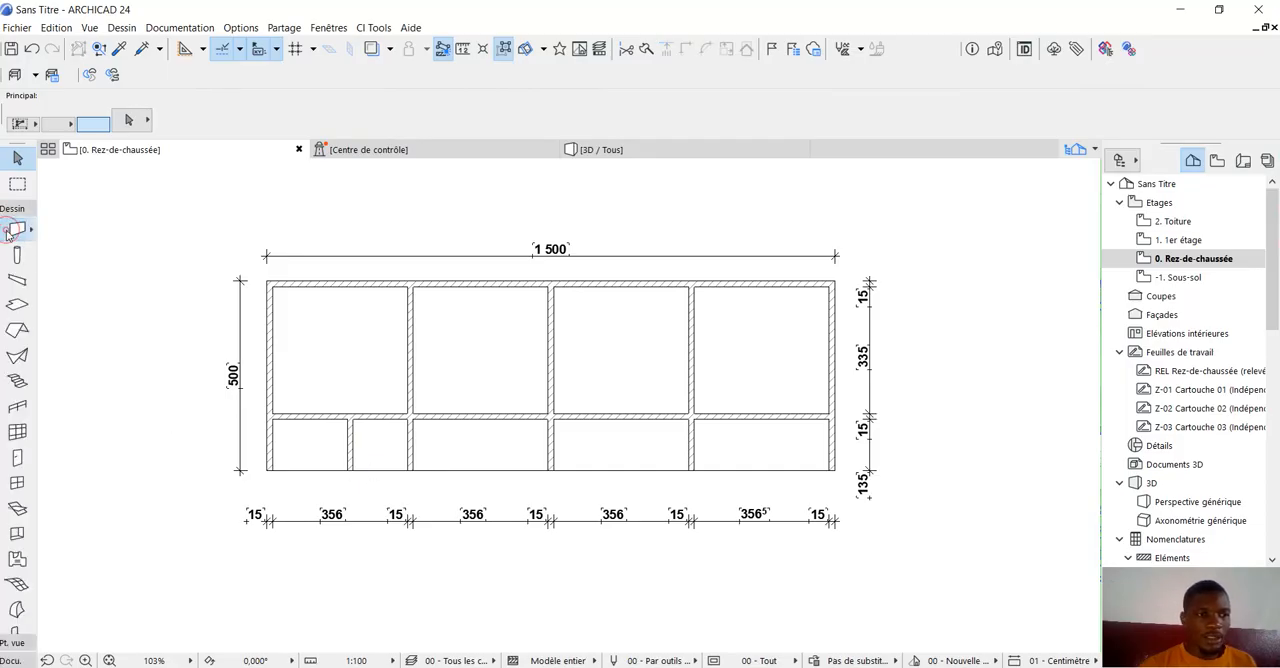
{"action": "left_click", "coordinate": [15, 231]}
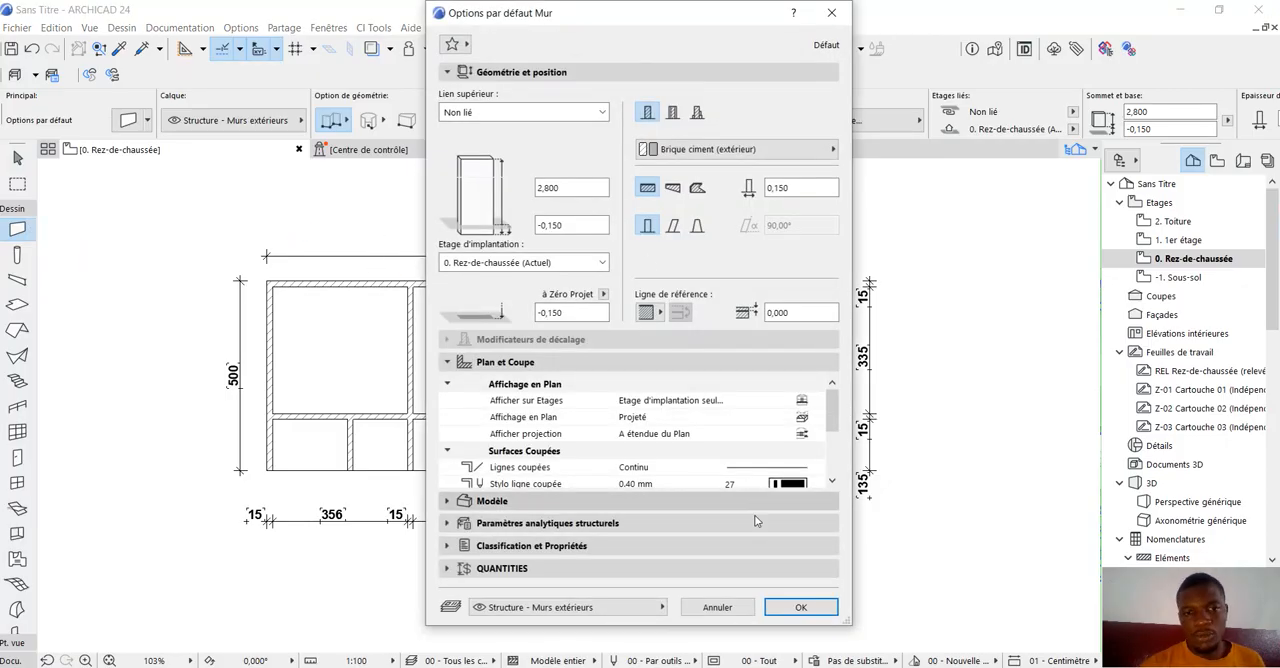
{"action": "left_click", "coordinate": [801, 607]}
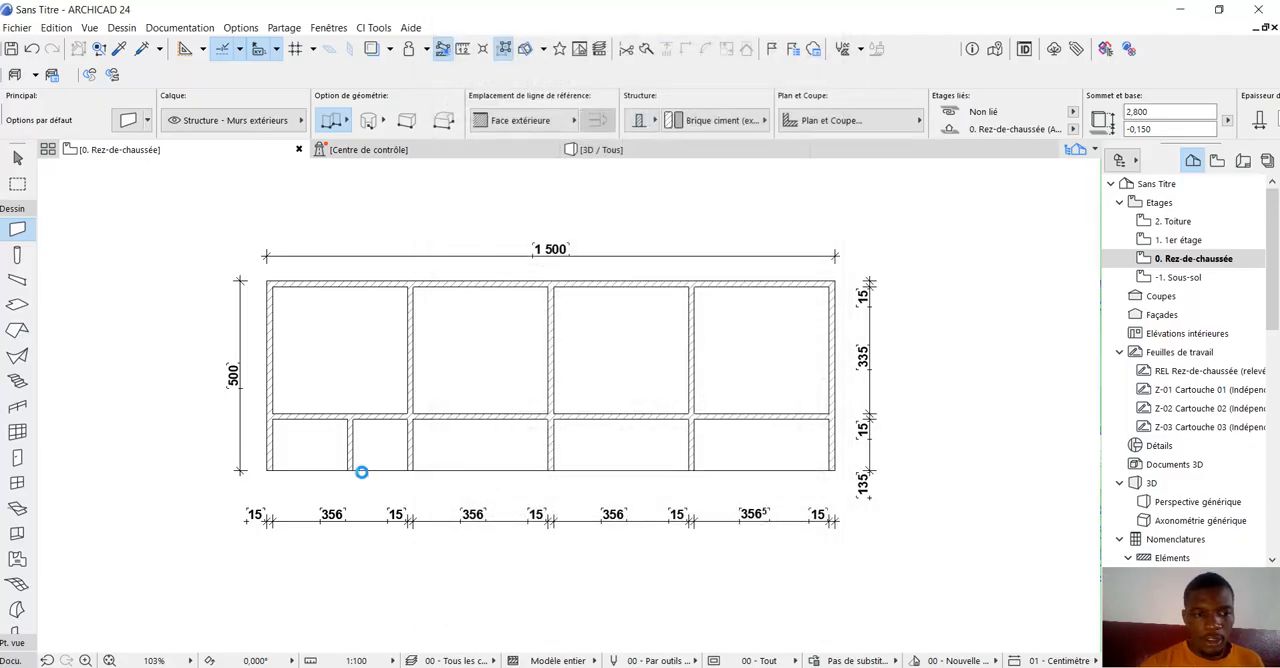
{"action": "scroll", "coordinate": [361, 472], "scroll_direction": "up", "scroll_amount": 5}
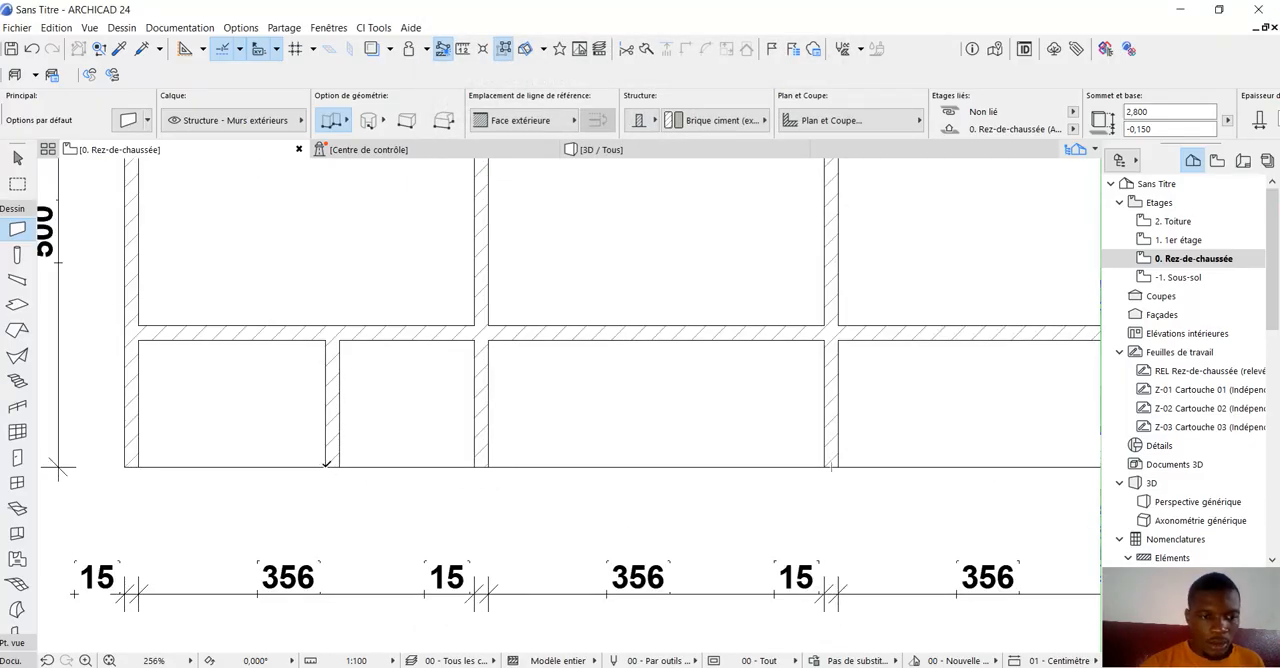
{"action": "left_click", "coordinate": [326, 465]}
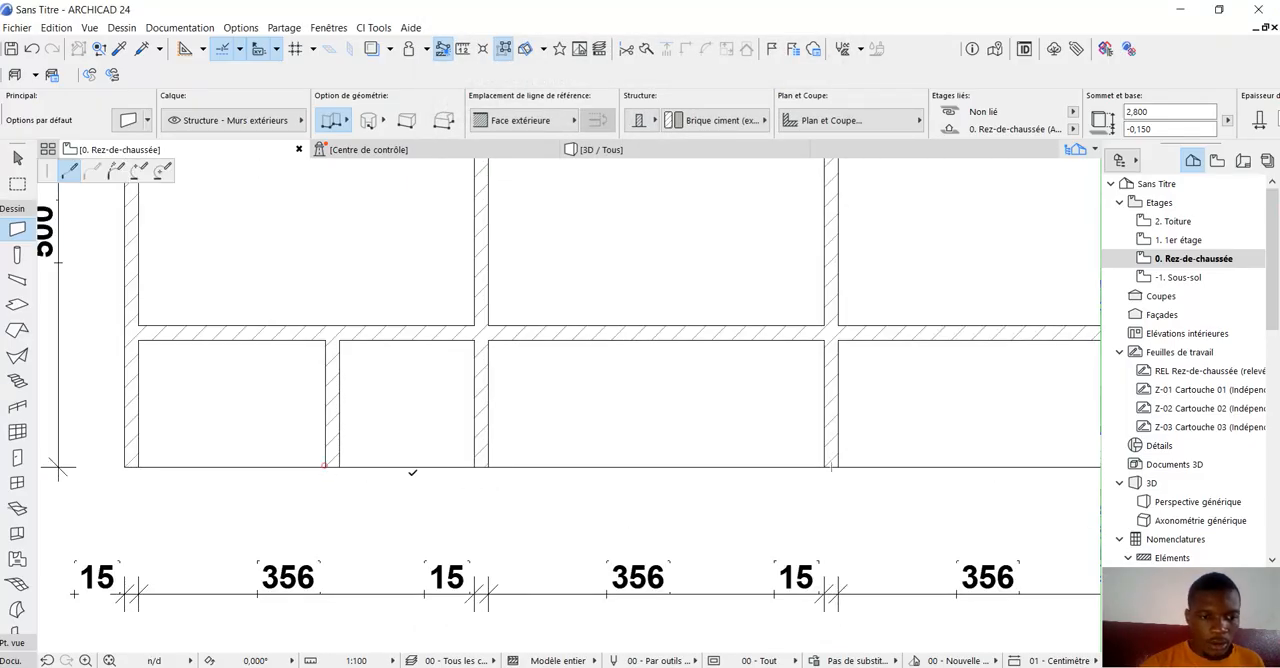
{"action": "left_click", "coordinate": [477, 461]}
{"action": "left_click", "coordinate": [477, 461]}
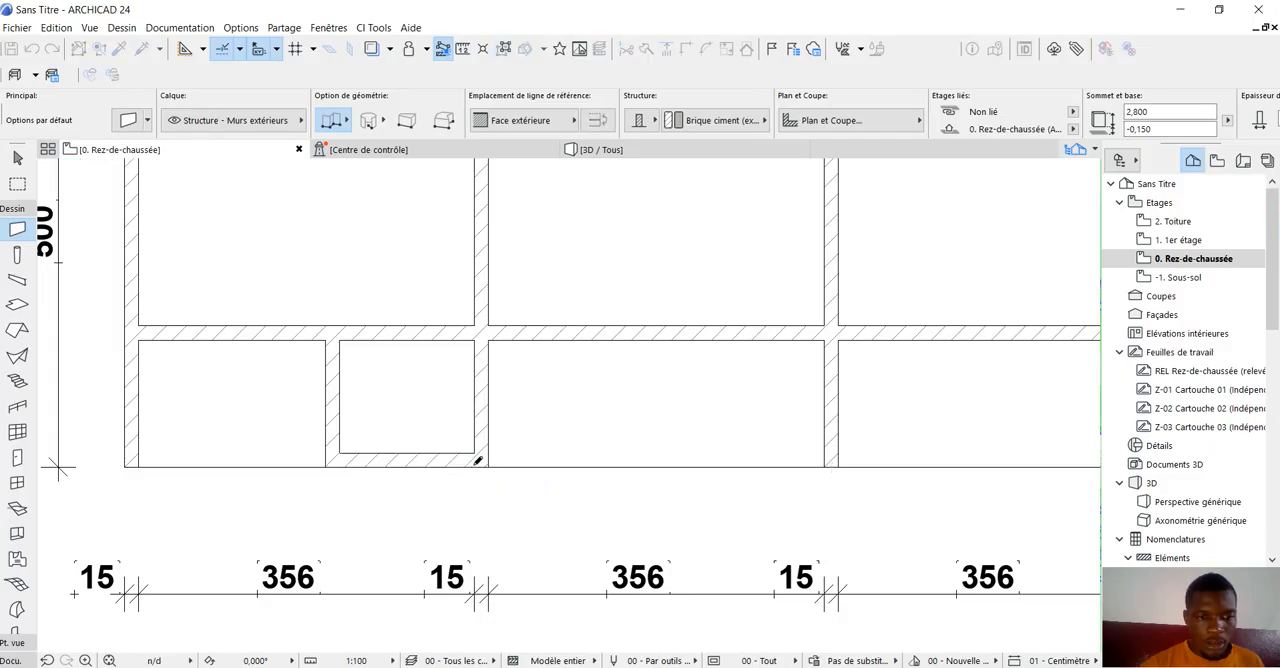
{"action": "scroll", "coordinate": [468, 468], "scroll_direction": "down", "scroll_amount": 4}
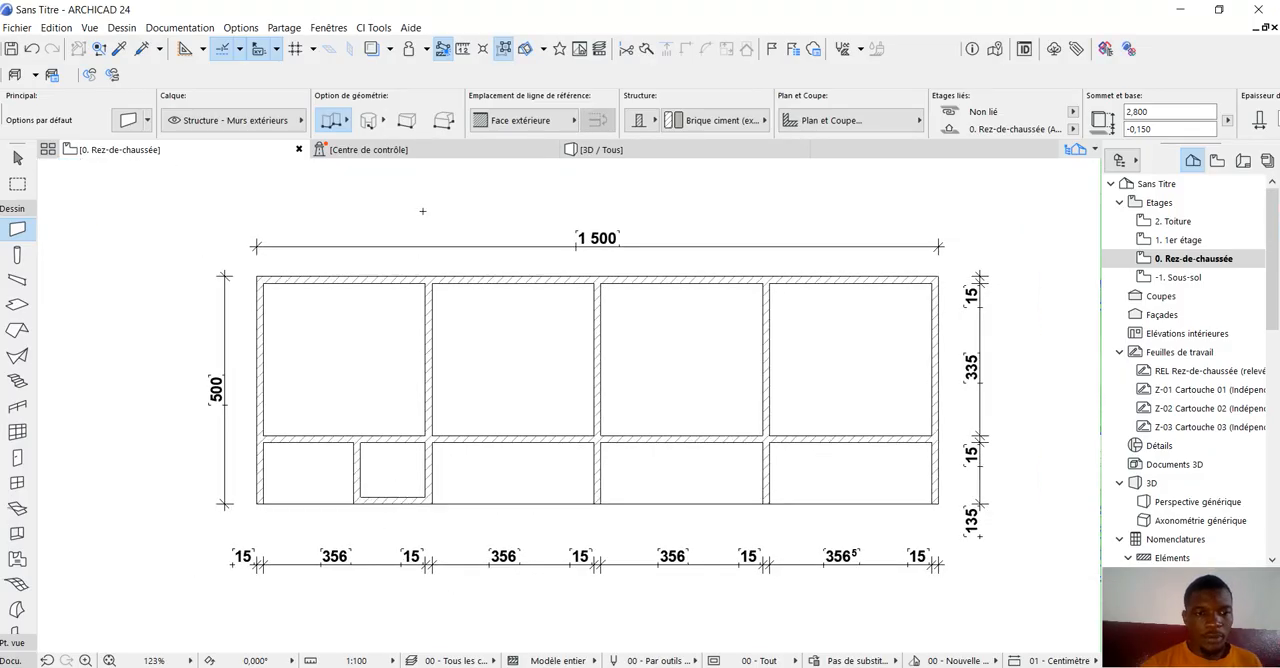
{"action": "left_click", "coordinate": [17, 158]}
Split the lengthwise interior wall just right of the new short partition, cancel the stray move and clear the selection.
{"action": "scroll", "coordinate": [395, 486], "scroll_direction": "up", "scroll_amount": 1}
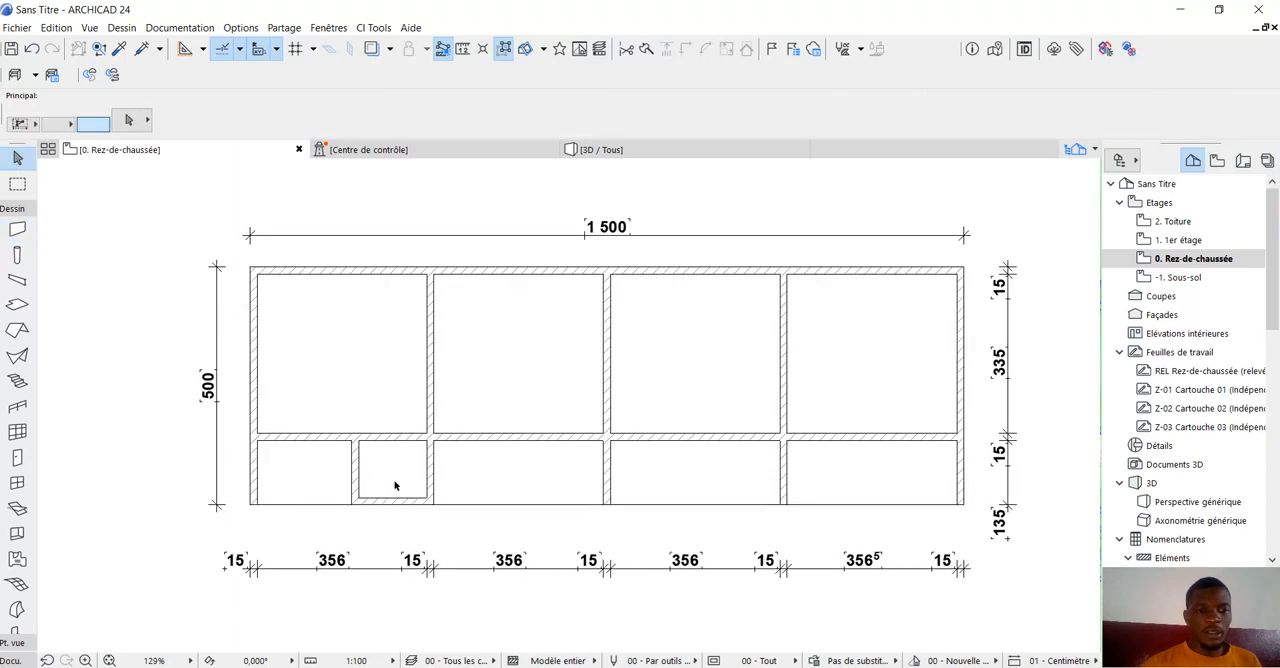
{"action": "scroll", "coordinate": [395, 486], "scroll_direction": "up", "scroll_amount": 2}
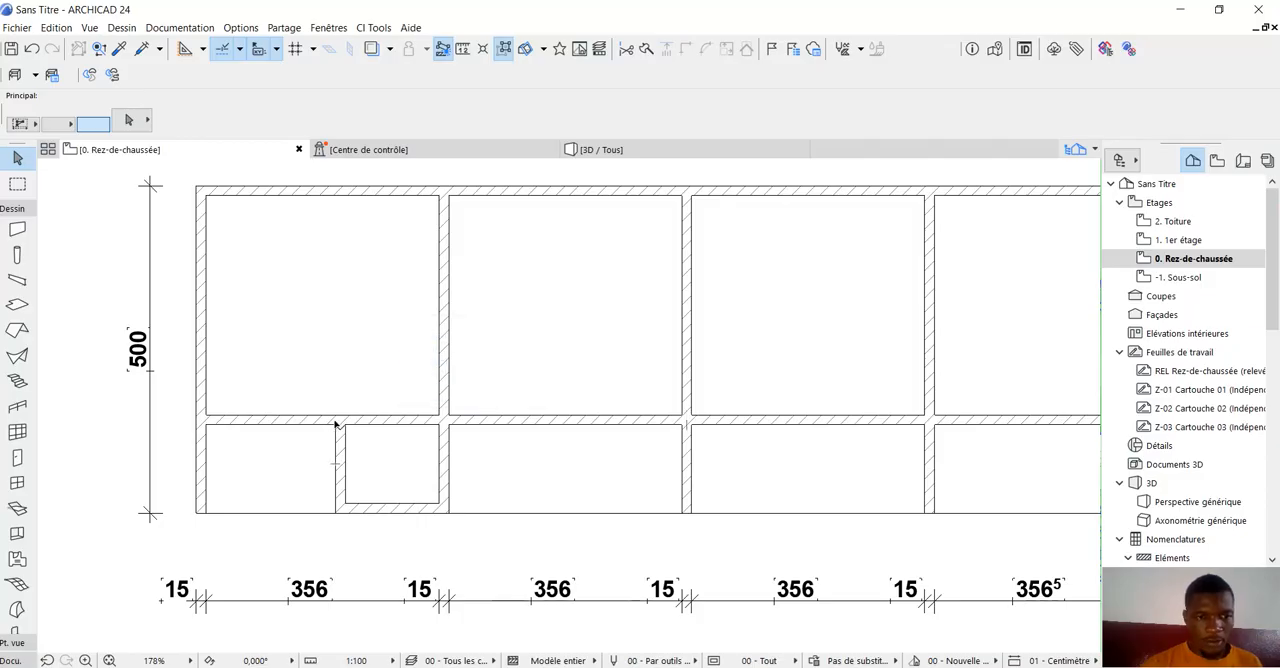
{"action": "scroll", "coordinate": [337, 423], "scroll_direction": "up", "scroll_amount": 4}
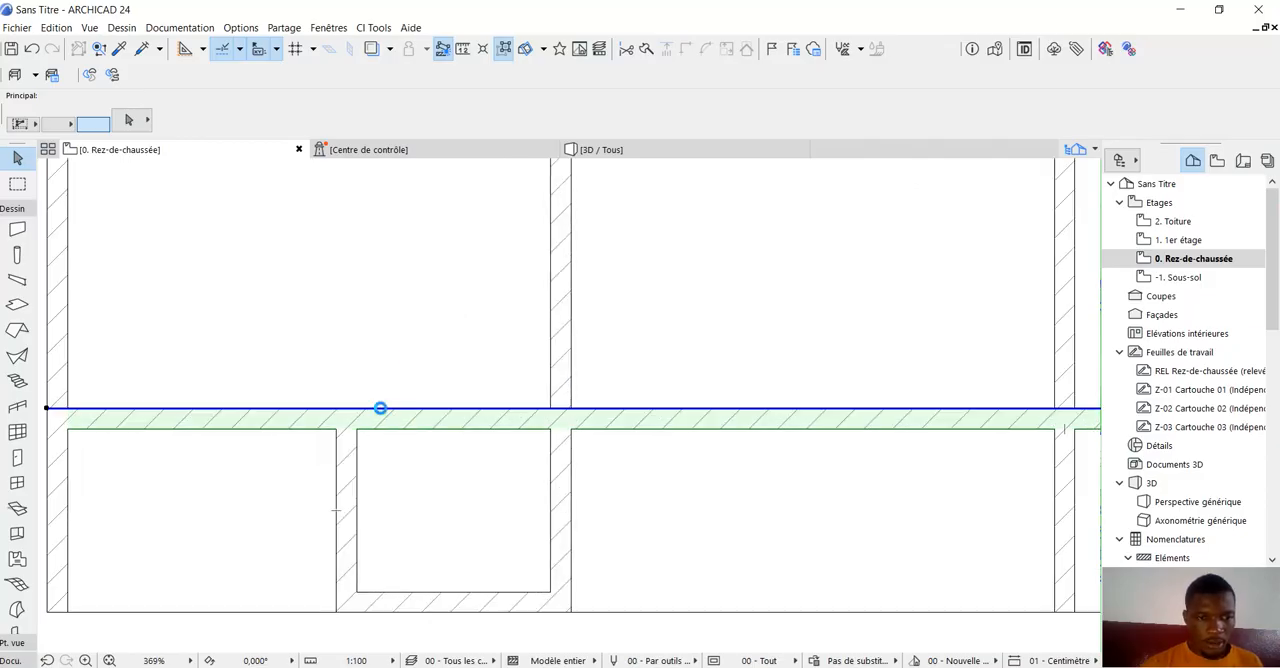
{"action": "left_click", "coordinate": [382, 410]}
{"action": "left_click", "coordinate": [382, 408]}
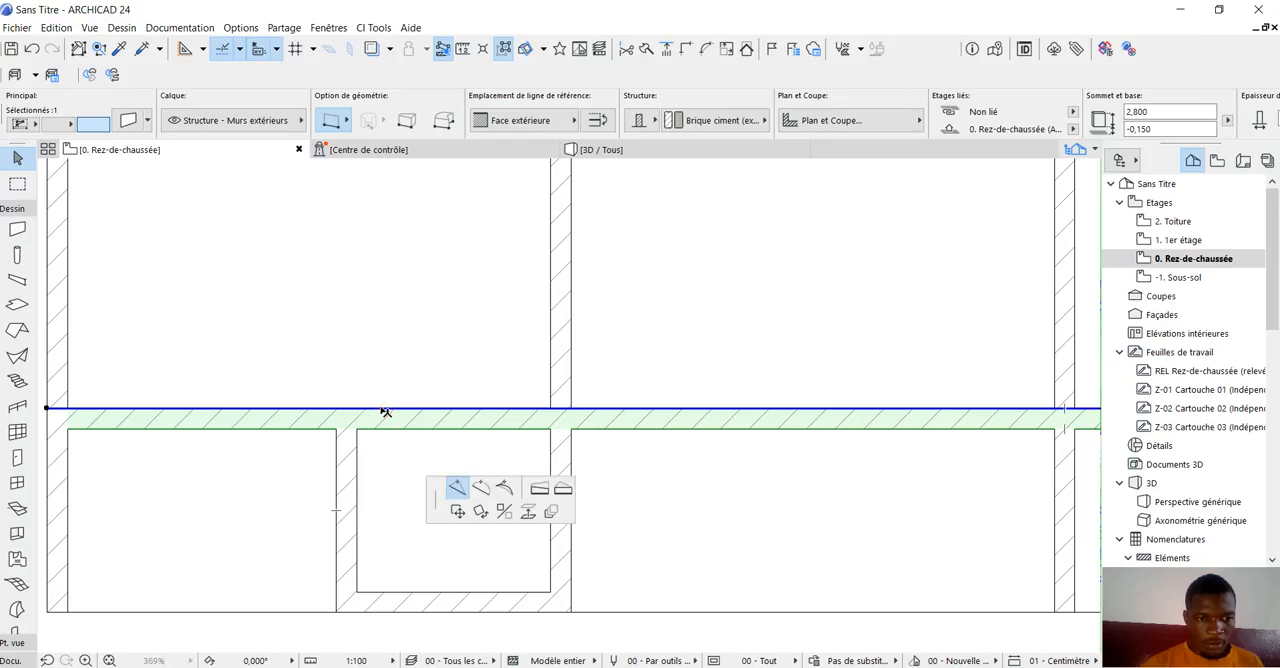
{"action": "left_click", "coordinate": [380, 408]}
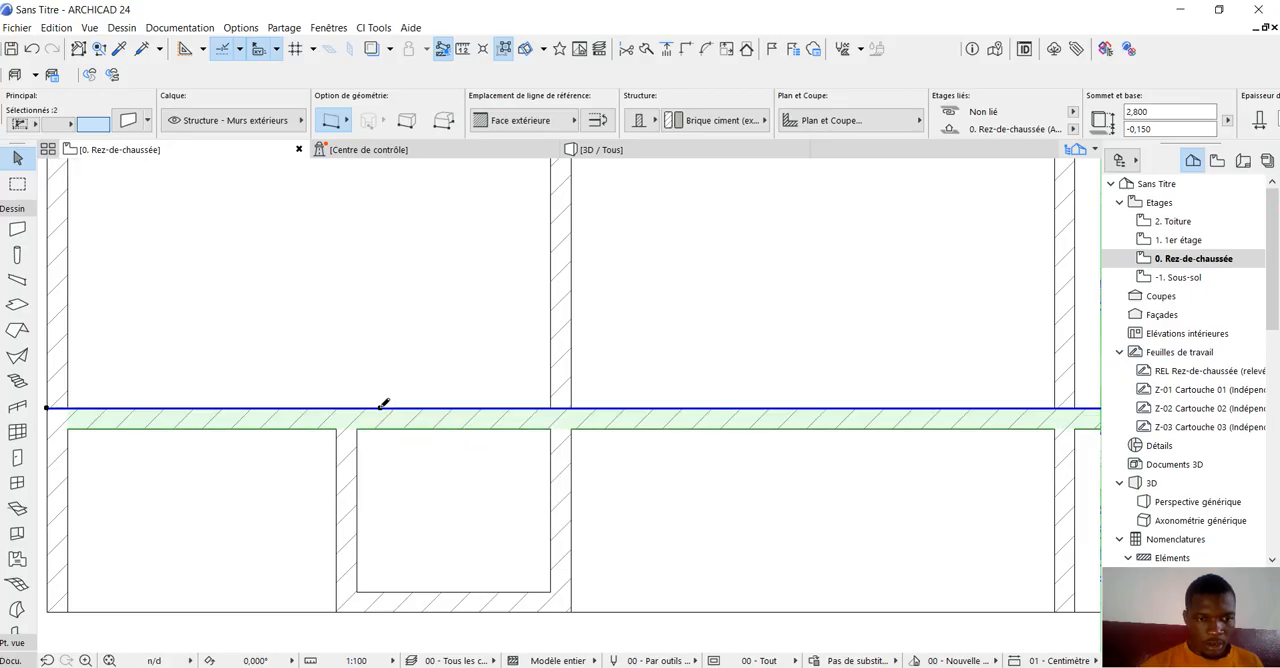
{"action": "left_click", "coordinate": [382, 409]}
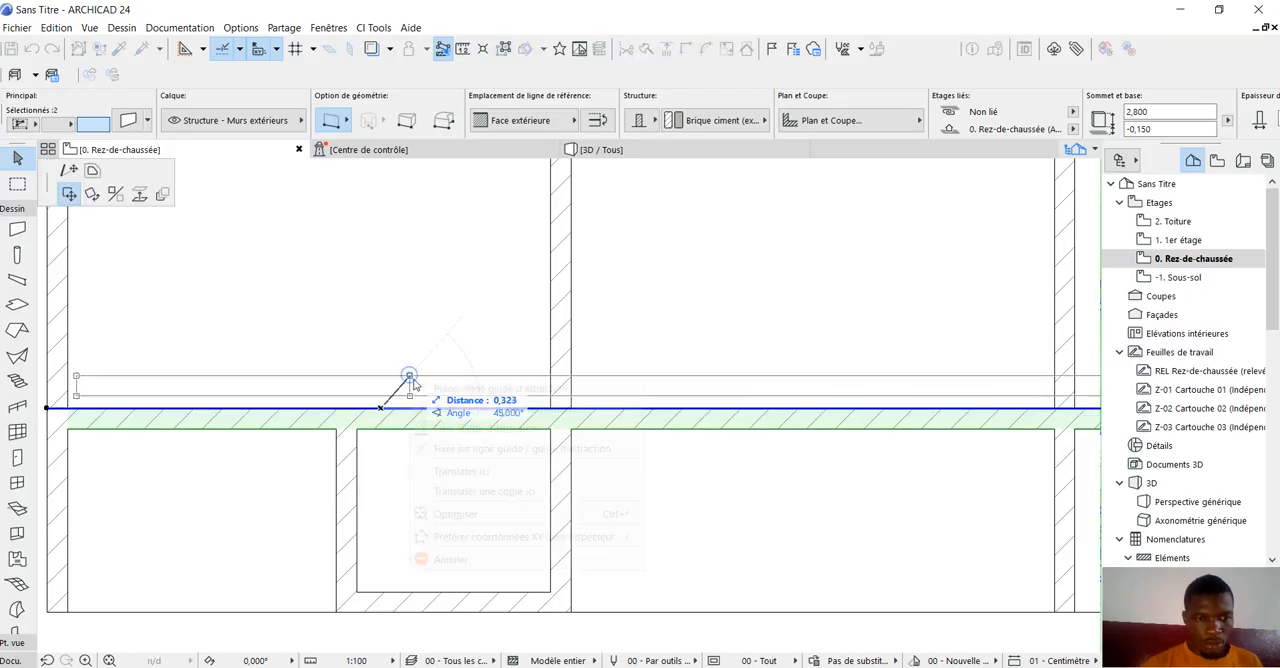
{"action": "right_click", "coordinate": [409, 377]}
{"action": "left_click", "coordinate": [450, 559]}
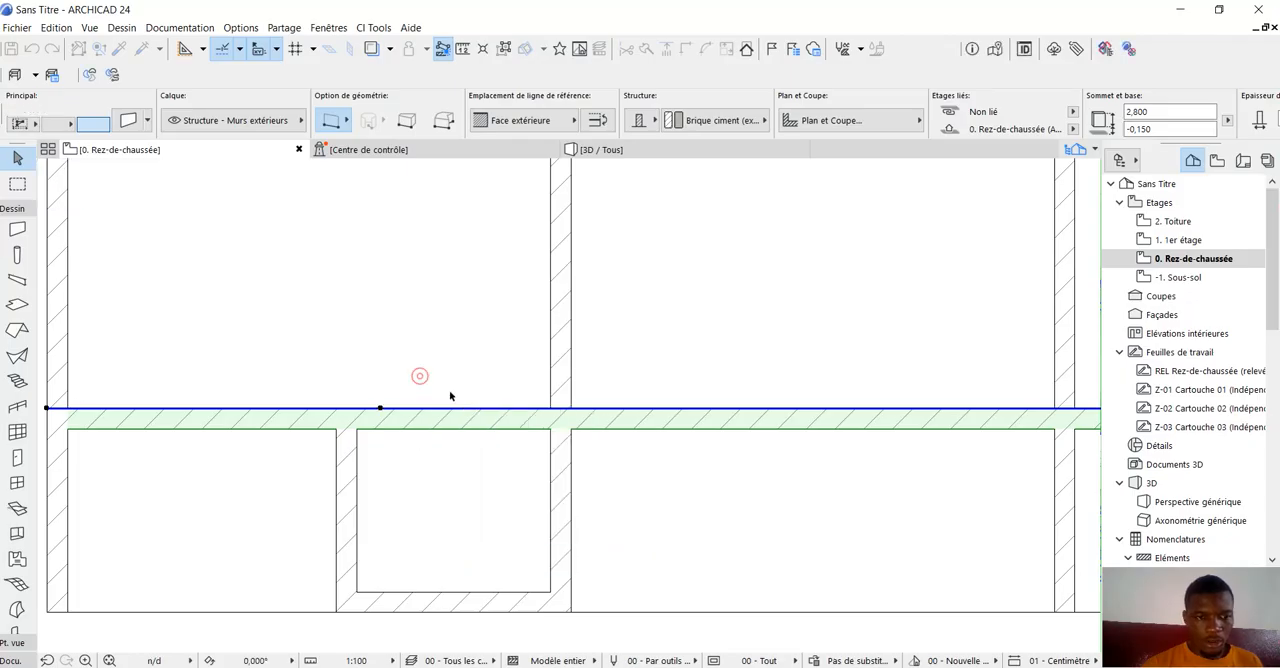
{"action": "key", "text": "Escape"}
{"action": "left_click", "coordinate": [467, 416]}
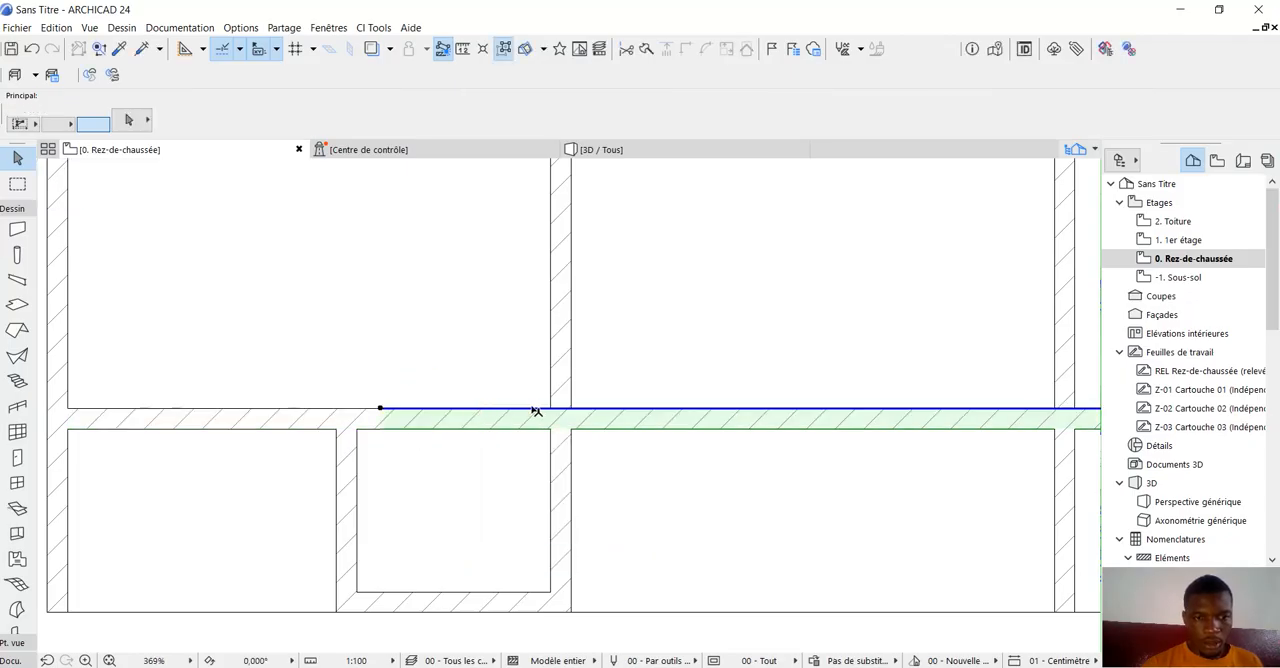
Split the right part of the lengthwise interior wall just before the first inner cross wall and clear the selection.
{"action": "left_click", "coordinate": [534, 409]}
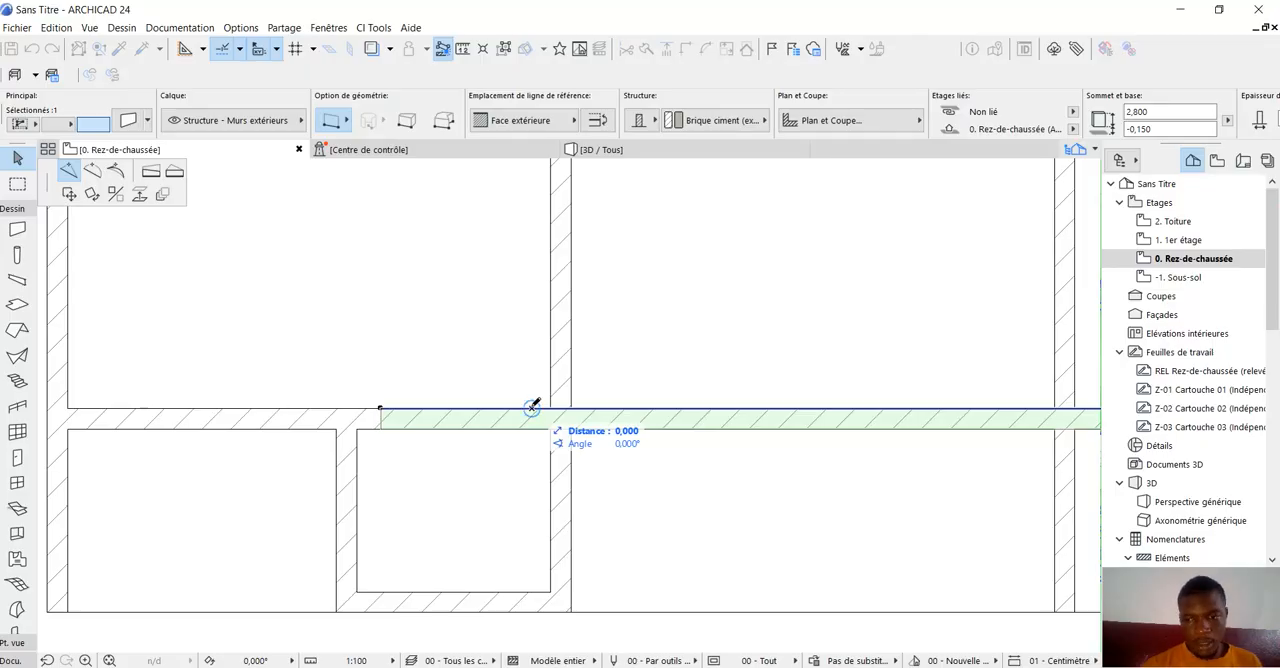
{"action": "left_click", "coordinate": [532, 408]}
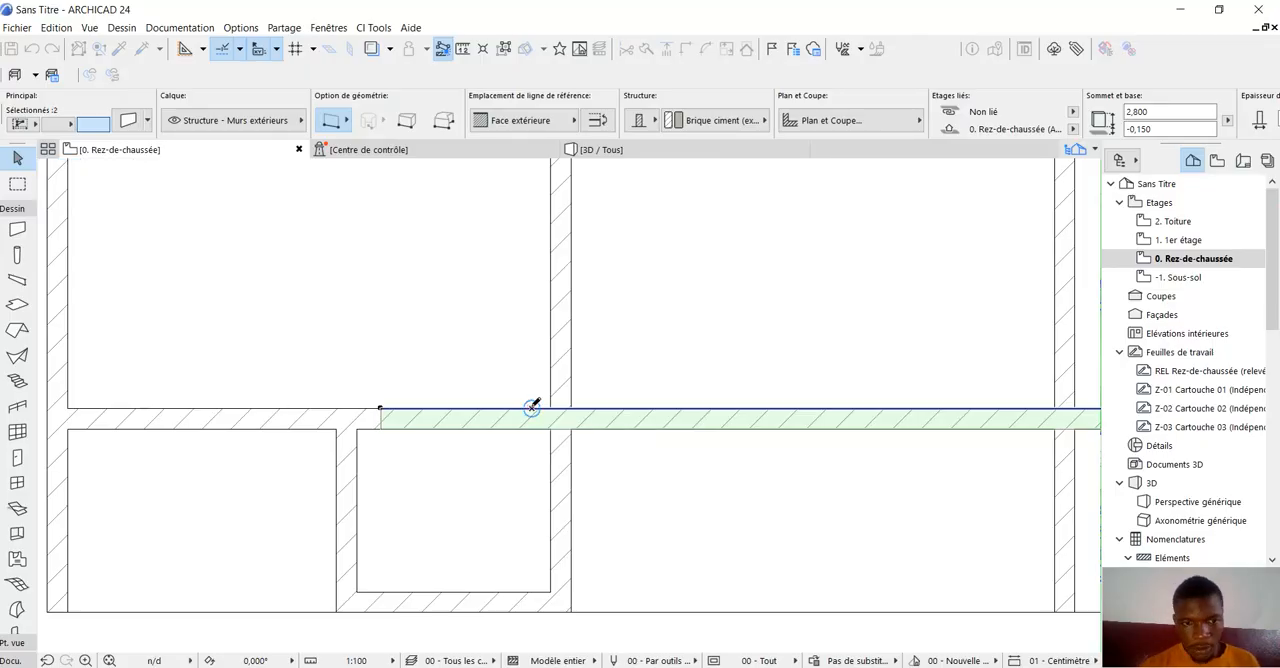
{"action": "left_click", "coordinate": [476, 346]}
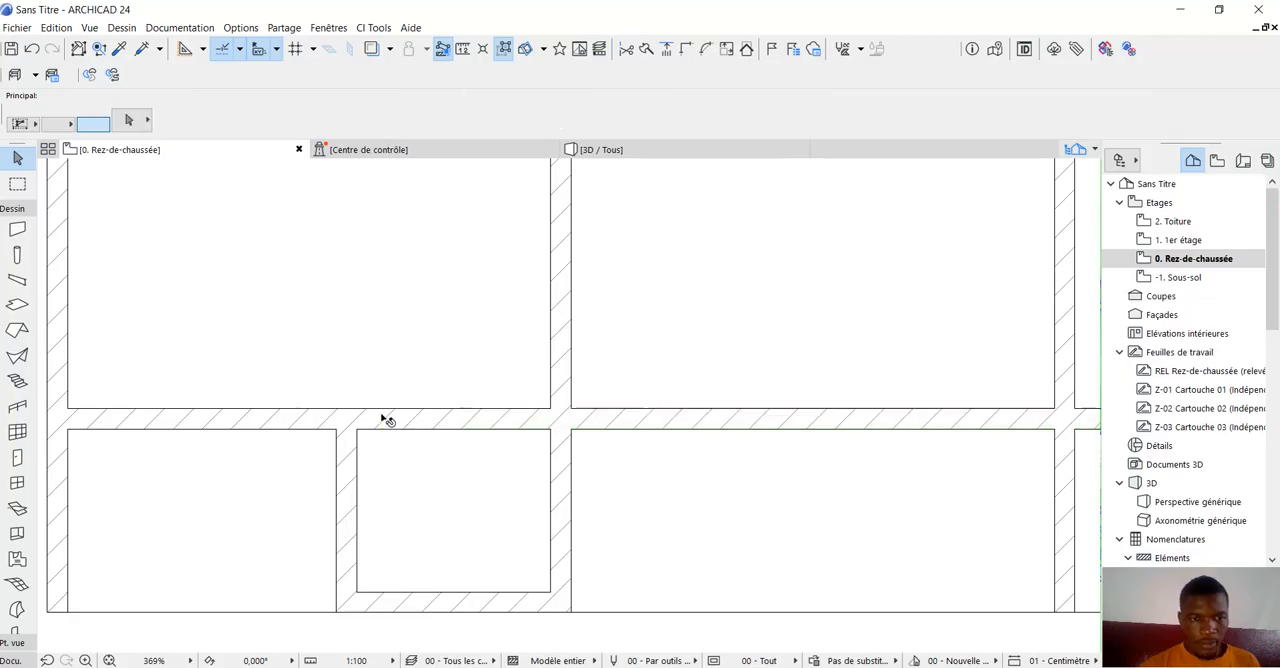
Shorten the left segment of the lengthwise interior wall to about 2,22 m so it ends over the new short partition.
{"action": "left_click", "coordinate": [257, 408]}
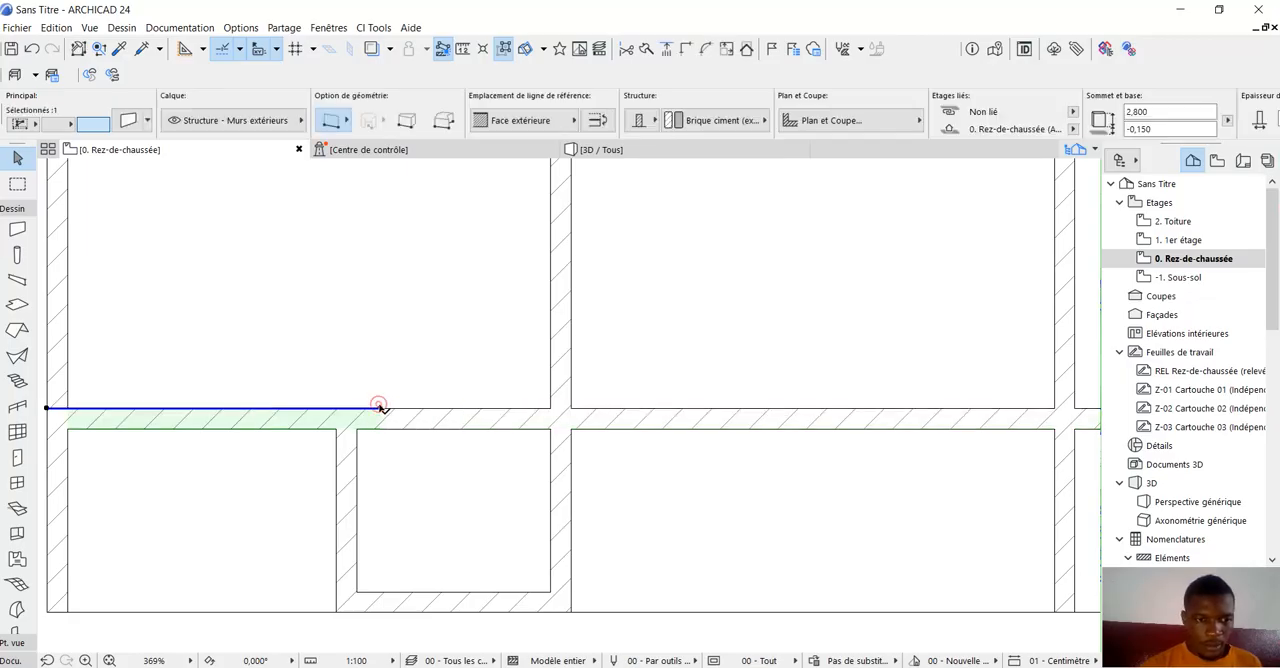
{"action": "left_click", "coordinate": [380, 409]}
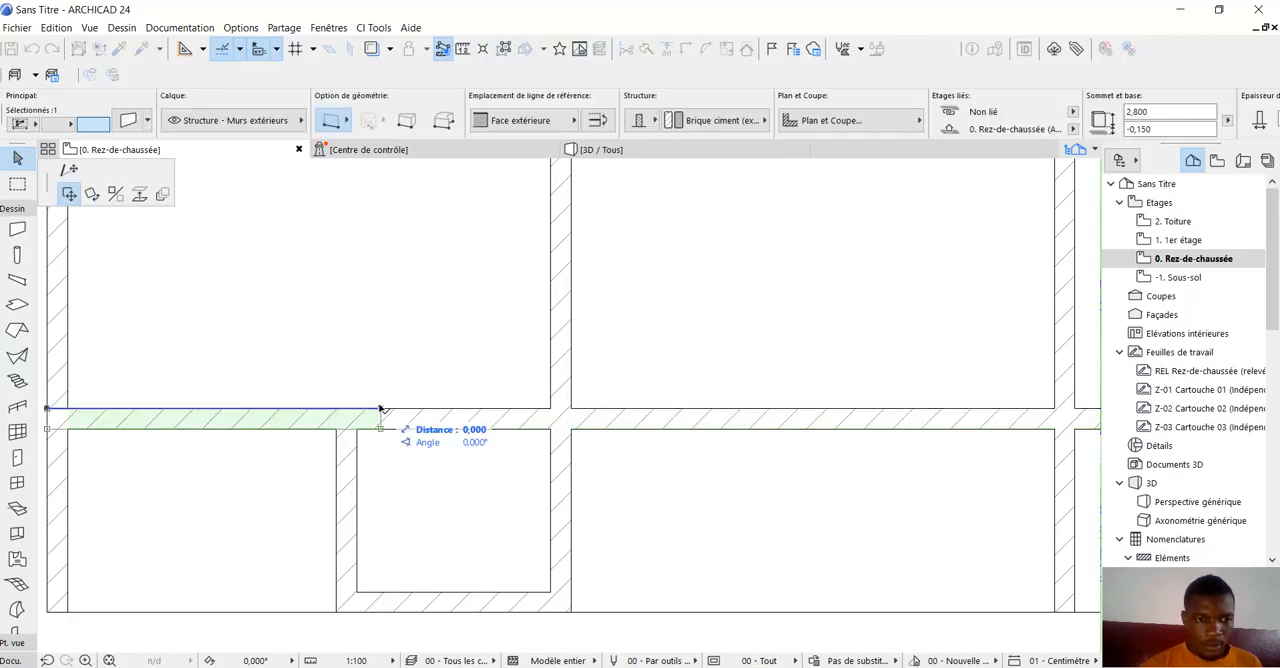
{"action": "left_click", "coordinate": [68, 170]}
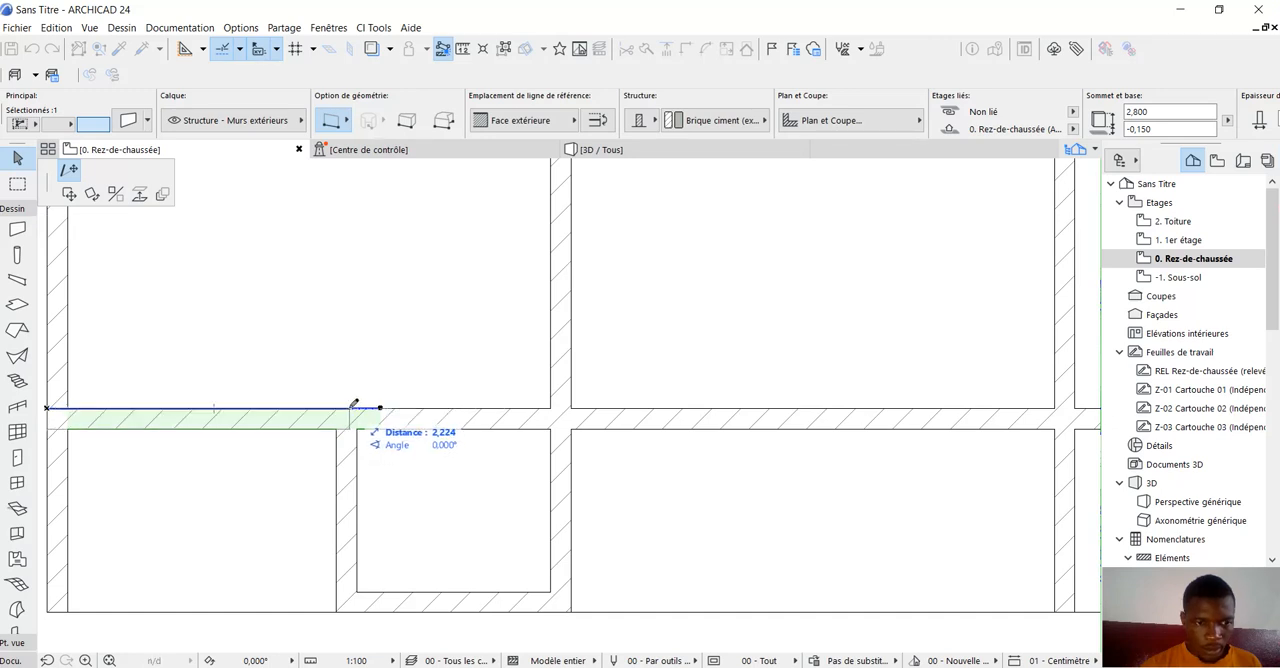
{"action": "left_click", "coordinate": [352, 407]}
{"action": "left_click", "coordinate": [428, 362]}
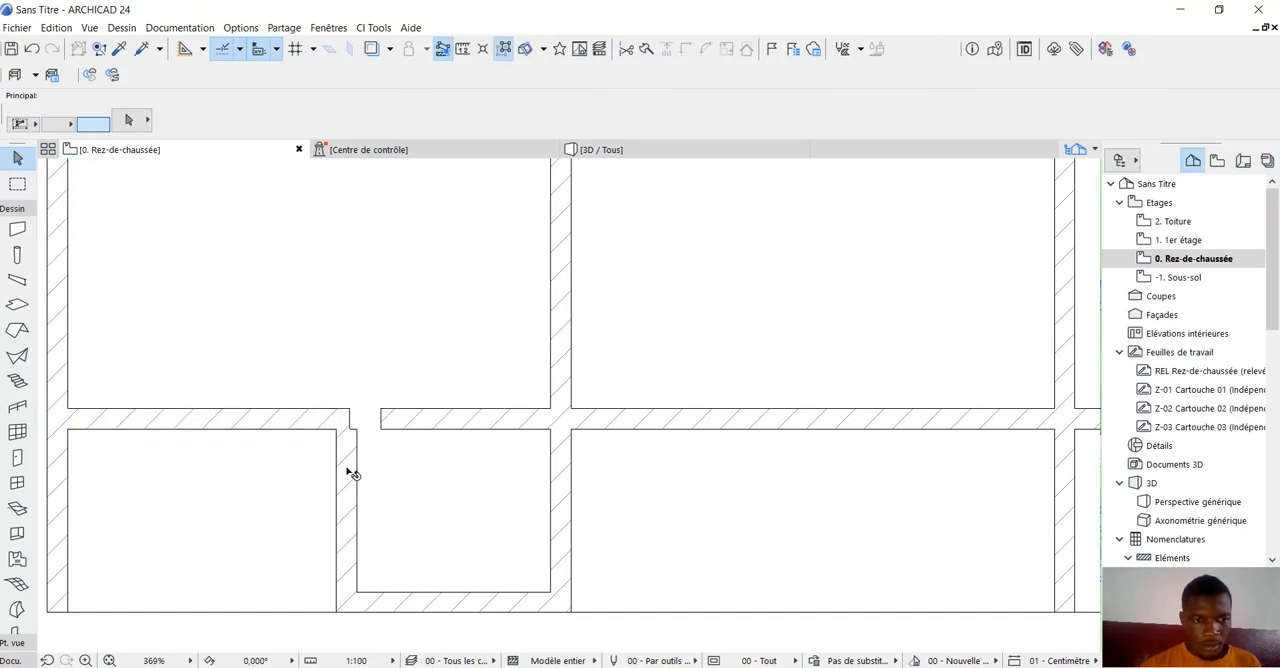
Join the short partition and the left segment of the lengthwise interior wall into a clean corner with Intersect, and clear the selection.
{"action": "left_click", "coordinate": [351, 471]}
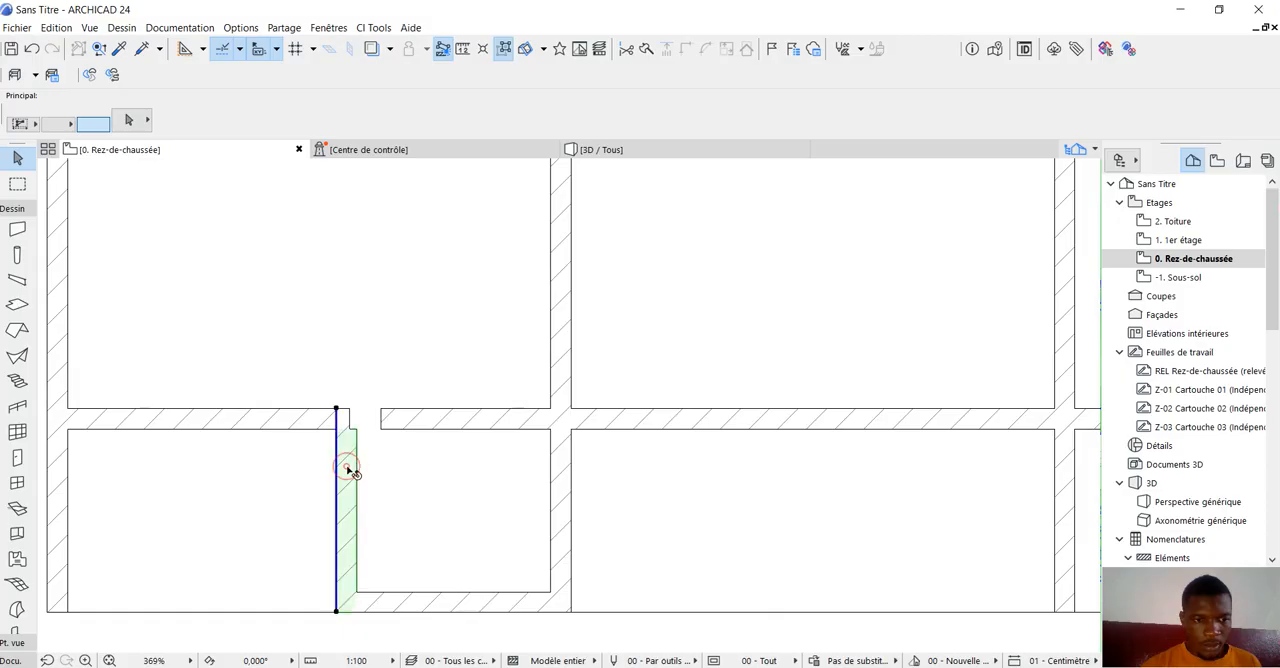
{"action": "left_click", "coordinate": [289, 420], "text": "shift"}
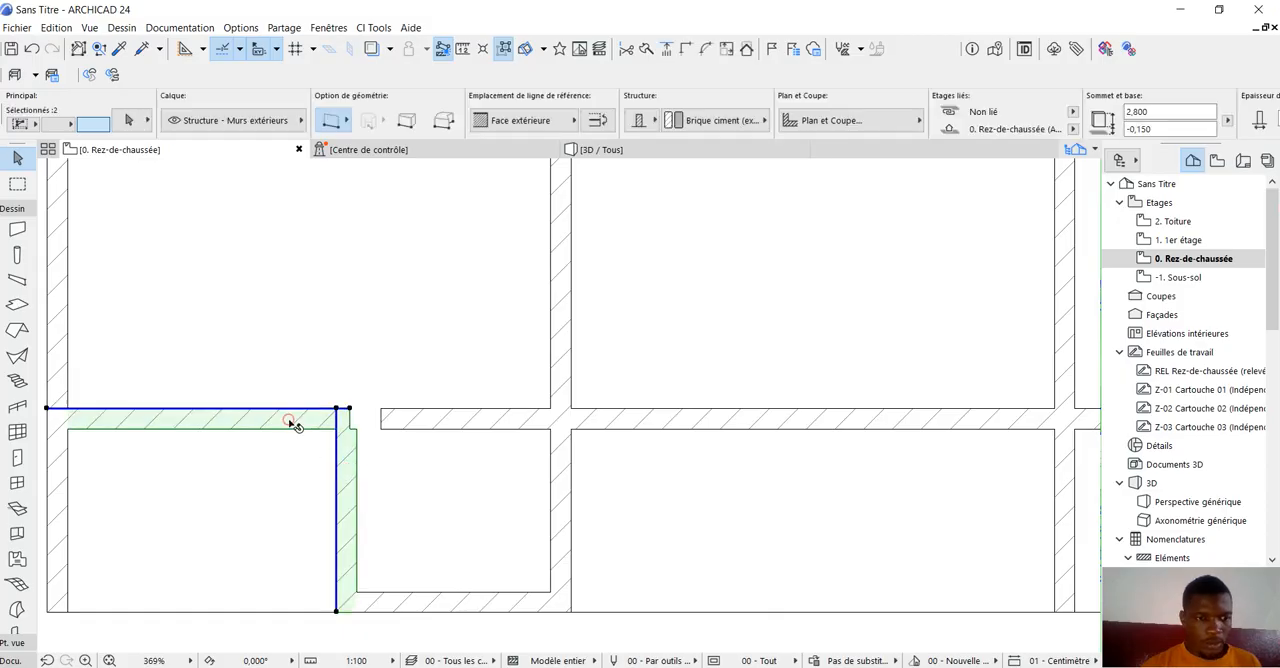
{"action": "left_click", "coordinate": [686, 48]}
{"action": "left_click", "coordinate": [420, 301]}
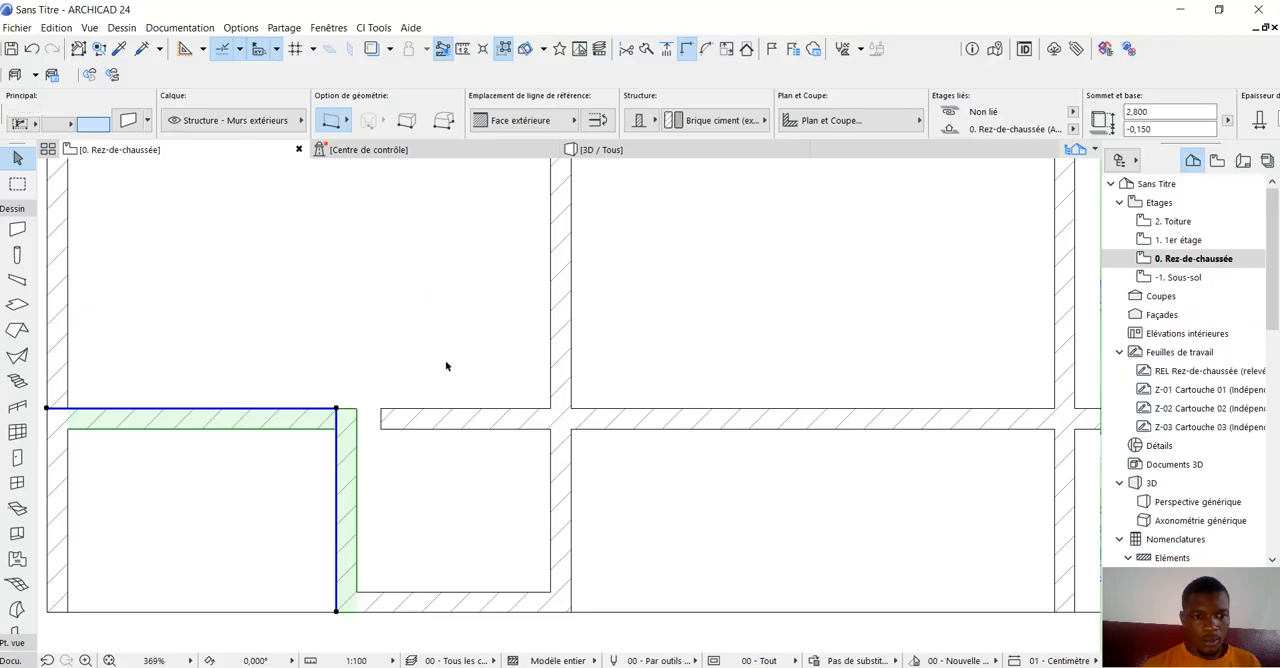
{"action": "left_click", "coordinate": [389, 420]}
Stretch the short partition's upper end straight into the first room to a wall length of 2,400, undoing the stray move.
{"action": "scroll", "coordinate": [422, 430], "scroll_direction": "down", "scroll_amount": 3}
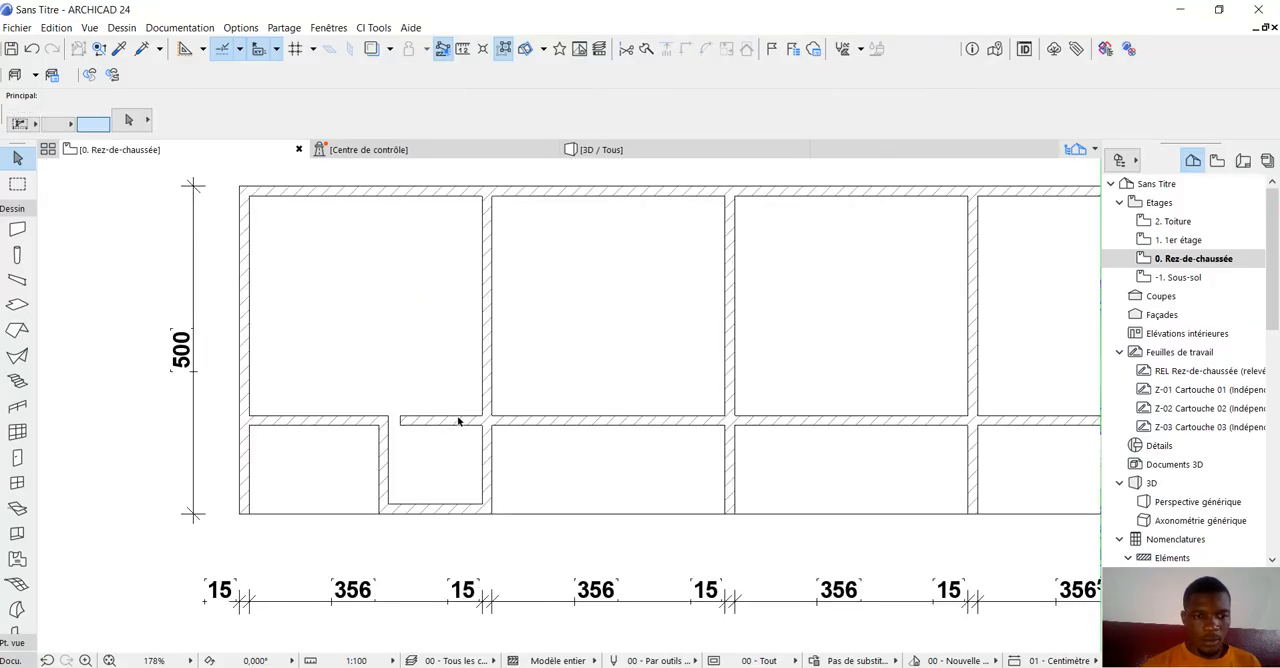
{"action": "left_click", "coordinate": [388, 456]}
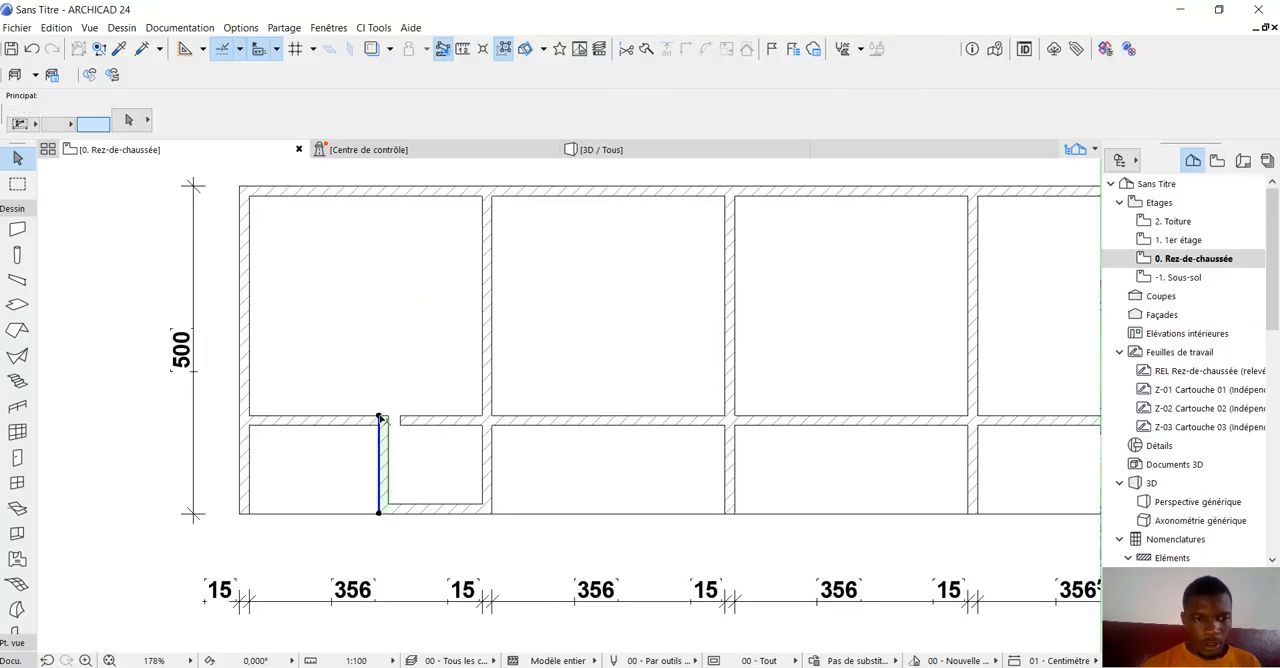
{"action": "left_click", "coordinate": [382, 416]}
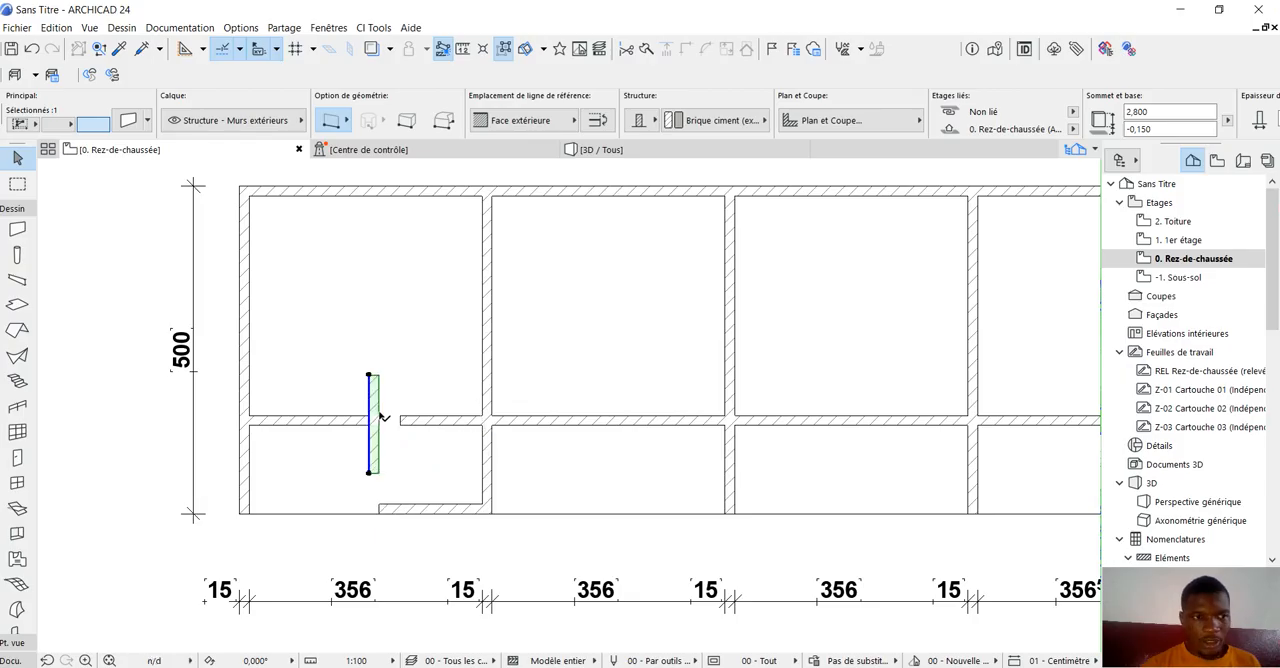
{"action": "left_click", "coordinate": [32, 48]}
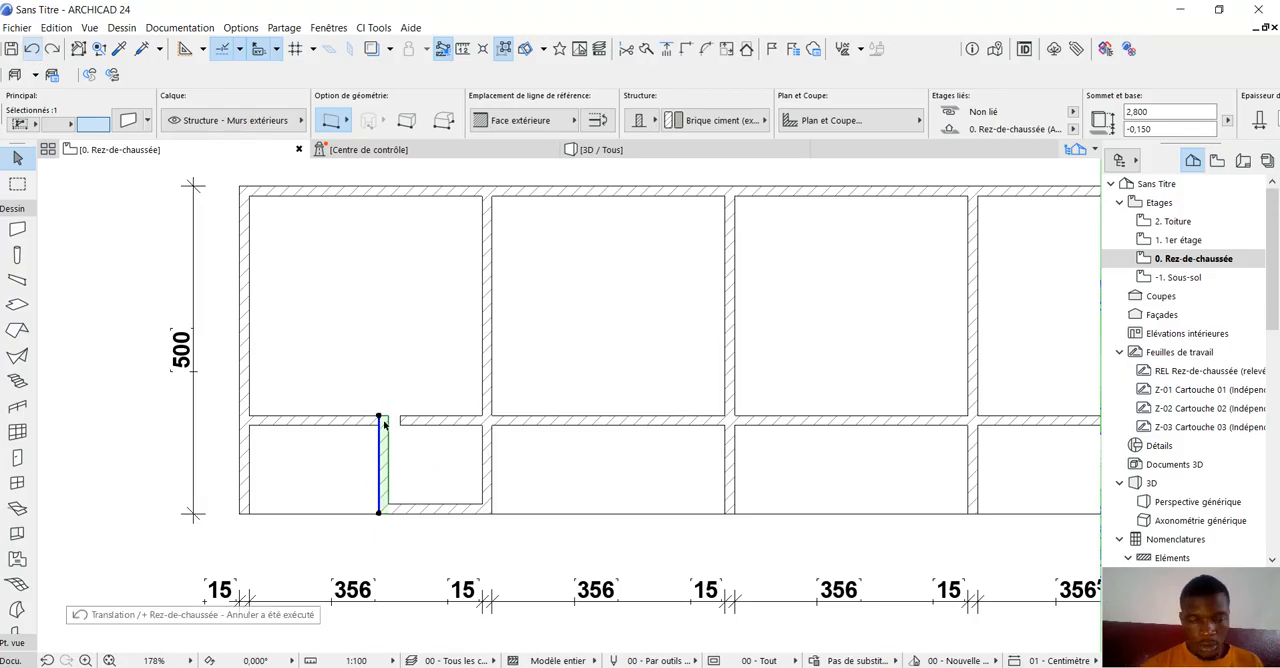
{"action": "left_click", "coordinate": [380, 416]}
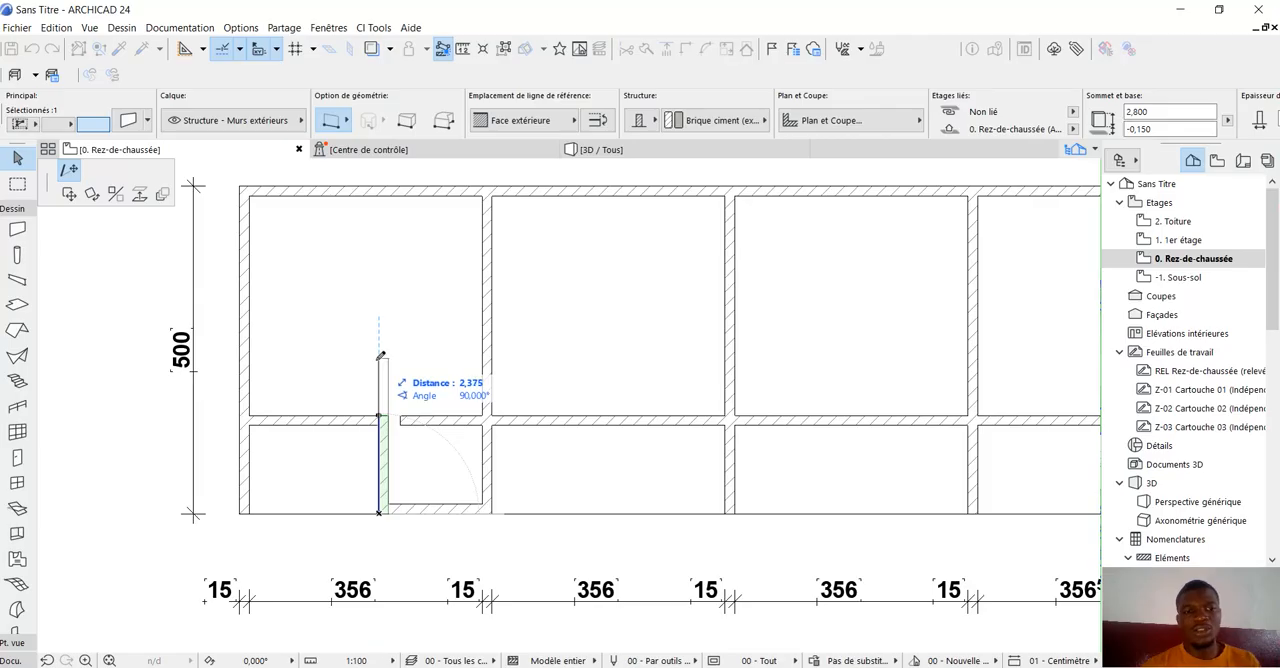
{"action": "type", "text": "2"}
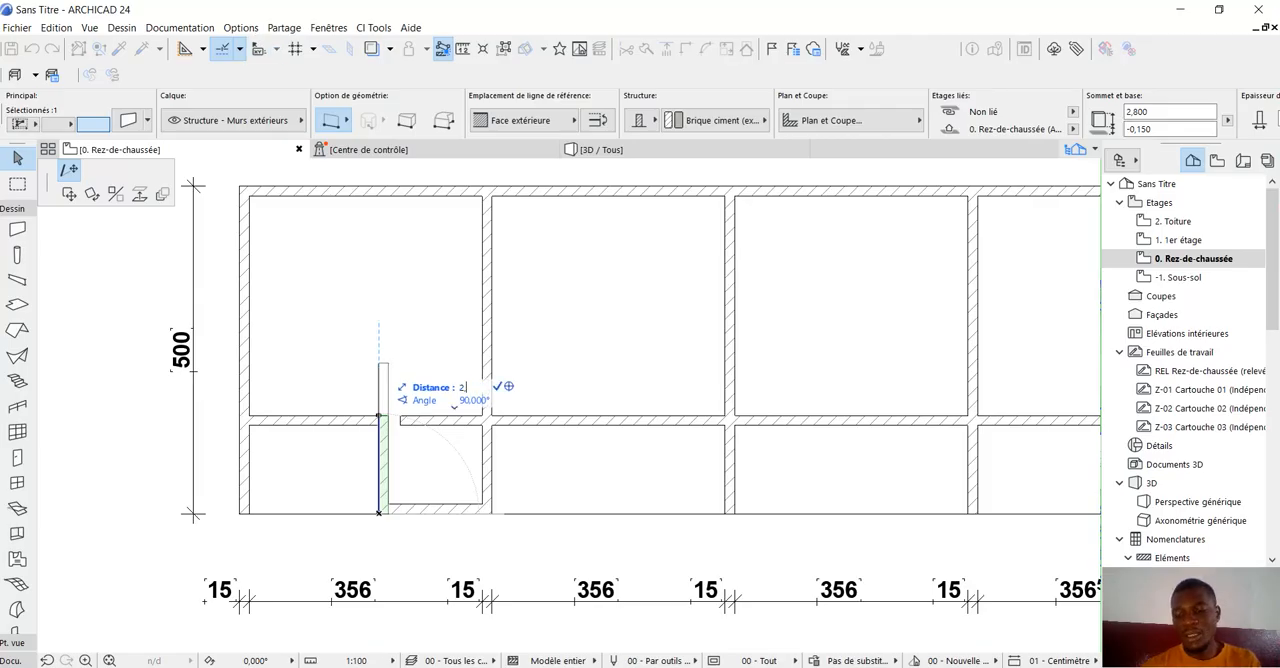
{"action": "type", "text": ",400"}
{"action": "key", "text": "Return"}
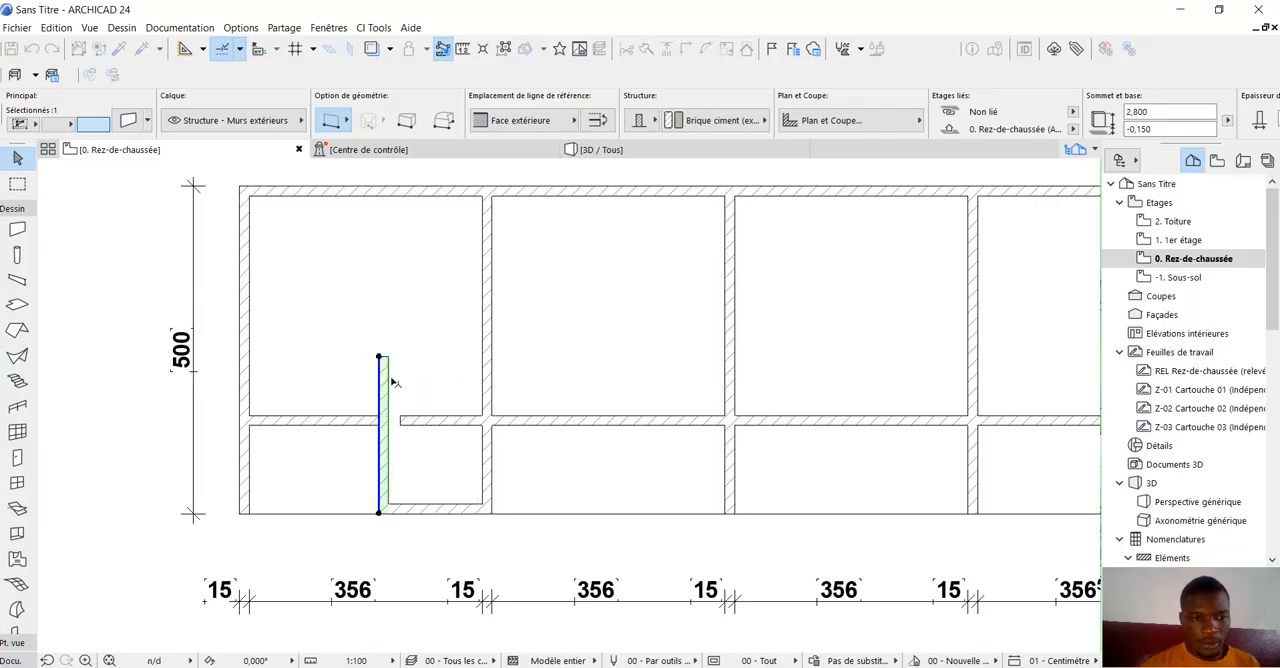
Move the short loose segment of the lengthwise interior wall up to the extended partition's upper end.
{"action": "left_click", "coordinate": [412, 419]}
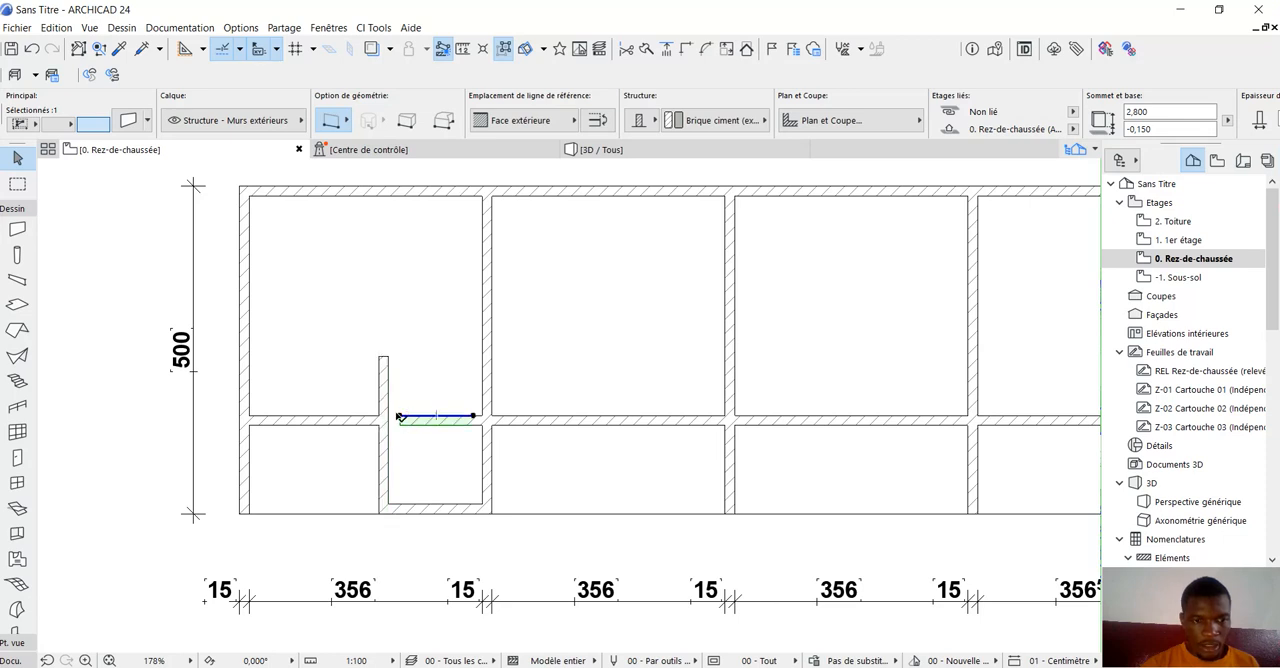
{"action": "left_click", "coordinate": [387, 431]}
{"action": "left_click", "coordinate": [399, 418]}
{"action": "left_click", "coordinate": [400, 417]}
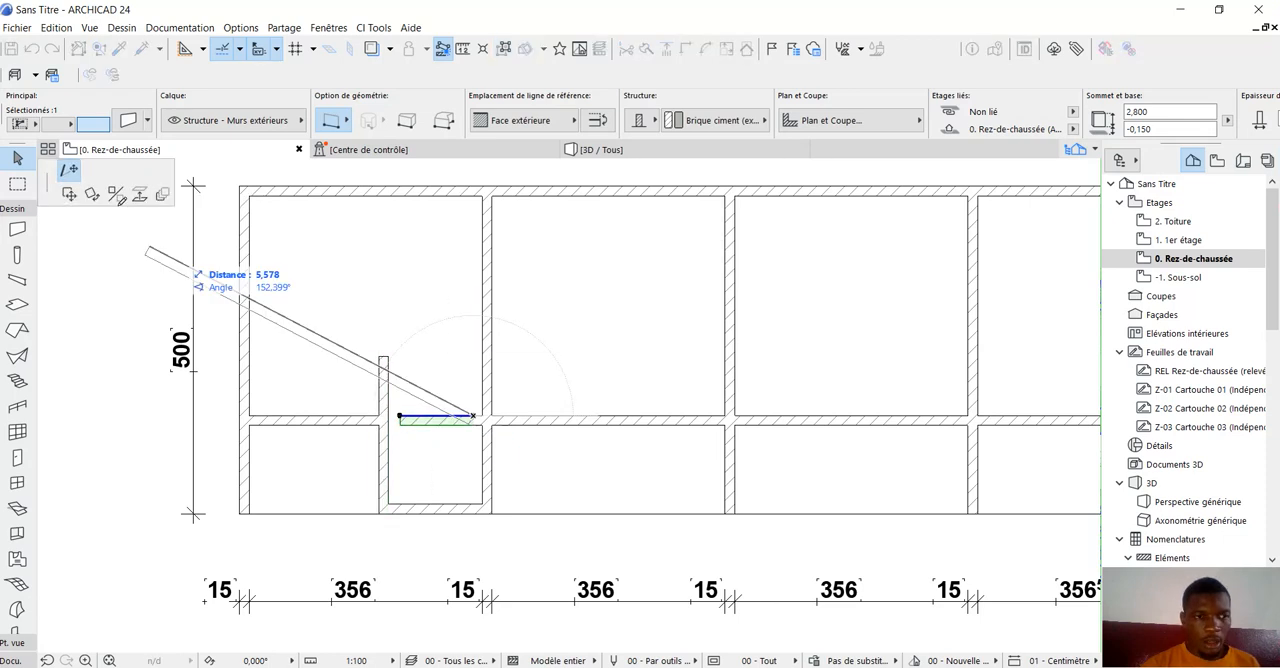
{"action": "scroll", "coordinate": [386, 362], "scroll_direction": "up", "scroll_amount": 3}
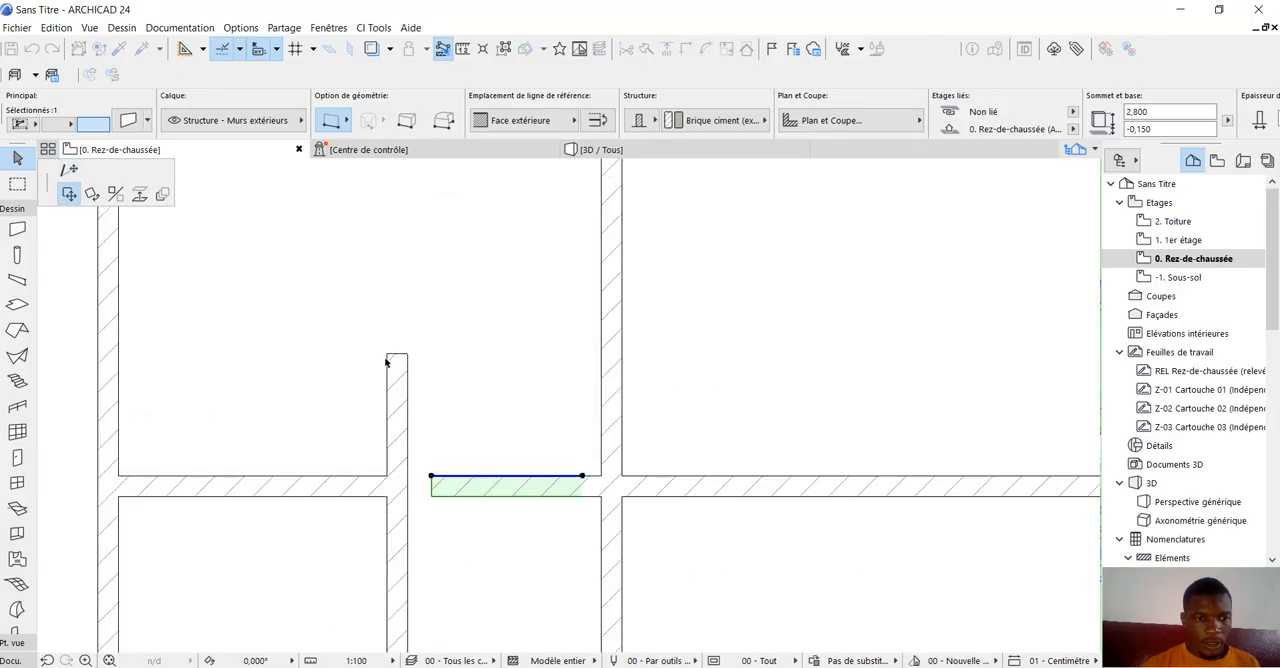
{"action": "left_click", "coordinate": [389, 352]}
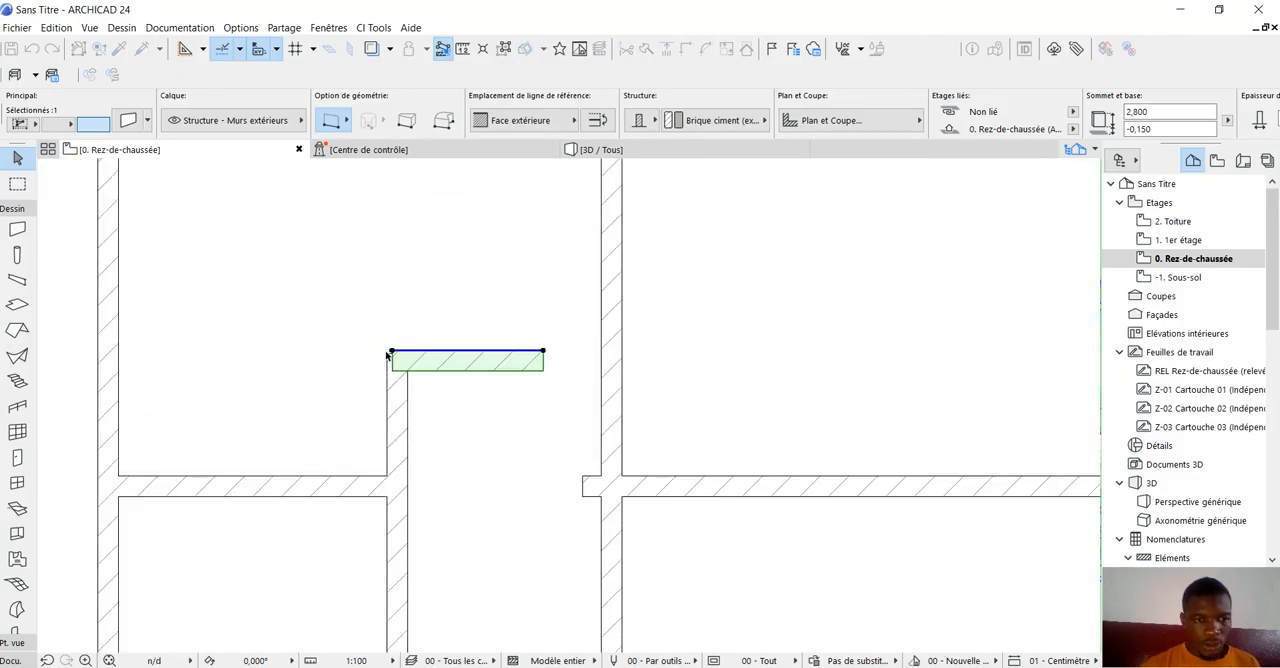
Undo the last wall move and redo it.
{"action": "scroll", "coordinate": [334, 234], "scroll_direction": "up", "scroll_amount": 2}
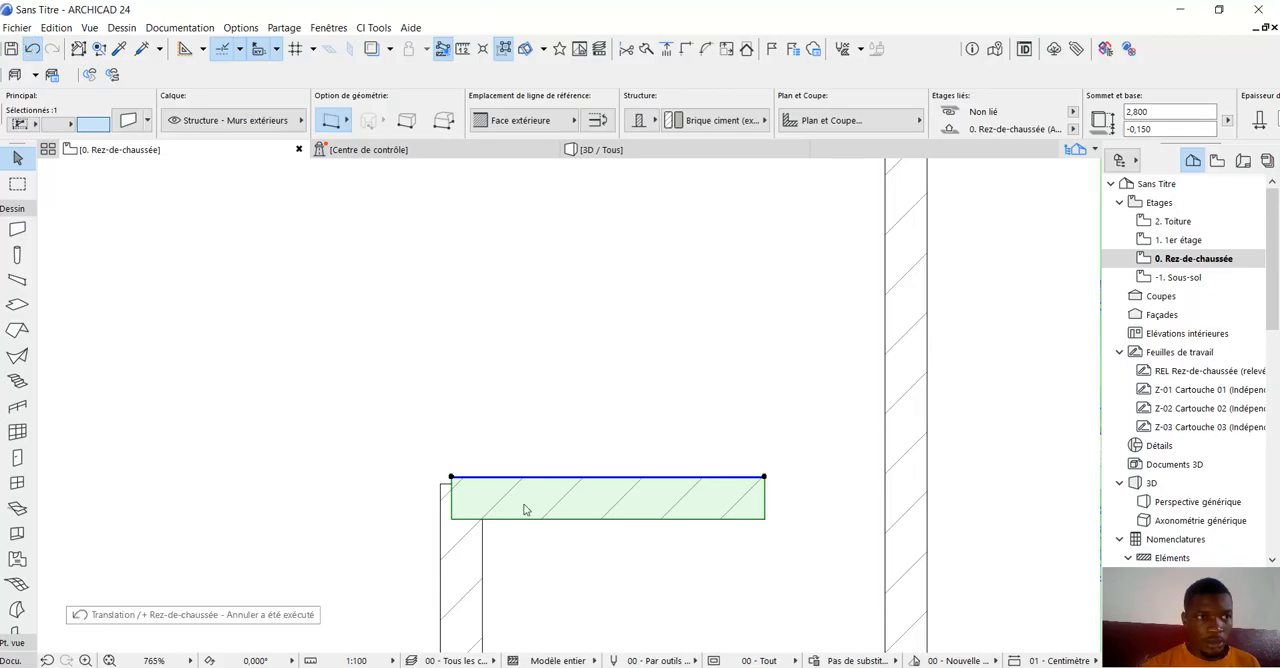
{"action": "key", "text": "ctrl+z"}
{"action": "scroll", "coordinate": [436, 398], "scroll_direction": "down", "scroll_amount": 3}
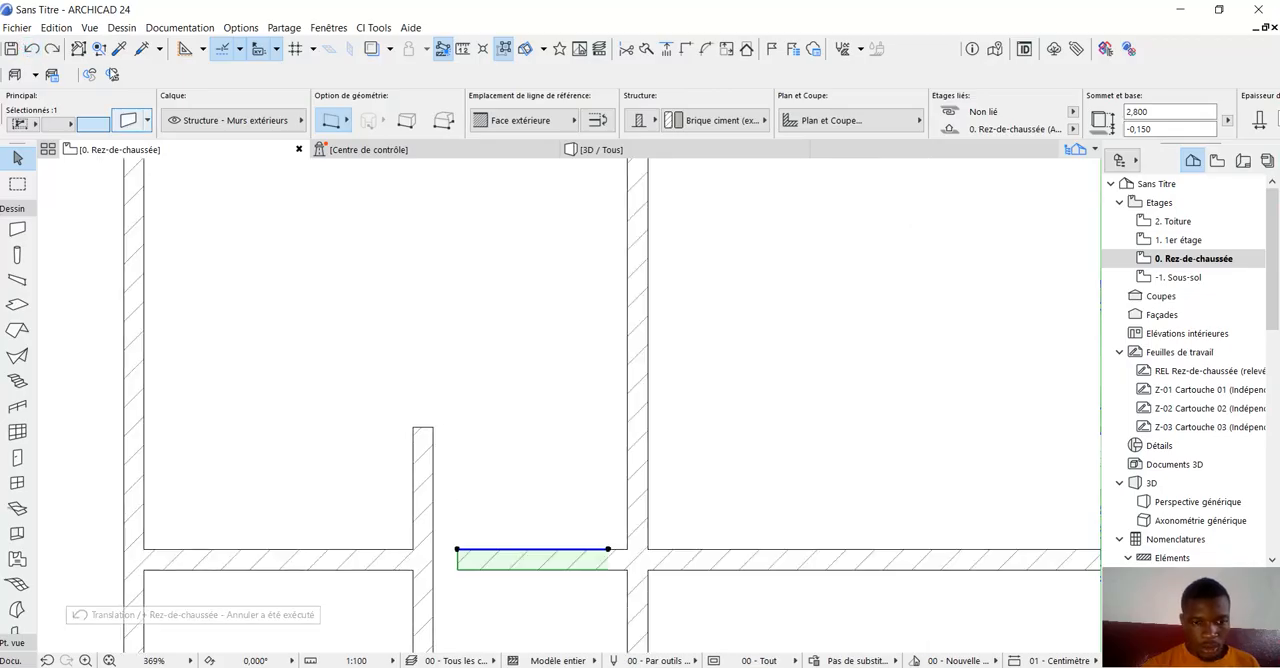
{"action": "key", "text": "ctrl+shift+z"}
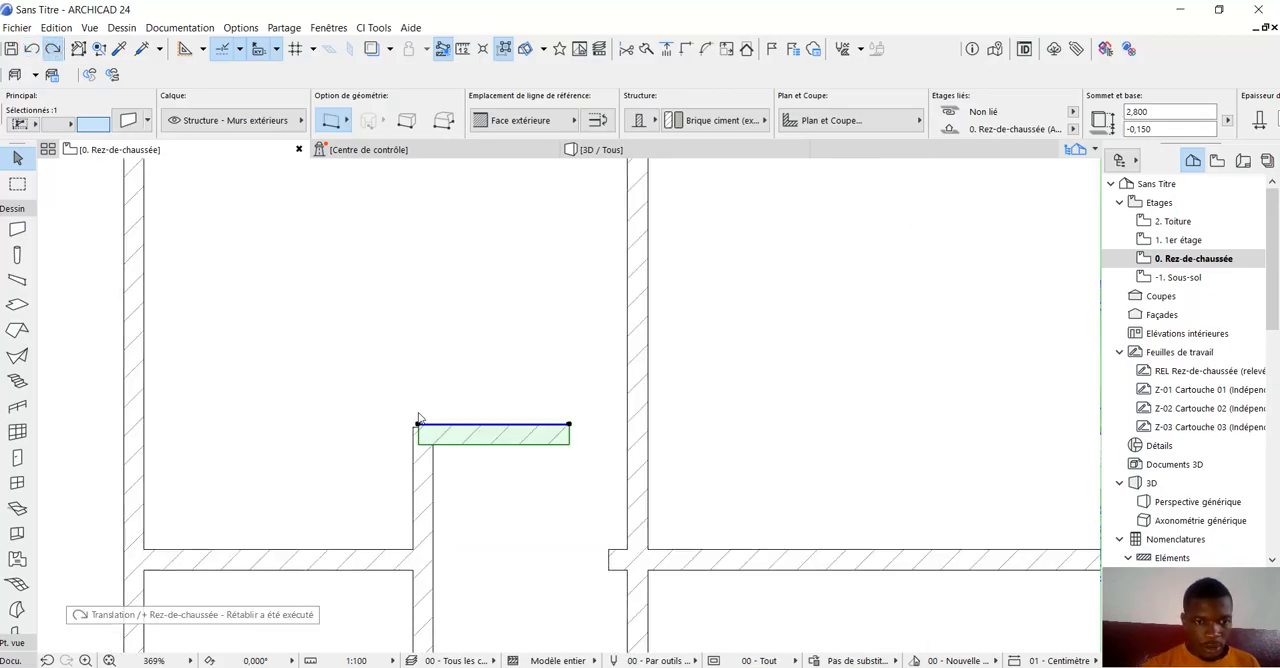
Shift the moved wall so its left reference point snaps onto the partition's upper-left corner.
{"action": "scroll", "coordinate": [419, 418], "scroll_direction": "up", "scroll_amount": 2}
{"action": "left_click", "coordinate": [418, 436]}
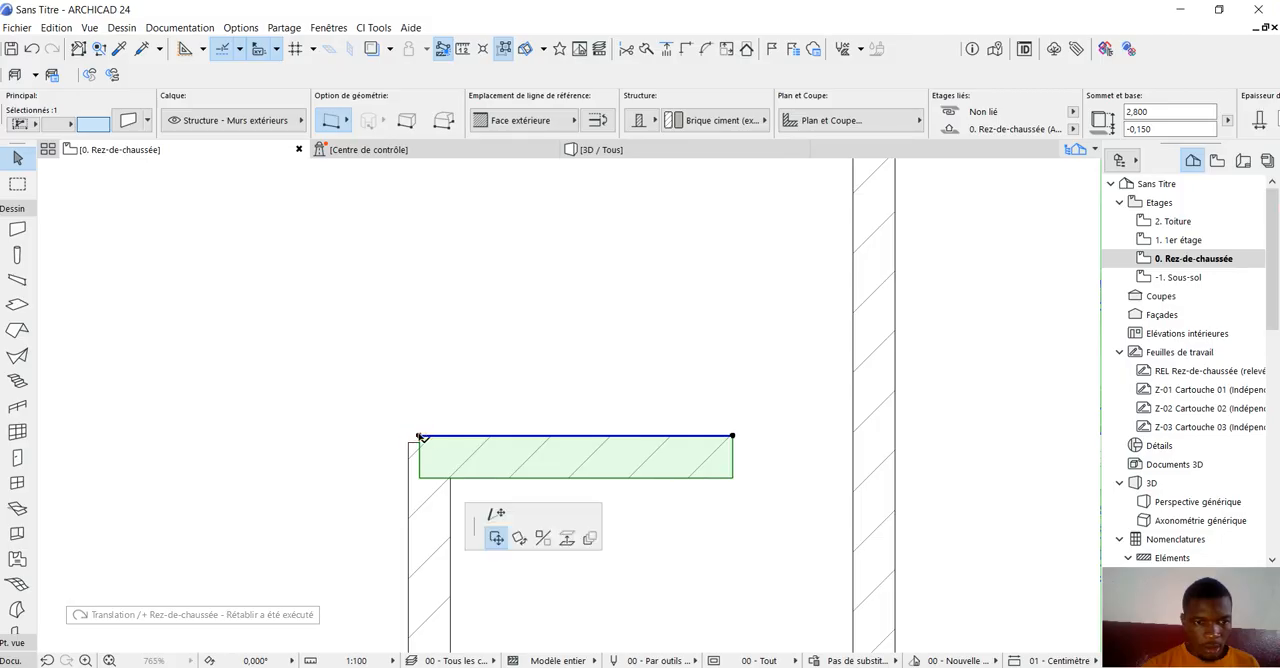
{"action": "left_click", "coordinate": [410, 443]}
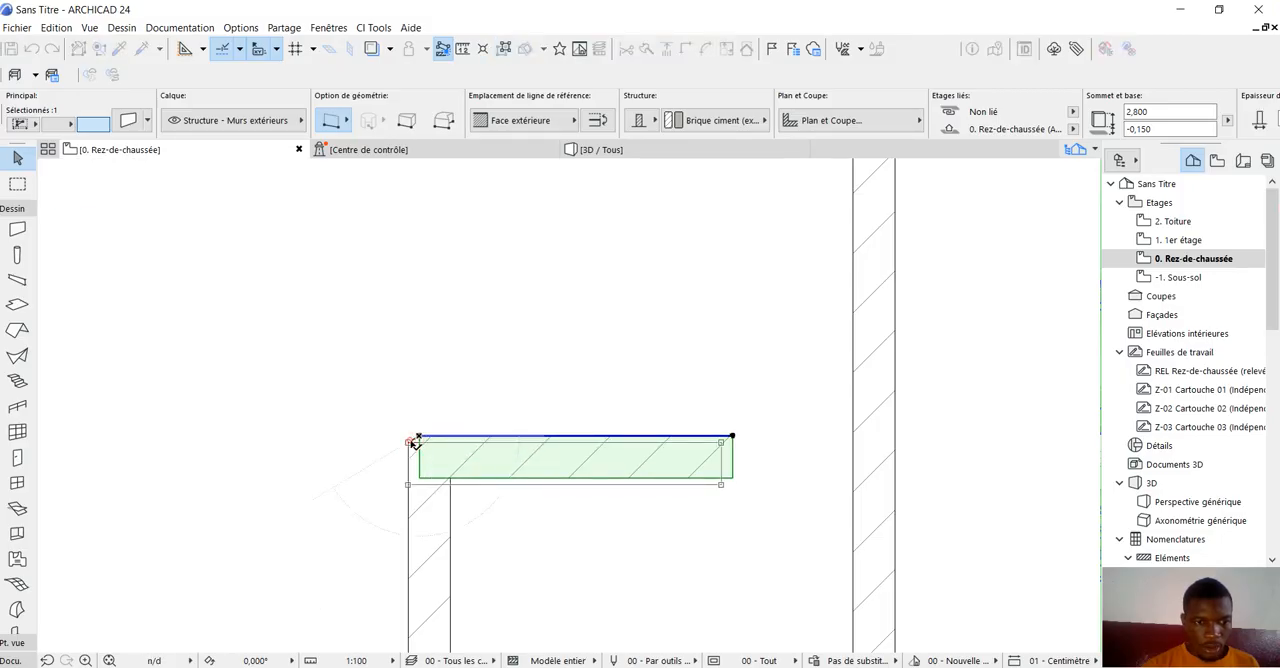
Stretch the moved wall horizontally to the first inner cross wall, about 1,58 m long, and clear the selection.
{"action": "scroll", "coordinate": [360, 337], "scroll_direction": "down", "scroll_amount": 8}
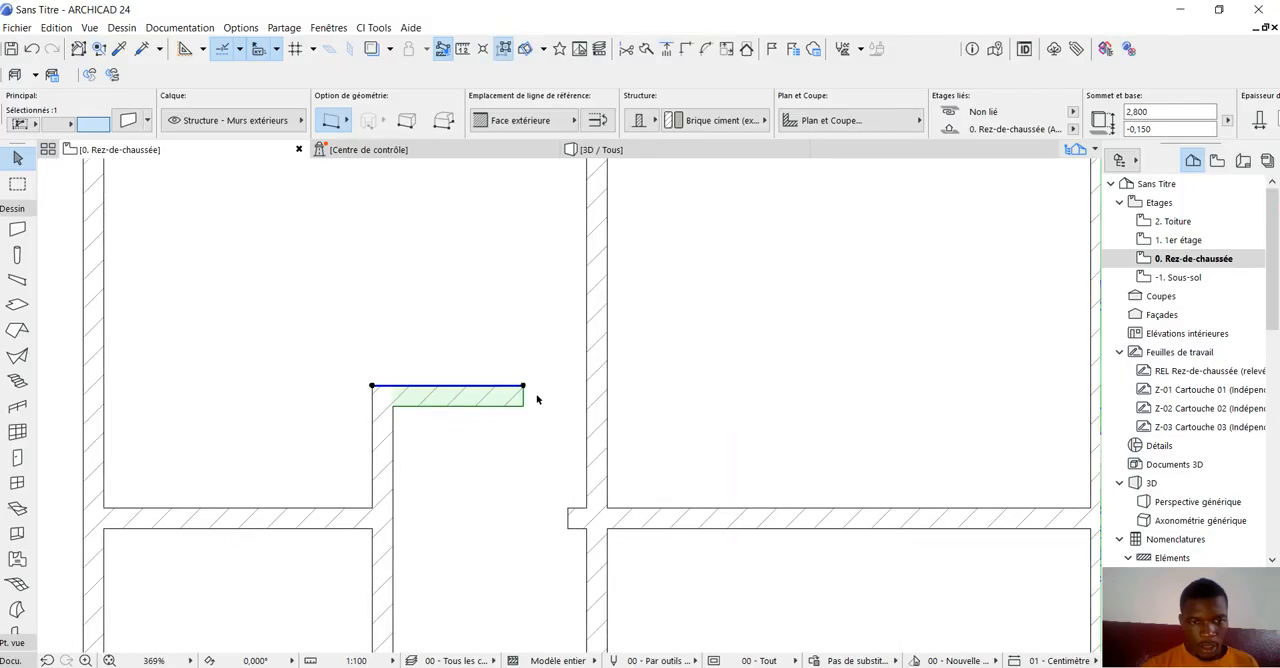
{"action": "scroll", "coordinate": [540, 395], "scroll_direction": "up", "scroll_amount": 2}
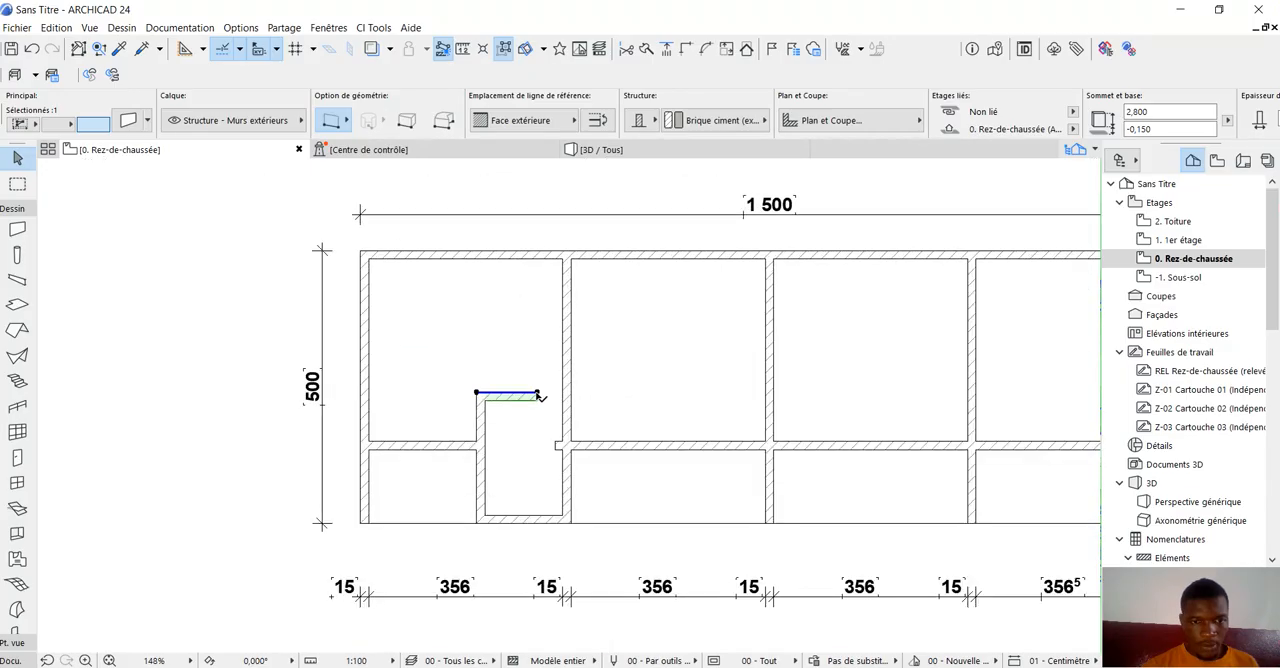
{"action": "left_click", "coordinate": [538, 393]}
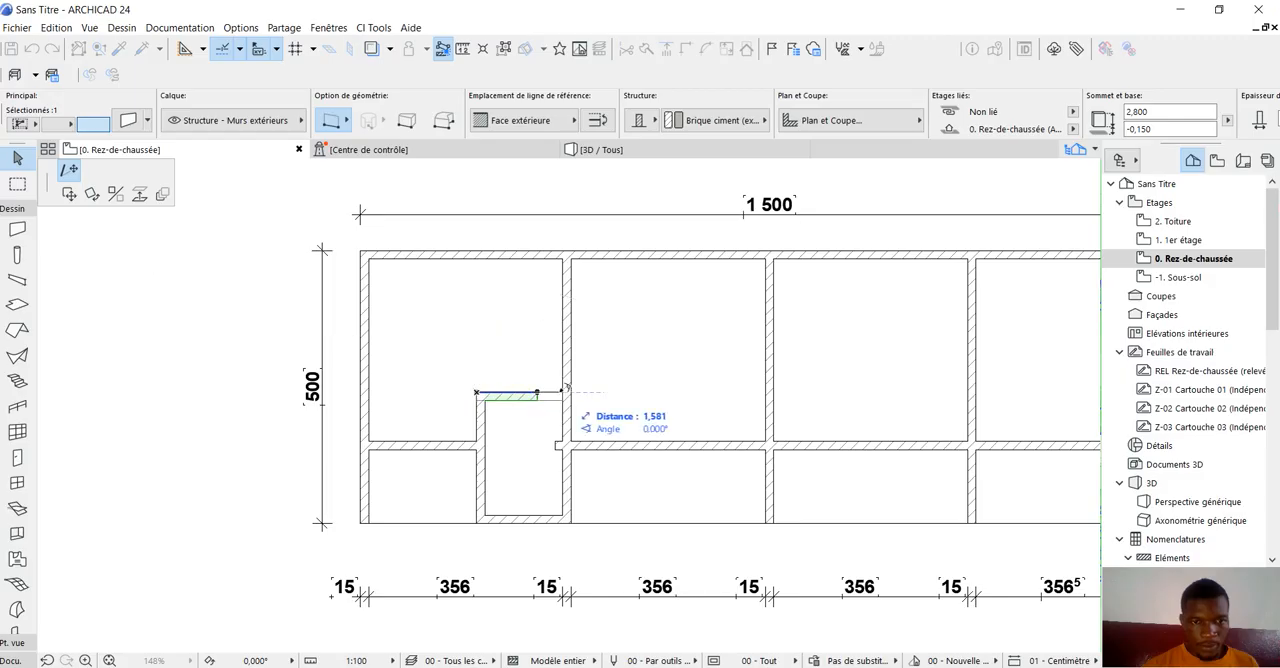
{"action": "left_click", "coordinate": [562, 394]}
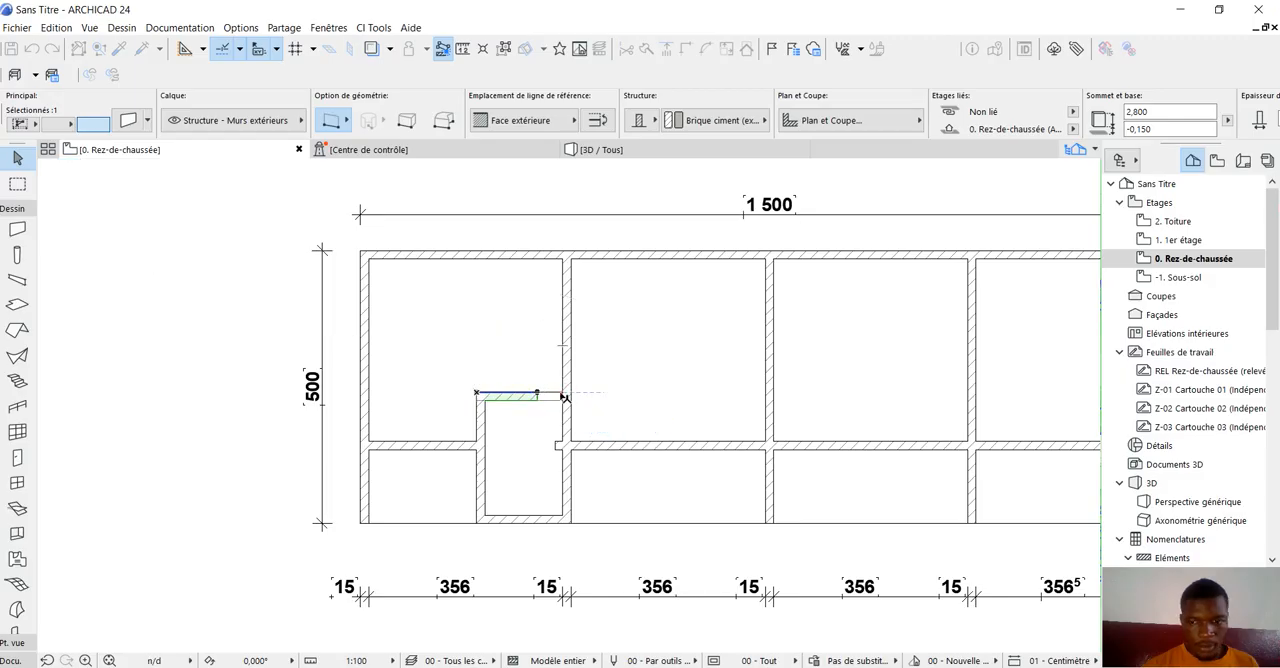
{"action": "left_click", "coordinate": [194, 282]}
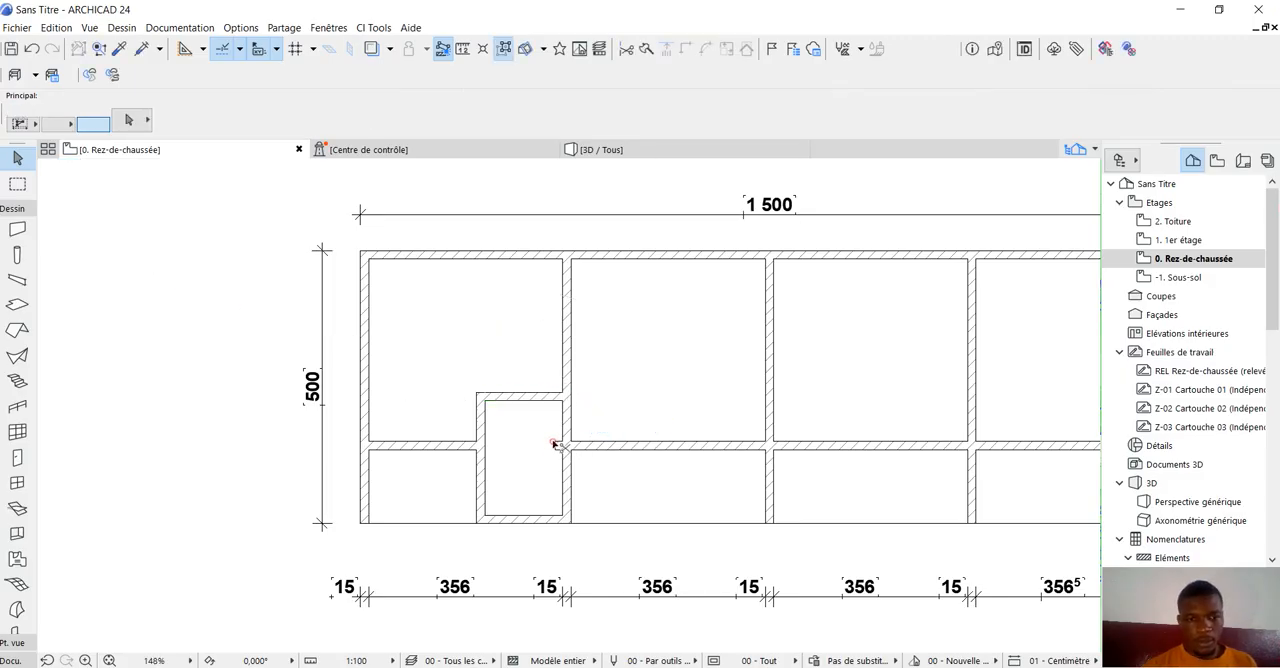
Duplicate the small room's three walls by incremental translation with 4 copies, spaced about 3,71 m horizontally from the first cross wall to the second.
{"action": "scroll", "coordinate": [367, 380], "scroll_direction": "down", "scroll_amount": 4}
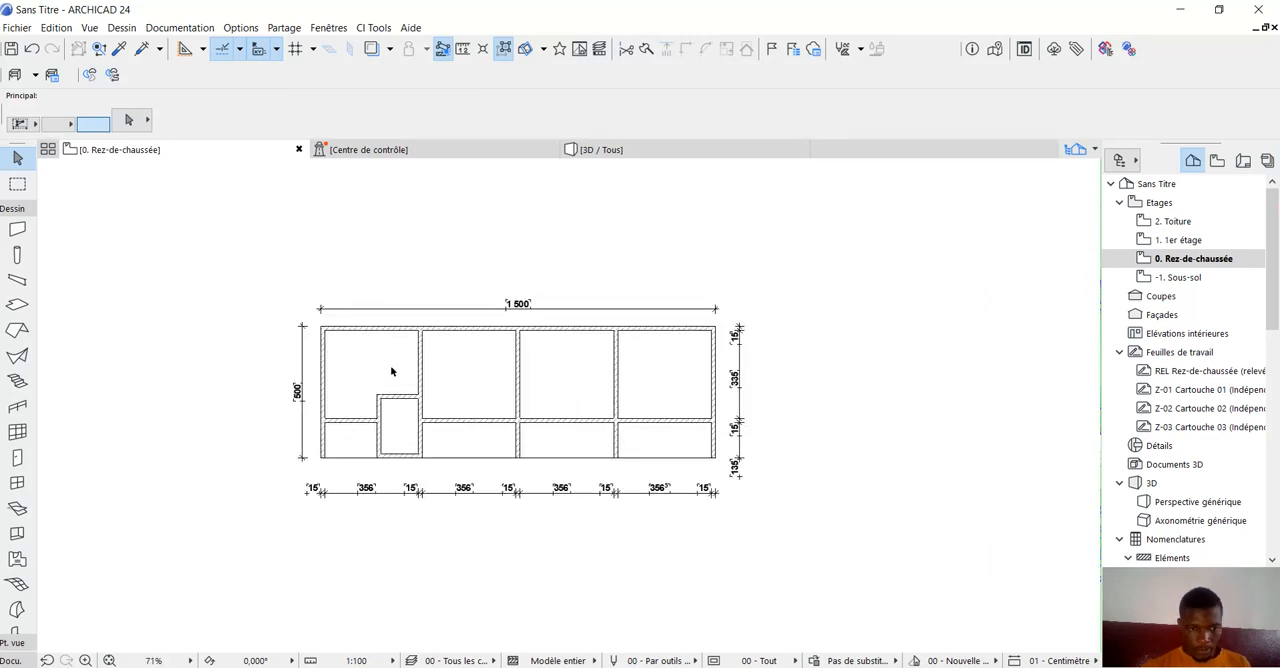
{"action": "scroll", "coordinate": [406, 361], "scroll_direction": "up", "scroll_amount": 1}
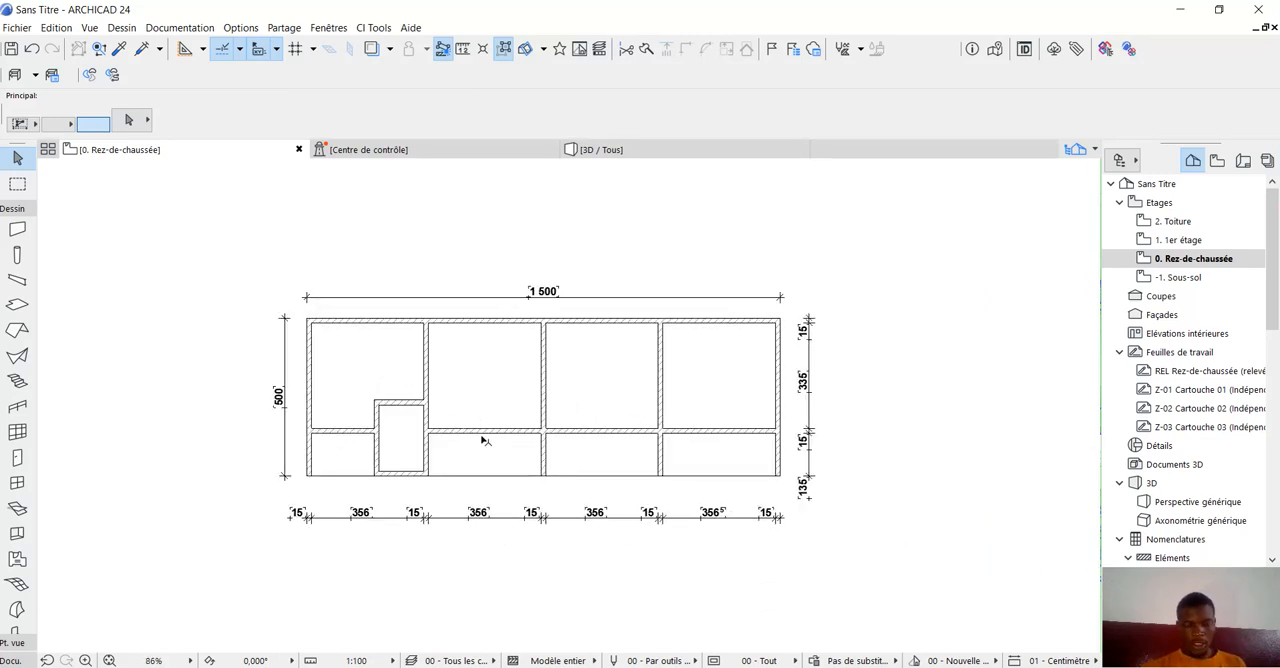
{"action": "left_click", "coordinate": [374, 419]}
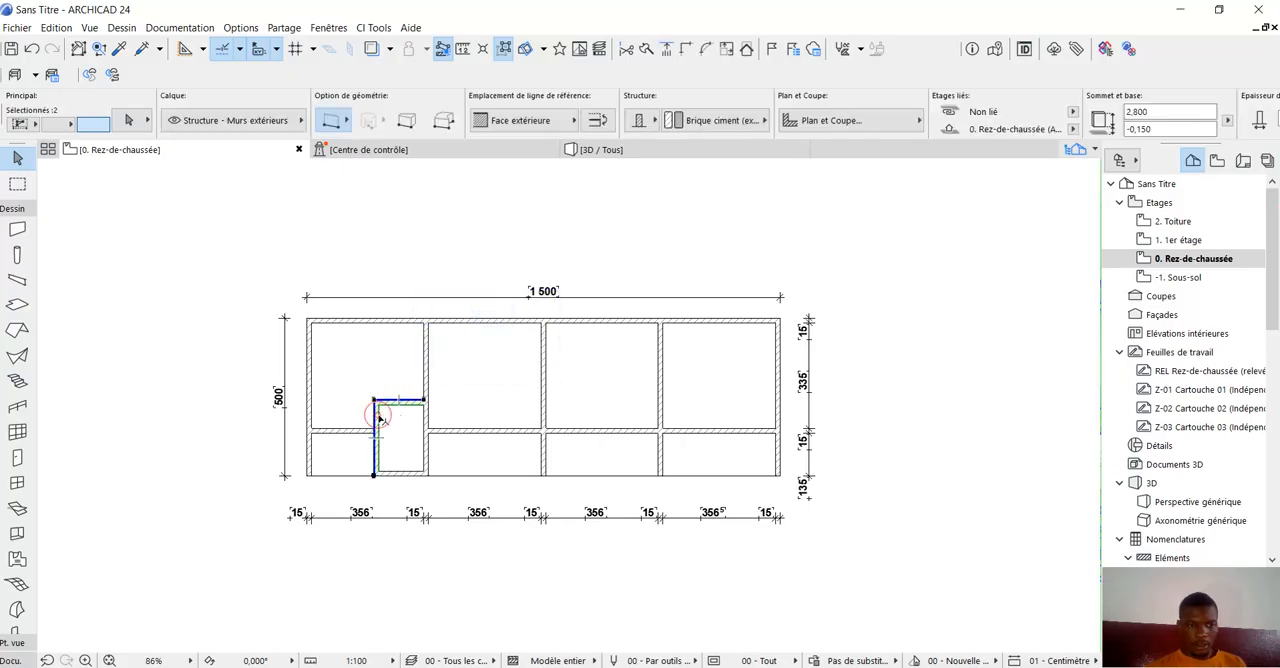
{"action": "left_click", "coordinate": [410, 475], "text": "shift"}
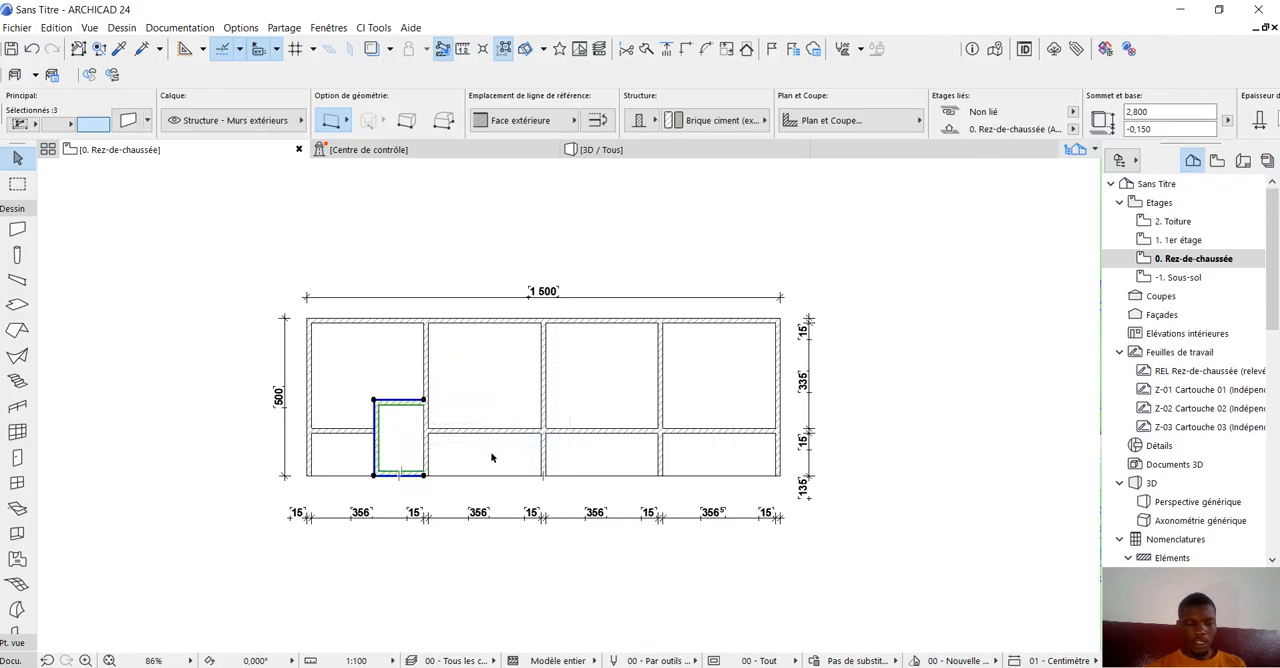
{"action": "scroll", "coordinate": [435, 448], "scroll_direction": "up", "scroll_amount": 2}
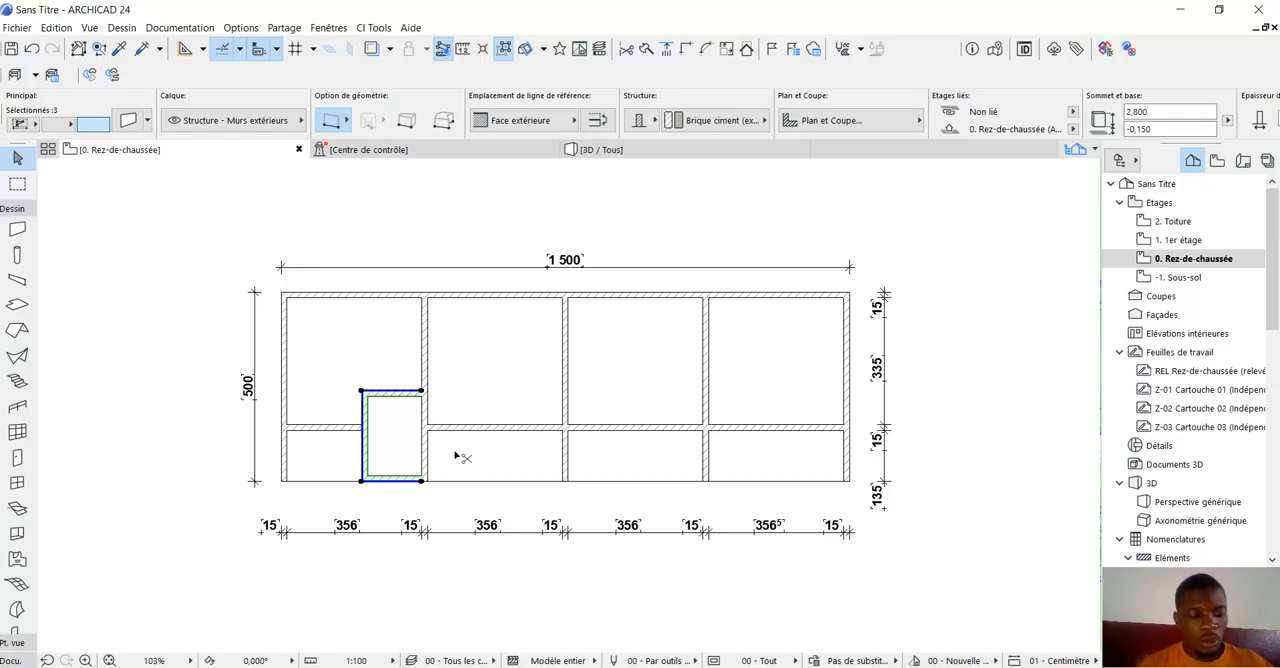
{"action": "key", "text": "ctrl+u"}
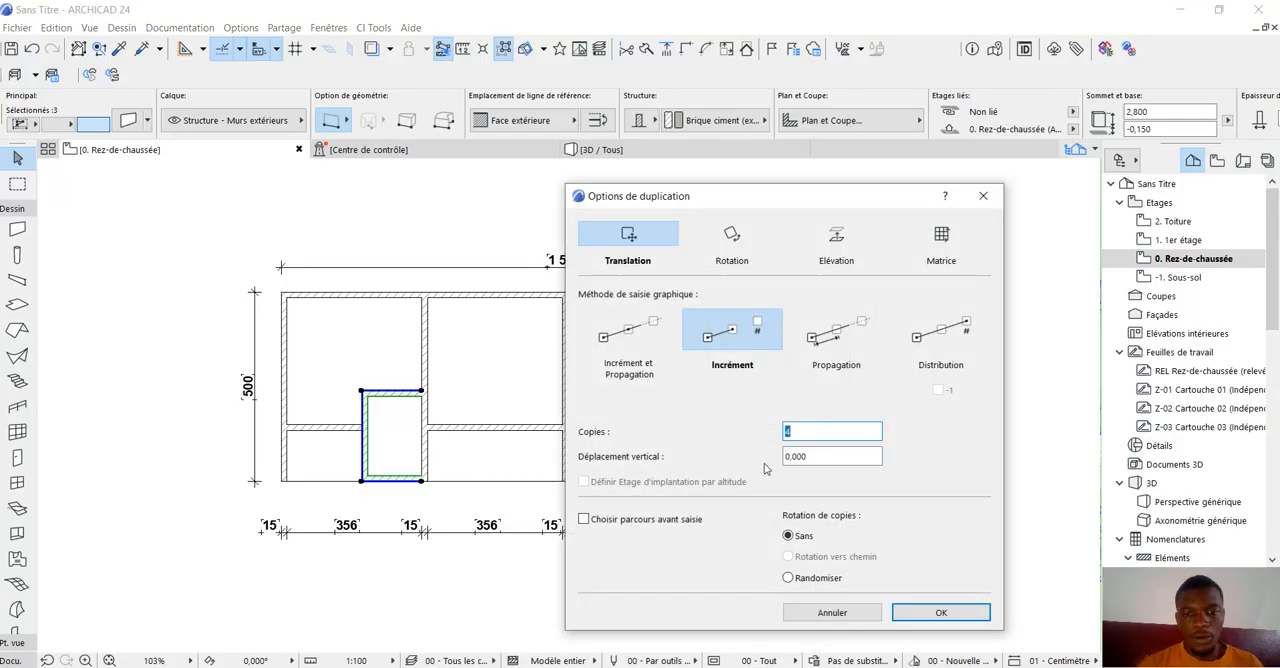
{"action": "left_click", "coordinate": [940, 613]}
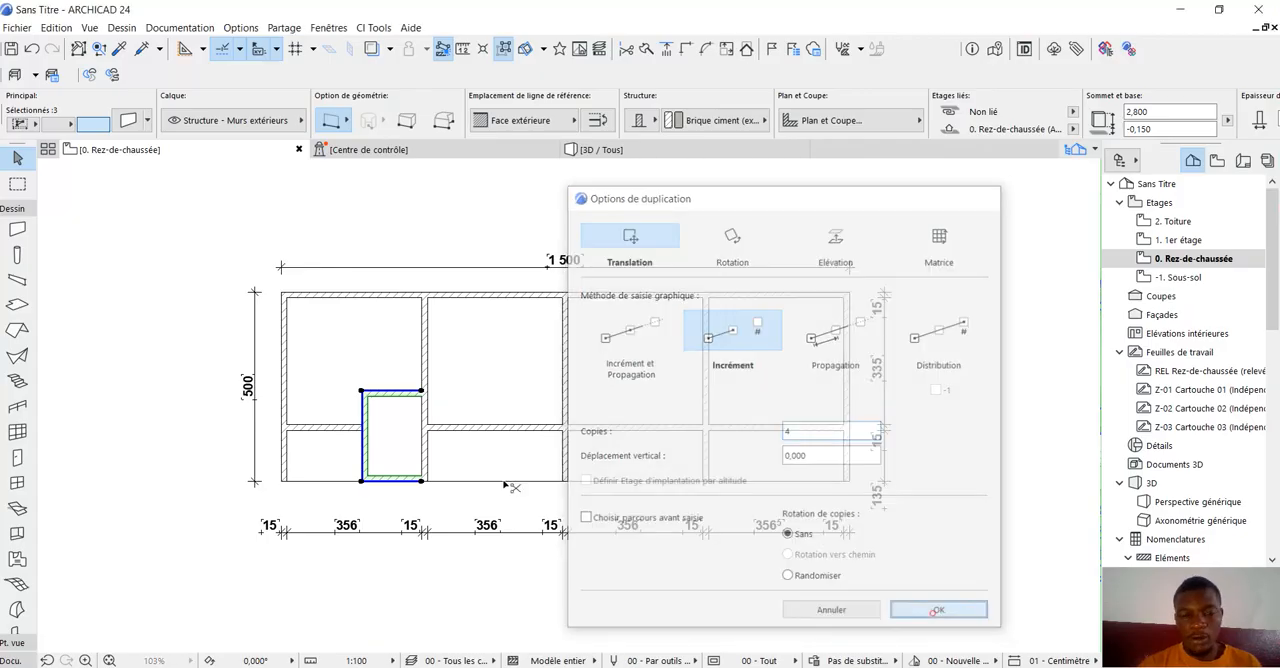
{"action": "scroll", "coordinate": [366, 397], "scroll_direction": "up", "scroll_amount": 2}
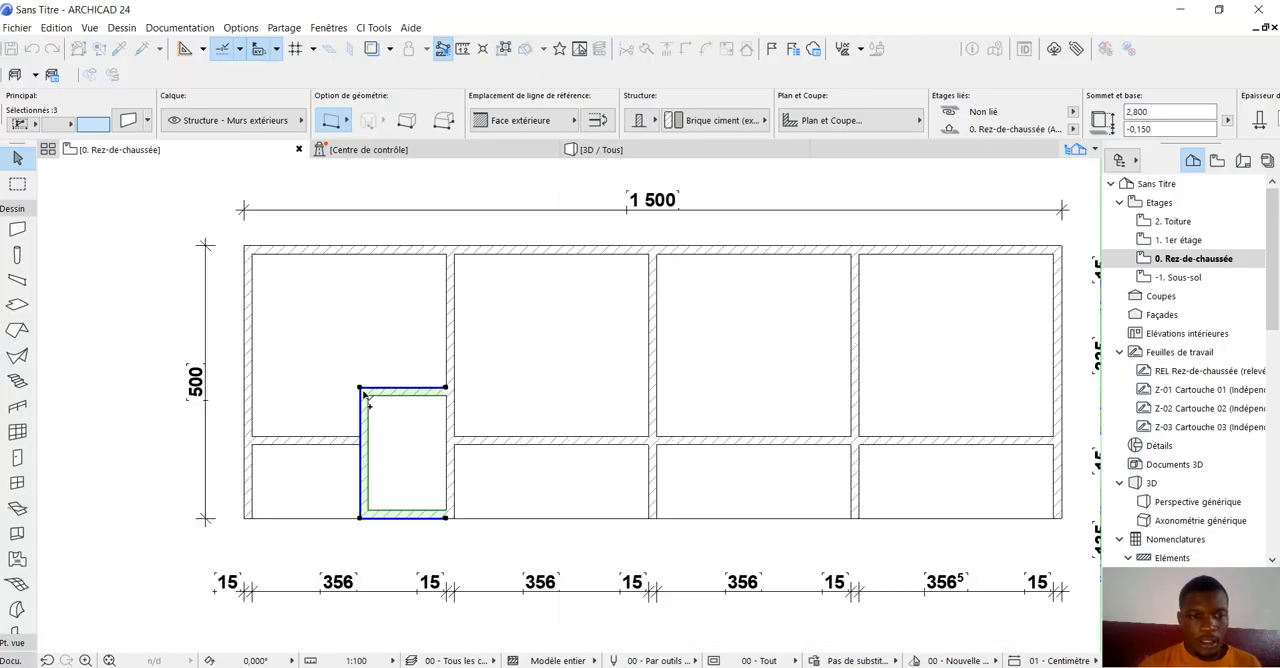
{"action": "left_click", "coordinate": [446, 388]}
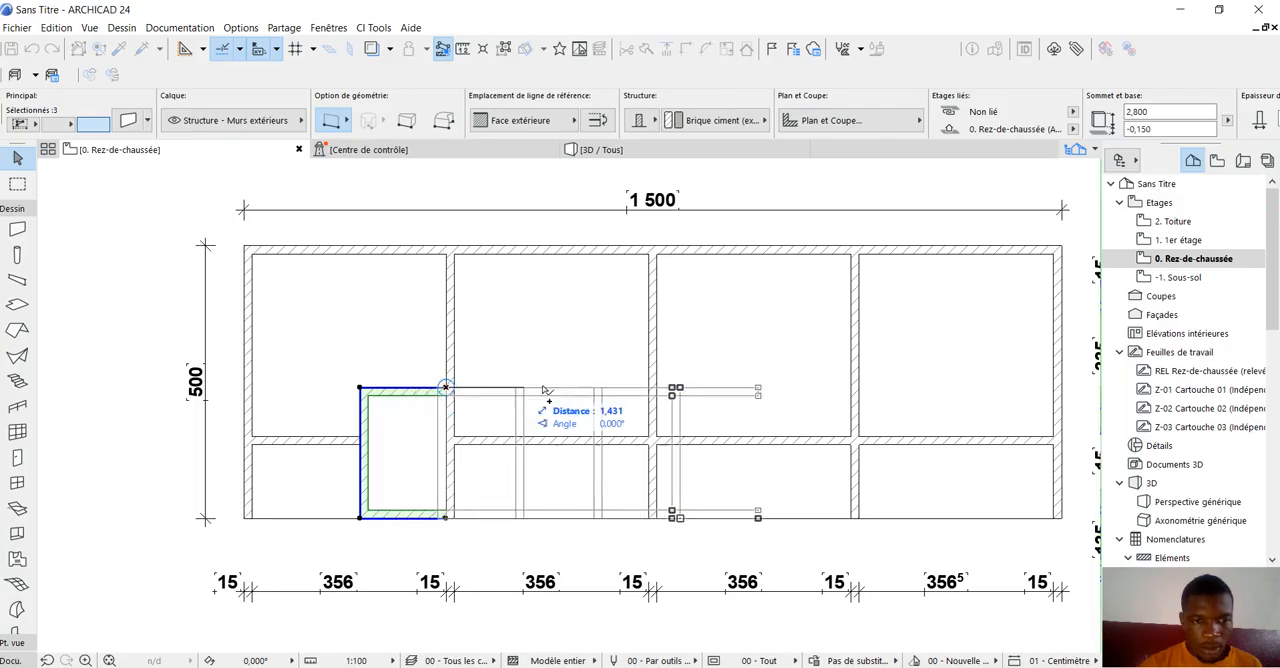
{"action": "left_click", "coordinate": [648, 392]}
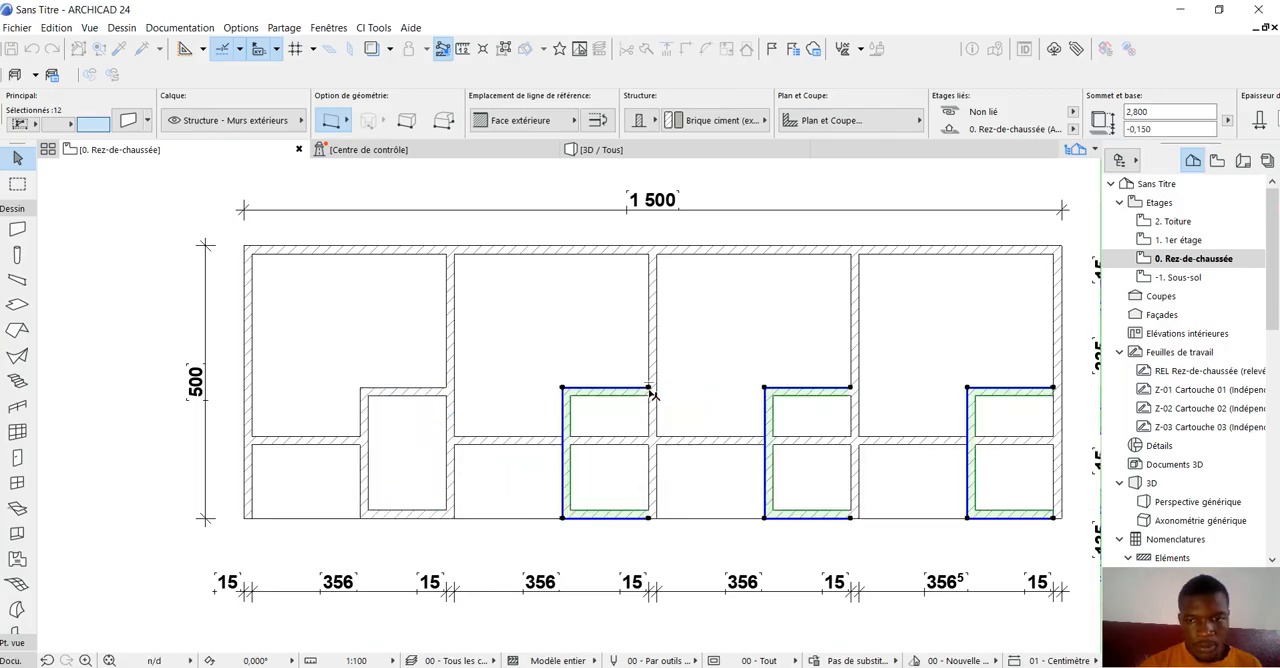
{"action": "scroll", "coordinate": [425, 390], "scroll_direction": "down", "scroll_amount": 5}
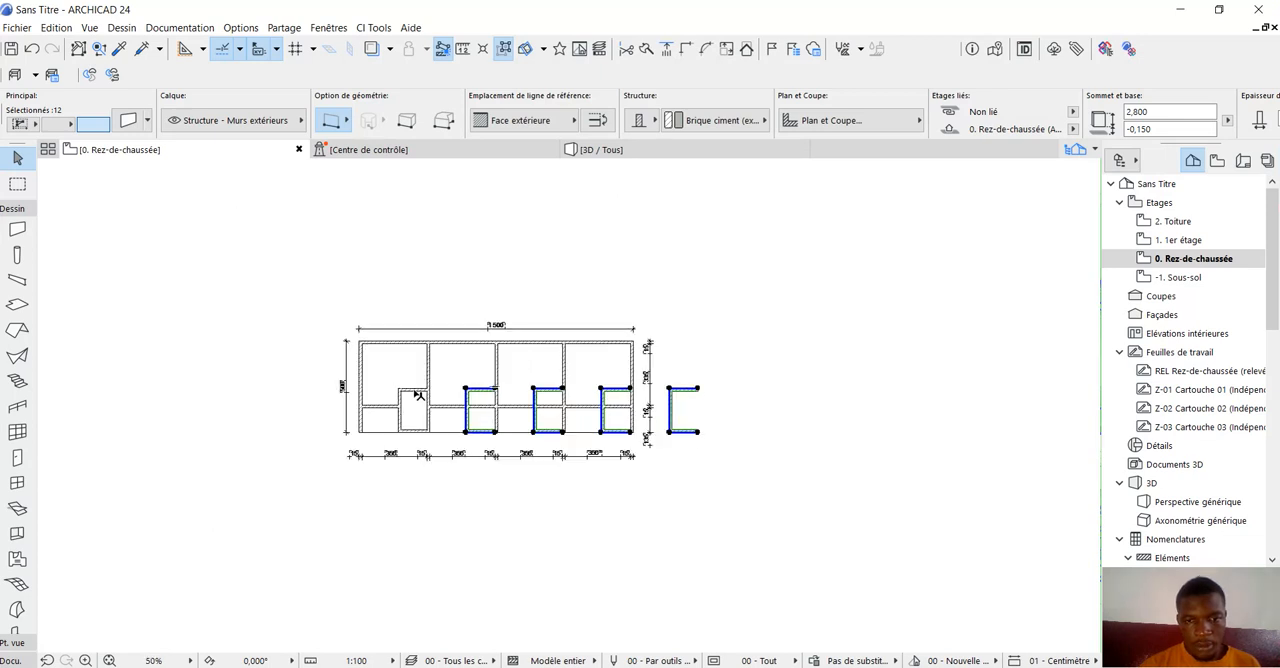
Clear the selection and delete the surplus copy of the small room's three walls outside the building.
{"action": "left_click", "coordinate": [694, 314]}
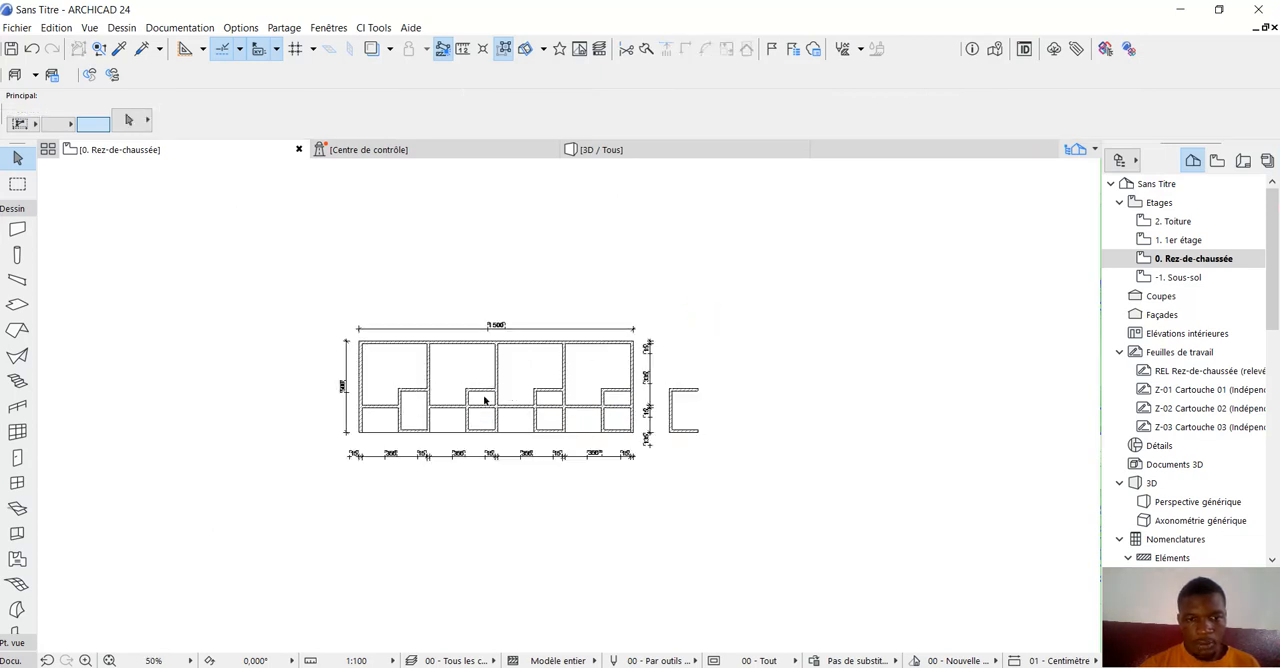
{"action": "scroll", "coordinate": [490, 402], "scroll_direction": "up", "scroll_amount": 2}
{"action": "left_click_drag", "start_coordinate": [737, 354], "coordinate": [819, 483]}
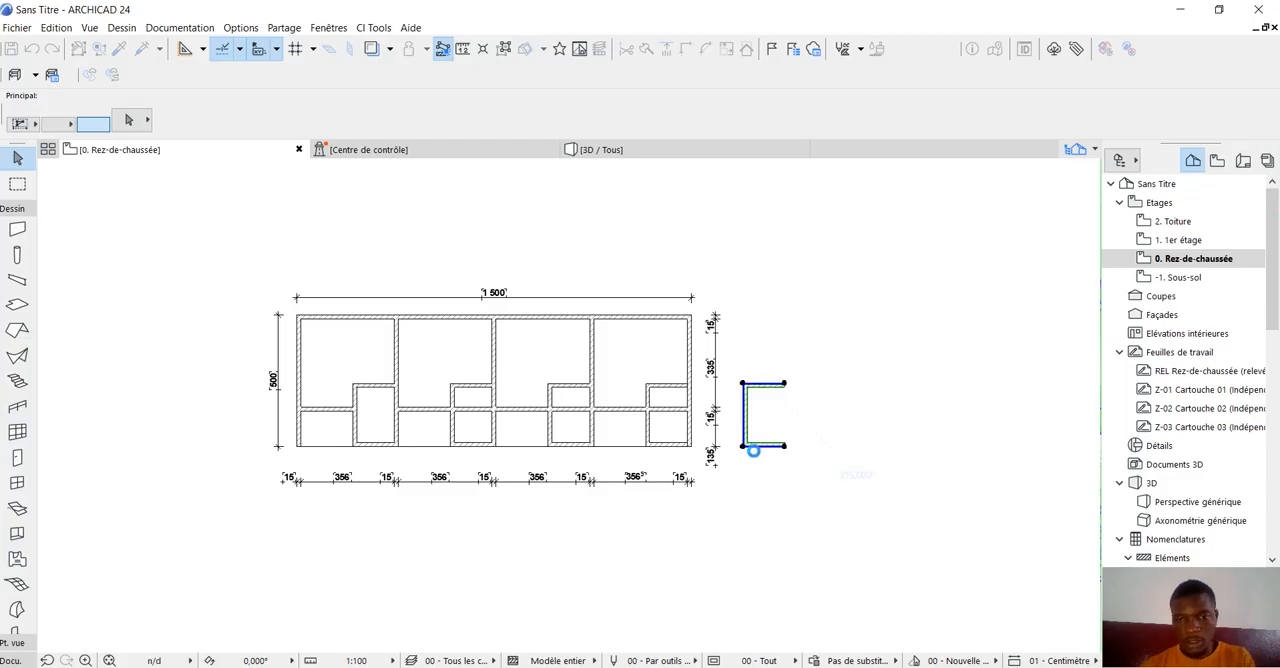
{"action": "key", "text": "Delete"}
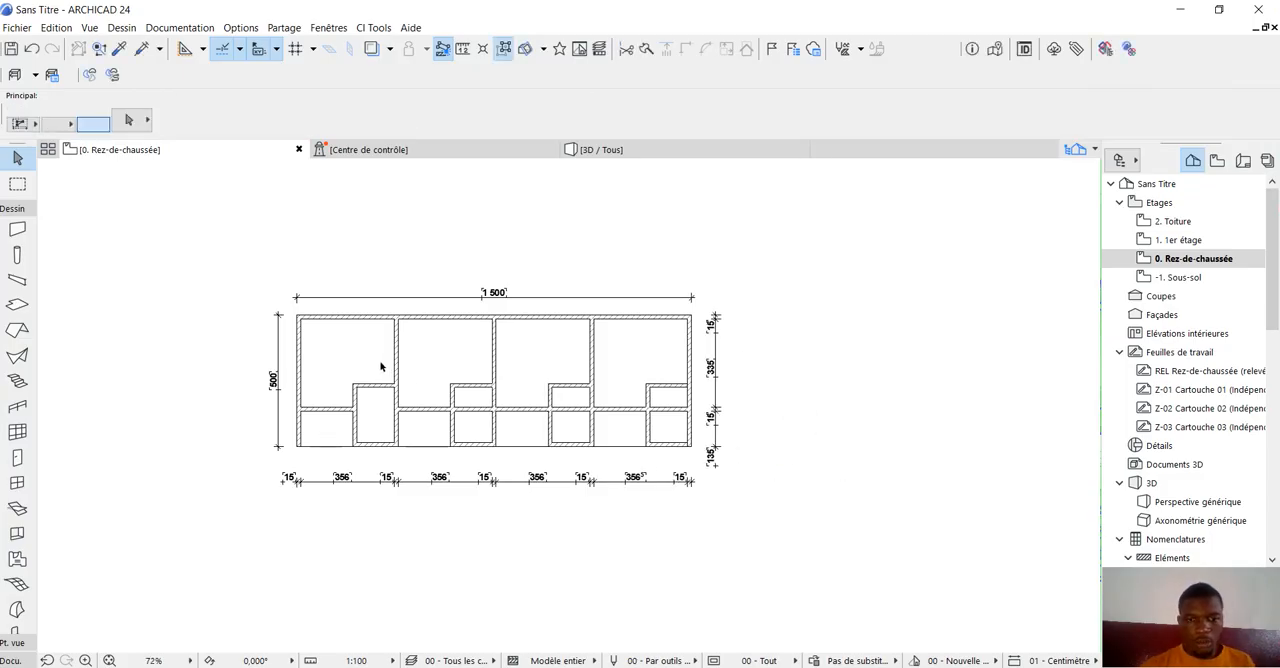
Try to move the fourth unit's lower small-room wall toward the building's outer corner, and undo the move.
{"action": "scroll", "coordinate": [365, 360], "scroll_direction": "up", "scroll_amount": 2}
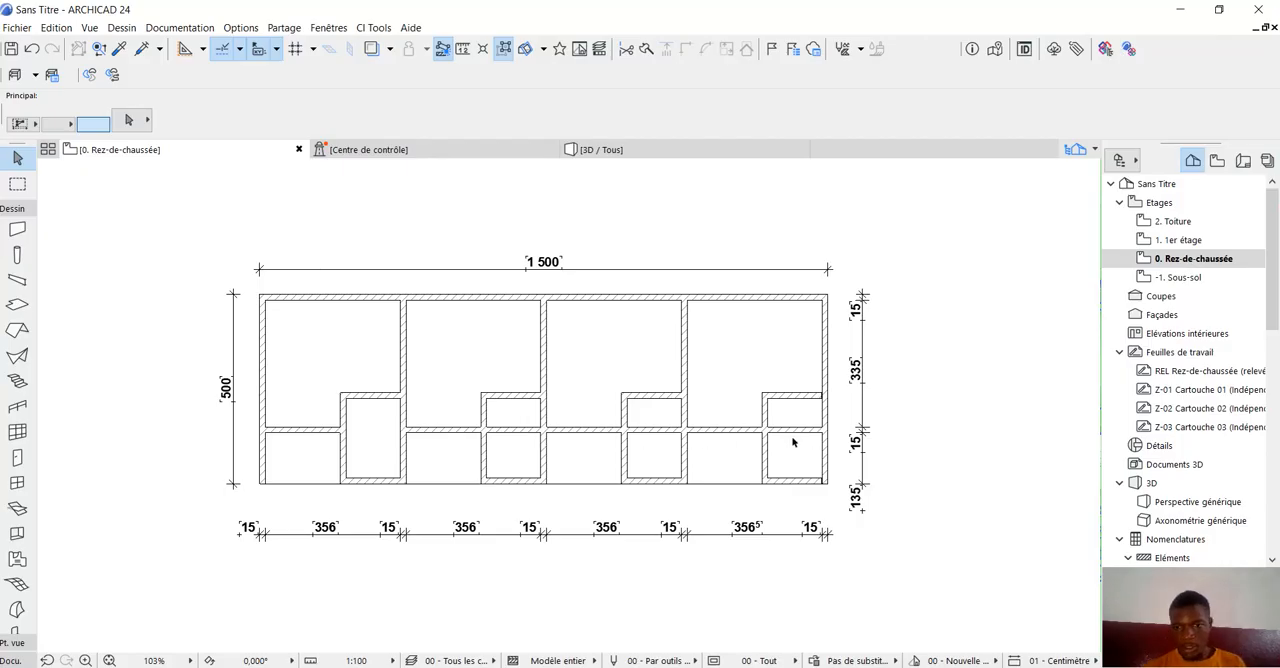
{"action": "scroll", "coordinate": [826, 467], "scroll_direction": "up", "scroll_amount": 5}
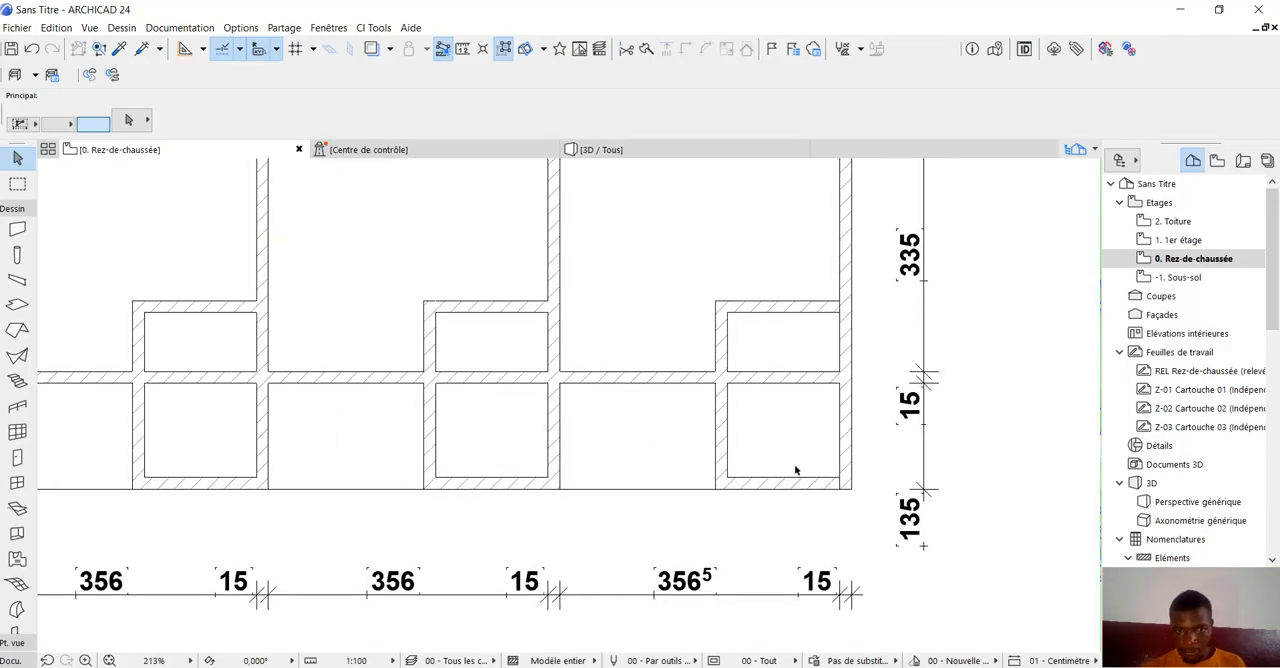
{"action": "scroll", "coordinate": [818, 481], "scroll_direction": "up", "scroll_amount": 2}
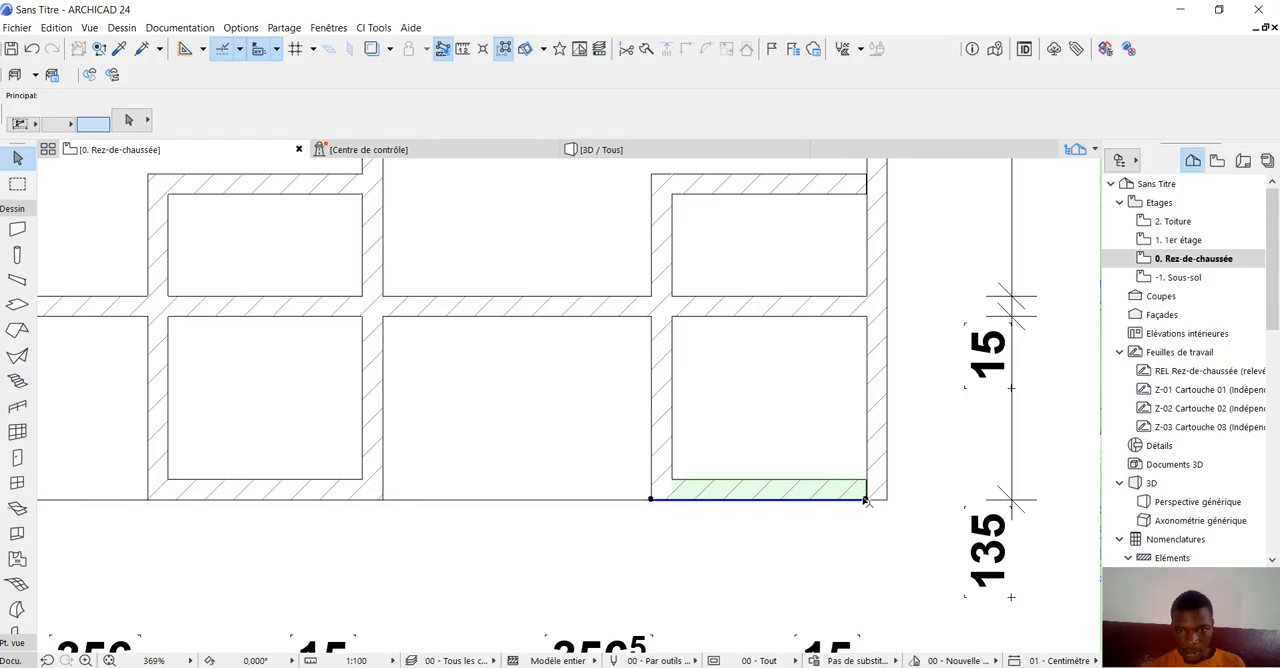
{"action": "left_click", "coordinate": [866, 500]}
{"action": "left_click_drag", "start_coordinate": [866, 500], "coordinate": [905, 519]}
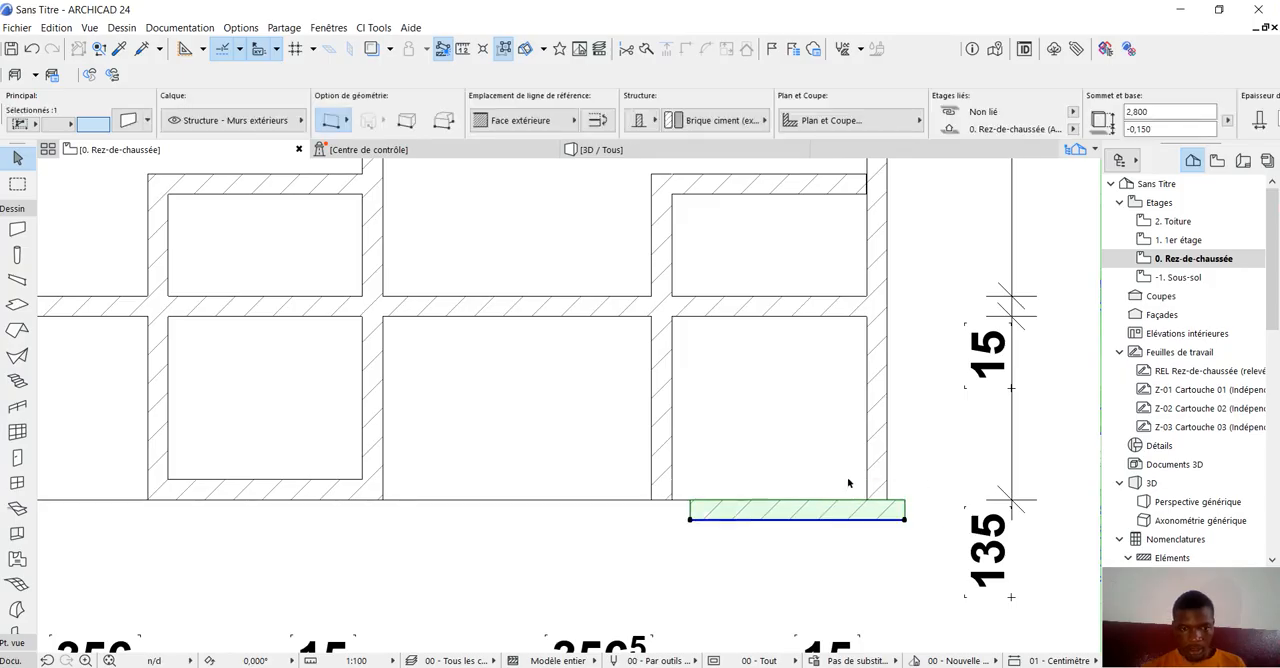
{"action": "left_click", "coordinate": [849, 483]}
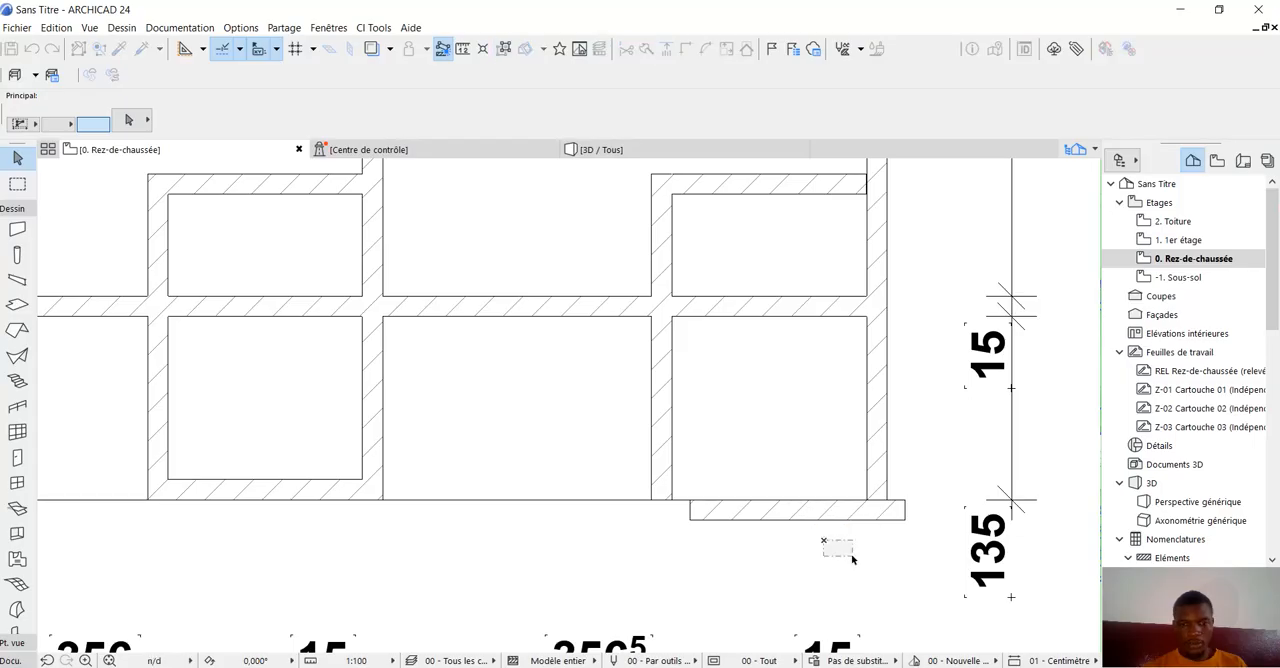
{"action": "left_click", "coordinate": [32, 49]}
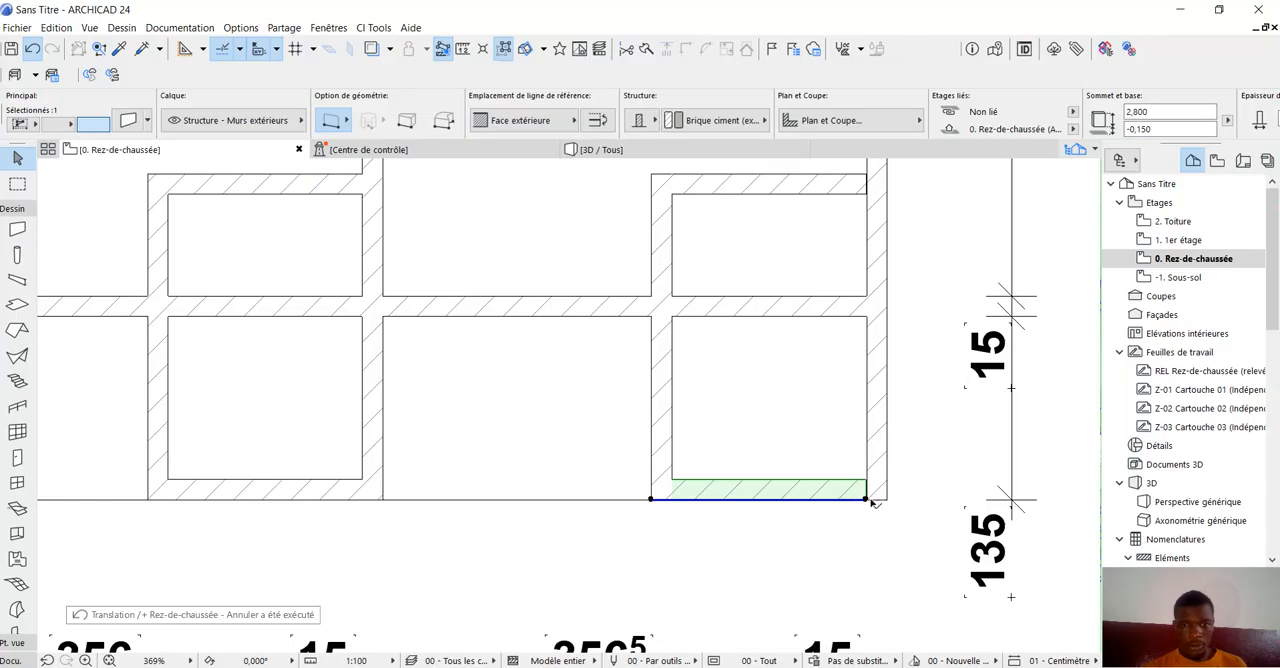
Stretch the fourth unit's lower small-room wall horizontally into the thickness of the end outer wall and clear the selection.
{"action": "left_click", "coordinate": [866, 500]}
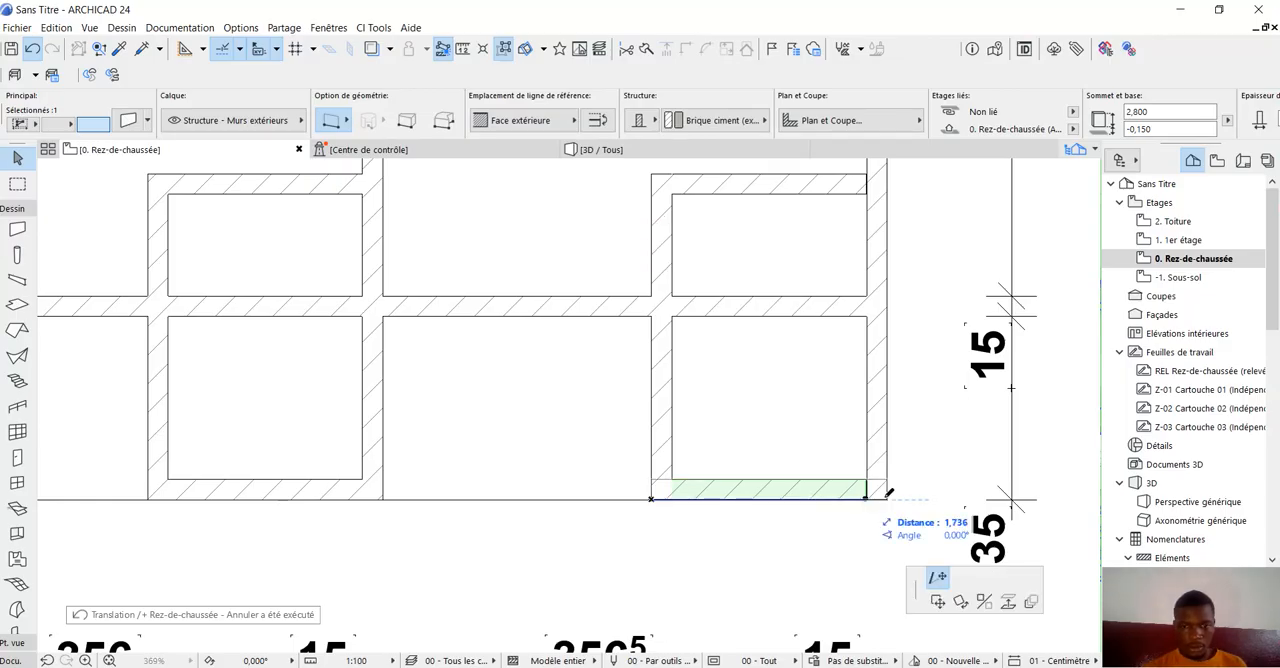
{"action": "left_click", "coordinate": [881, 494]}
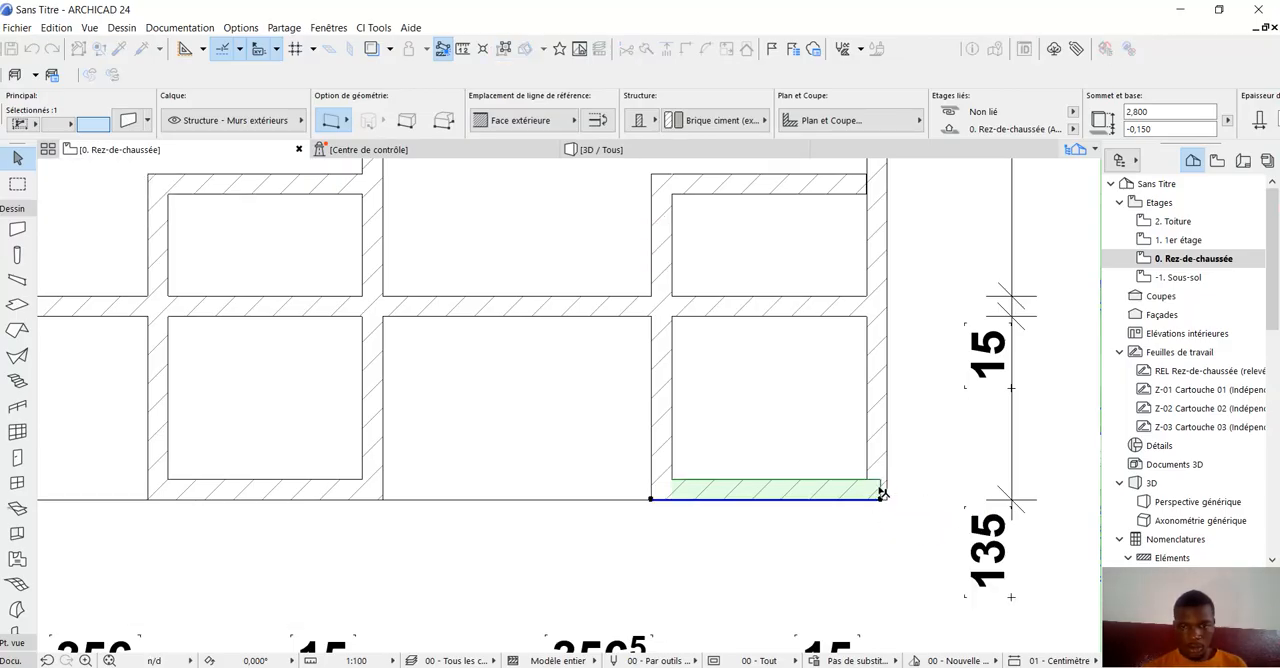
{"action": "left_click", "coordinate": [792, 558]}
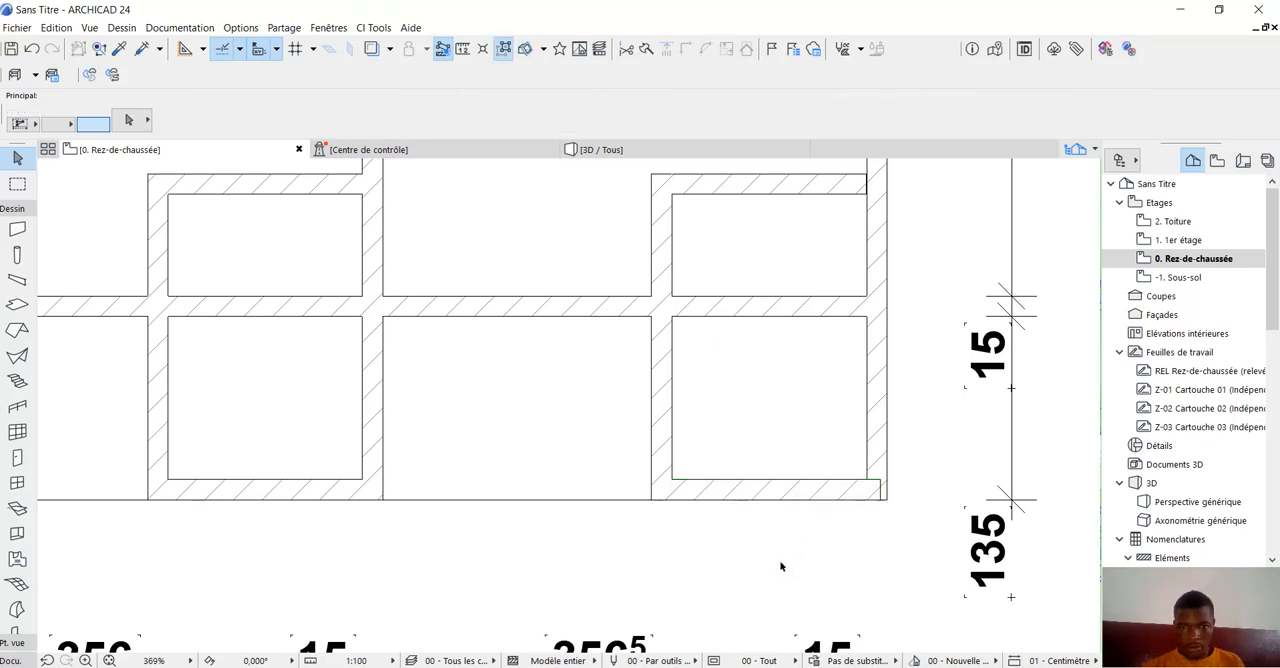
Intersect the end outer wall with the fourth unit's lower small-room wall so they join at the building corner.
{"action": "scroll", "coordinate": [792, 558], "scroll_direction": "down", "scroll_amount": 3}
{"action": "left_click", "coordinate": [838, 497]}
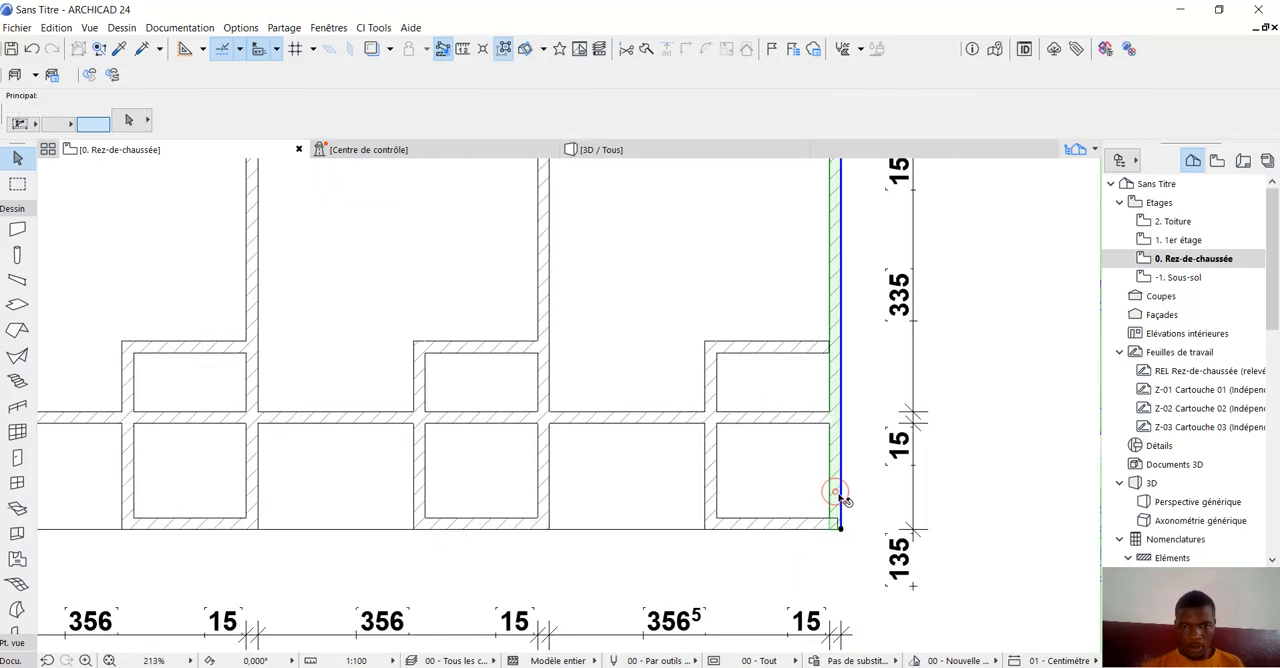
{"action": "left_click", "coordinate": [778, 523], "text": "shift"}
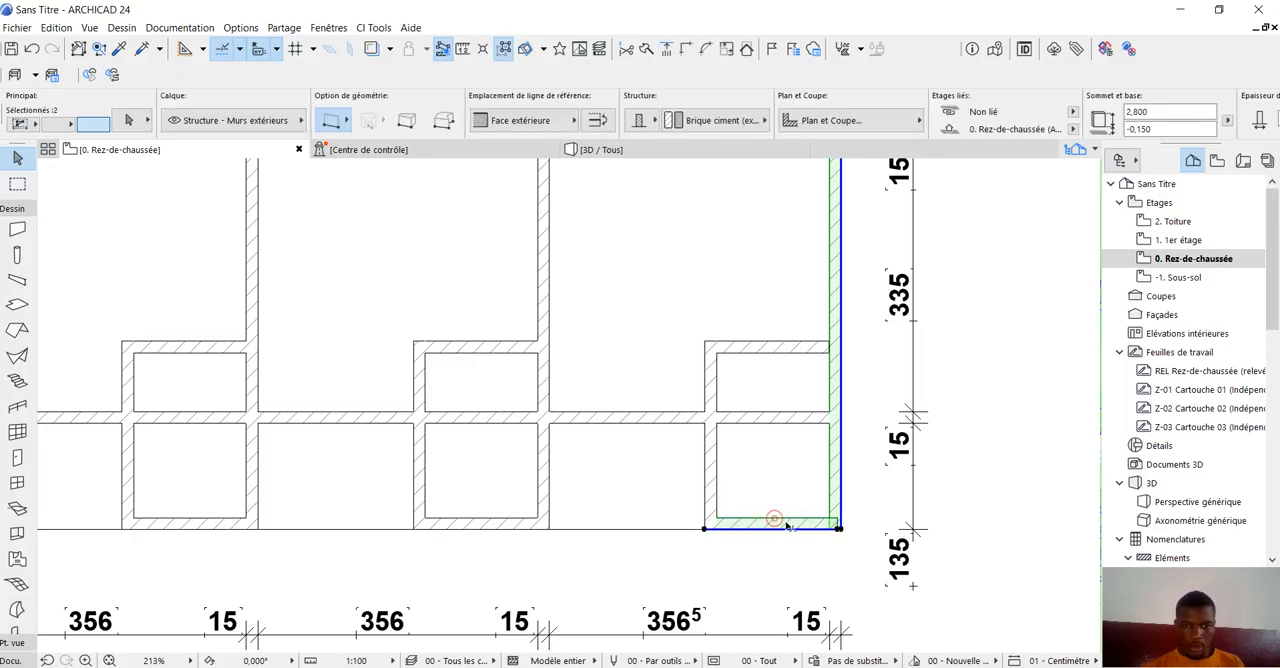
{"action": "left_click", "coordinate": [687, 49]}
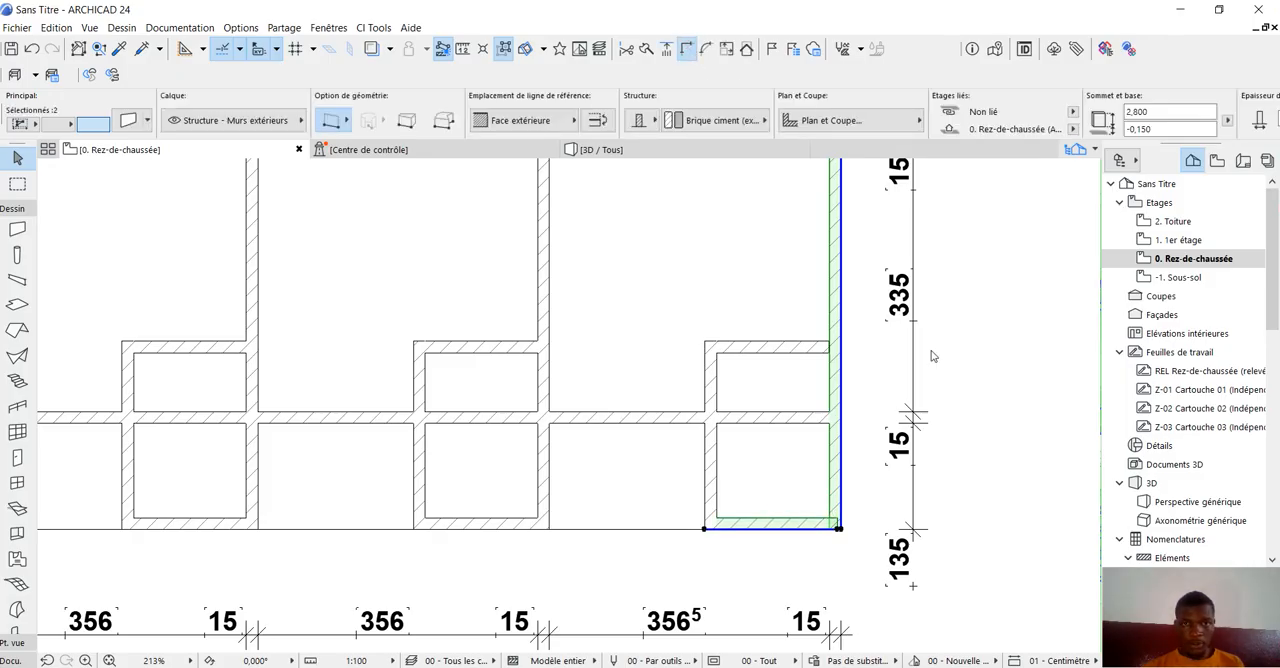
{"action": "left_click", "coordinate": [997, 394]}
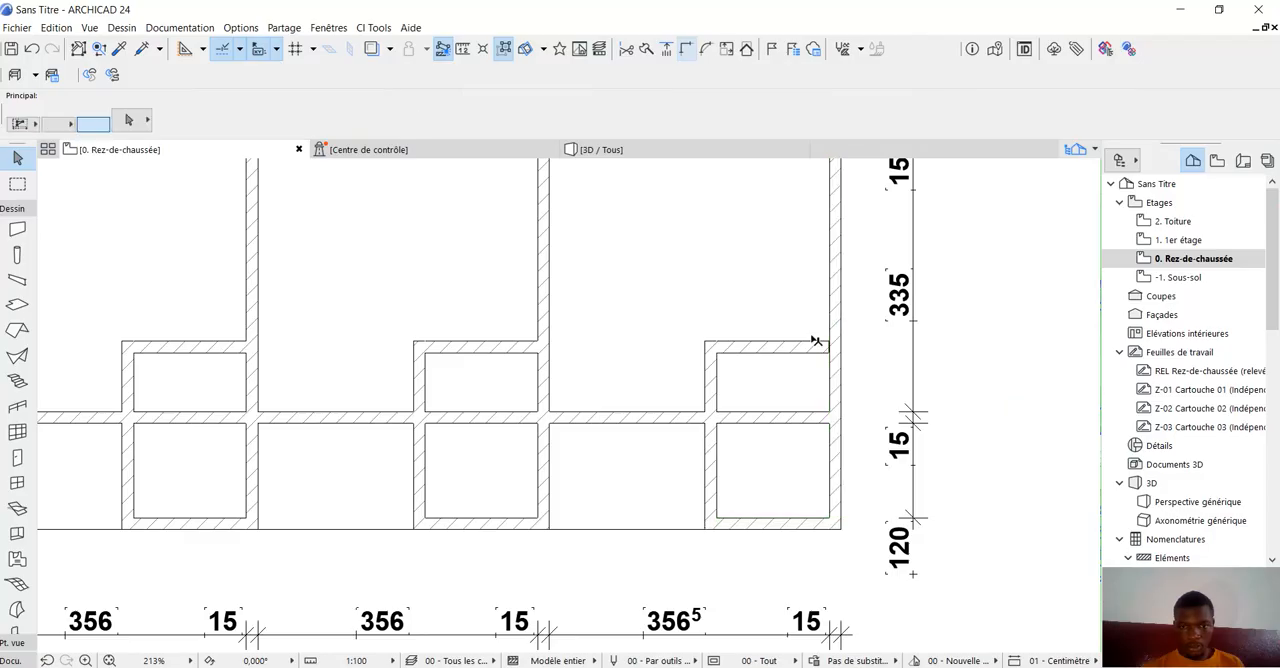
Stretch the fourth unit's upper small-room wall to the outer face of the end outer wall and deselect it.
{"action": "left_click", "coordinate": [771, 342]}
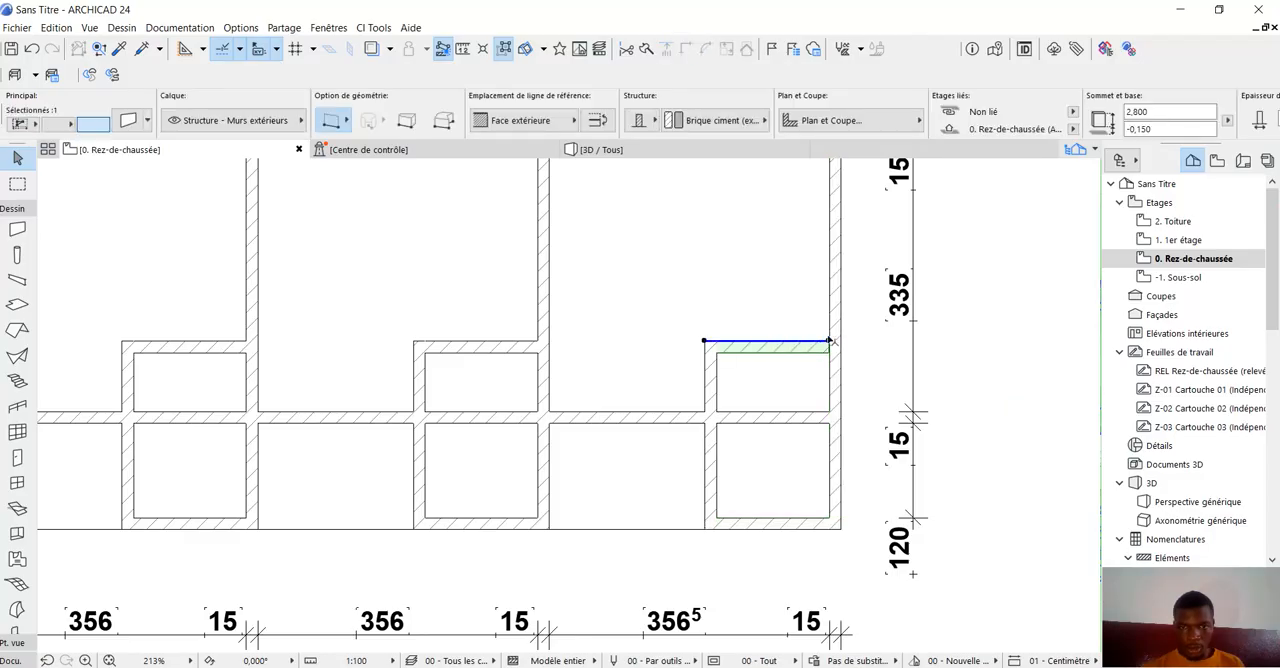
{"action": "scroll", "coordinate": [836, 345], "scroll_direction": "up", "scroll_amount": 4}
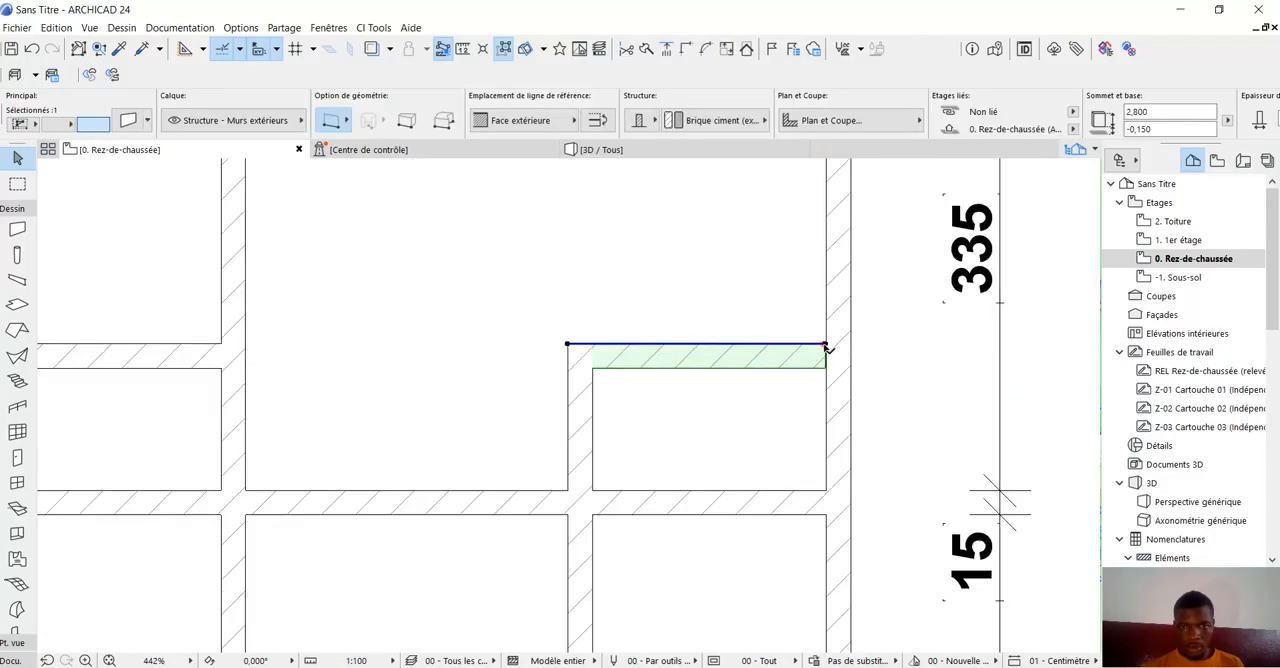
{"action": "left_click", "coordinate": [826, 345]}
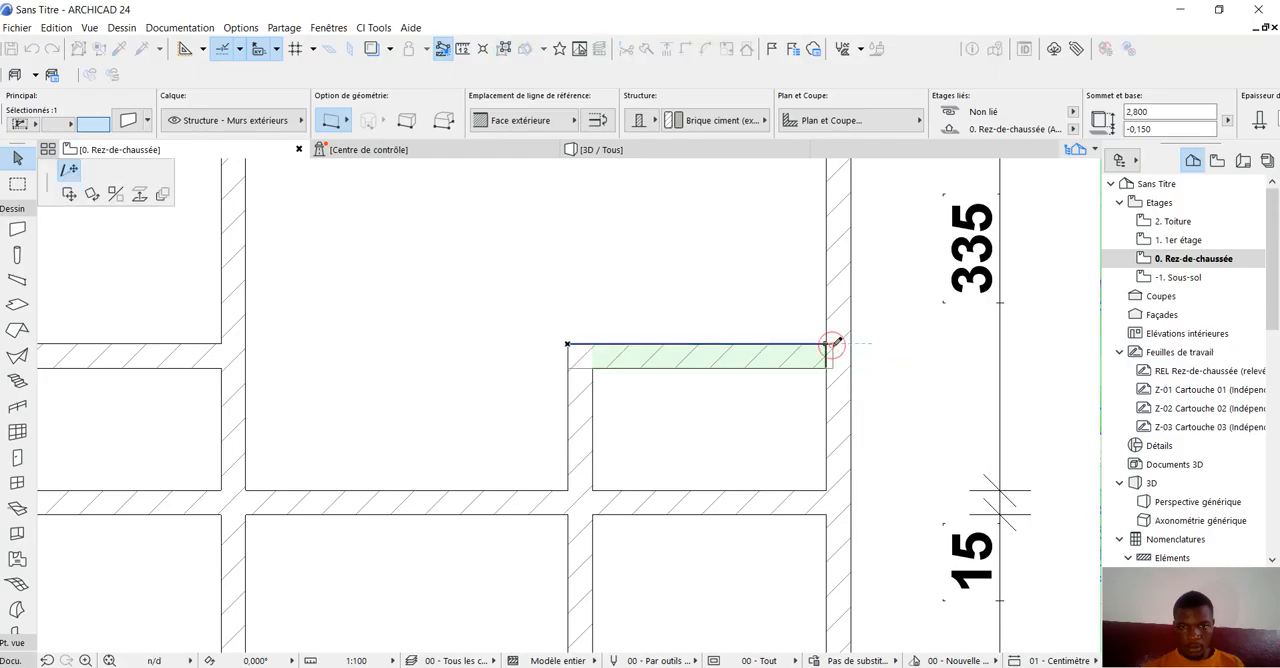
{"action": "left_click", "coordinate": [849, 344]}
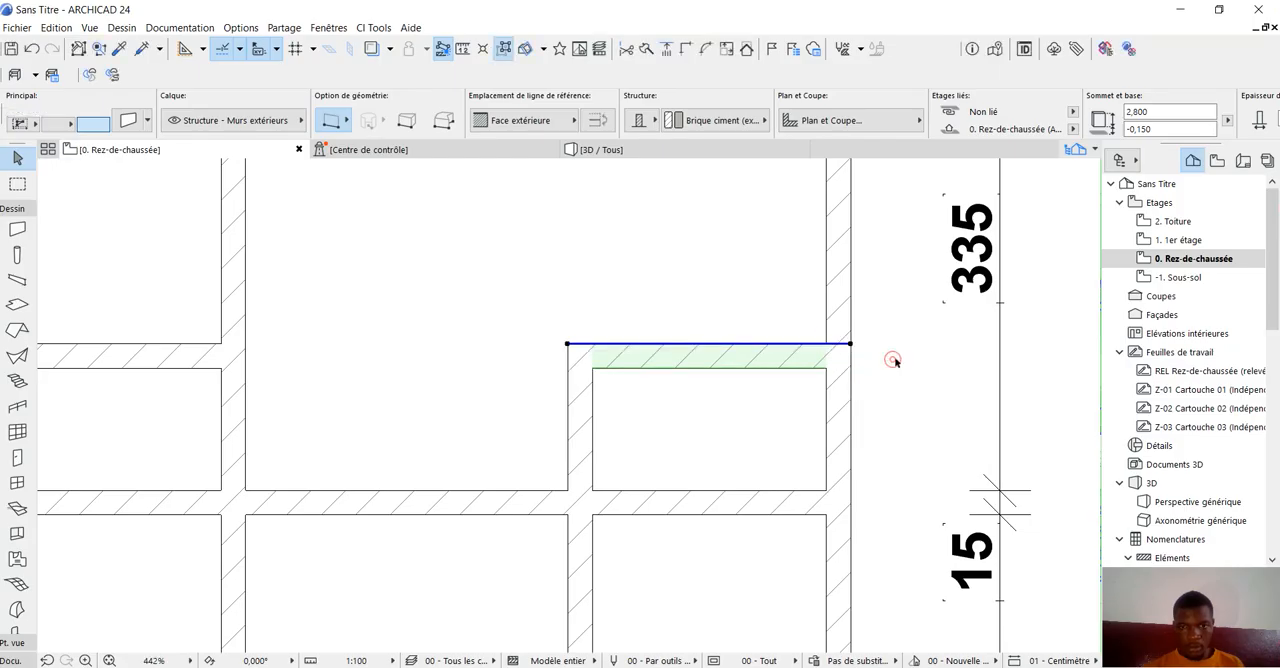
{"action": "left_click", "coordinate": [893, 360]}
Trim away the long partition's segments that cross the small rooms in the second, third and fourth units.
{"action": "scroll", "coordinate": [894, 358], "scroll_direction": "down", "scroll_amount": 6}
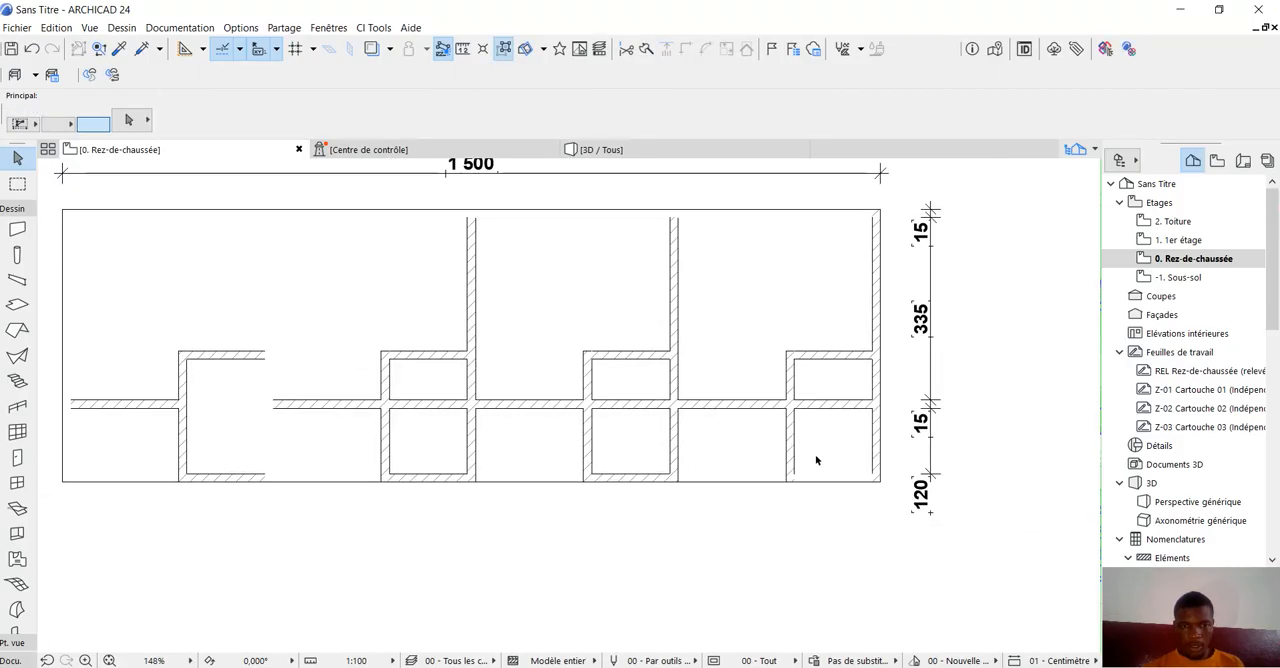
{"action": "scroll", "coordinate": [816, 460], "scroll_direction": "down", "scroll_amount": 3}
{"action": "scroll", "coordinate": [495, 438], "scroll_direction": "up", "scroll_amount": 3}
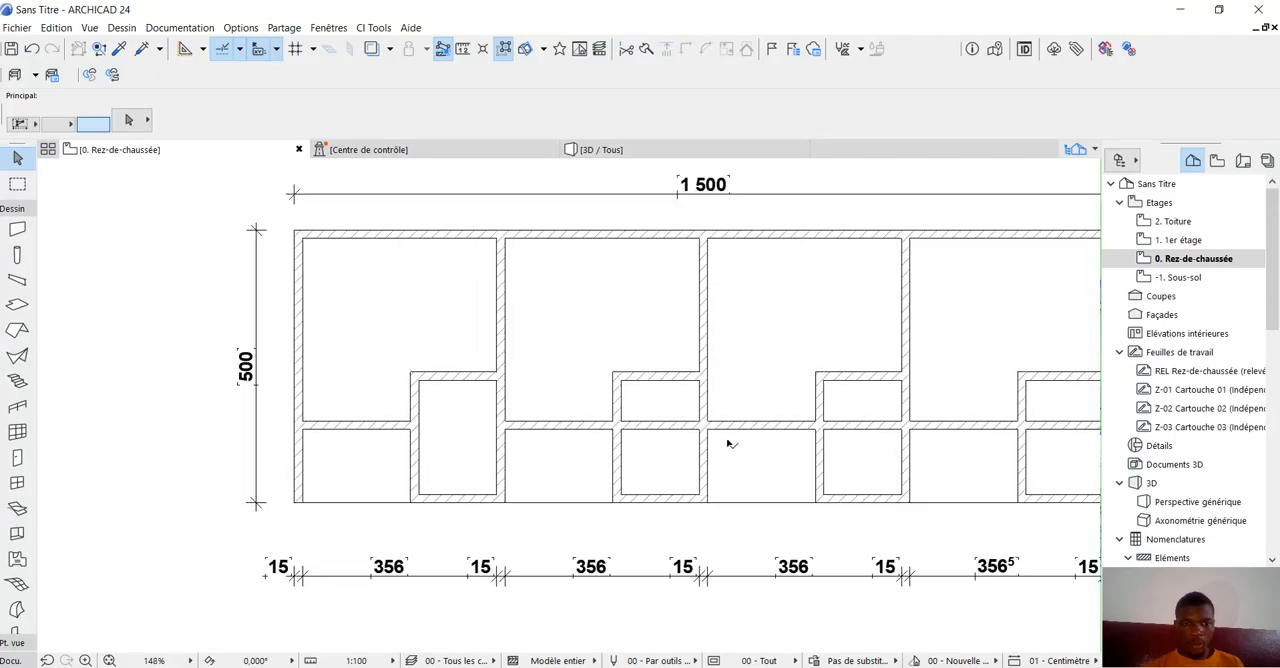
{"action": "left_click", "coordinate": [660, 427], "text": "ctrl"}
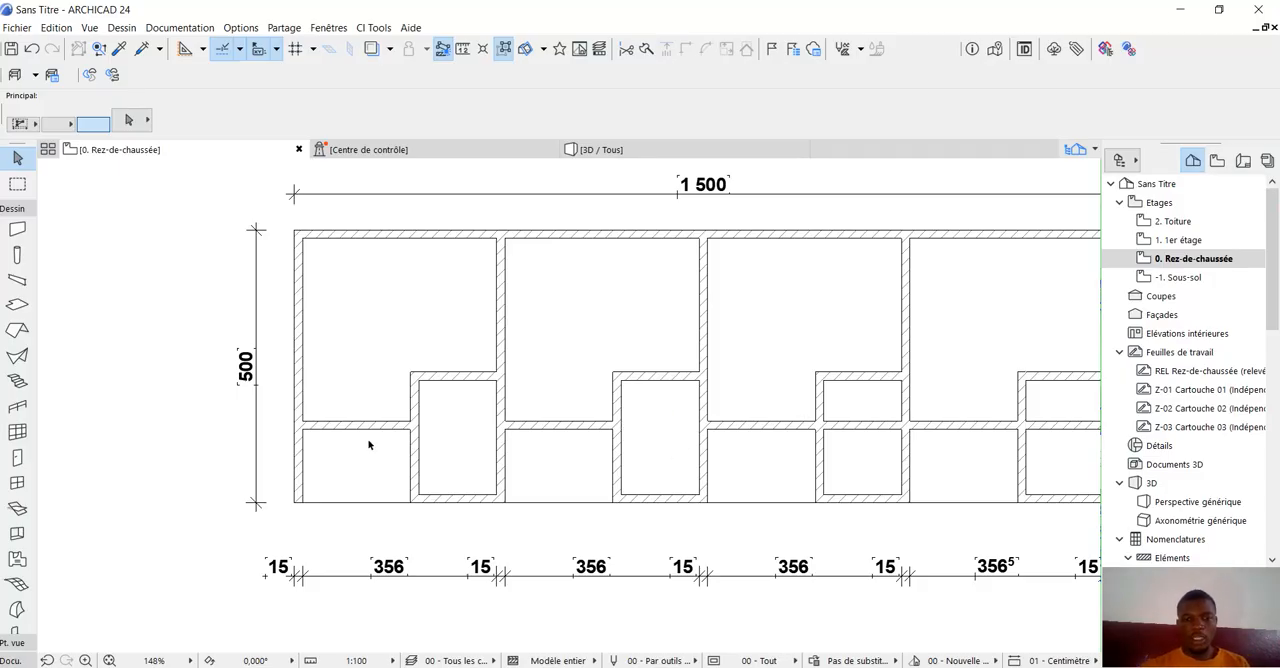
{"action": "scroll", "coordinate": [368, 445], "scroll_direction": "down", "scroll_amount": 3}
{"action": "scroll", "coordinate": [666, 446], "scroll_direction": "up", "scroll_amount": 1}
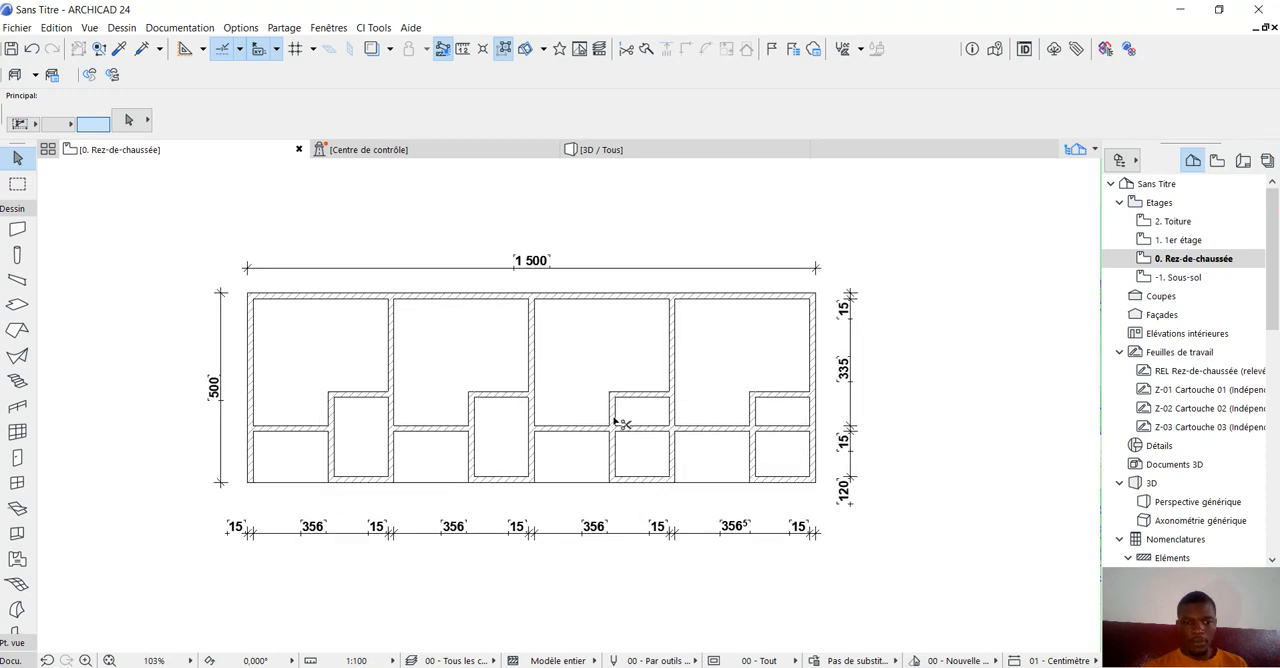
{"action": "left_click", "coordinate": [652, 431], "text": "ctrl"}
{"action": "left_click", "coordinate": [781, 428], "text": "ctrl"}
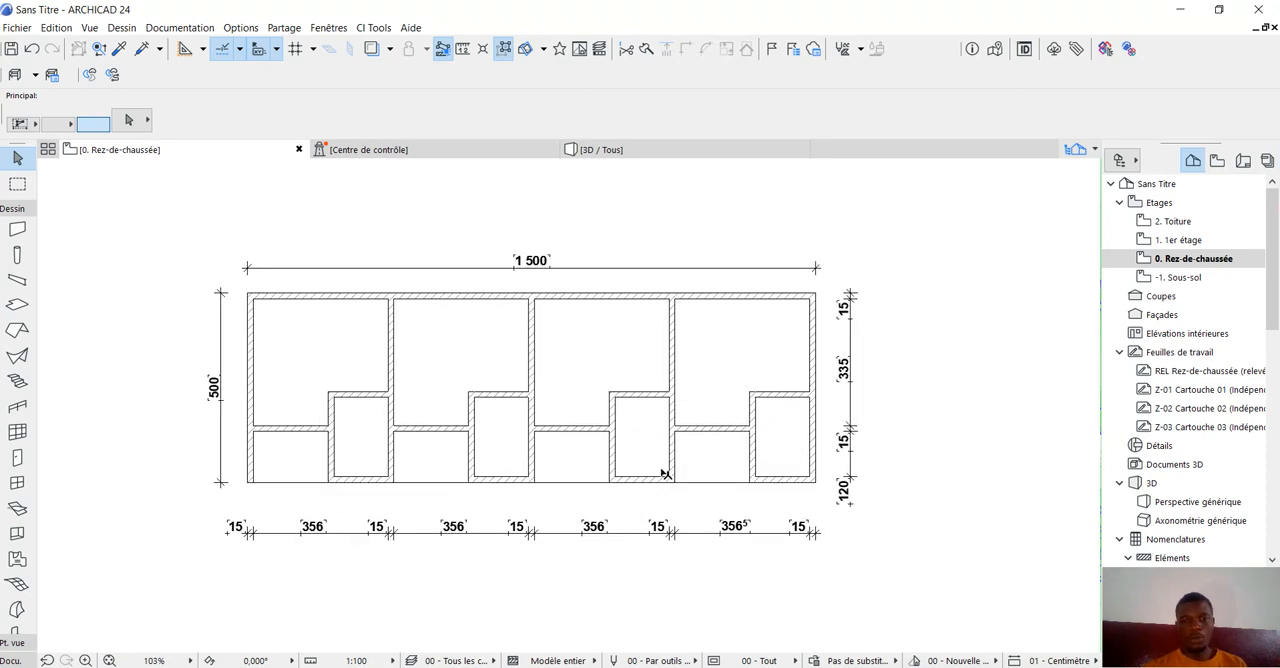
Examine the four units' walls in 3D from several angles and return to the ground floor plan.
{"action": "left_click", "coordinate": [627, 152]}
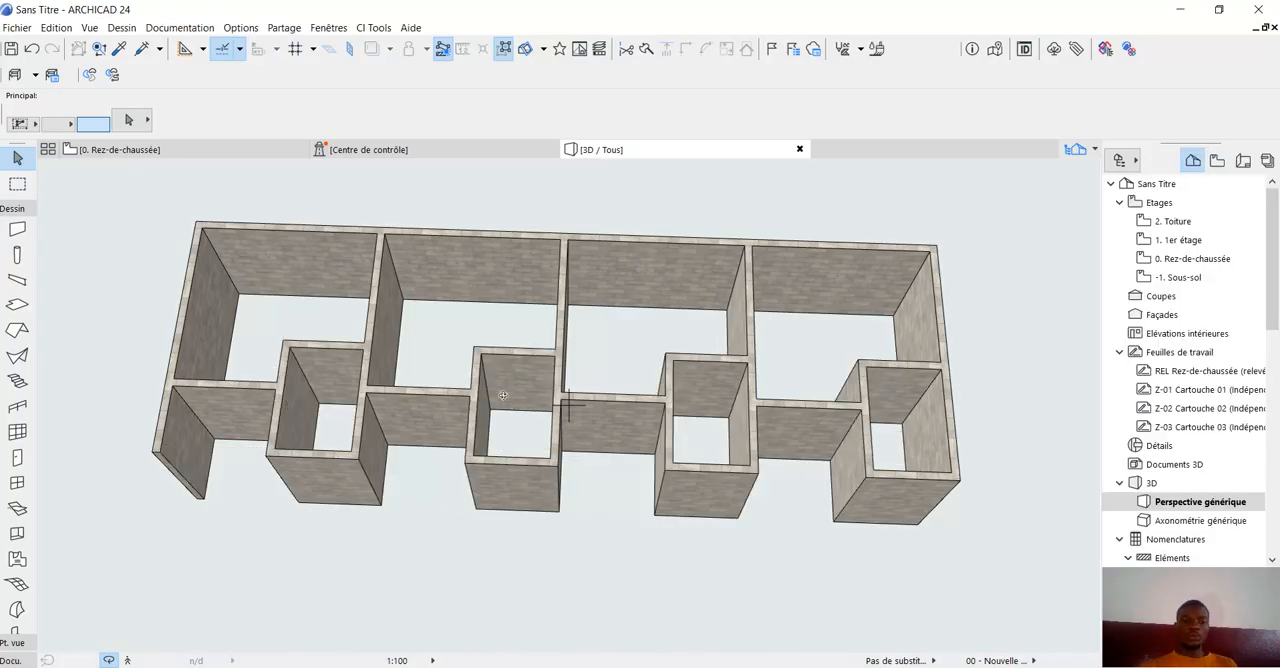
{"action": "middle_click_drag", "start_coordinate": [569, 405], "coordinate": [400, 505], "text": "shift"}
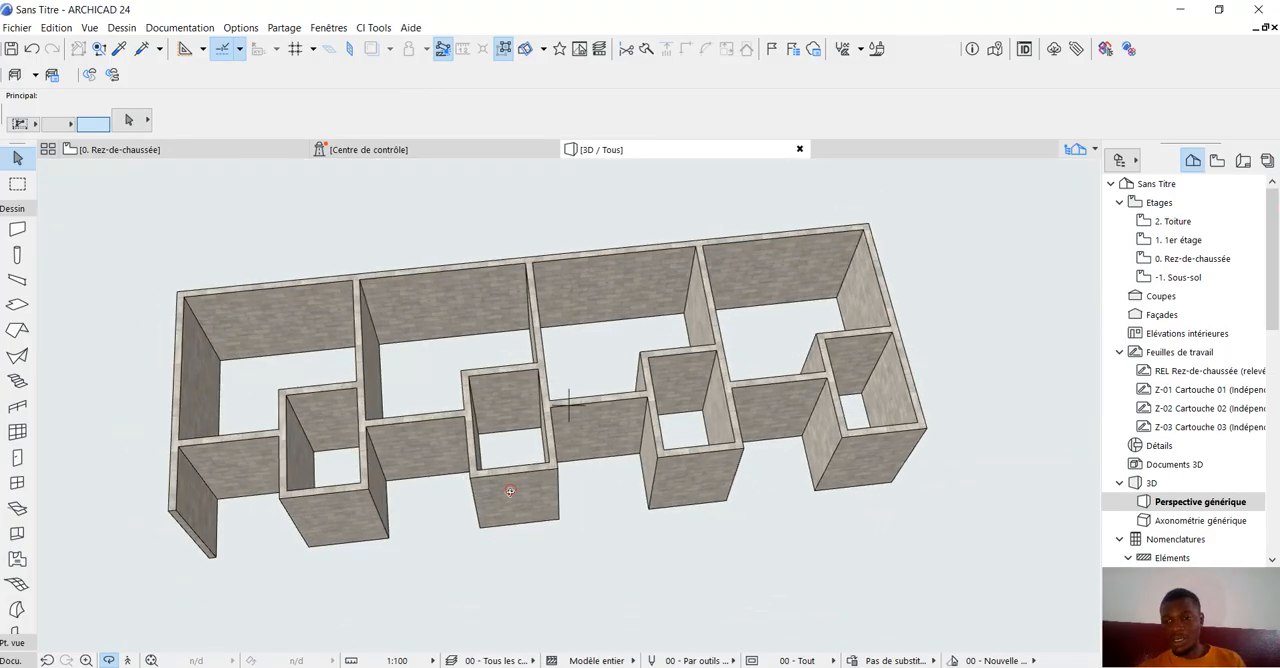
{"action": "middle_click_drag", "start_coordinate": [480, 497], "coordinate": [438, 364], "text": "shift"}
{"action": "left_click", "coordinate": [150, 150]}
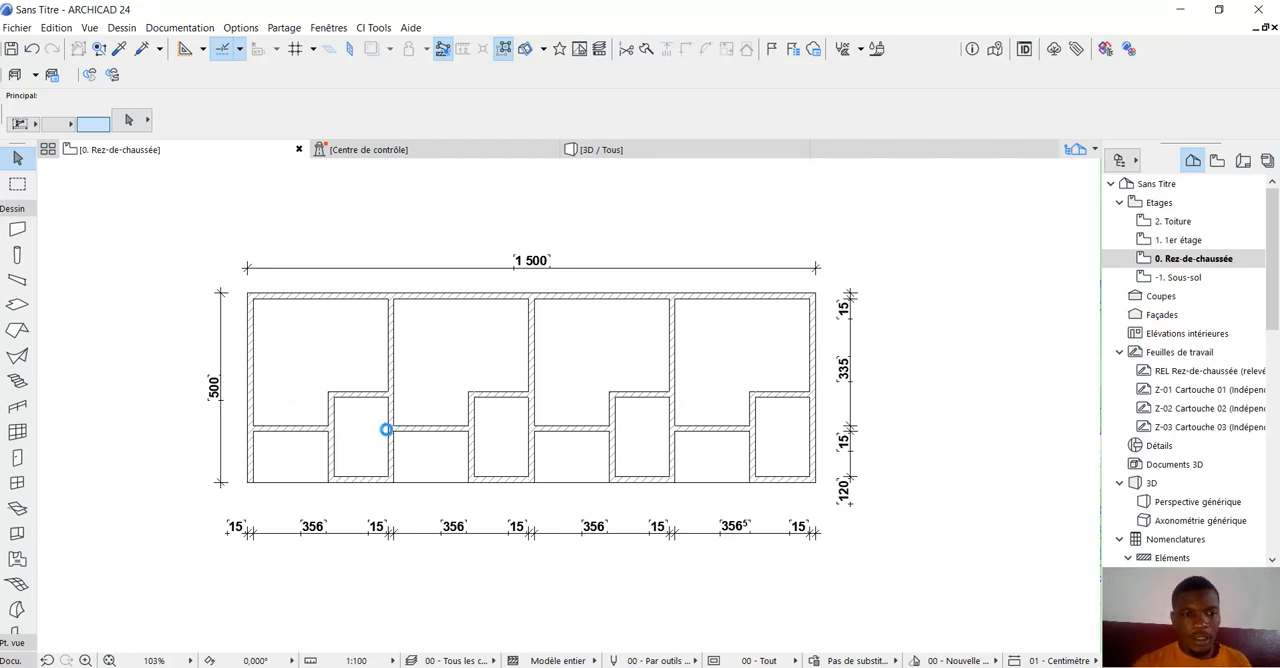
Set up the Slab tool for the ground floor with the surface override Carrelage - Anthracite 30x30 and accept the settings.
{"action": "scroll", "coordinate": [386, 442], "scroll_direction": "up", "scroll_amount": 3}
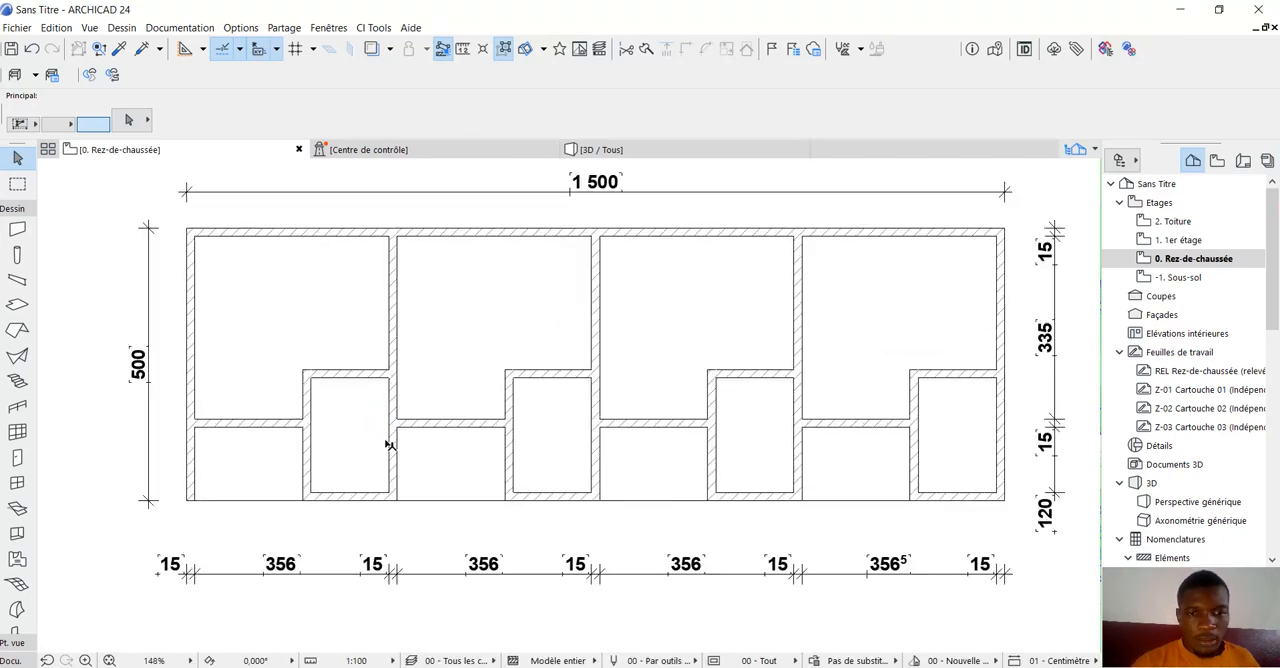
{"action": "scroll", "coordinate": [388, 444], "scroll_direction": "down", "scroll_amount": 3}
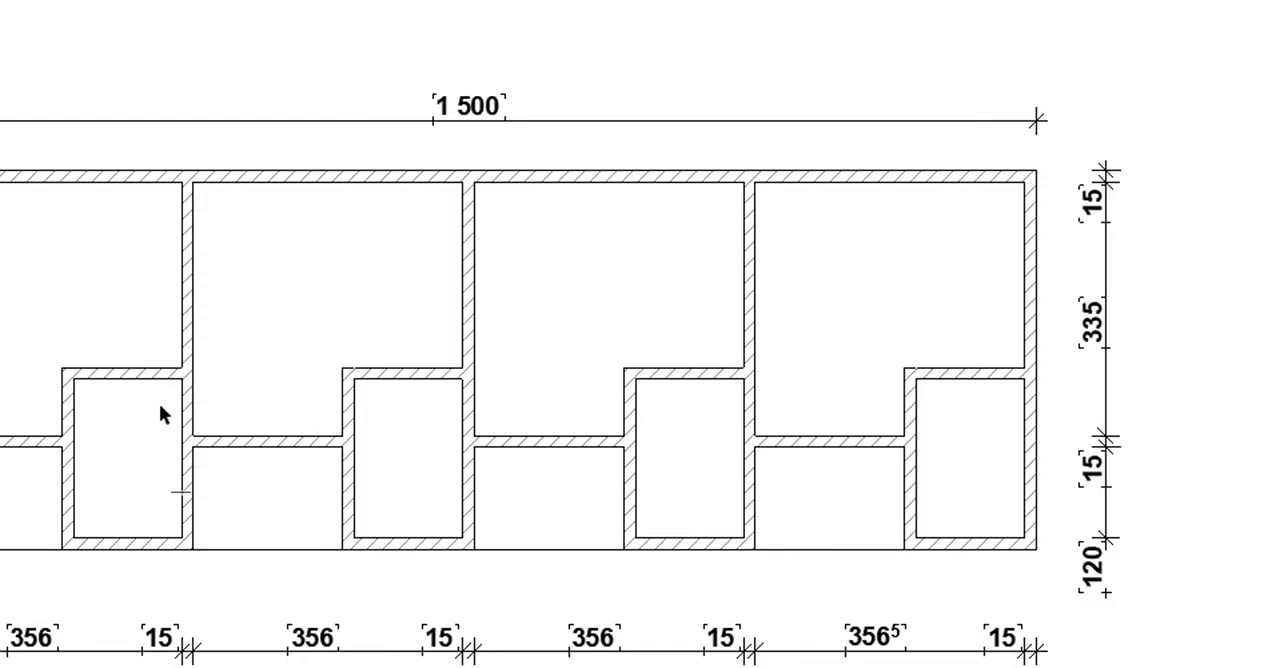
{"action": "left_click", "coordinate": [19, 204]}
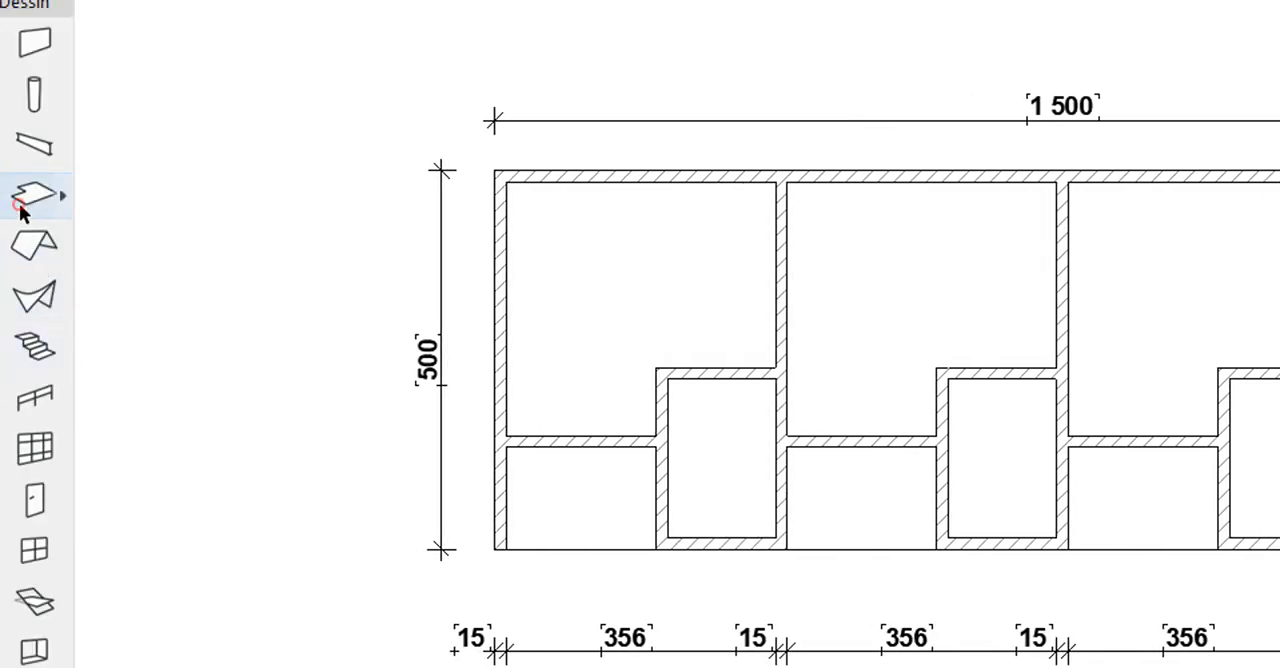
{"action": "left_click", "coordinate": [20, 205]}
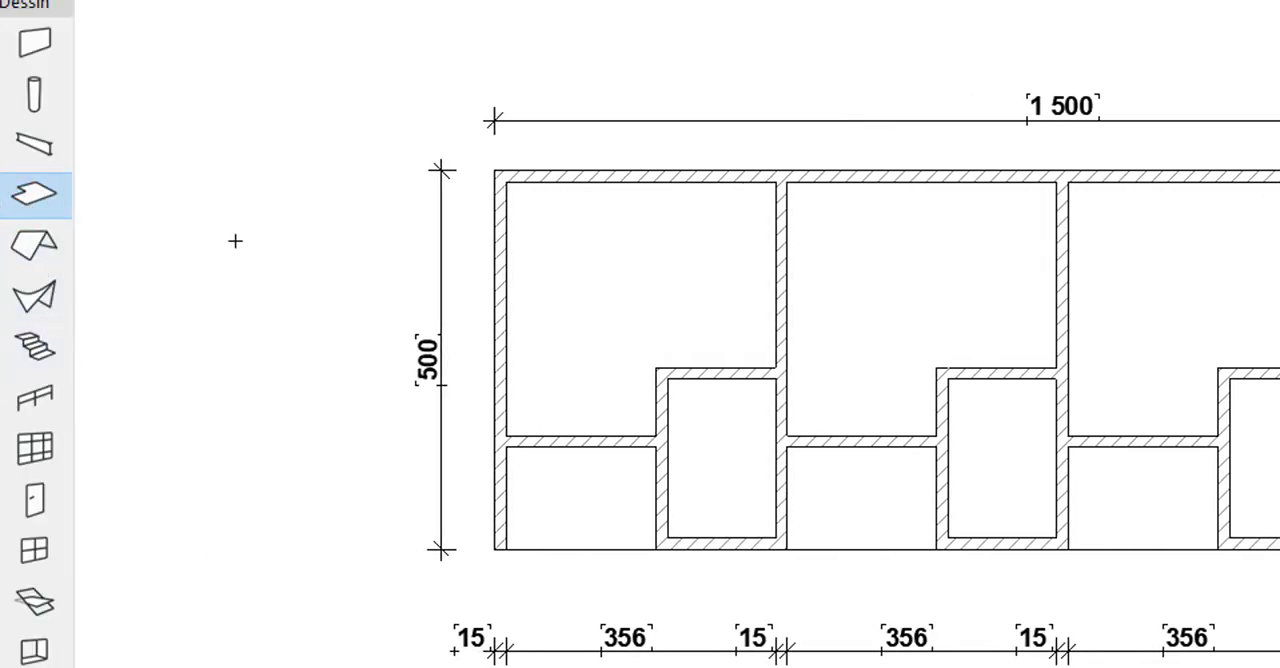
{"action": "double_click", "coordinate": [36, 196]}
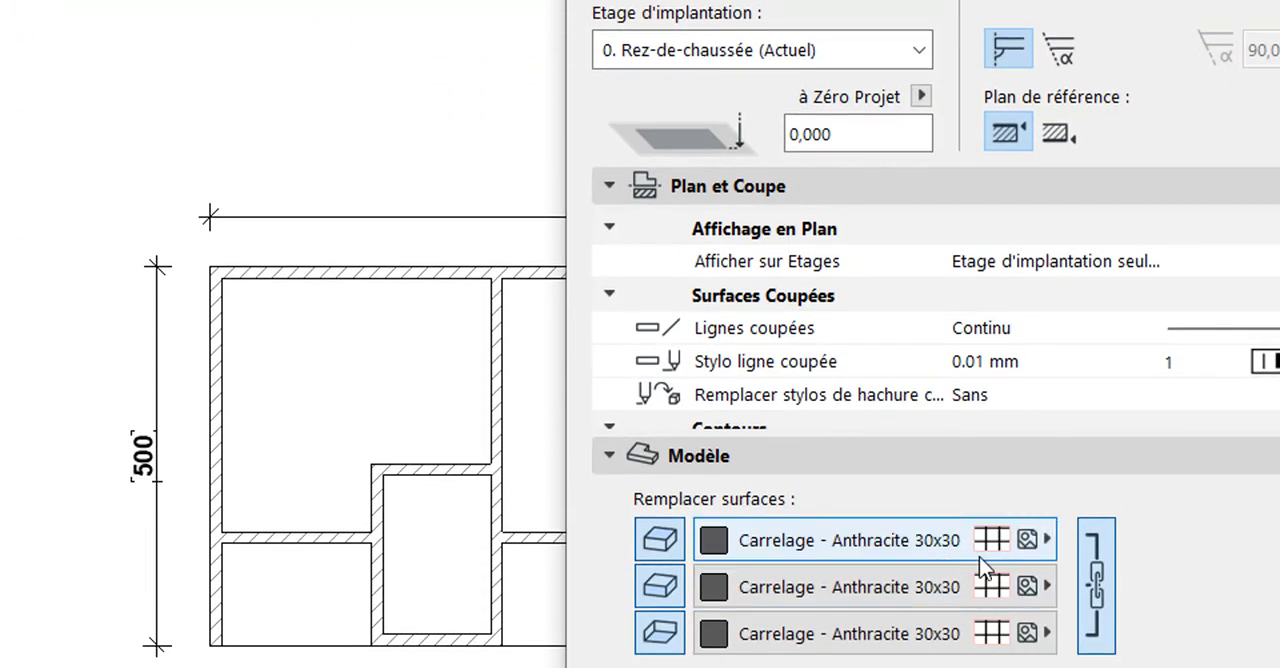
{"action": "left_click", "coordinate": [1045, 540]}
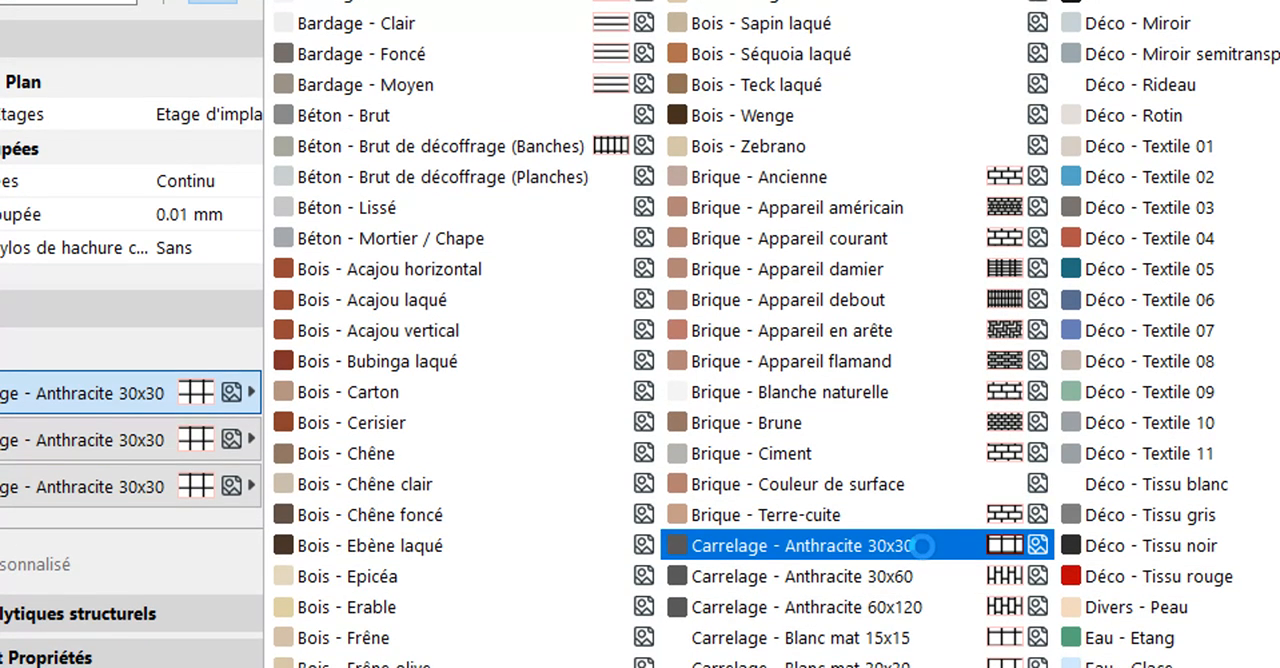
{"action": "left_click", "coordinate": [917, 542]}
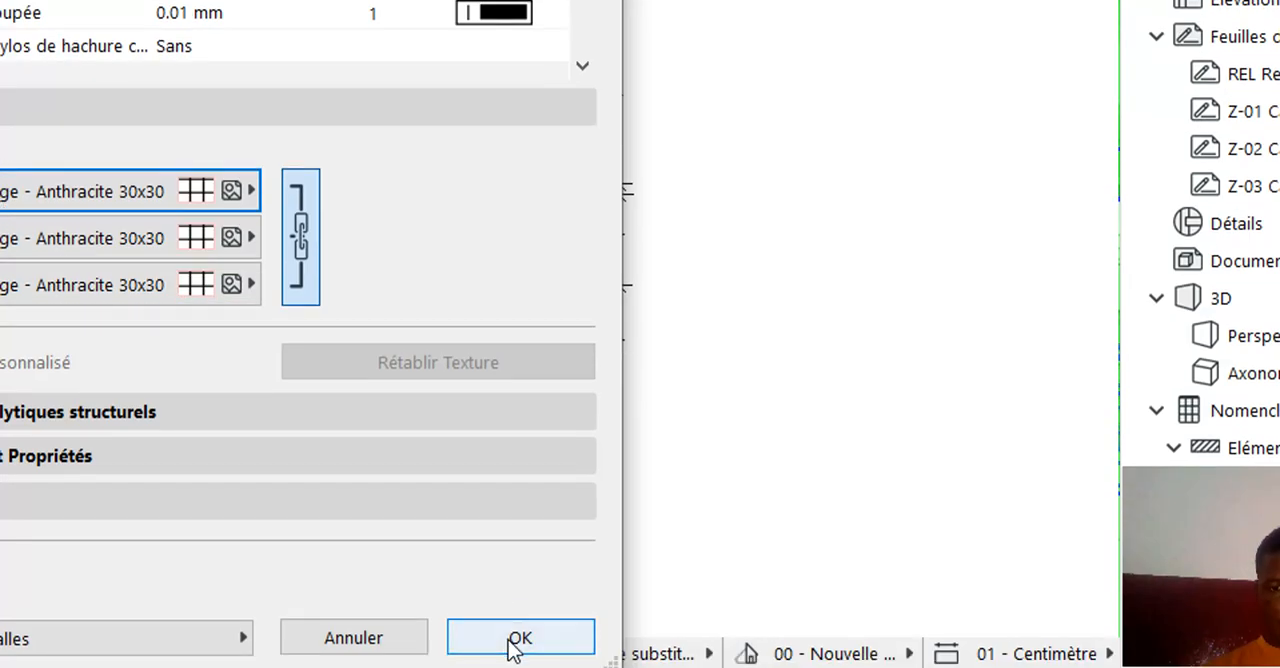
{"action": "left_click", "coordinate": [512, 646]}
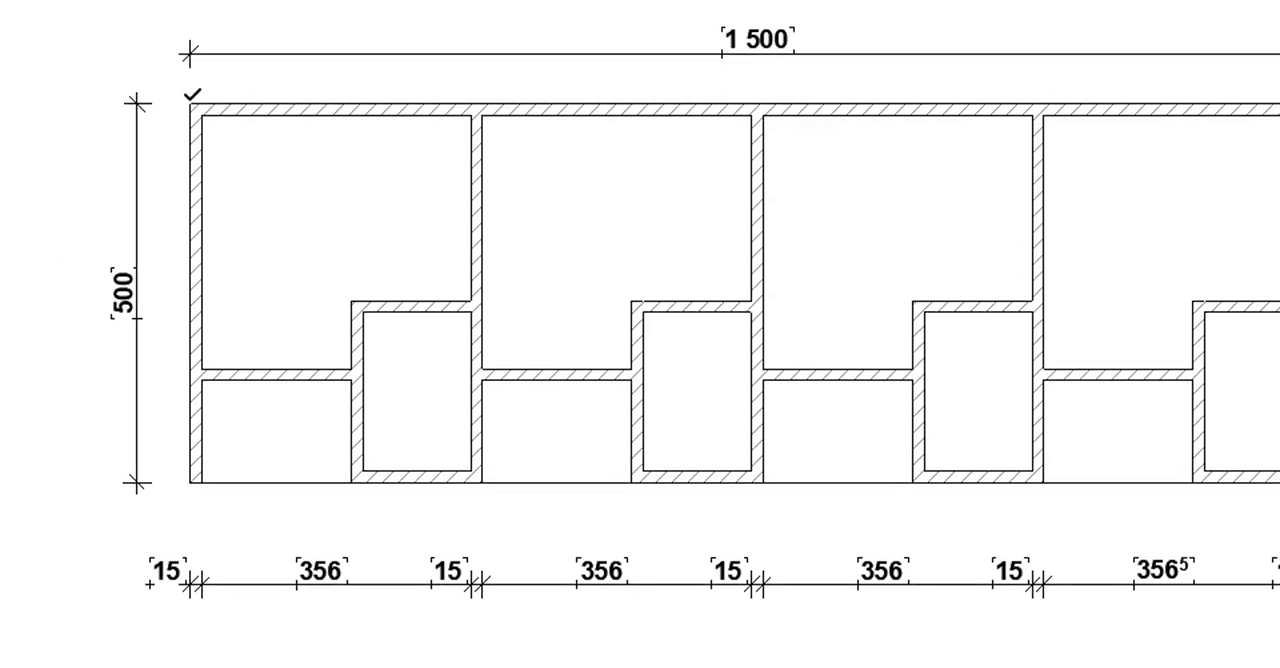
Draw a rectangular slab under the whole building, from one outer wall corner to the diagonally opposite outer corner.
{"action": "scroll", "coordinate": [199, 100], "scroll_direction": "up", "scroll_amount": 5}
{"action": "left_click", "coordinate": [204, 107]}
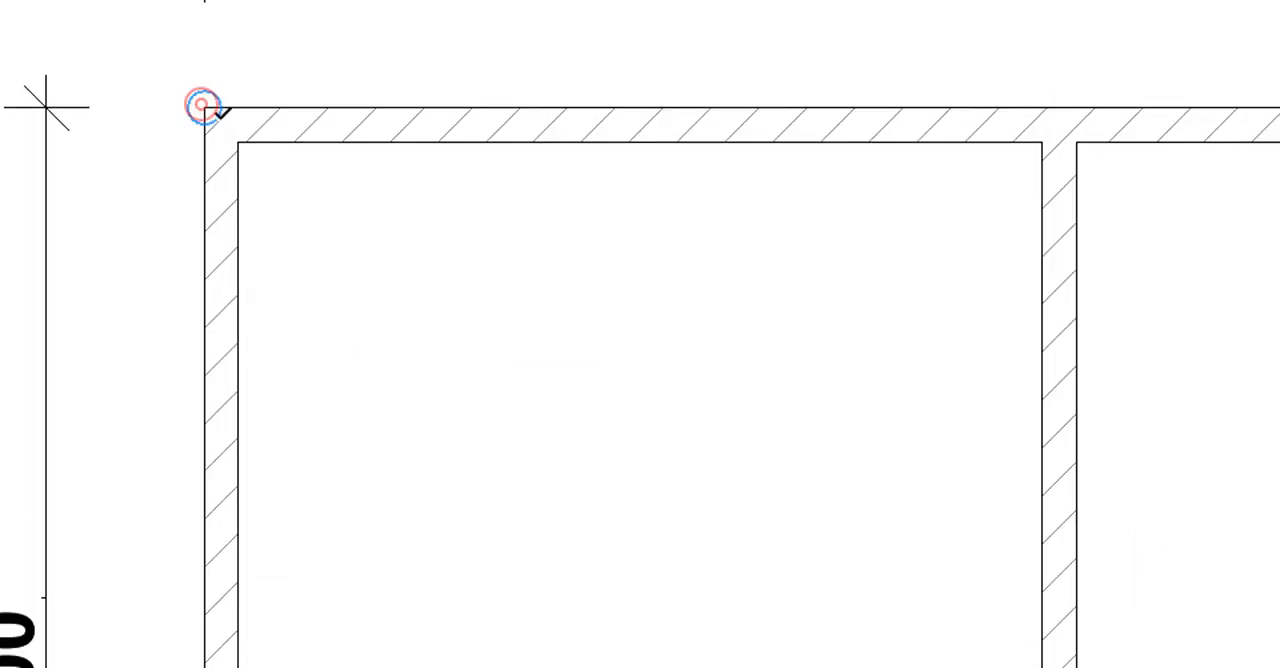
{"action": "scroll", "coordinate": [348, 203], "scroll_direction": "down", "scroll_amount": 5}
{"action": "scroll", "coordinate": [348, 203], "scroll_direction": "down", "scroll_amount": 5}
{"action": "scroll", "coordinate": [605, 291], "scroll_direction": "up", "scroll_amount": 8}
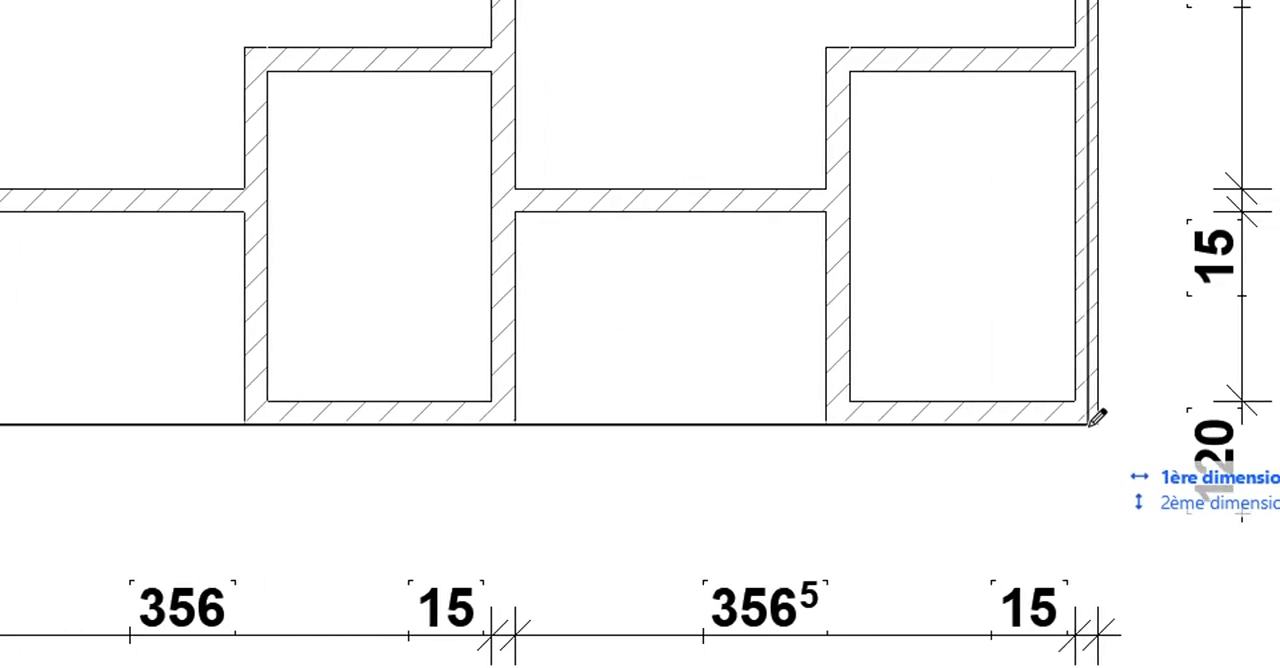
{"action": "left_click", "coordinate": [1226, 424]}
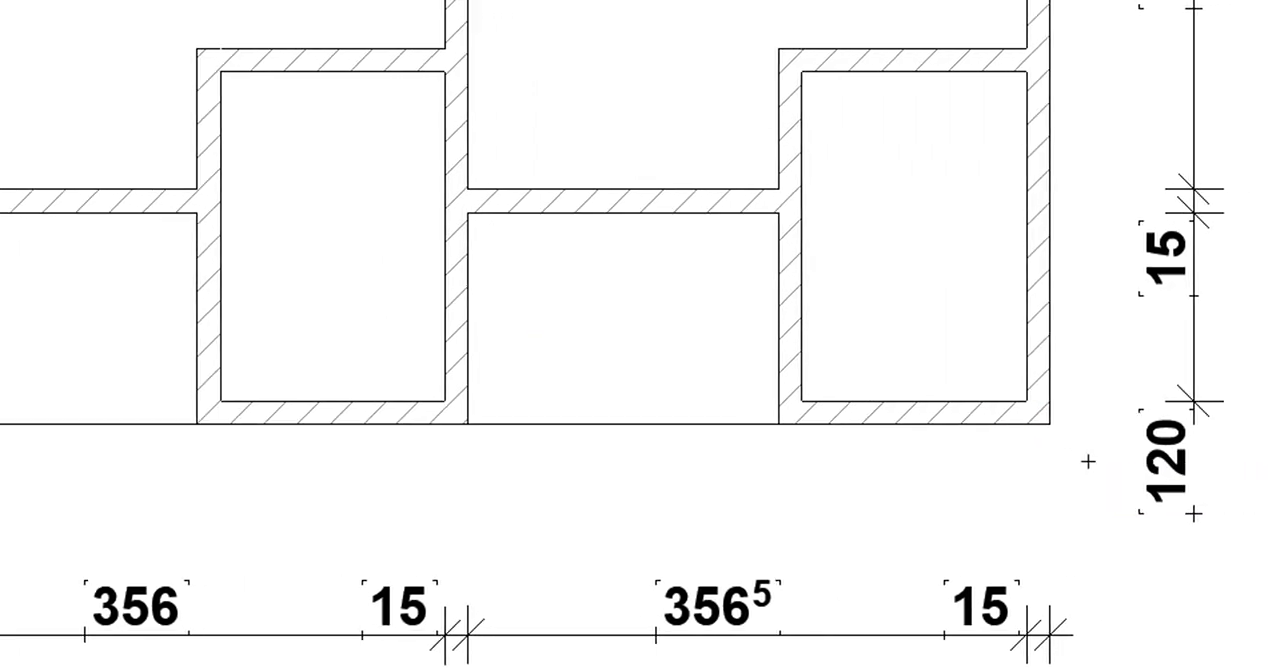
{"action": "scroll", "coordinate": [1120, 462], "scroll_direction": "down", "scroll_amount": 4}
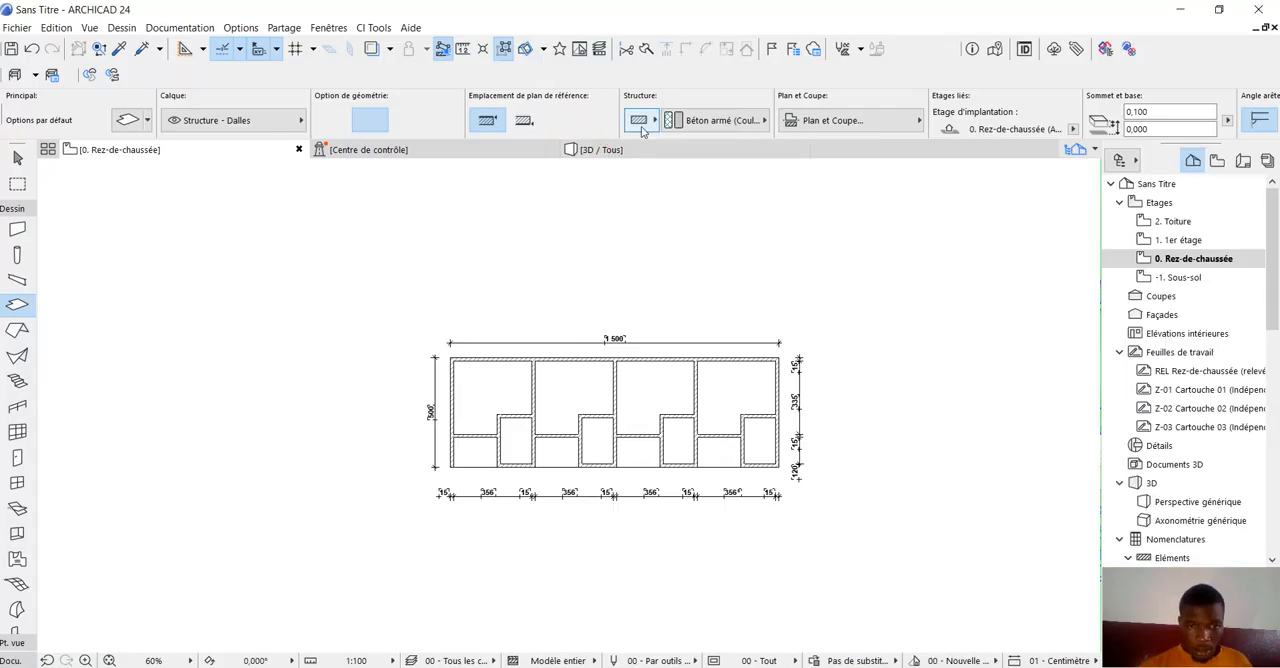
Stretch the floor slab downward in the 3D view to a thickness of 0,5 m and deselect it.
{"action": "left_click", "coordinate": [600, 150]}
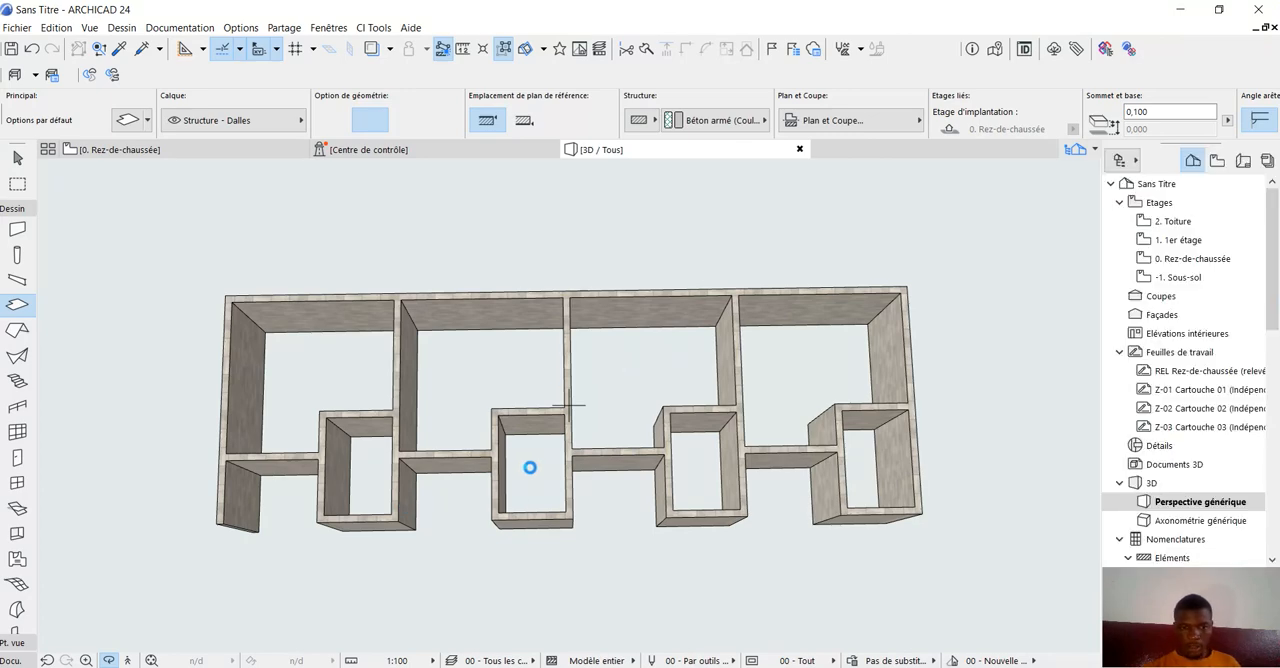
{"action": "left_click_drag", "start_coordinate": [530, 467], "coordinate": [425, 500]}
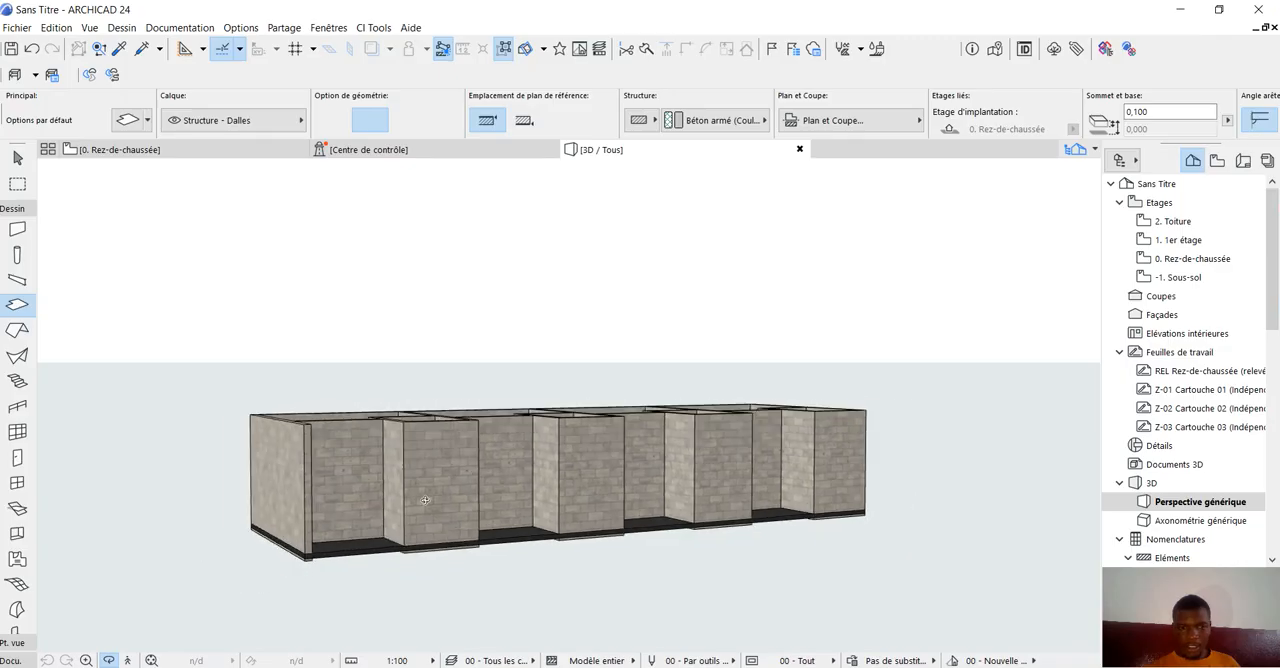
{"action": "scroll", "coordinate": [265, 585], "scroll_direction": "up", "scroll_amount": 6}
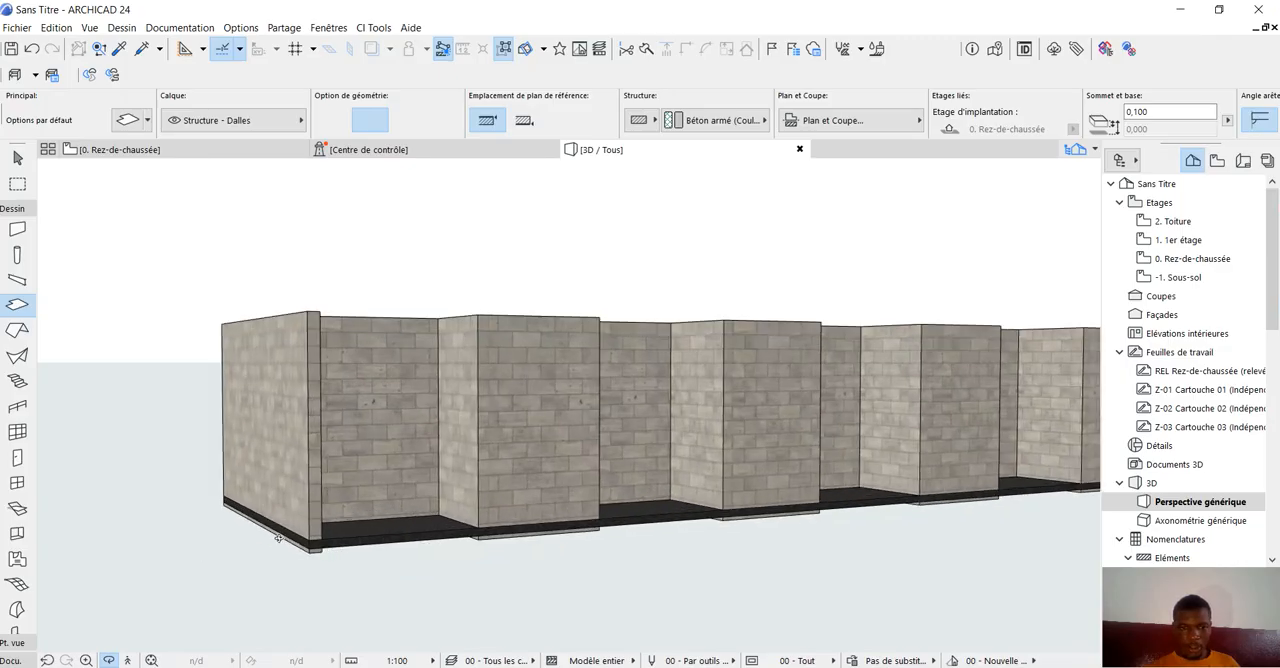
{"action": "scroll", "coordinate": [278, 538], "scroll_direction": "up", "scroll_amount": 1}
{"action": "left_click", "coordinate": [17, 159]}
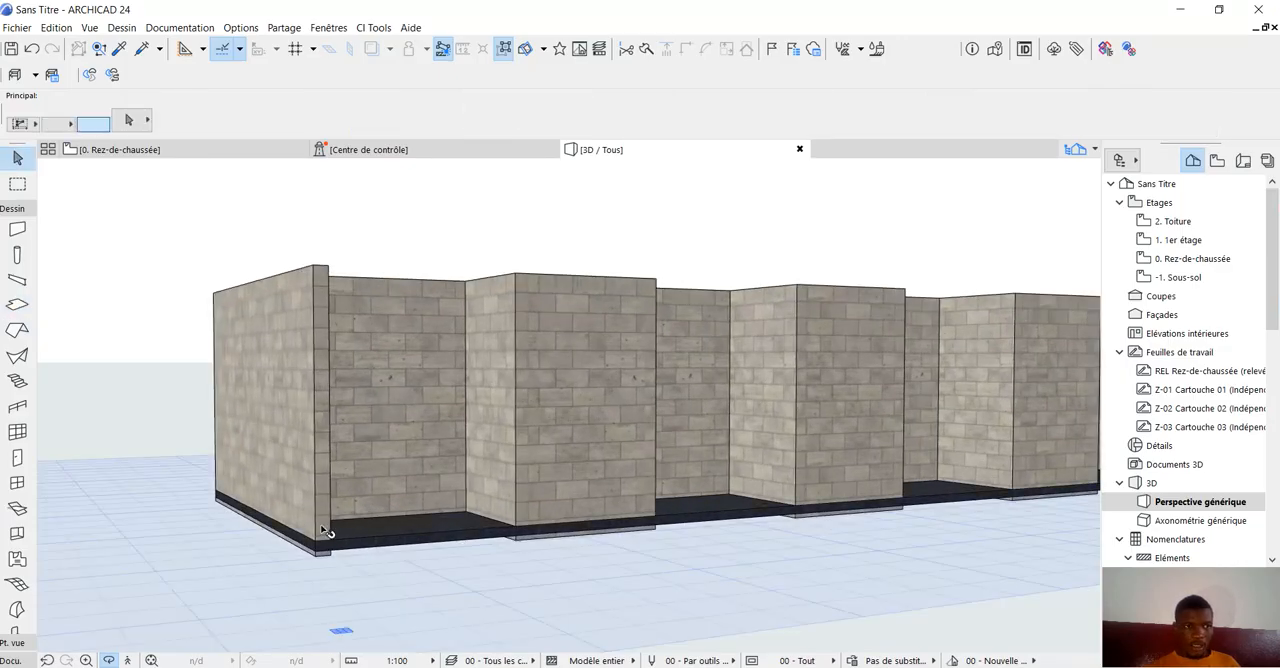
{"action": "scroll", "coordinate": [475, 566], "scroll_direction": "up", "scroll_amount": 3}
{"action": "left_click", "coordinate": [403, 541]}
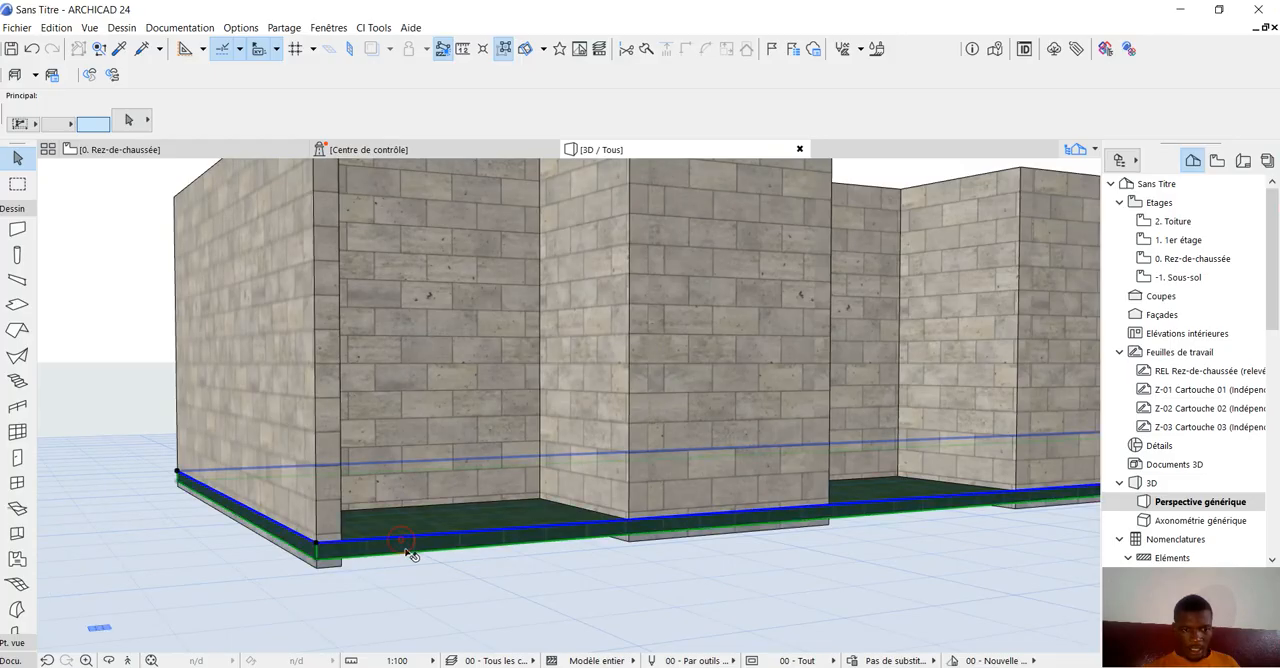
{"action": "scroll", "coordinate": [323, 566], "scroll_direction": "up", "scroll_amount": 1}
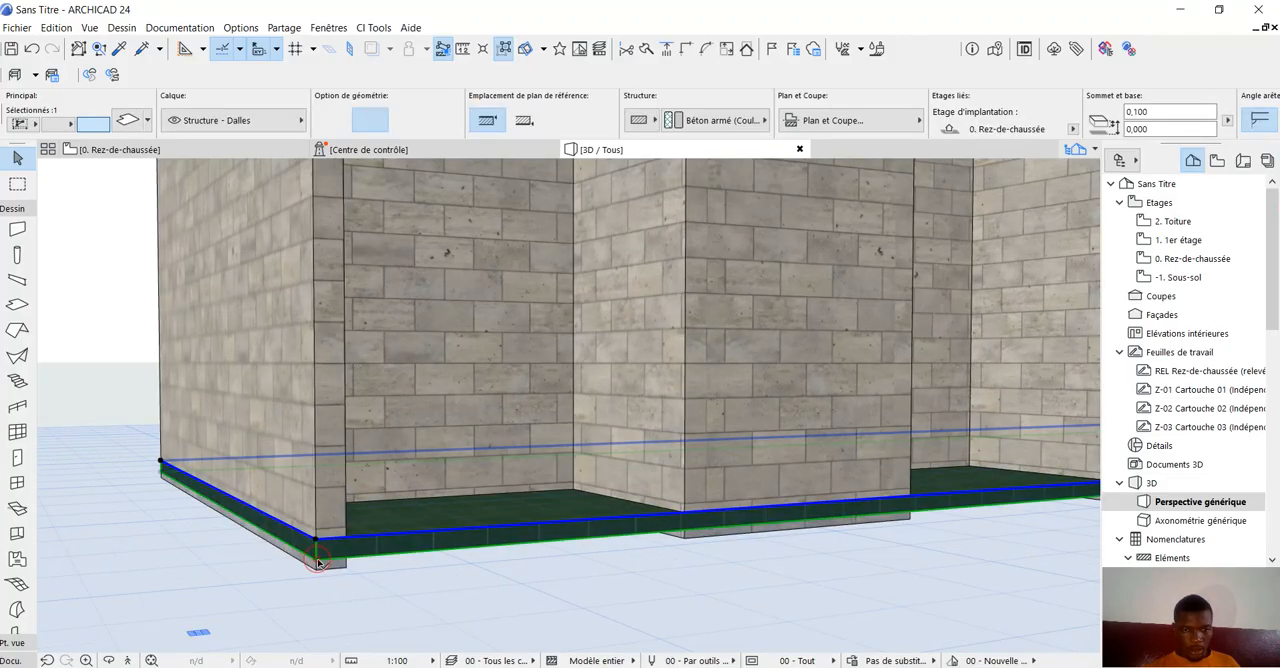
{"action": "left_click", "coordinate": [318, 563]}
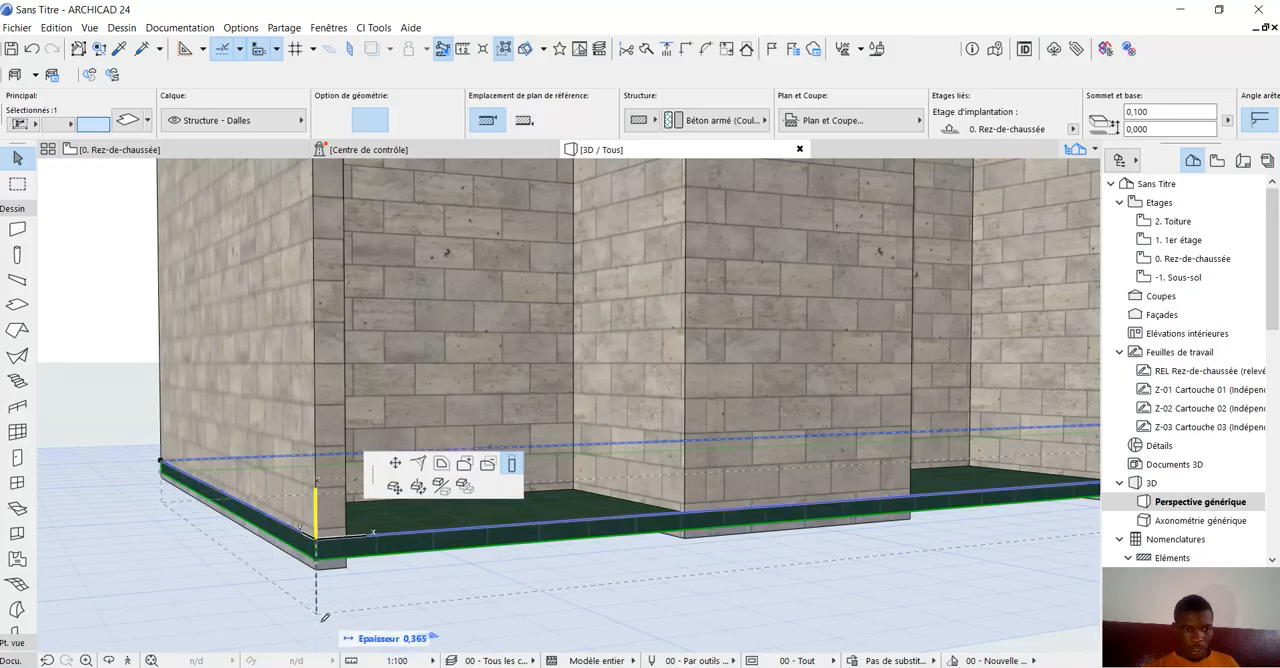
{"action": "type", "text": "0,5"}
{"action": "key", "text": "Return"}
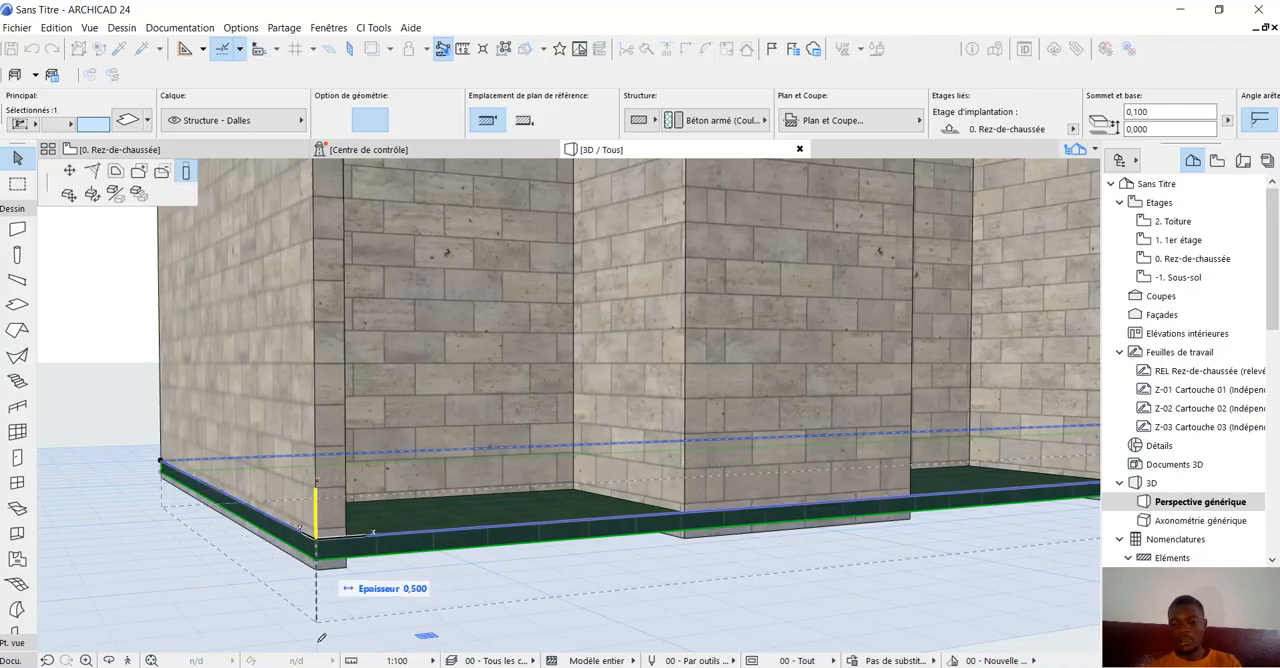
{"action": "left_click", "coordinate": [112, 385]}
Examine the four units and the tiled floor slab in 3D from the front, the side and above.
{"action": "scroll", "coordinate": [300, 574], "scroll_direction": "down", "scroll_amount": 4}
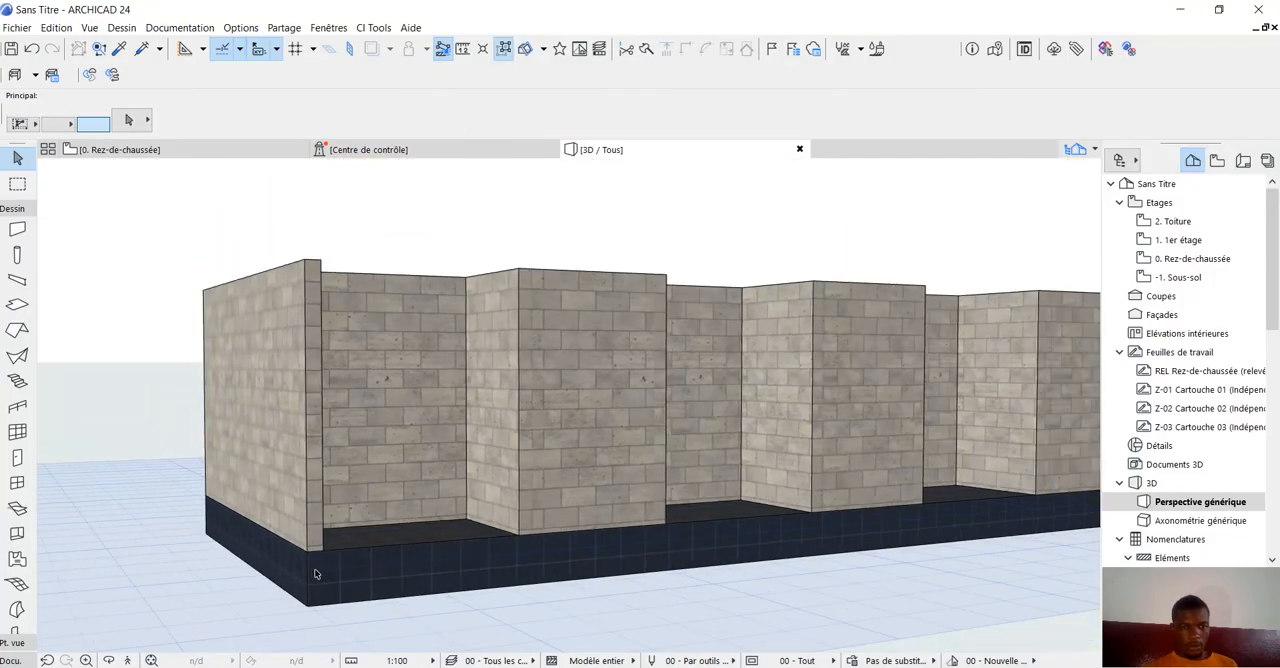
{"action": "scroll", "coordinate": [318, 570], "scroll_direction": "down", "scroll_amount": 3}
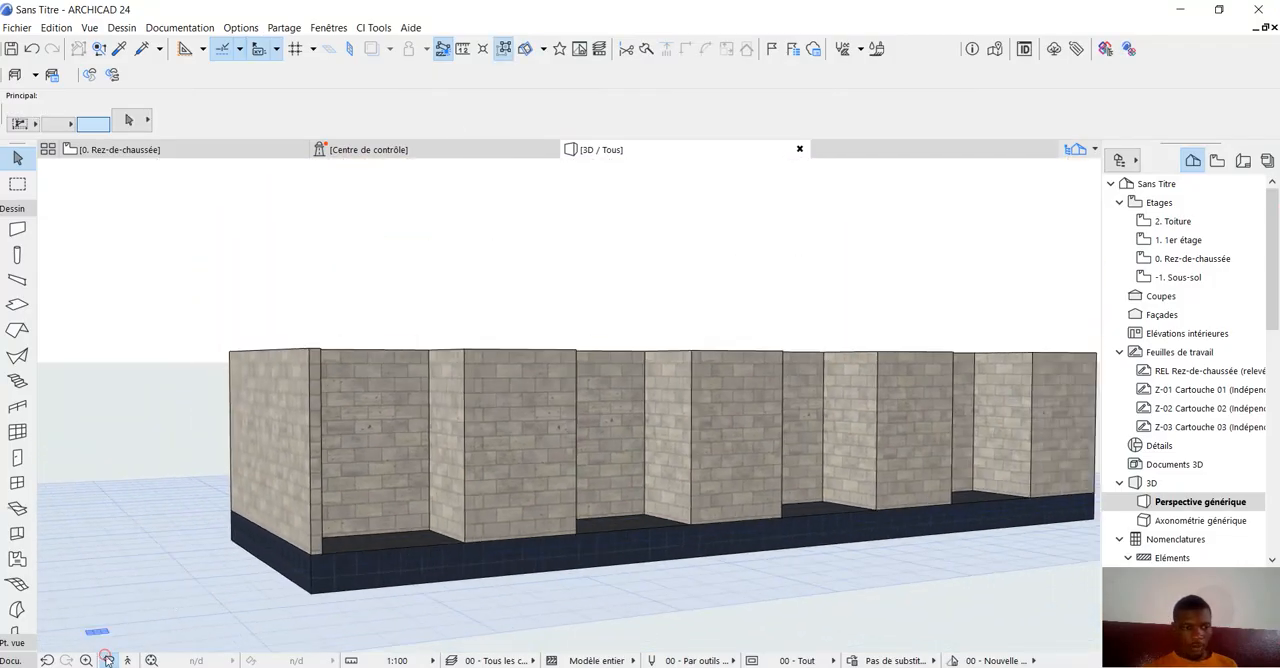
{"action": "left_click", "coordinate": [107, 660]}
{"action": "left_click_drag", "start_coordinate": [628, 459], "coordinate": [364, 495]}
{"action": "left_click_drag", "start_coordinate": [573, 512], "coordinate": [622, 472]}
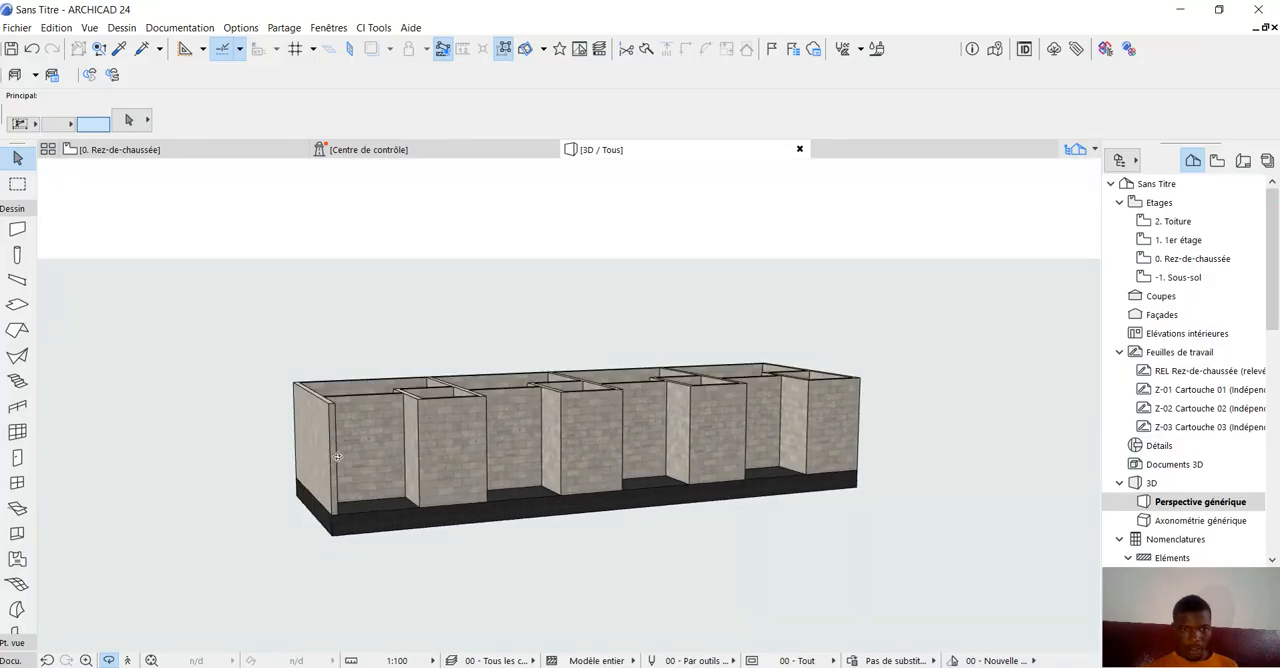
{"action": "left_click_drag", "start_coordinate": [338, 456], "coordinate": [423, 459]}
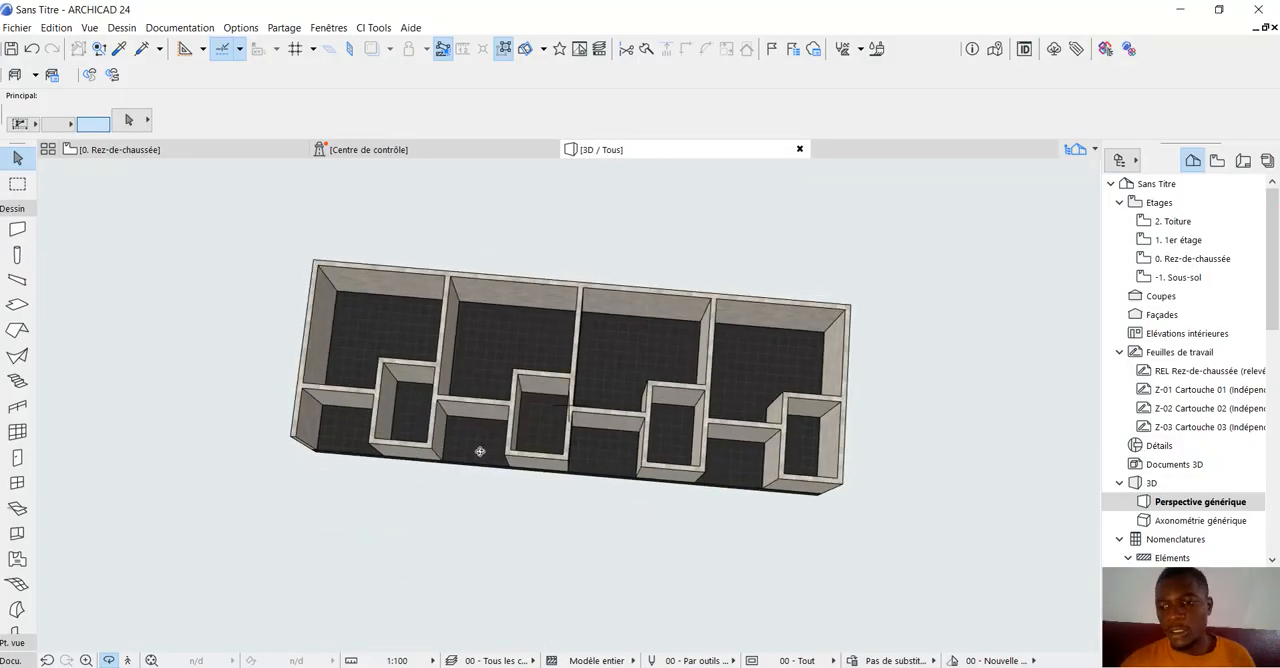
{"action": "left_click_drag", "start_coordinate": [601, 330], "coordinate": [367, 288]}
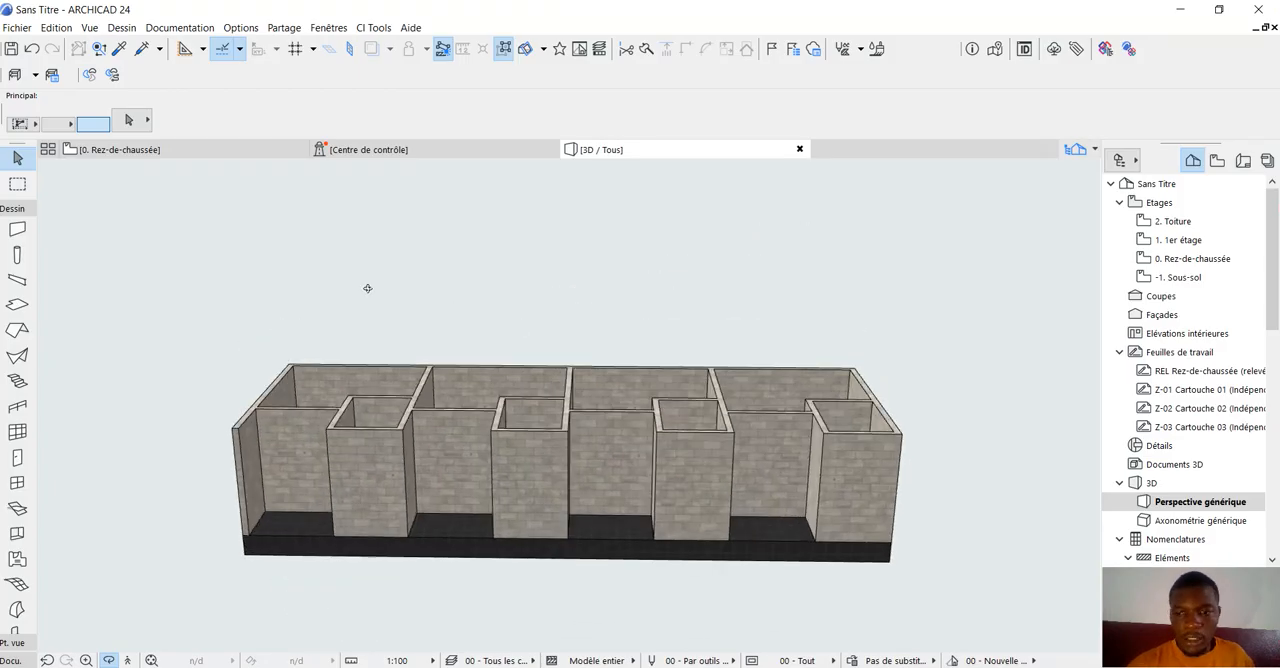
Return to the ground floor plan and start the Window tool.
{"action": "left_click", "coordinate": [187, 151]}
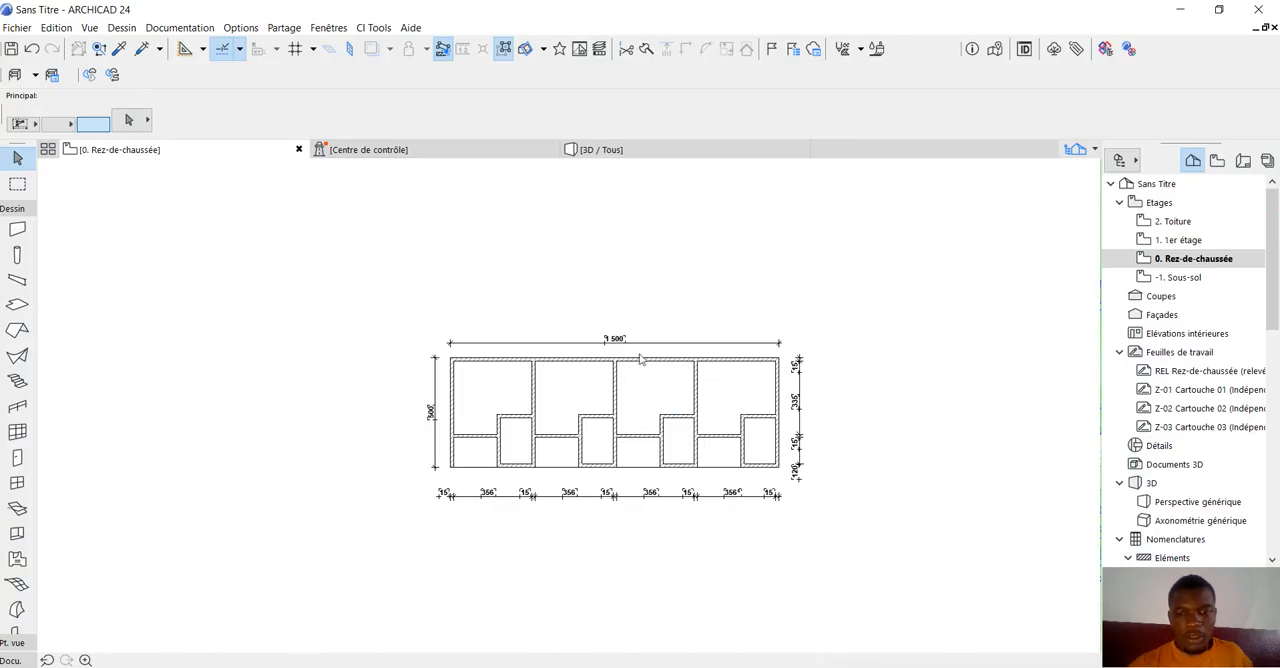
{"action": "scroll", "coordinate": [600, 385], "scroll_direction": "up", "scroll_amount": 5}
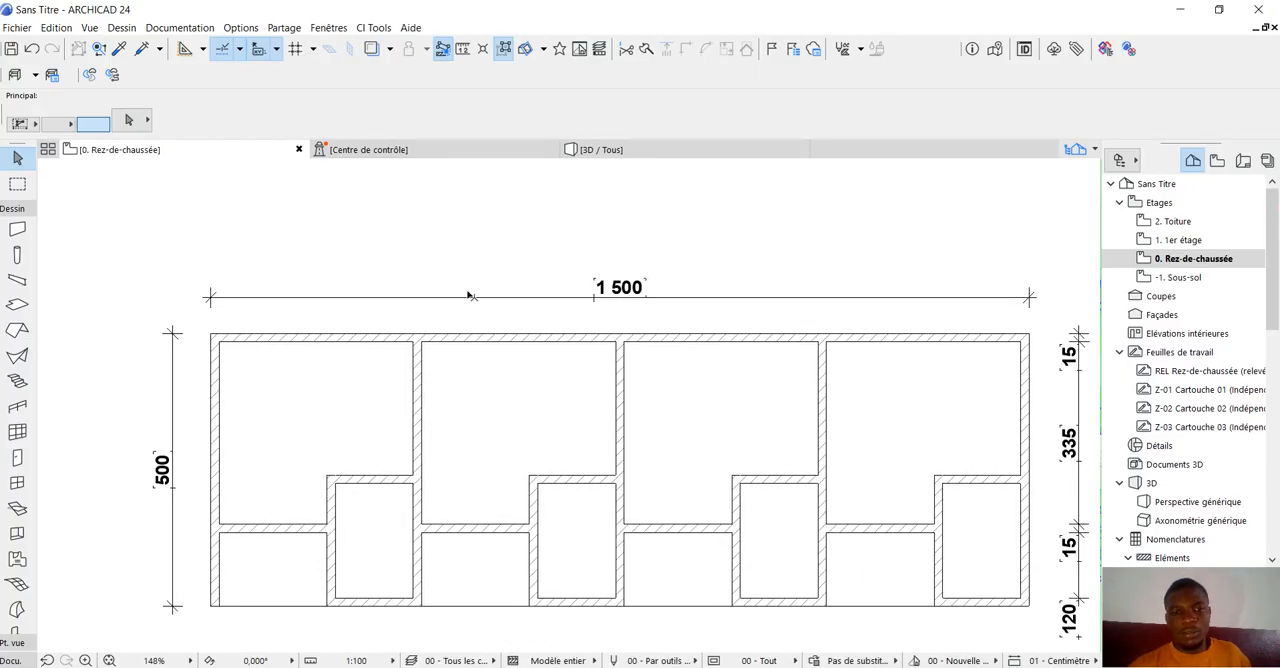
{"action": "scroll", "coordinate": [470, 296], "scroll_direction": "down", "scroll_amount": 2}
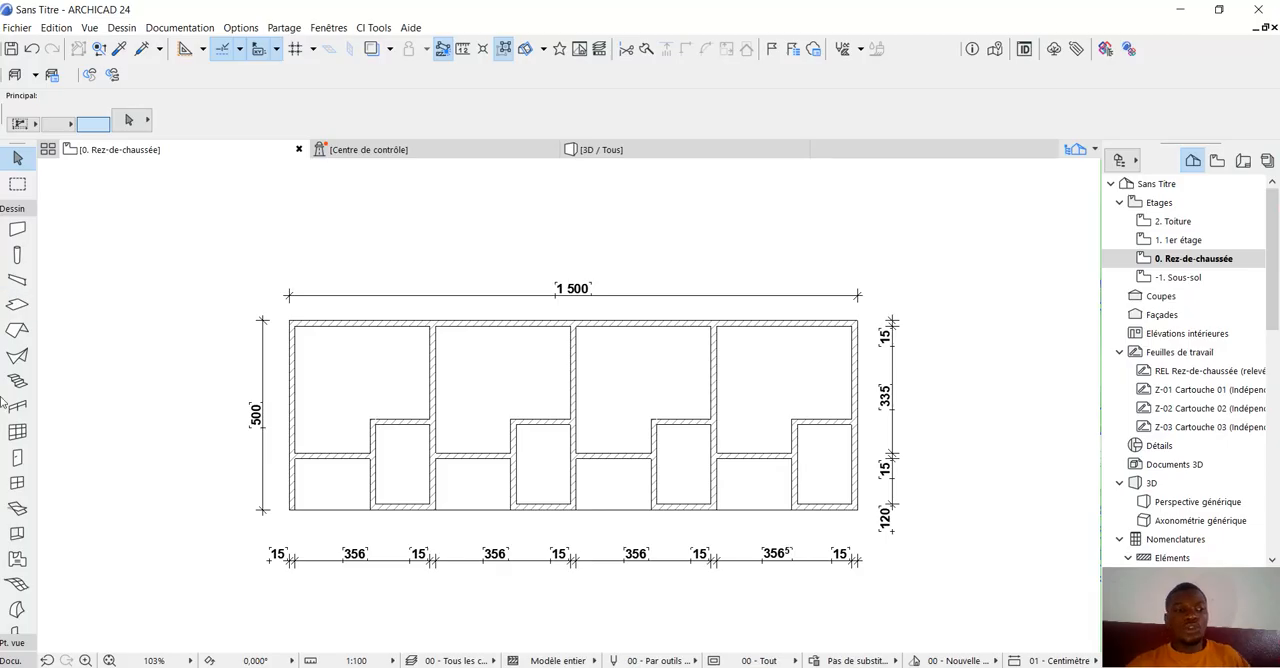
{"action": "left_click", "coordinate": [8, 479]}
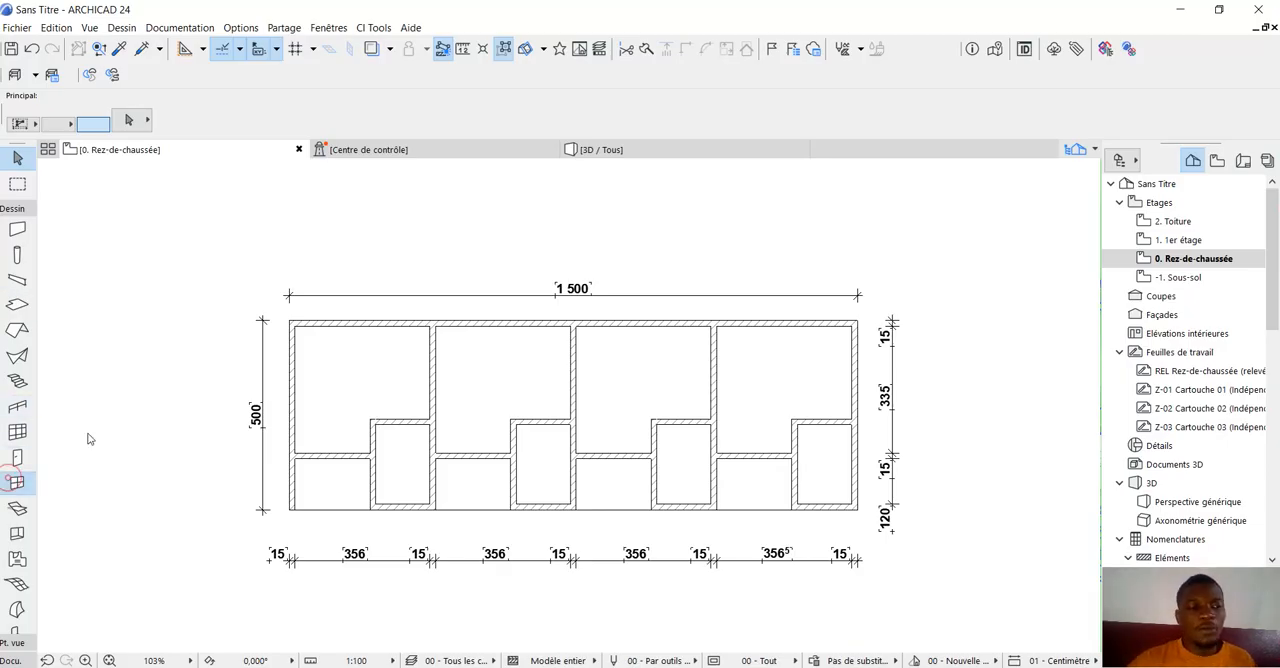
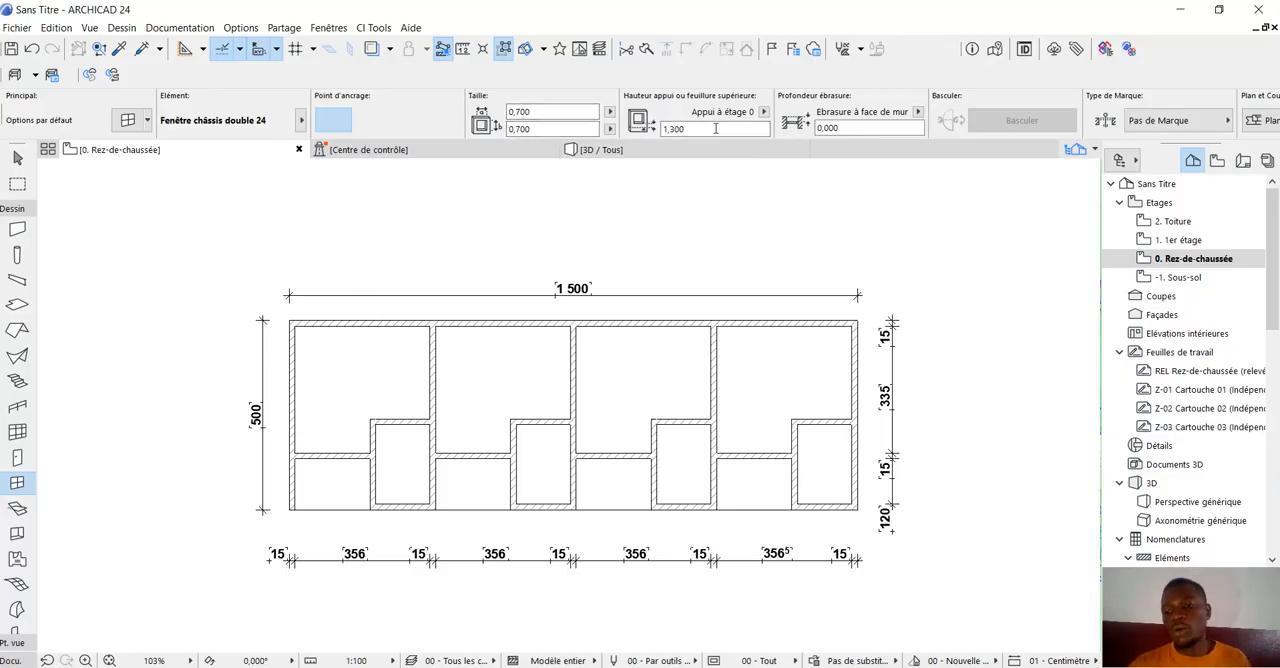
Place a 0,700 by 0,700 window with a 1,300 sill in the outer front wall of each of the four small rooms.
{"action": "scroll", "coordinate": [400, 498], "scroll_direction": "up", "scroll_amount": 3}
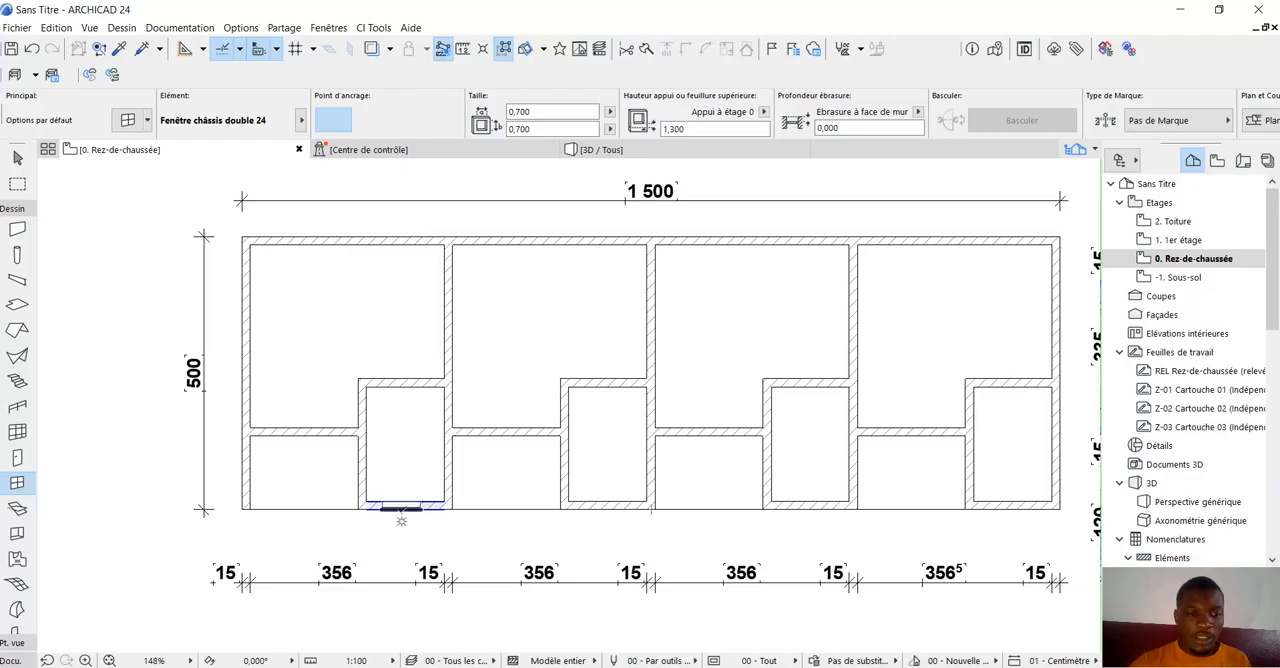
{"action": "left_click", "coordinate": [401, 508]}
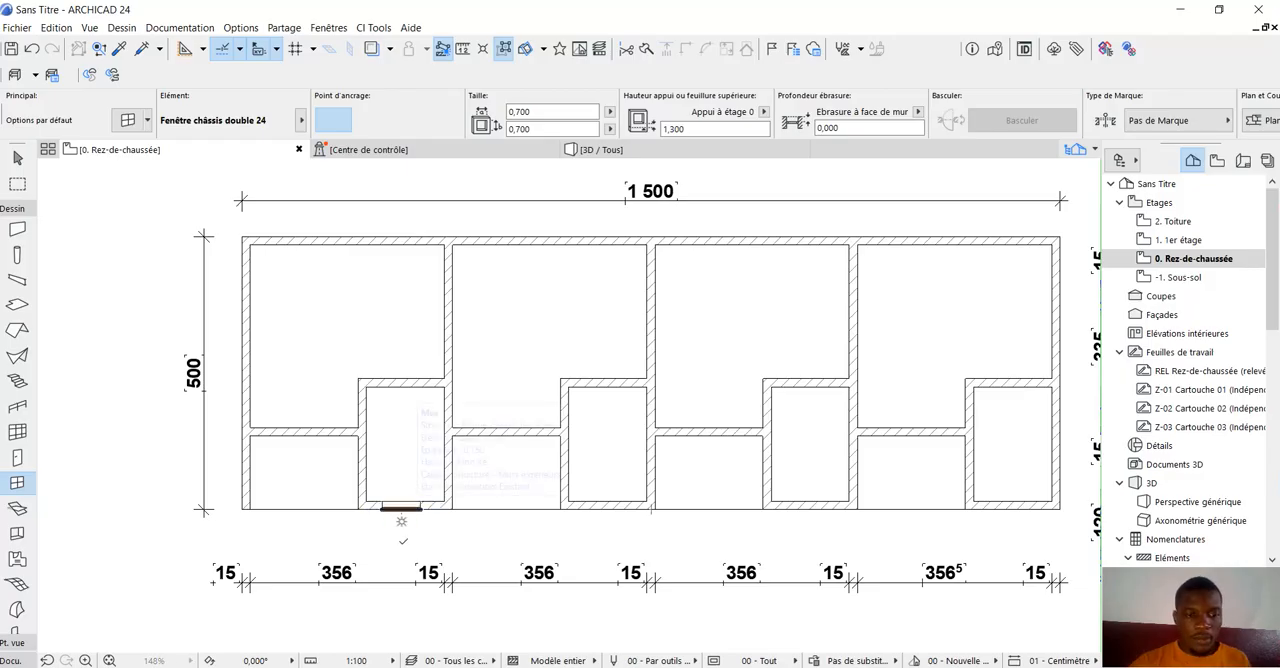
{"action": "left_click", "coordinate": [606, 520]}
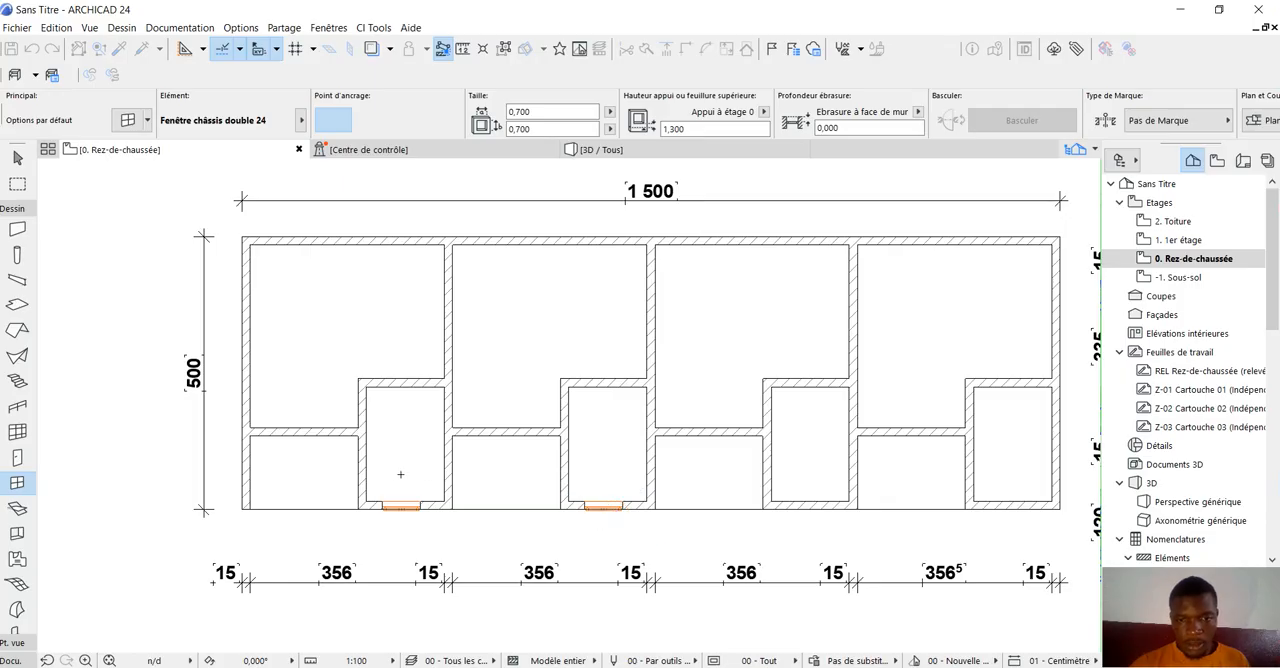
{"action": "scroll", "coordinate": [393, 471], "scroll_direction": "down", "scroll_amount": 4}
{"action": "scroll", "coordinate": [558, 501], "scroll_direction": "up", "scroll_amount": 3}
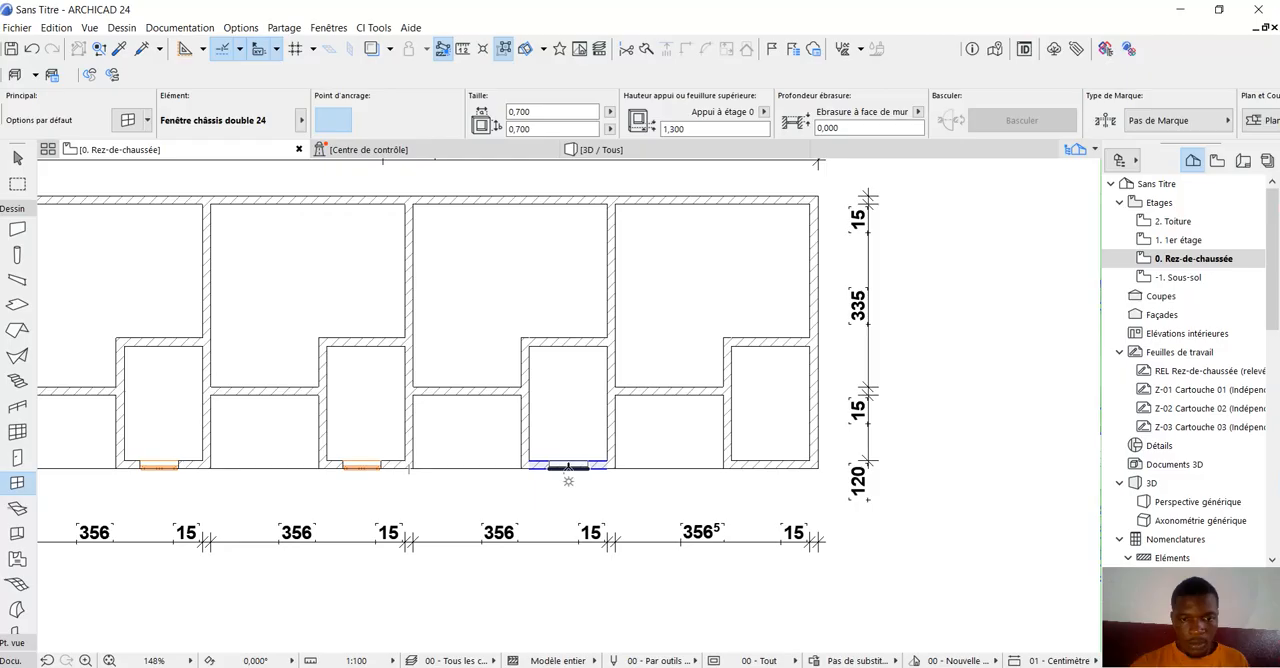
{"action": "left_click", "coordinate": [593, 505]}
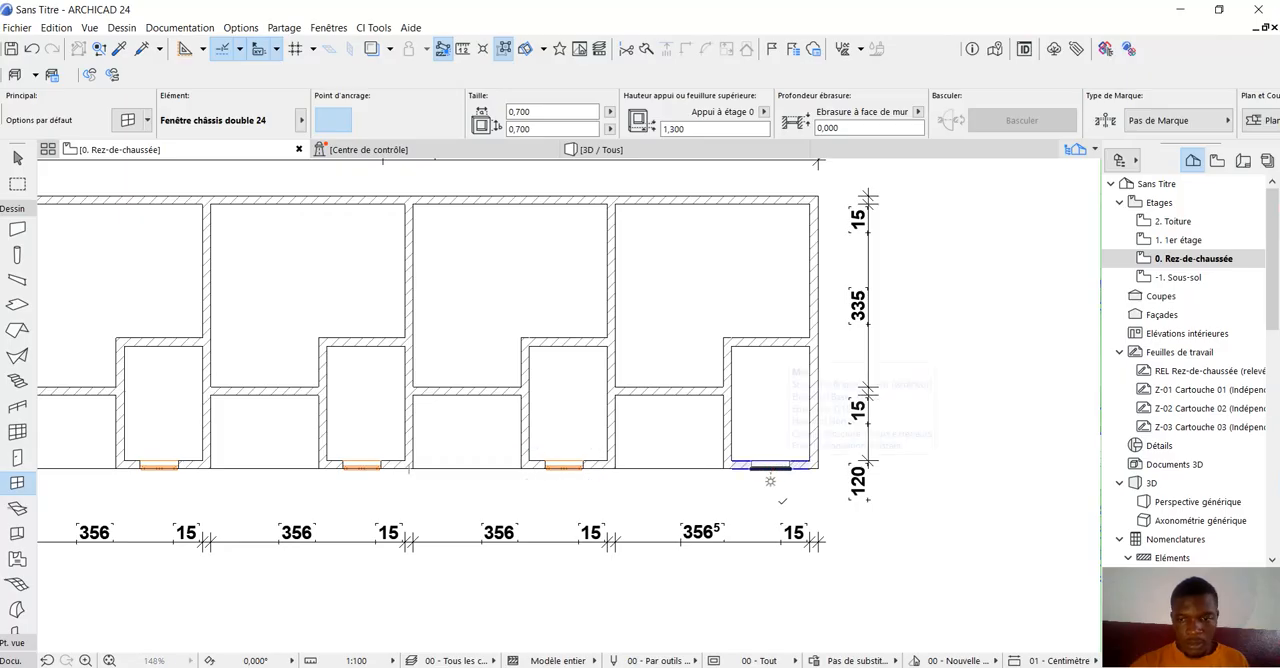
{"action": "left_click", "coordinate": [785, 506]}
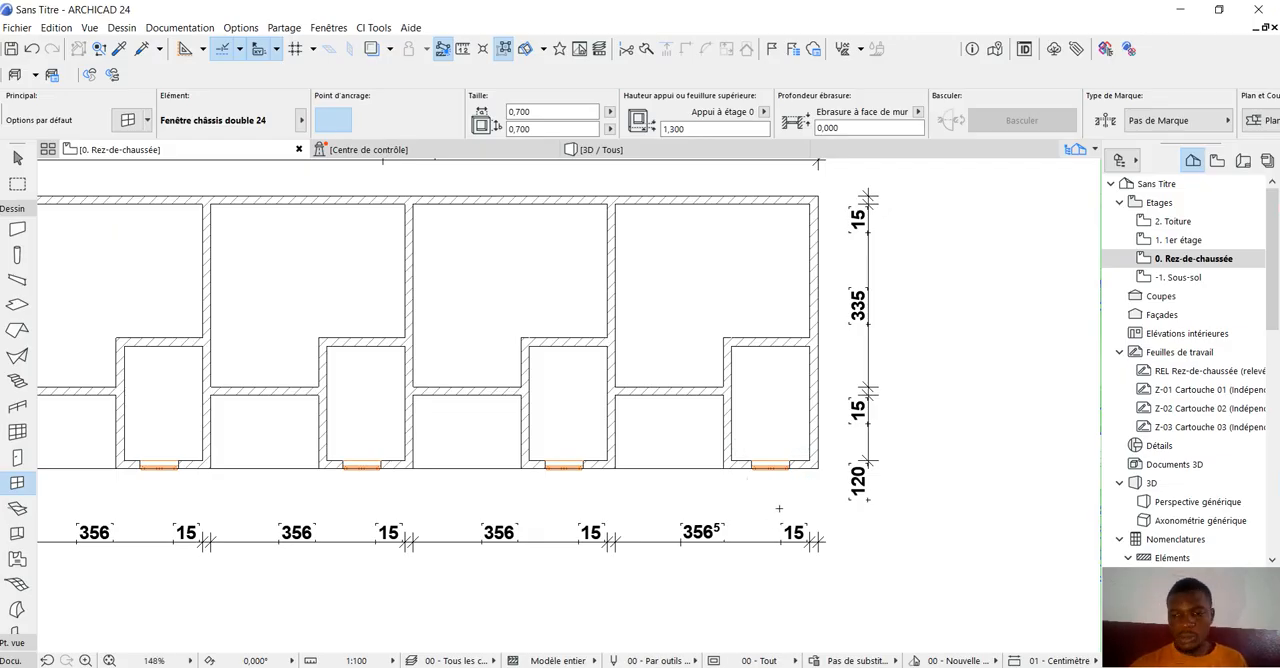
{"action": "scroll", "coordinate": [893, 519], "scroll_direction": "down", "scroll_amount": 3}
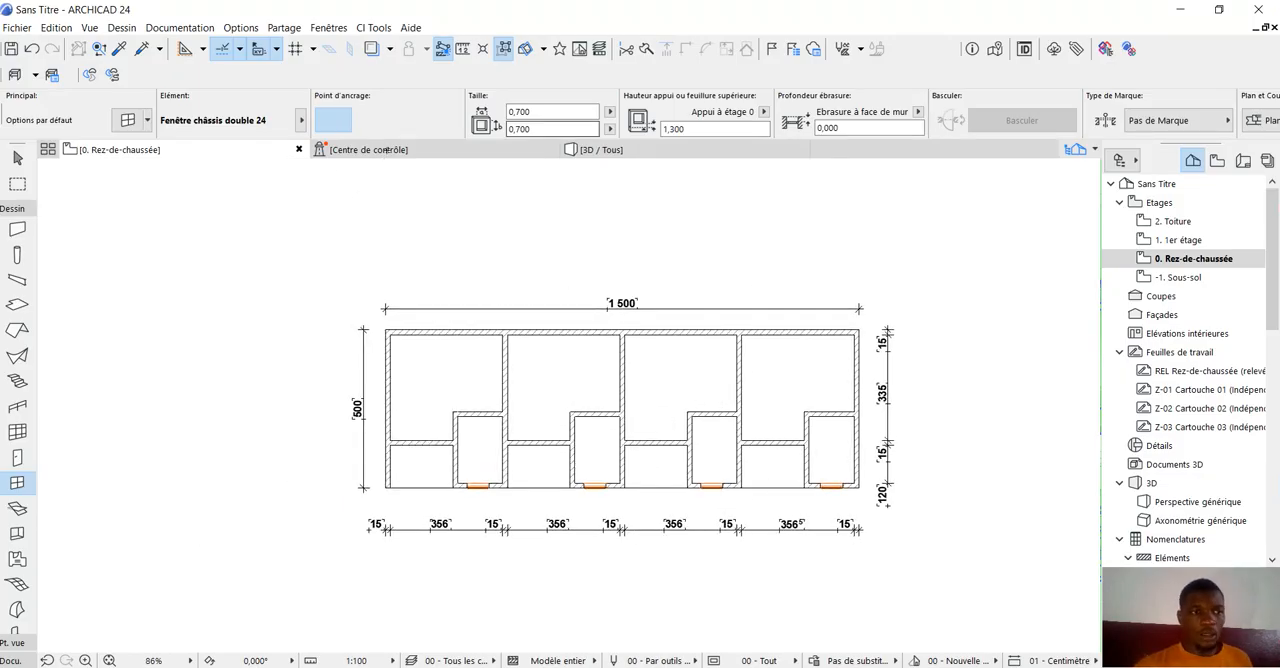
Place a 1,000 by 1,000 window with a 1,000 sill in the first unit's recessed front wall, against the outer side wall.
{"action": "left_click", "coordinate": [545, 111]}
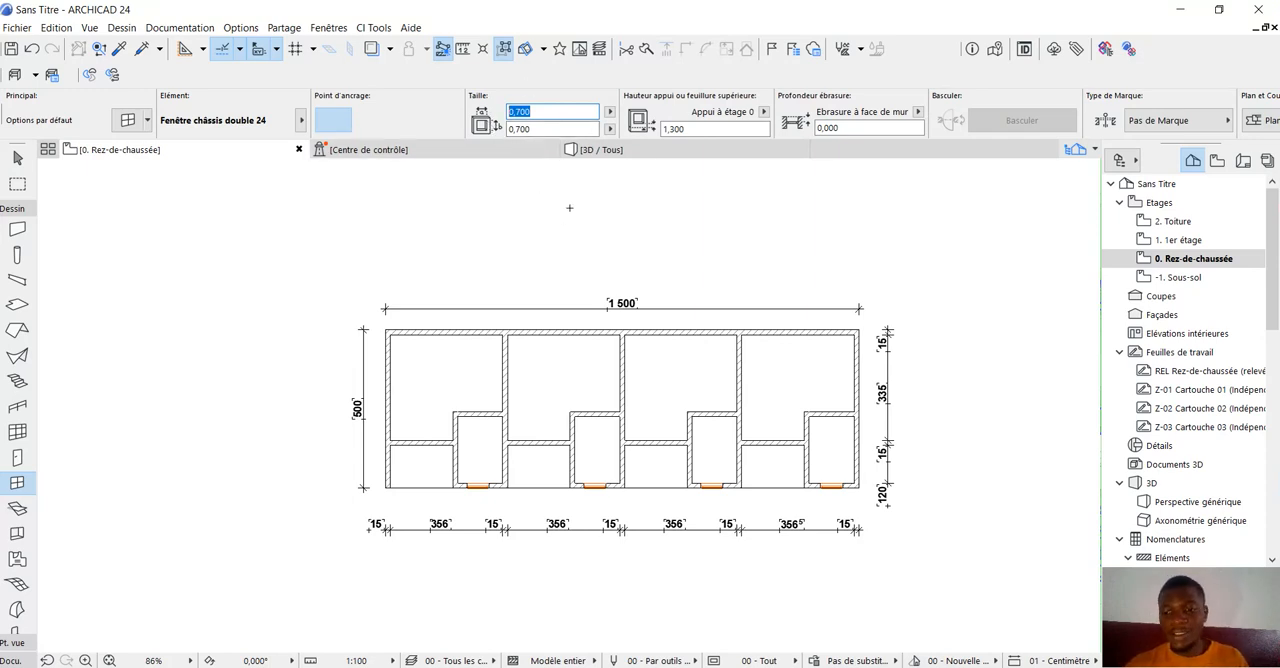
{"action": "left_click", "coordinate": [536, 128]}
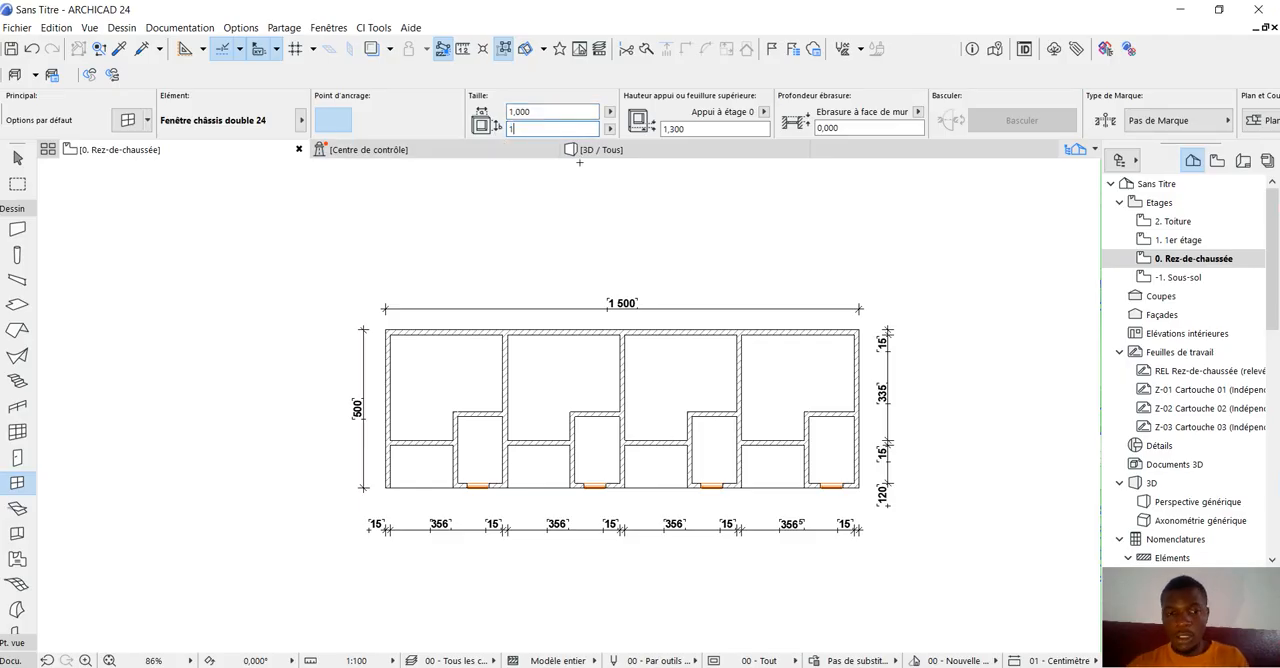
{"action": "type", "text": "1"}
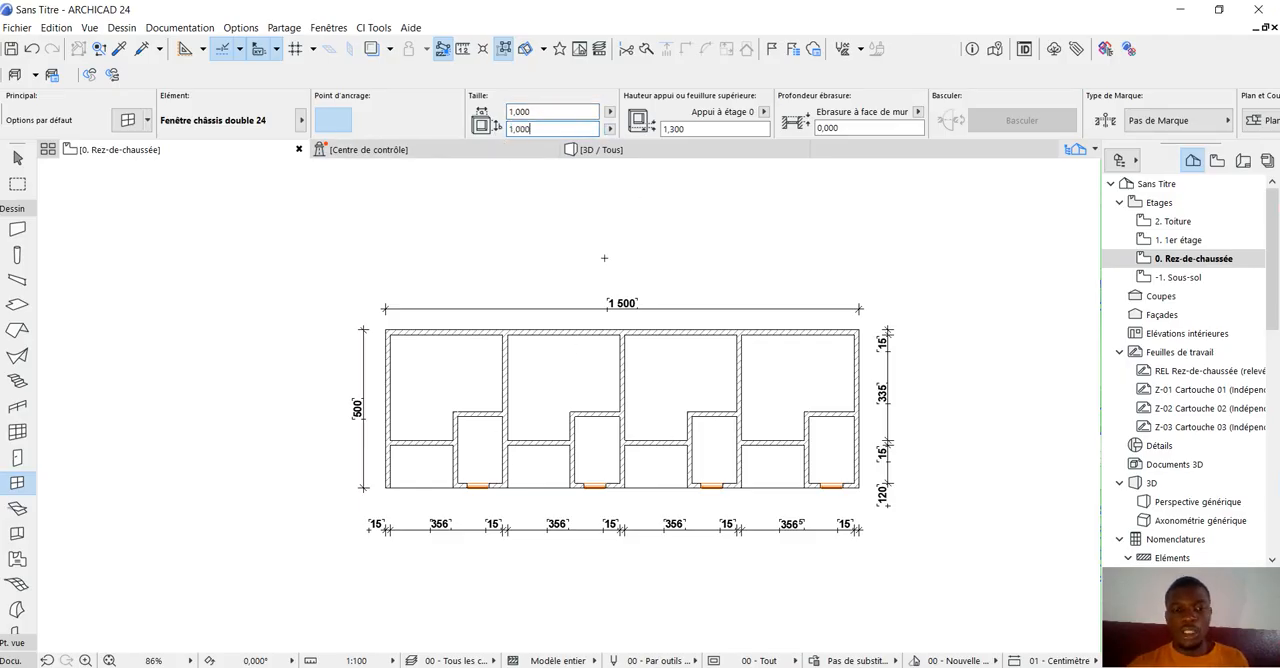
{"action": "left_click", "coordinate": [702, 129]}
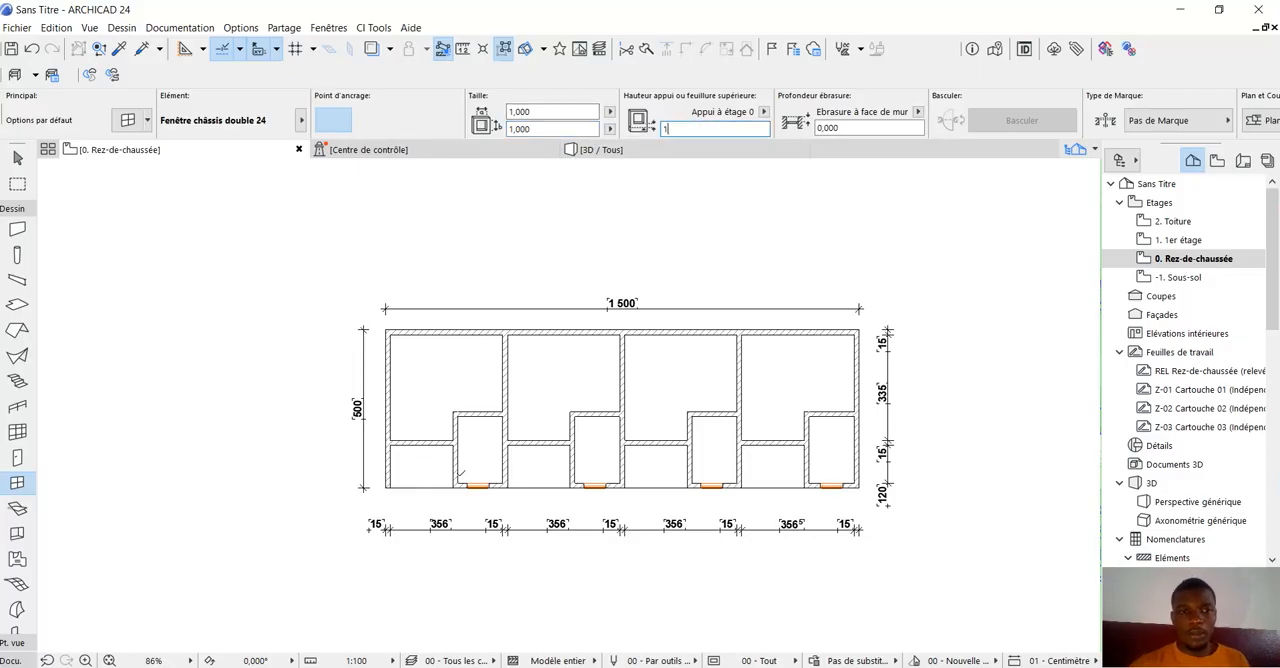
{"action": "type", "text": "1"}
{"action": "key", "text": "Return"}
{"action": "scroll", "coordinate": [458, 440], "scroll_direction": "up", "scroll_amount": 3}
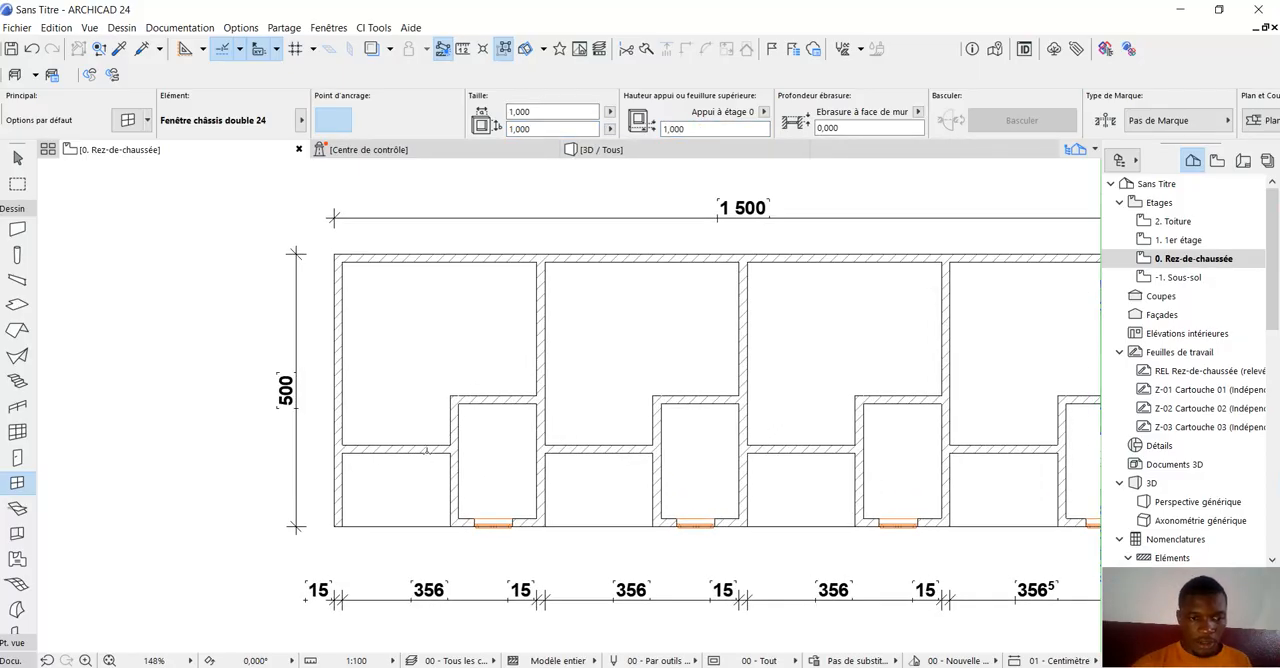
{"action": "left_click", "coordinate": [370, 465]}
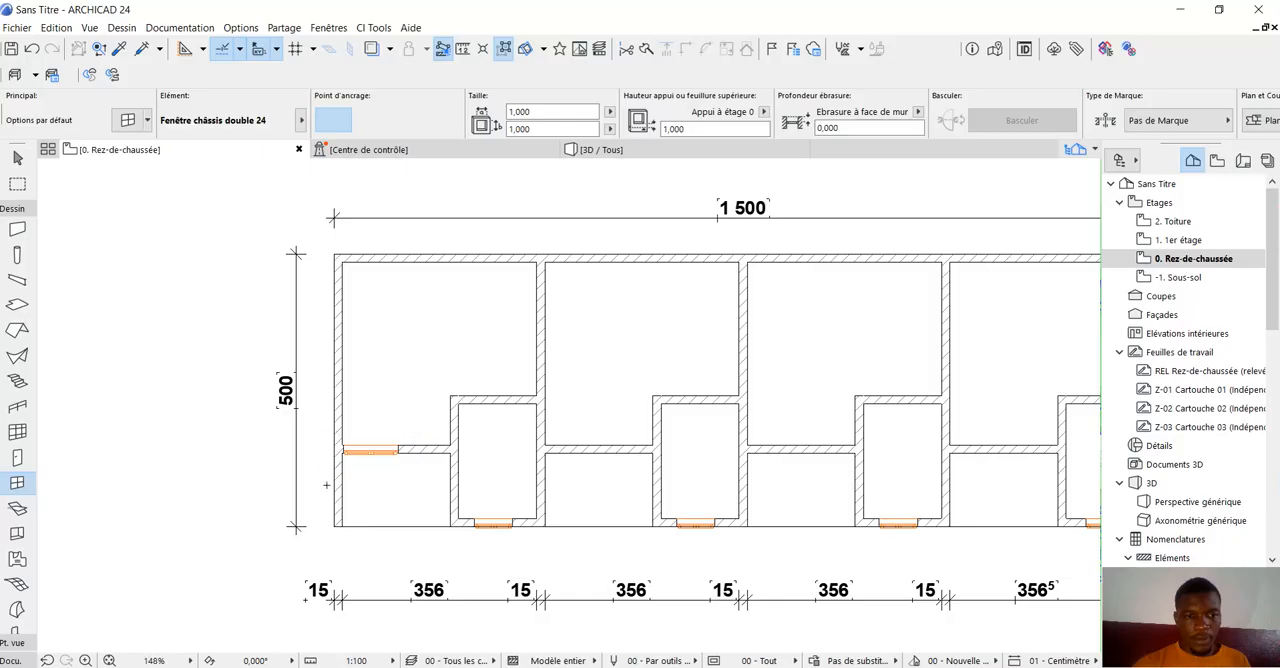
Duplicate the first unit's 1,000 window by incremental translation with 3 copies, spaced from its wall corner to the second unit's matching corner.
{"action": "scroll", "coordinate": [306, 480], "scroll_direction": "down", "scroll_amount": 2}
{"action": "left_click", "coordinate": [17, 157]}
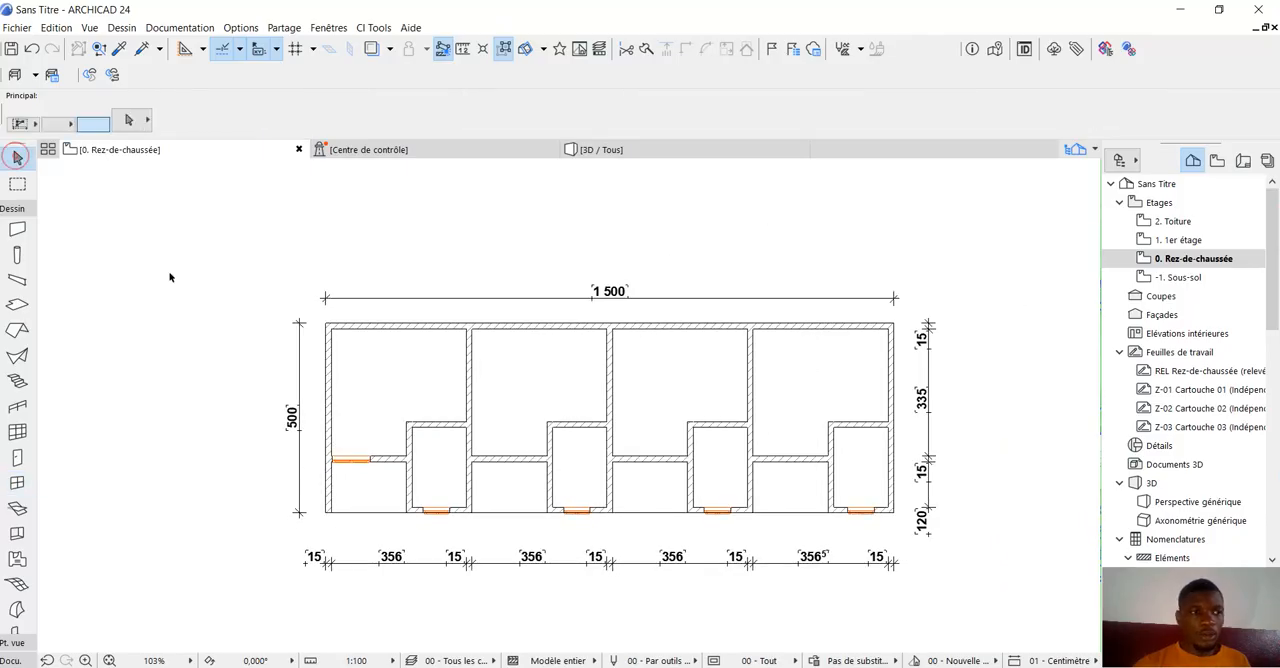
{"action": "scroll", "coordinate": [381, 468], "scroll_direction": "up", "scroll_amount": 2}
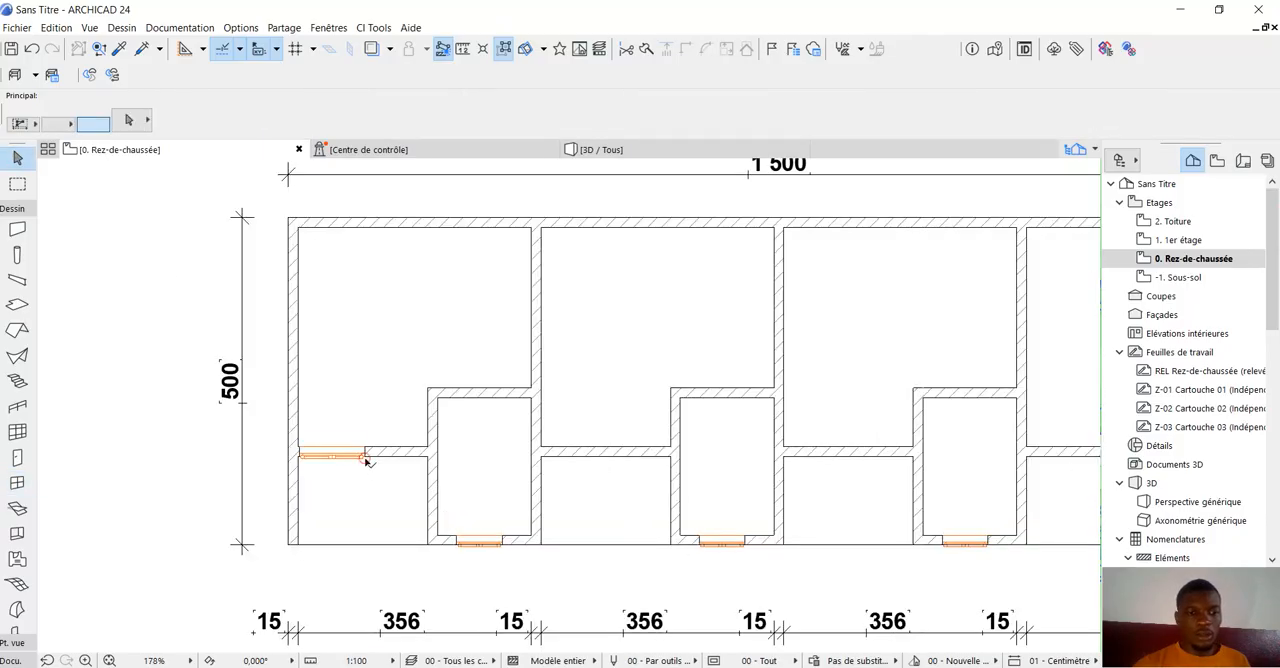
{"action": "left_click", "coordinate": [366, 459]}
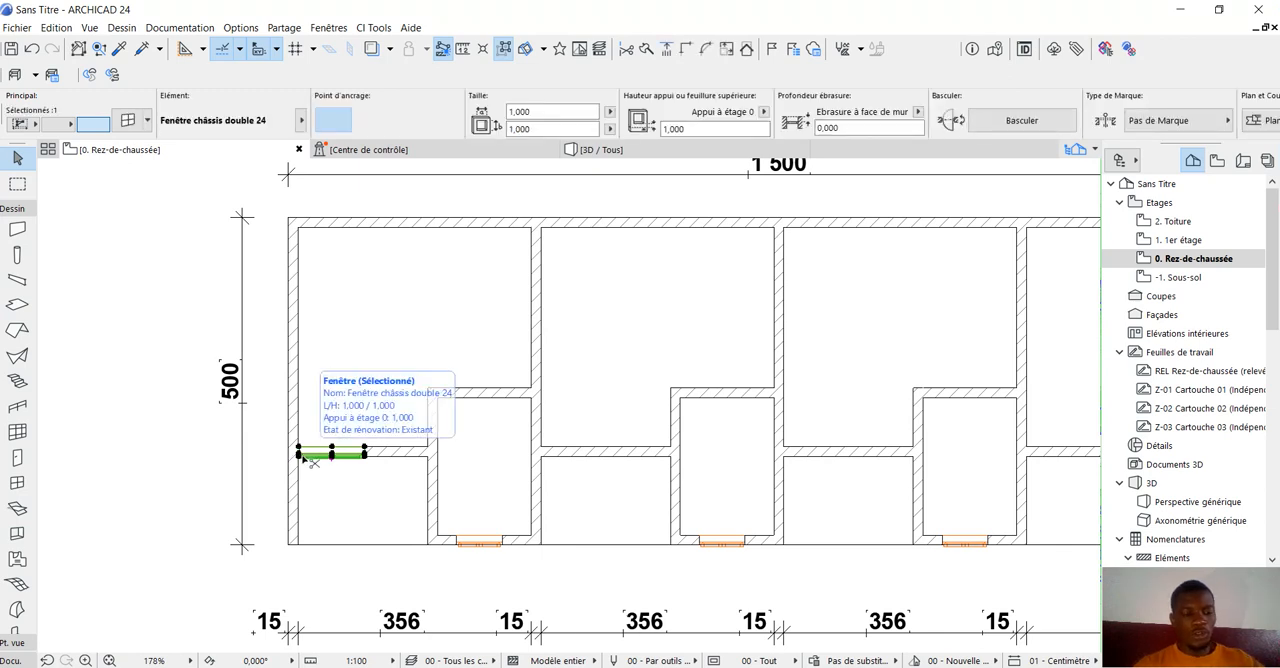
{"action": "key", "text": "ctrl+u"}
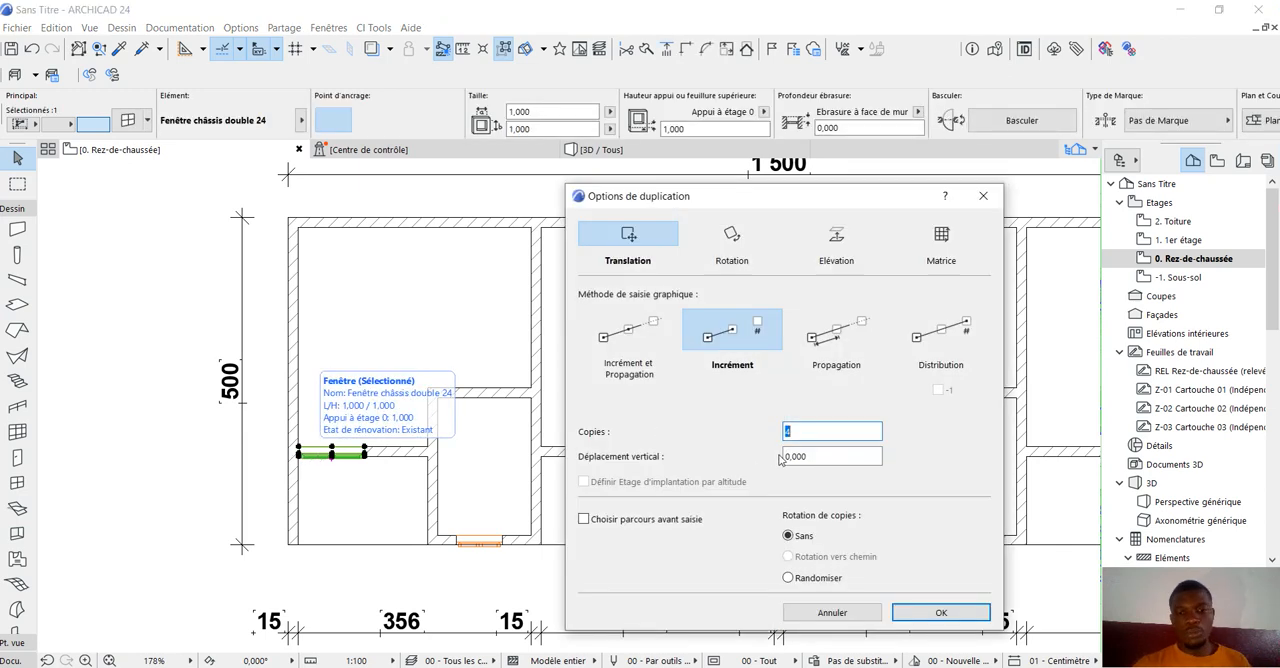
{"action": "left_click", "coordinate": [914, 622]}
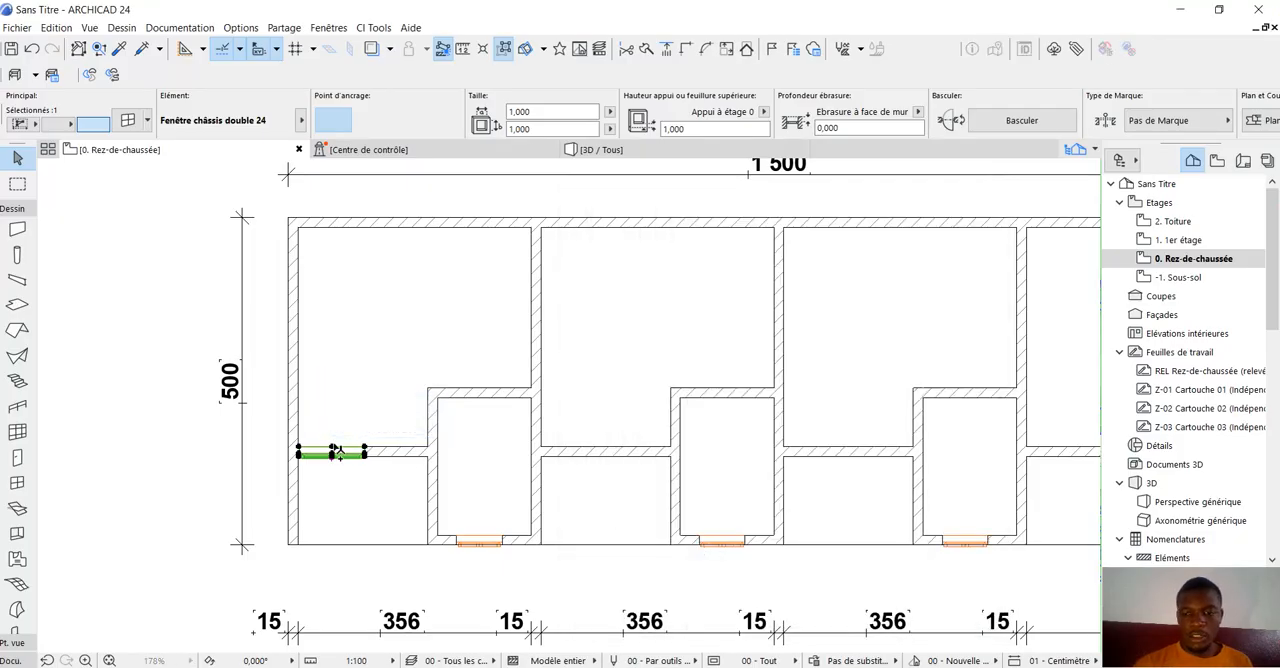
{"action": "scroll", "coordinate": [292, 447], "scroll_direction": "up", "scroll_amount": 1}
{"action": "scroll", "coordinate": [292, 447], "scroll_direction": "up", "scroll_amount": 1}
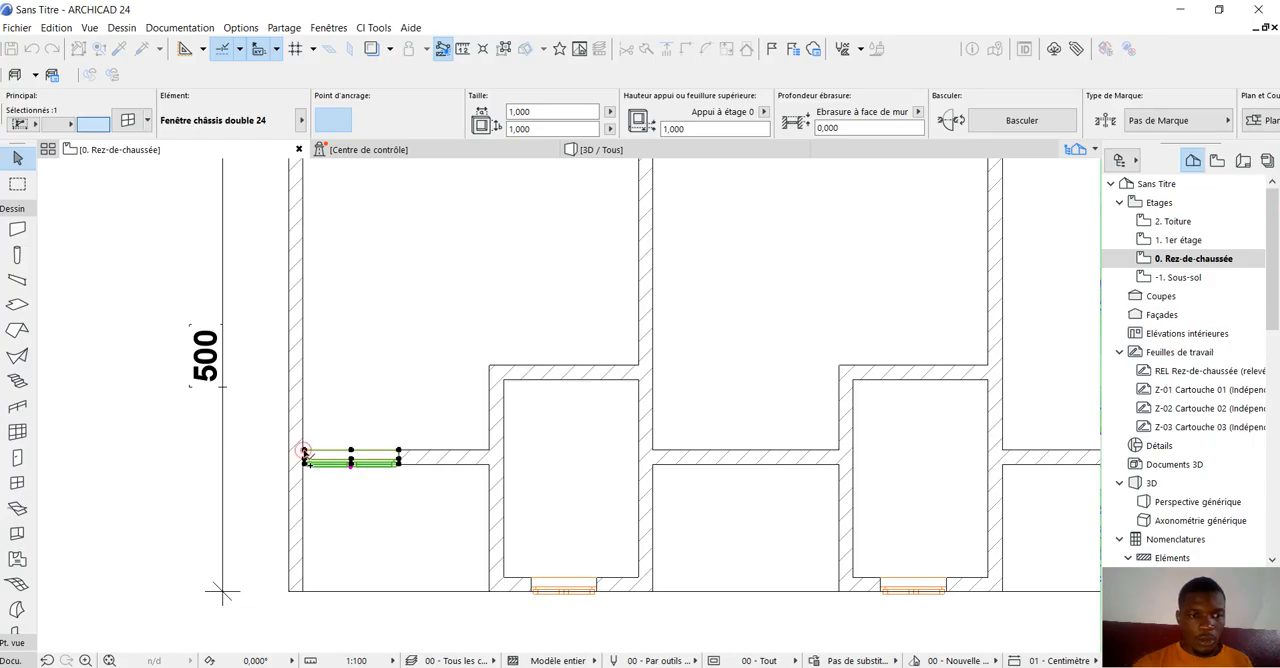
{"action": "left_click", "coordinate": [304, 454]}
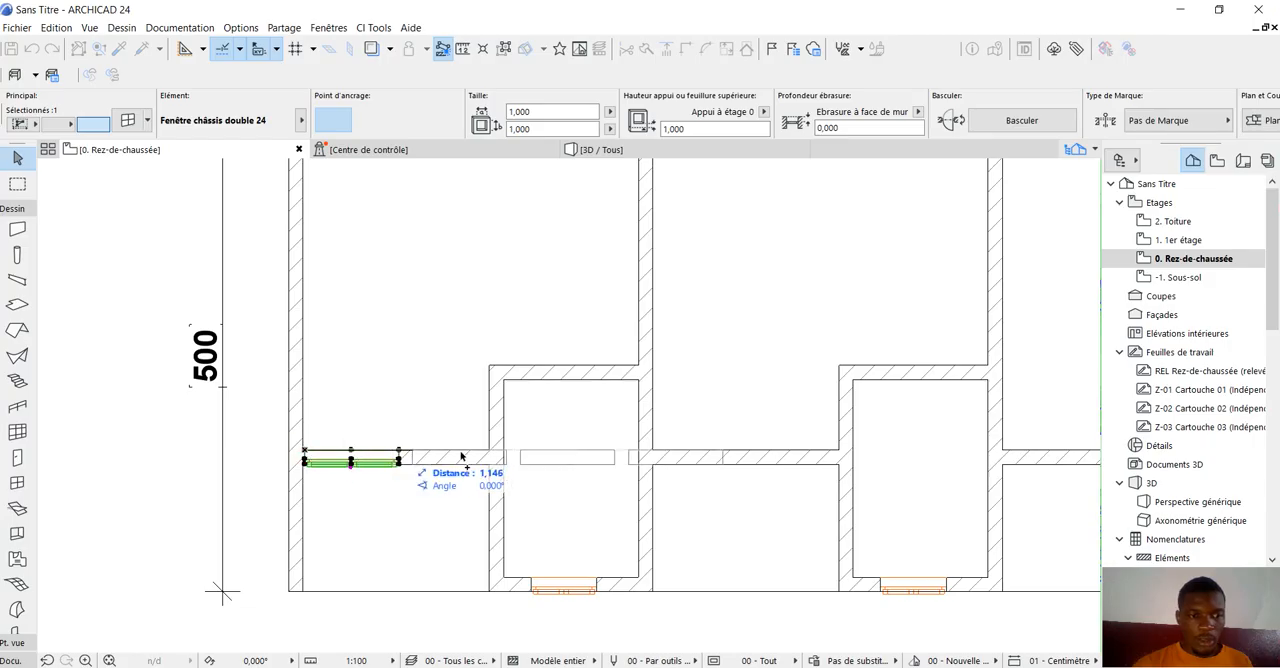
{"action": "left_click", "coordinate": [651, 454]}
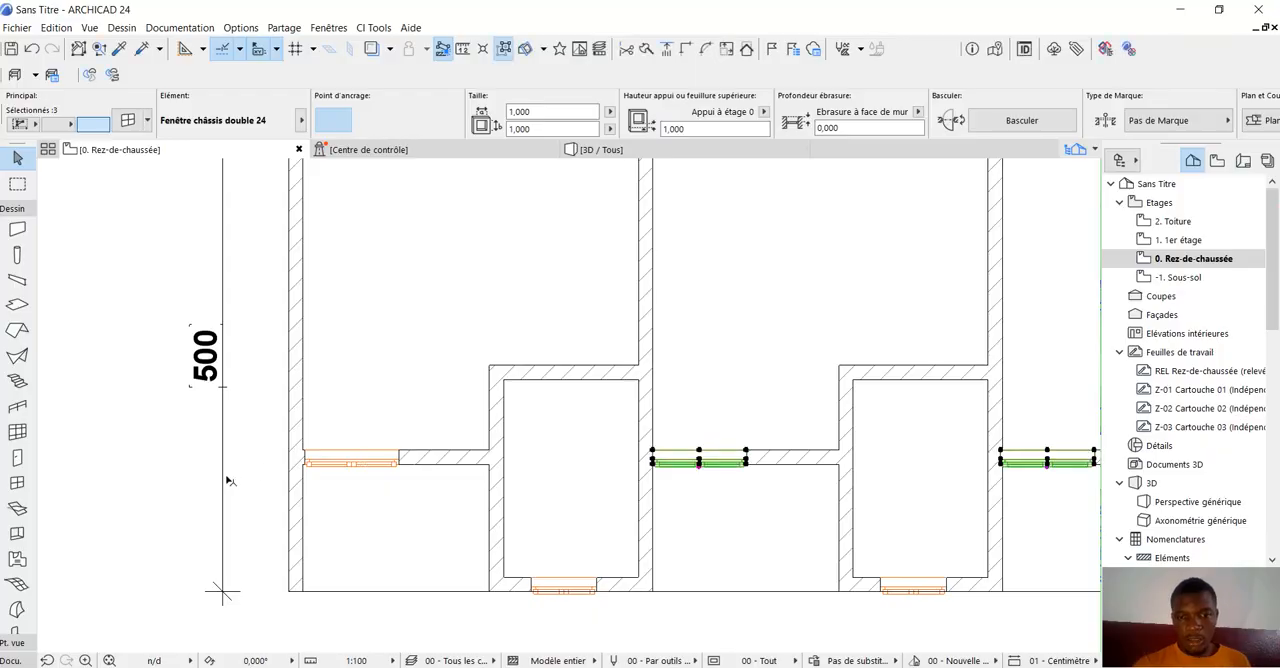
{"action": "scroll", "coordinate": [228, 481], "scroll_direction": "down", "scroll_amount": 3}
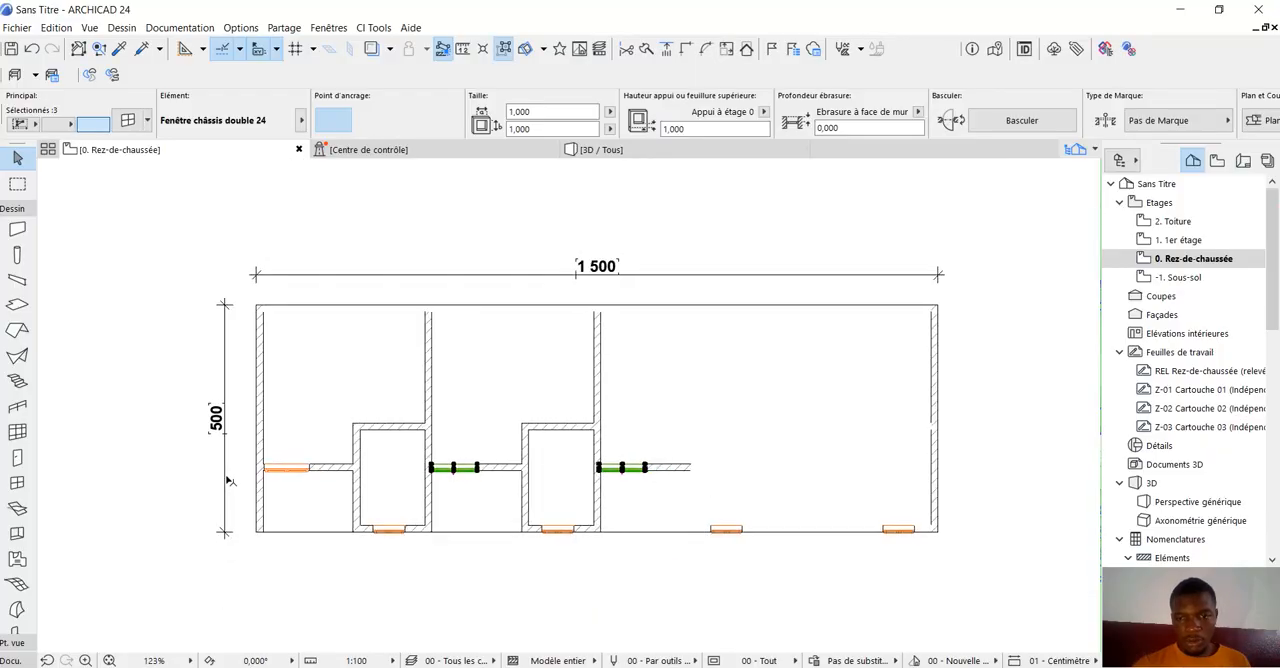
{"action": "left_click", "coordinate": [1062, 466]}
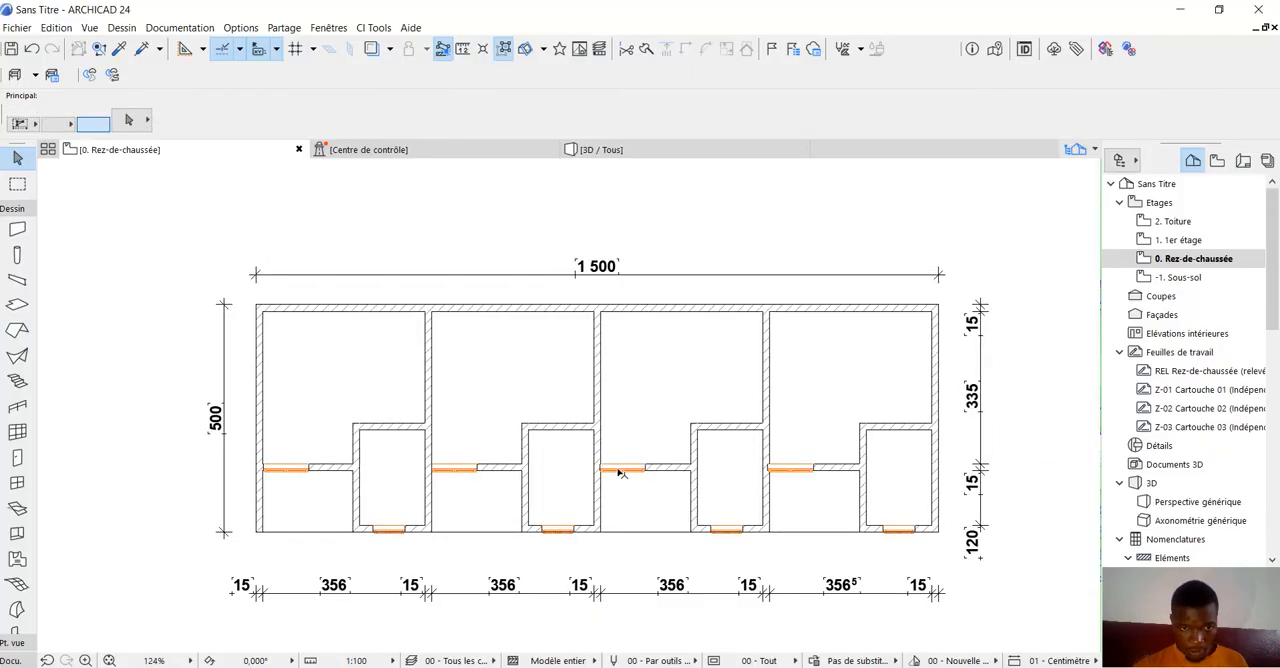
Move the third unit's recessed-wall window along its wall so its end aligns with the partition wall face.
{"action": "scroll", "coordinate": [620, 474], "scroll_direction": "up", "scroll_amount": 5}
{"action": "left_click", "coordinate": [736, 477]}
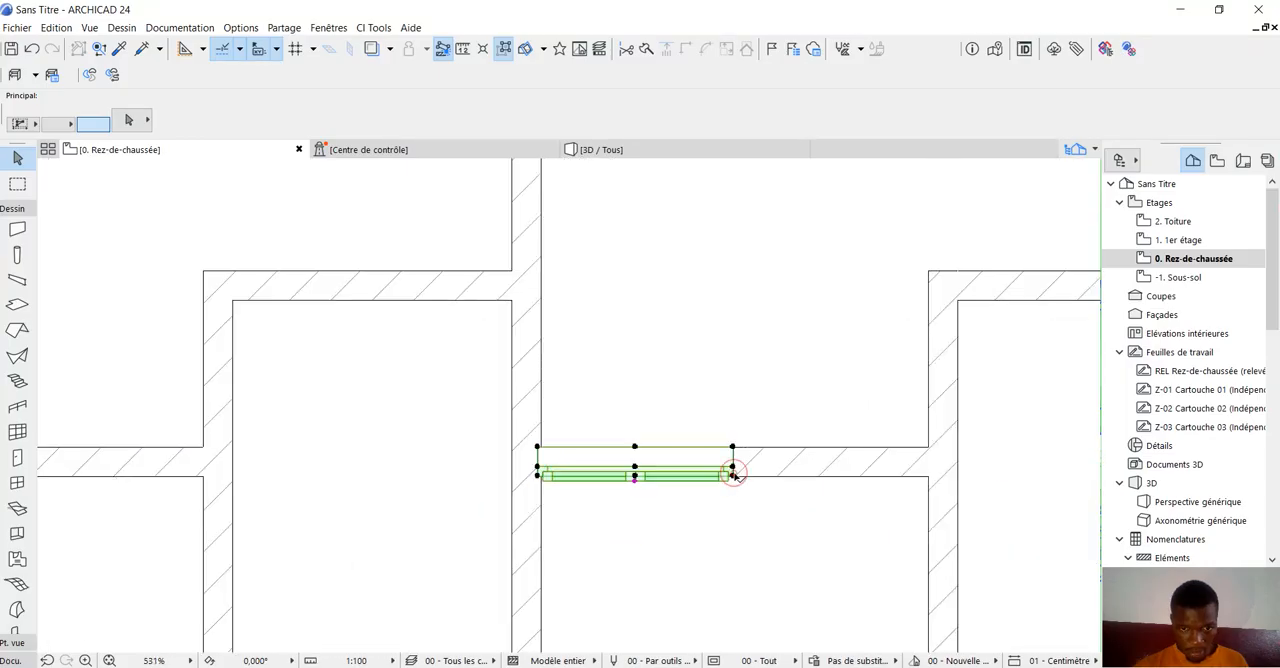
{"action": "left_click", "coordinate": [538, 448]}
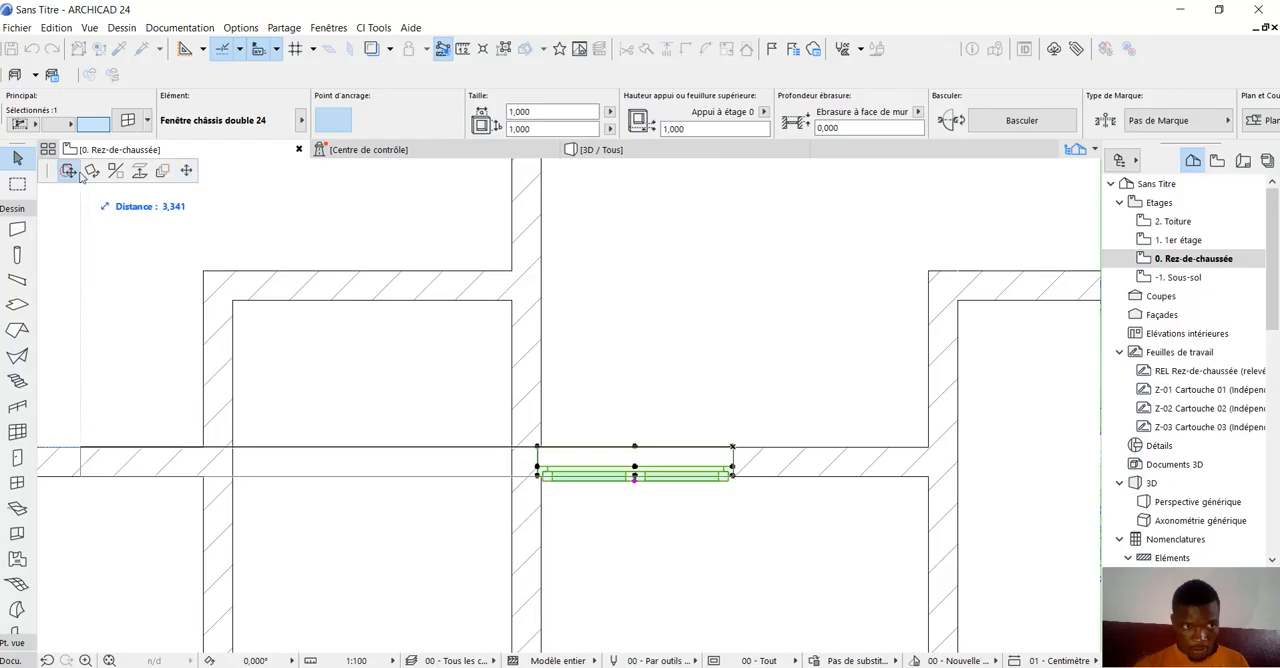
{"action": "left_click", "coordinate": [80, 173]}
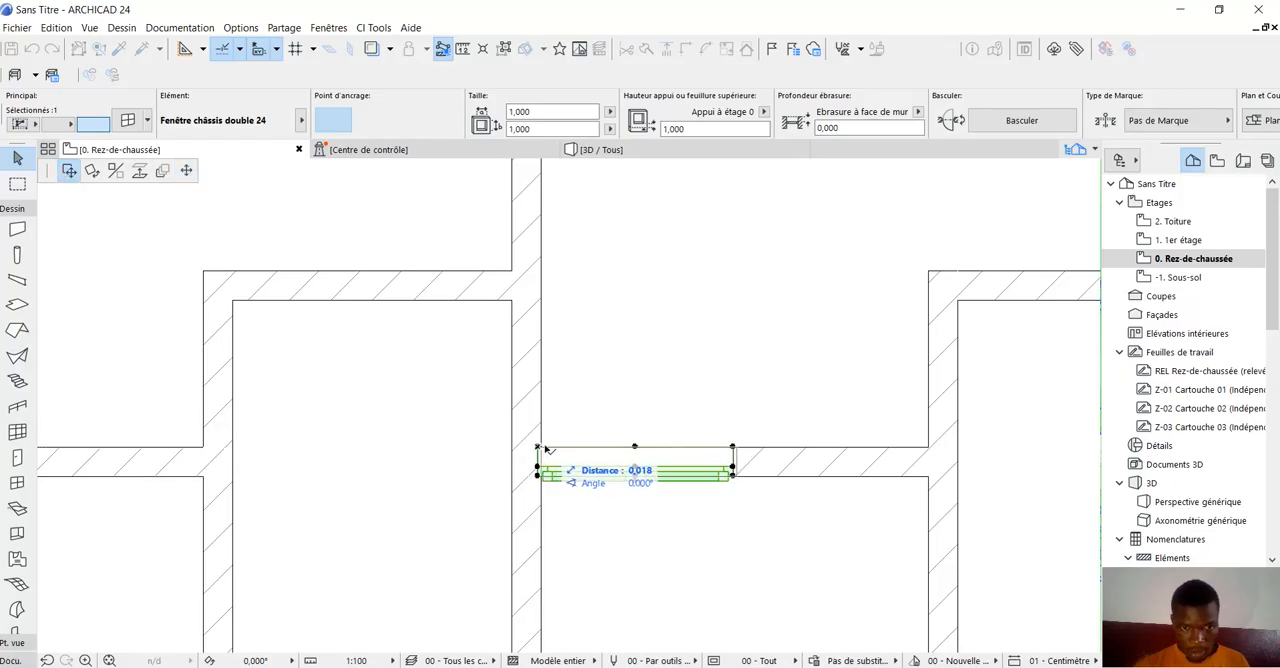
{"action": "left_click", "coordinate": [546, 451]}
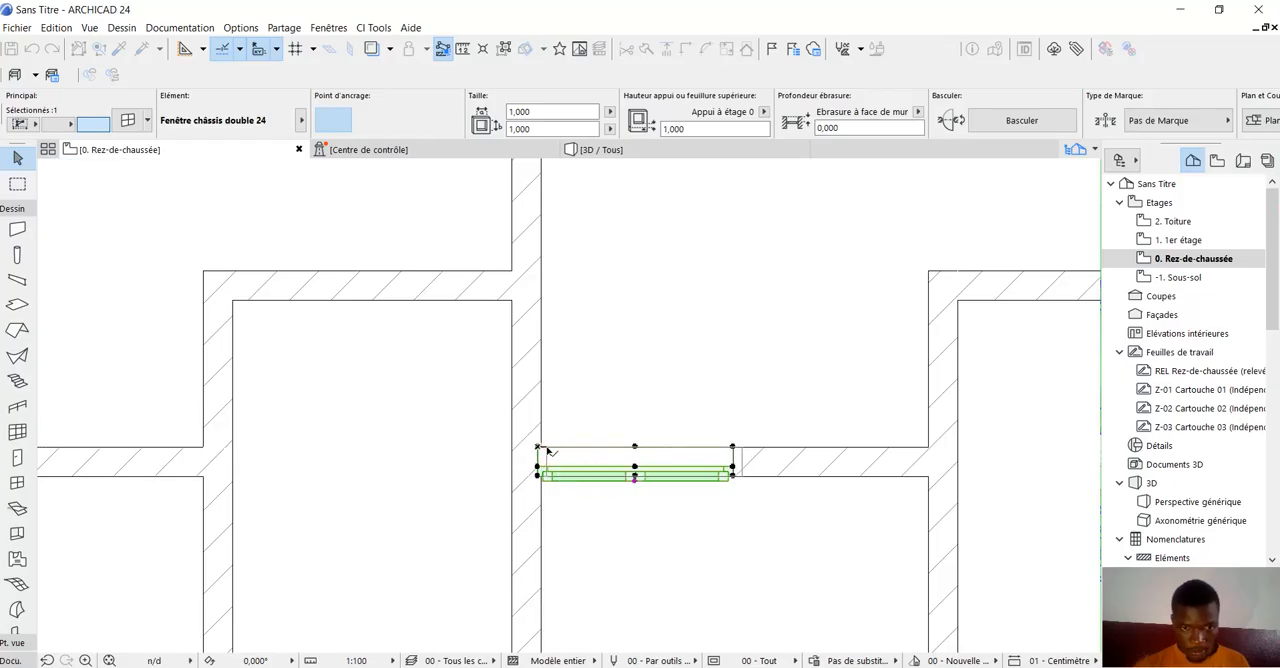
{"action": "left_click", "coordinate": [546, 449]}
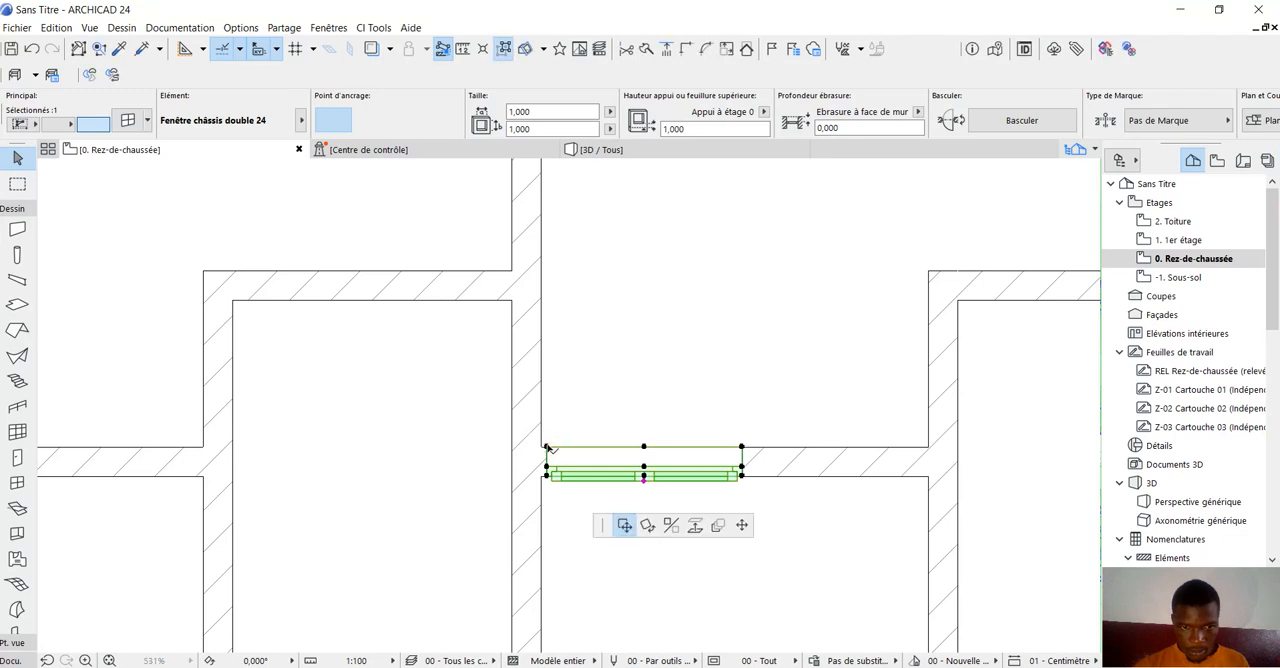
{"action": "scroll", "coordinate": [545, 452], "scroll_direction": "up", "scroll_amount": 3}
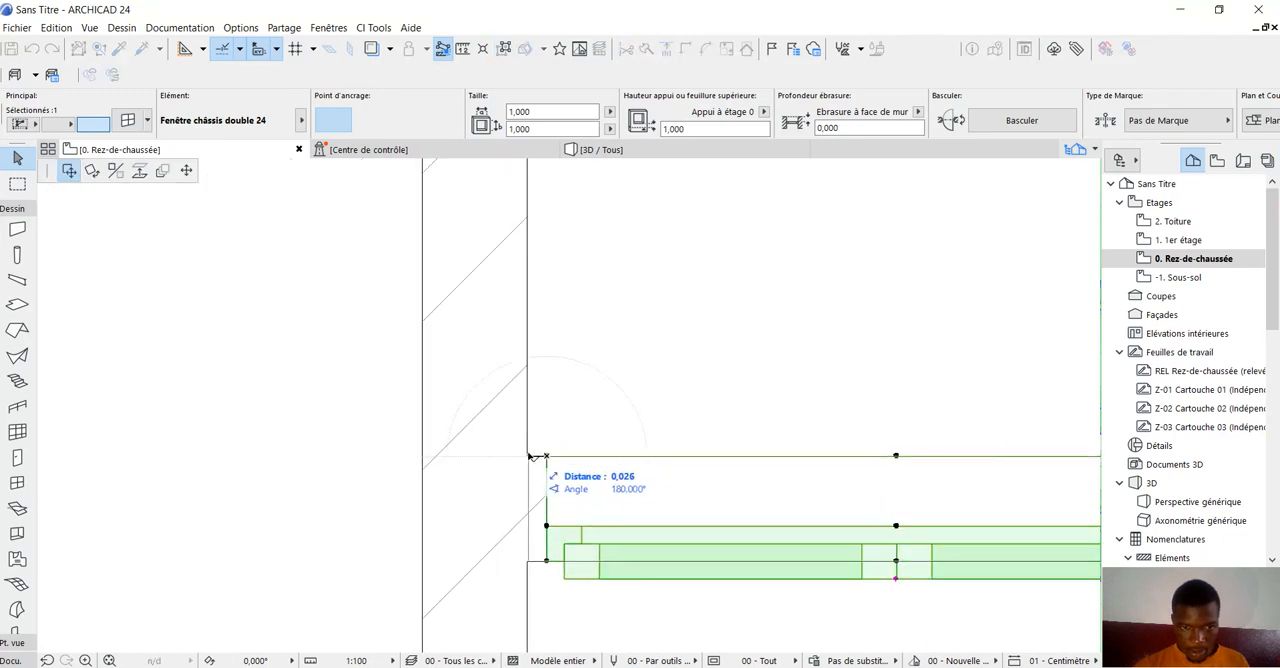
{"action": "left_click", "coordinate": [528, 456]}
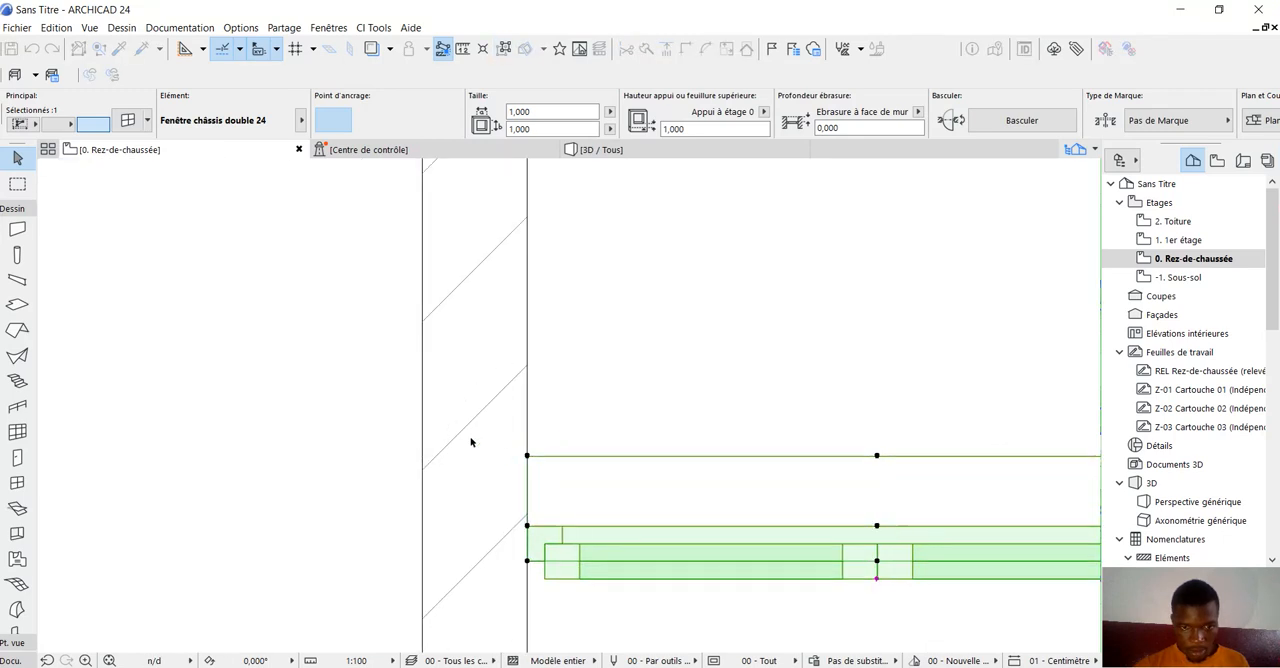
{"action": "scroll", "coordinate": [471, 442], "scroll_direction": "down", "scroll_amount": 5}
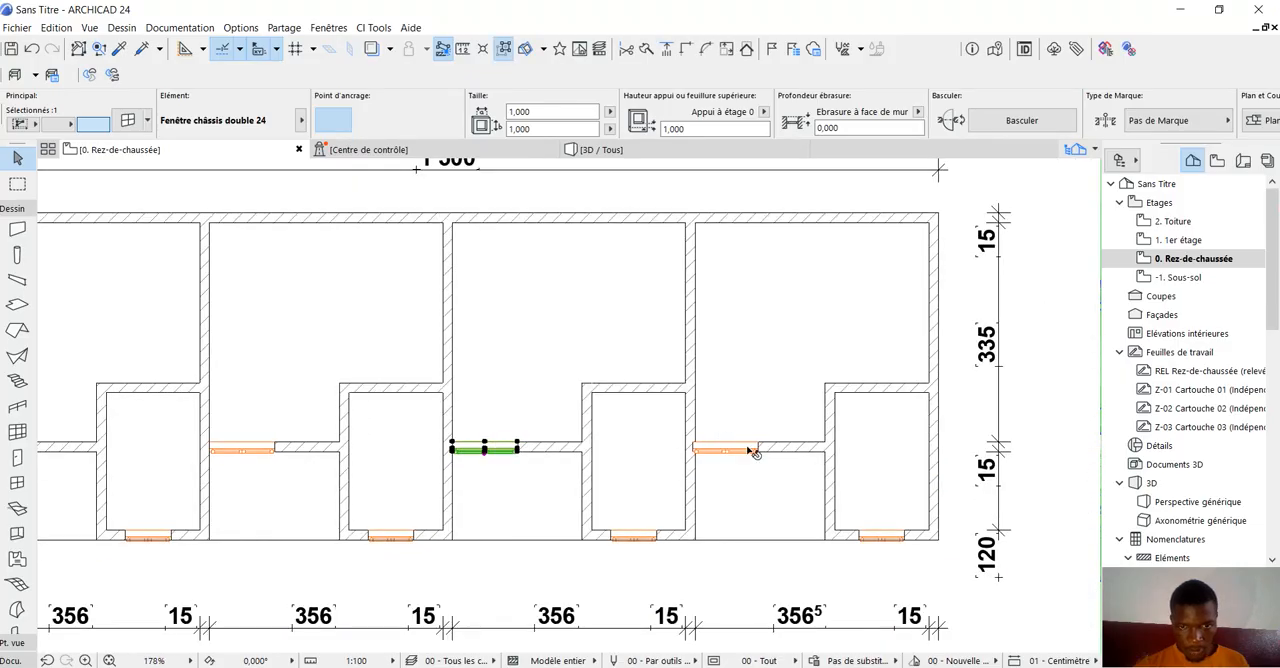
Move the fourth unit's recessed-wall window out of the partition so its end corner meets the partition's inner face.
{"action": "scroll", "coordinate": [753, 452], "scroll_direction": "up", "scroll_amount": 5}
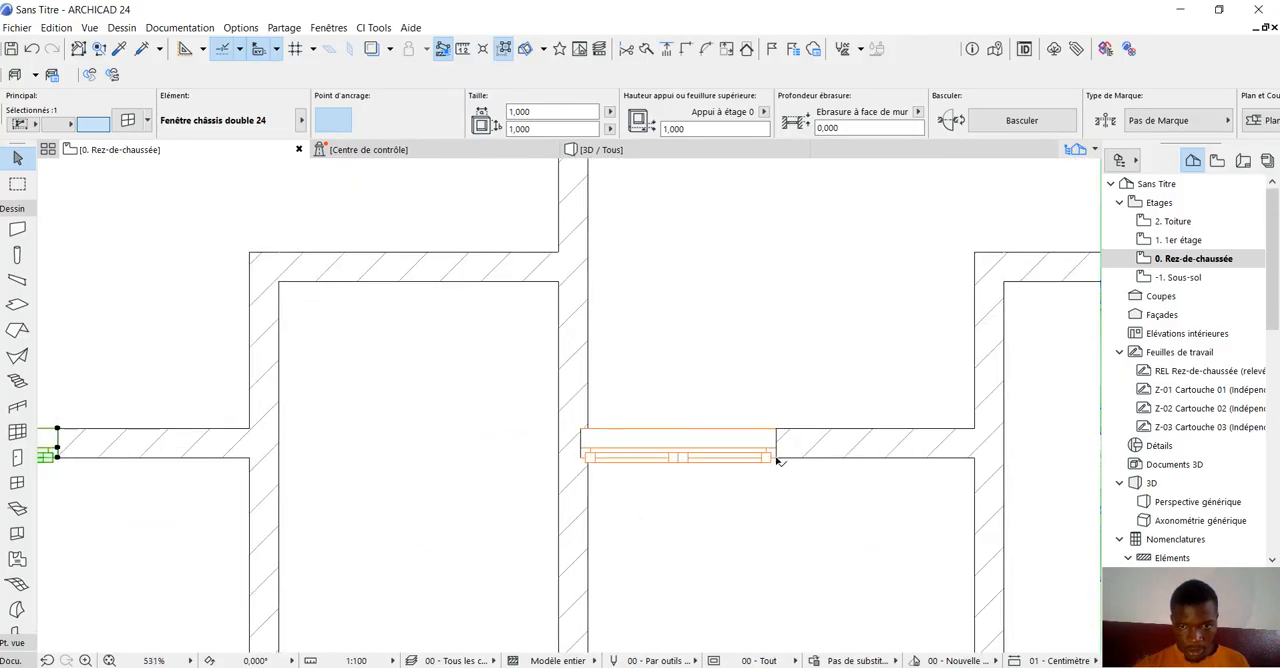
{"action": "left_click", "coordinate": [779, 462]}
{"action": "scroll", "coordinate": [578, 428], "scroll_direction": "up", "scroll_amount": 3}
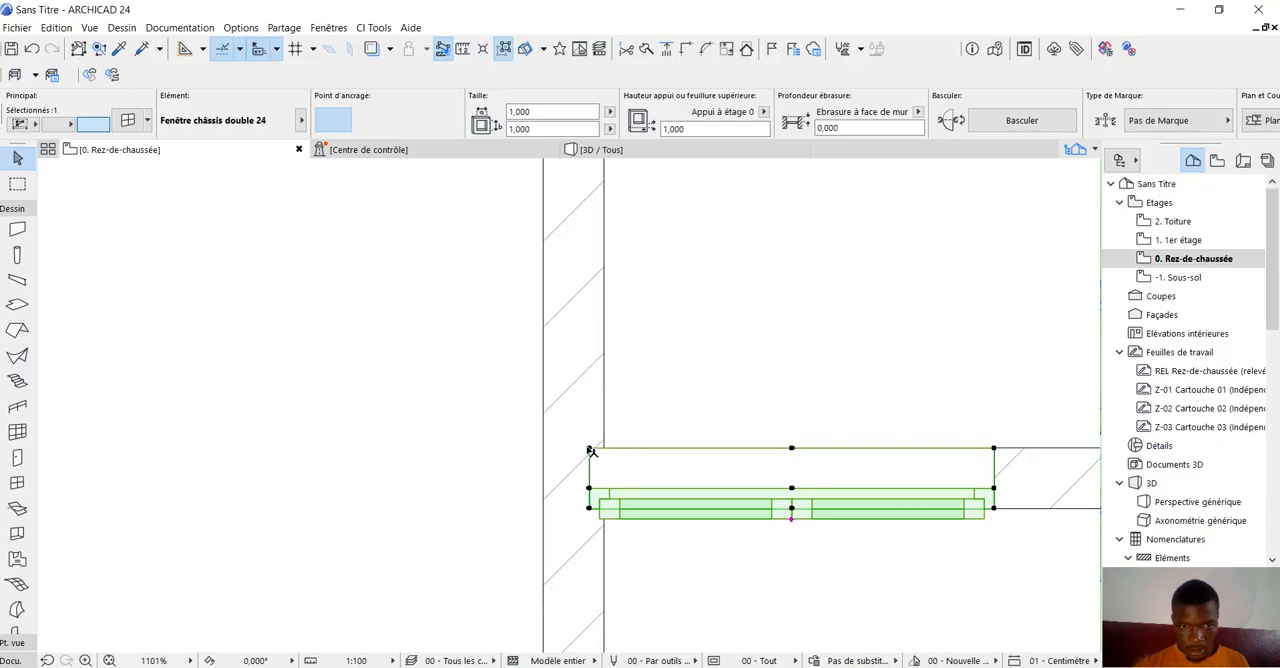
{"action": "left_click", "coordinate": [588, 448]}
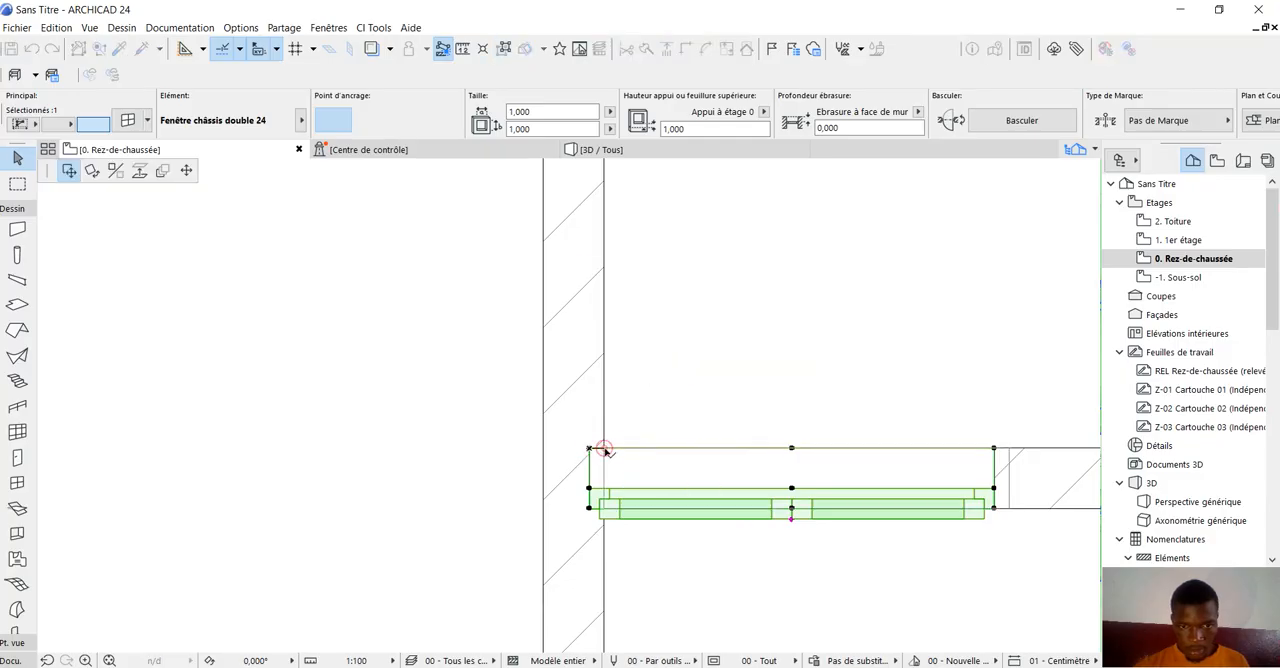
{"action": "left_click", "coordinate": [604, 449]}
{"action": "scroll", "coordinate": [708, 460], "scroll_direction": "down", "scroll_amount": 12}
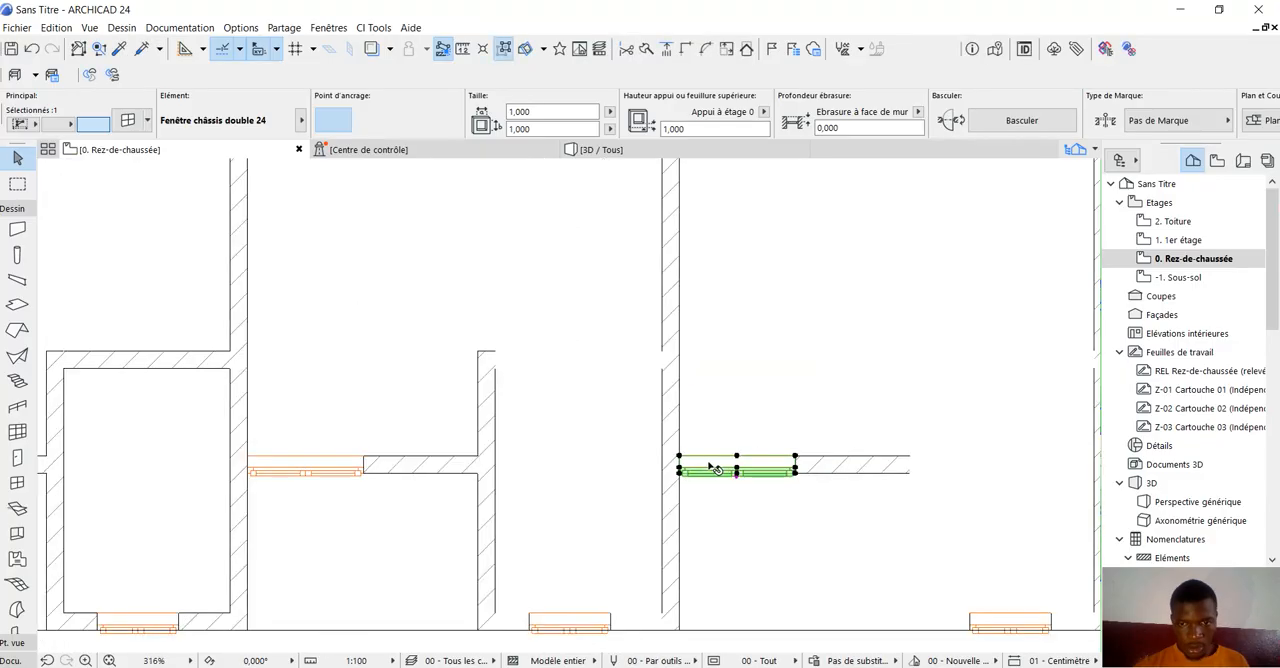
Inspect the windows of all four units from the front in the 3D view, and return to the ground-floor plan.
{"action": "left_click", "coordinate": [891, 390]}
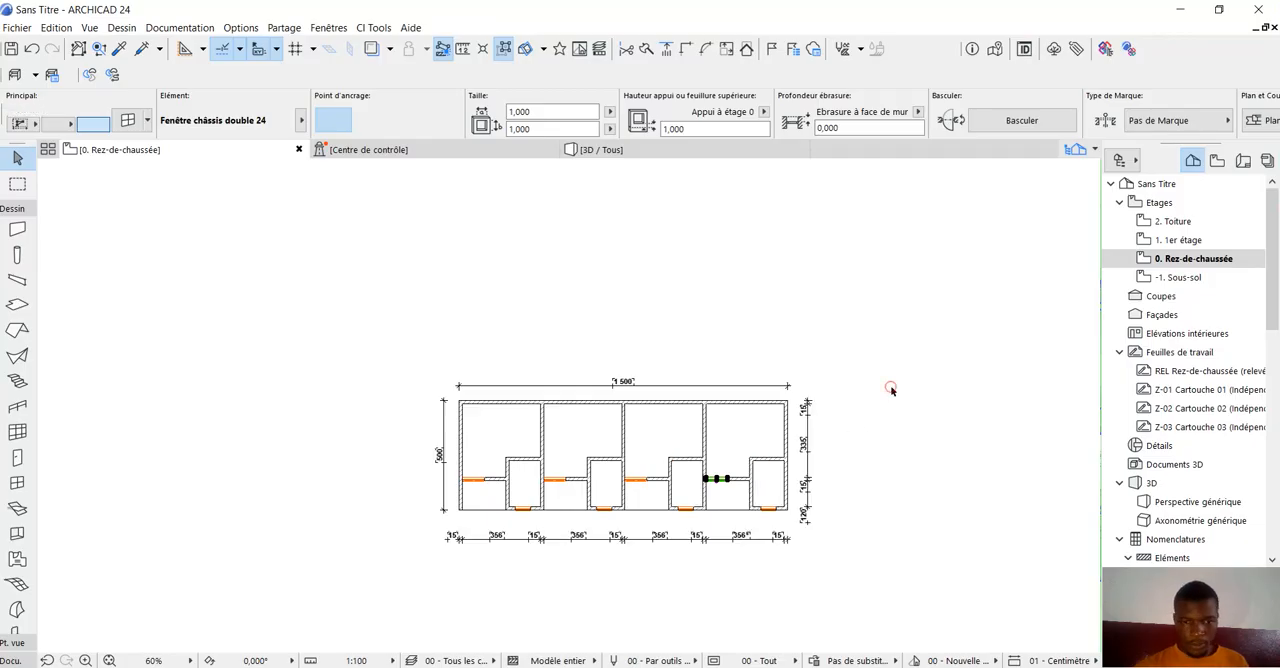
{"action": "left_click", "coordinate": [598, 149]}
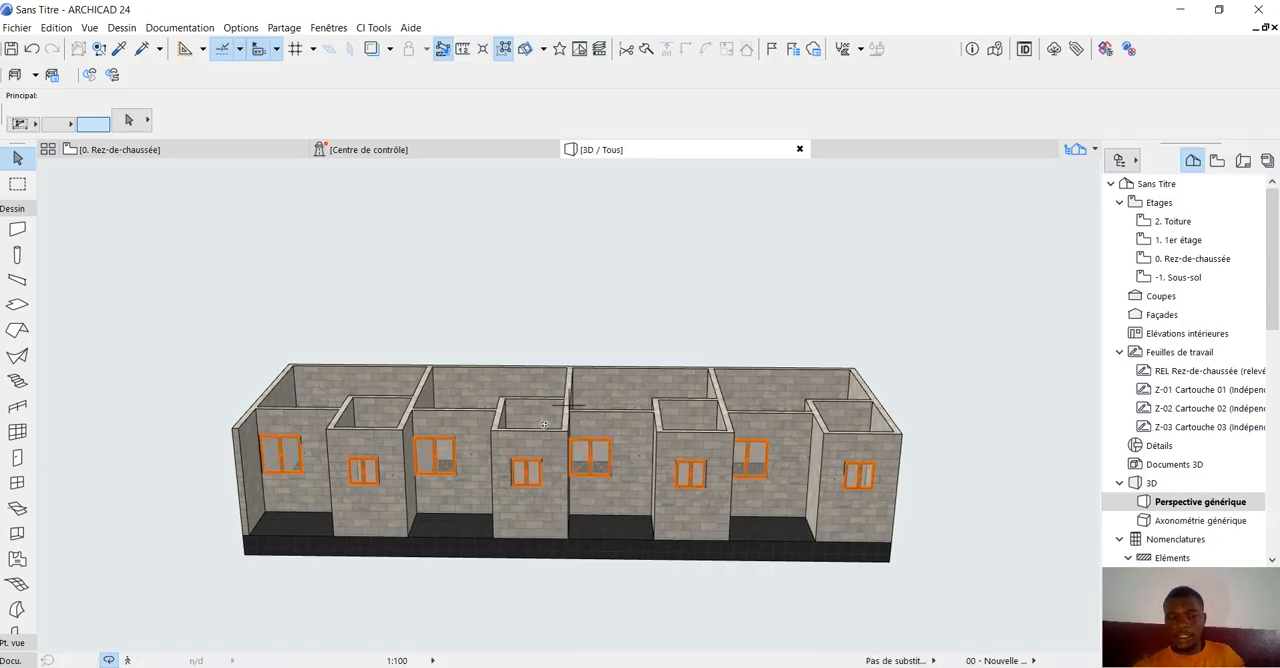
{"action": "middle_click_drag", "start_coordinate": [555, 466], "coordinate": [430, 276], "text": "shift"}
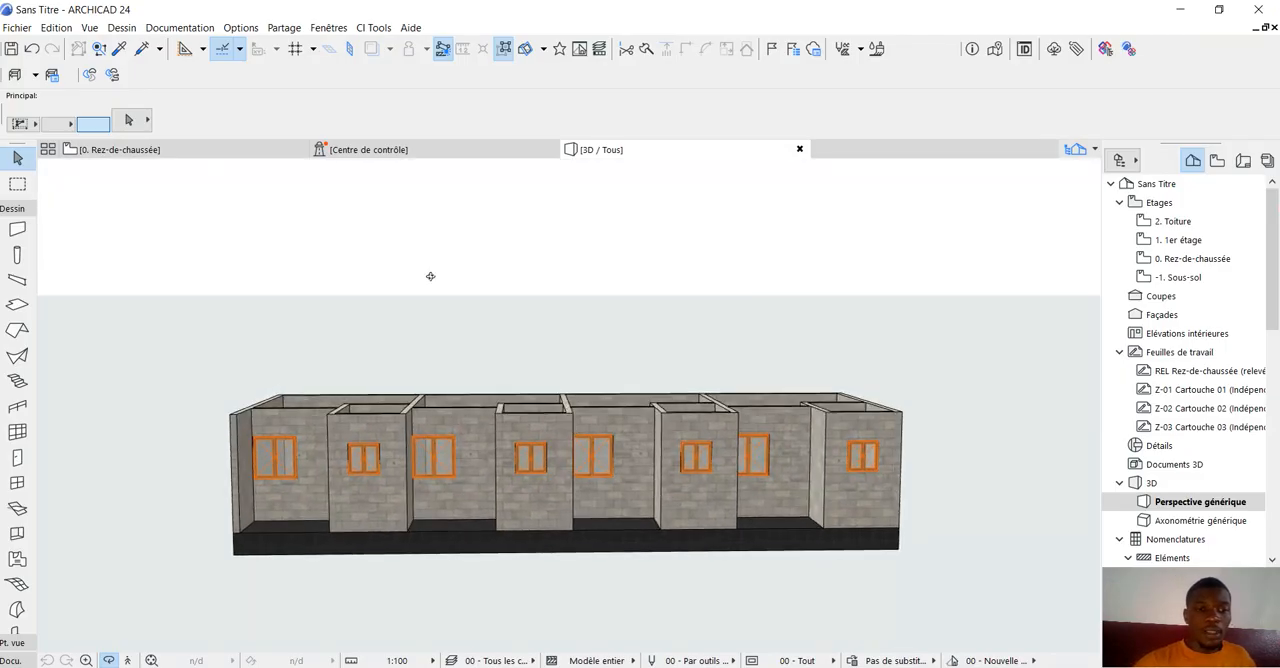
{"action": "left_click", "coordinate": [197, 180]}
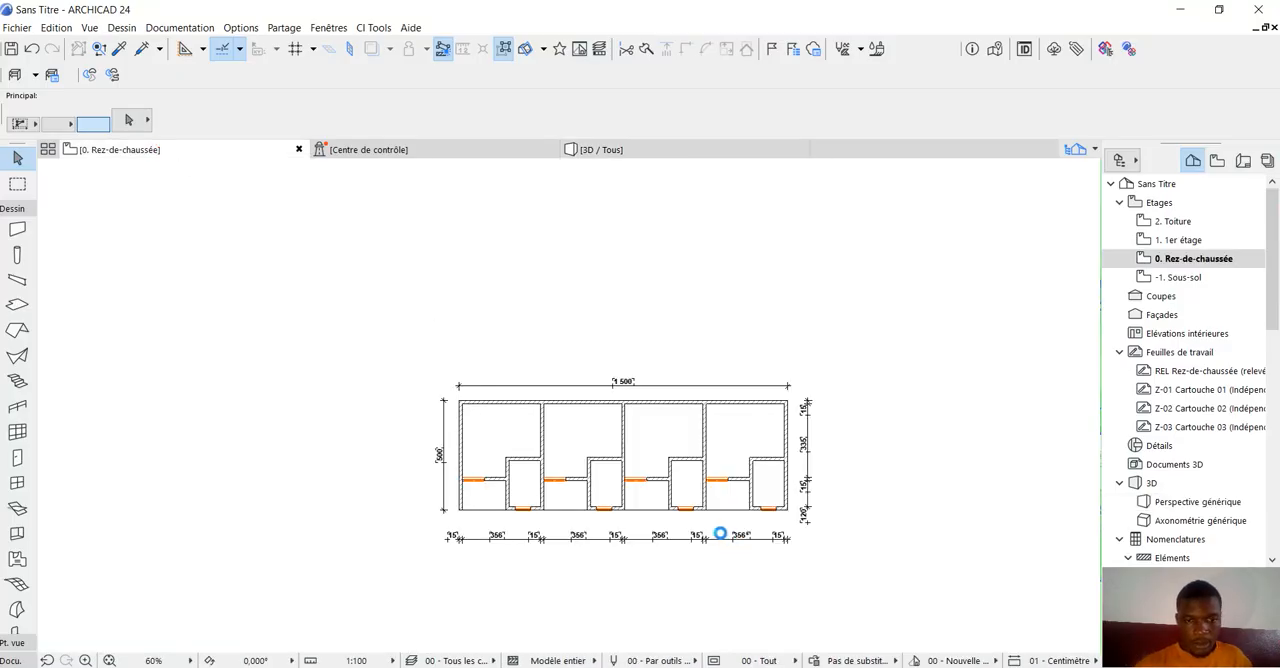
Dimension the width of the first unit's small room together with its two side walls, placing the dimension line inside the room.
{"action": "scroll", "coordinate": [720, 534], "scroll_direction": "up", "scroll_amount": 4}
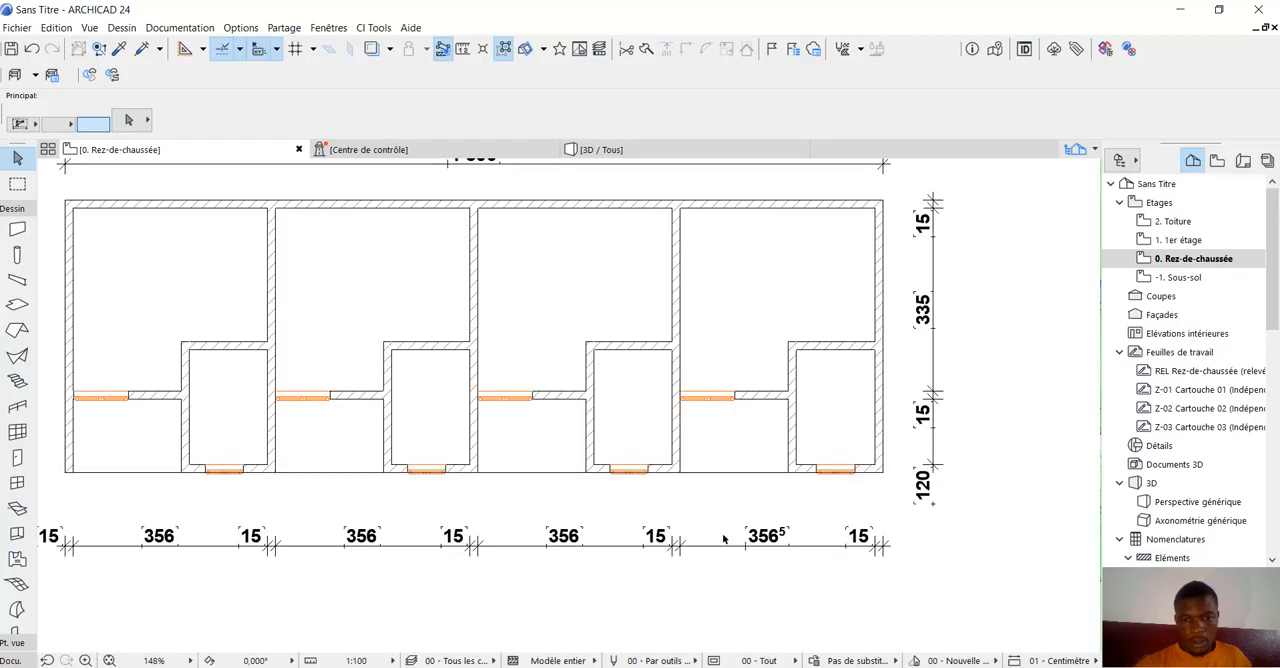
{"action": "scroll", "coordinate": [723, 538], "scroll_direction": "down", "scroll_amount": 2}
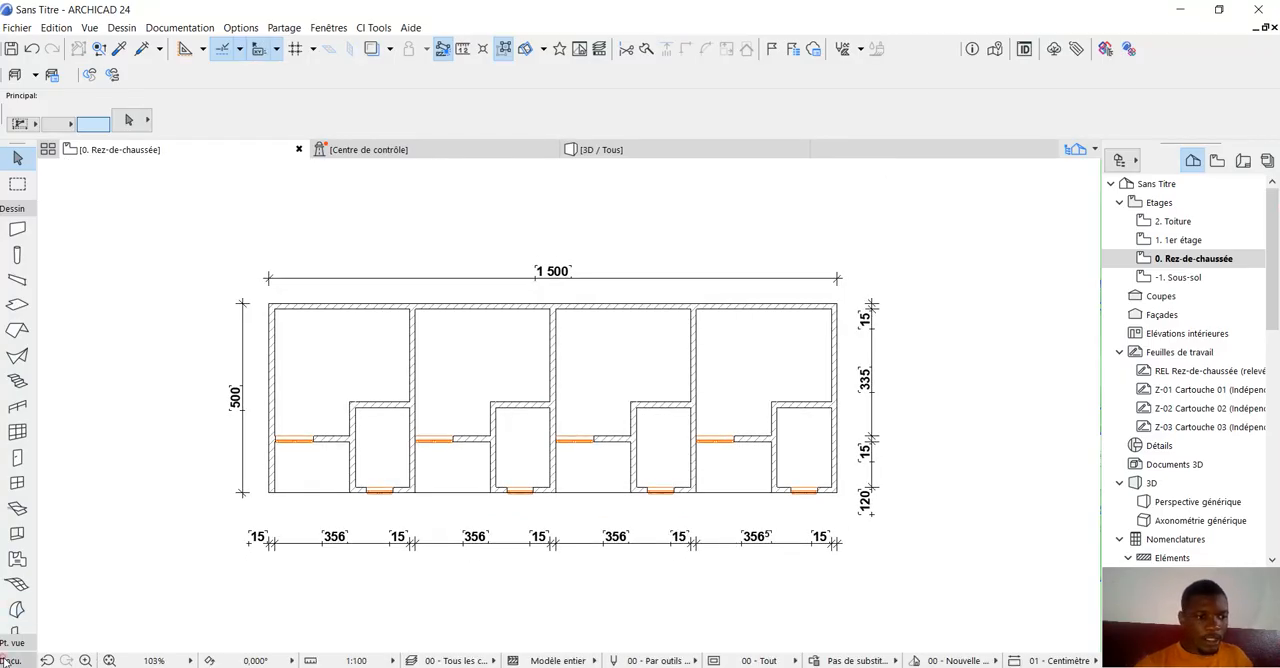
{"action": "left_click", "coordinate": [8, 661]}
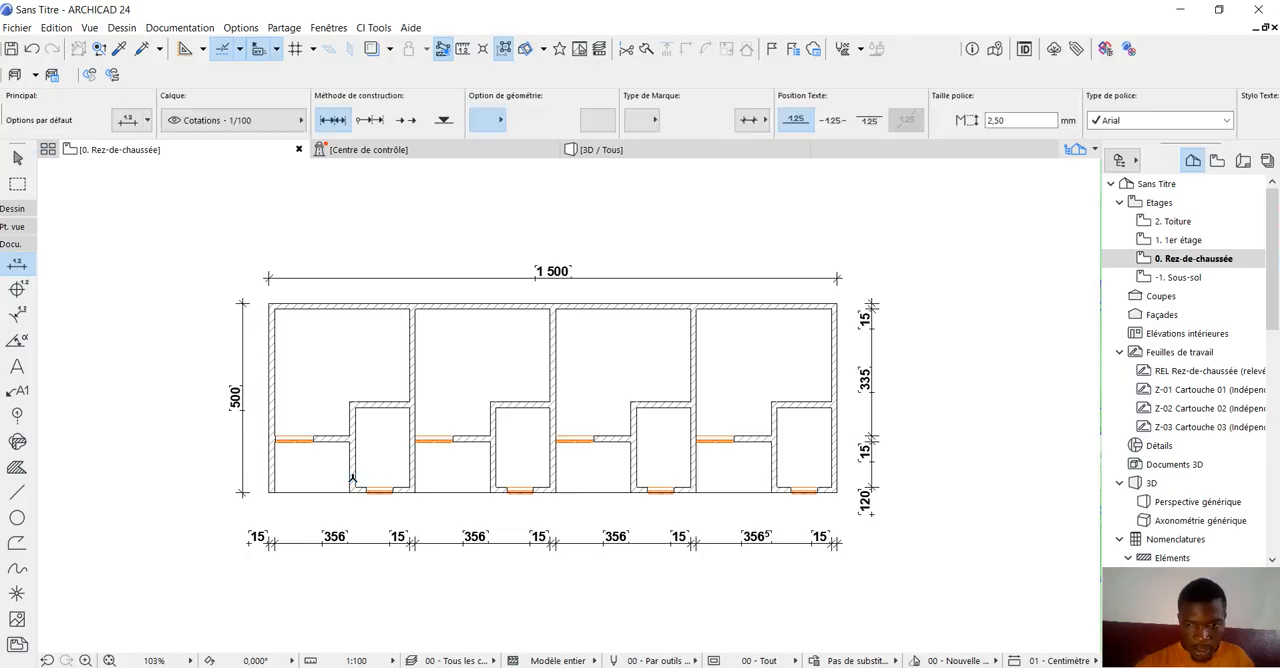
{"action": "scroll", "coordinate": [352, 478], "scroll_direction": "up", "scroll_amount": 2}
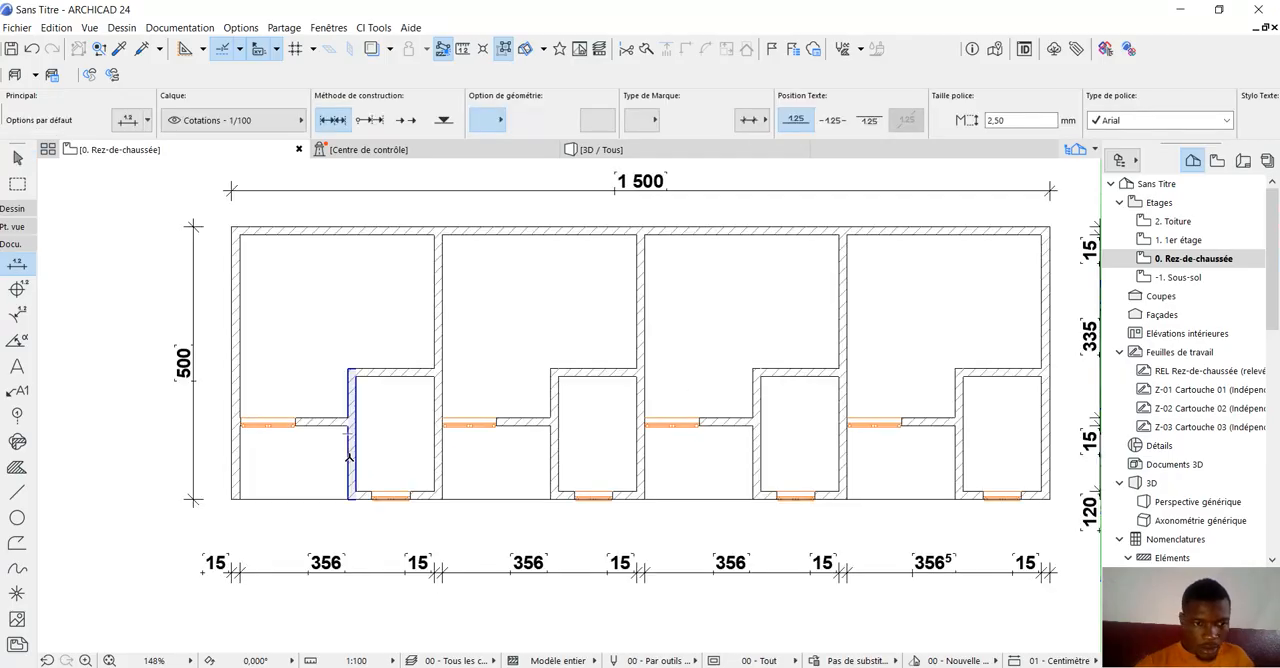
{"action": "left_click", "coordinate": [349, 456]}
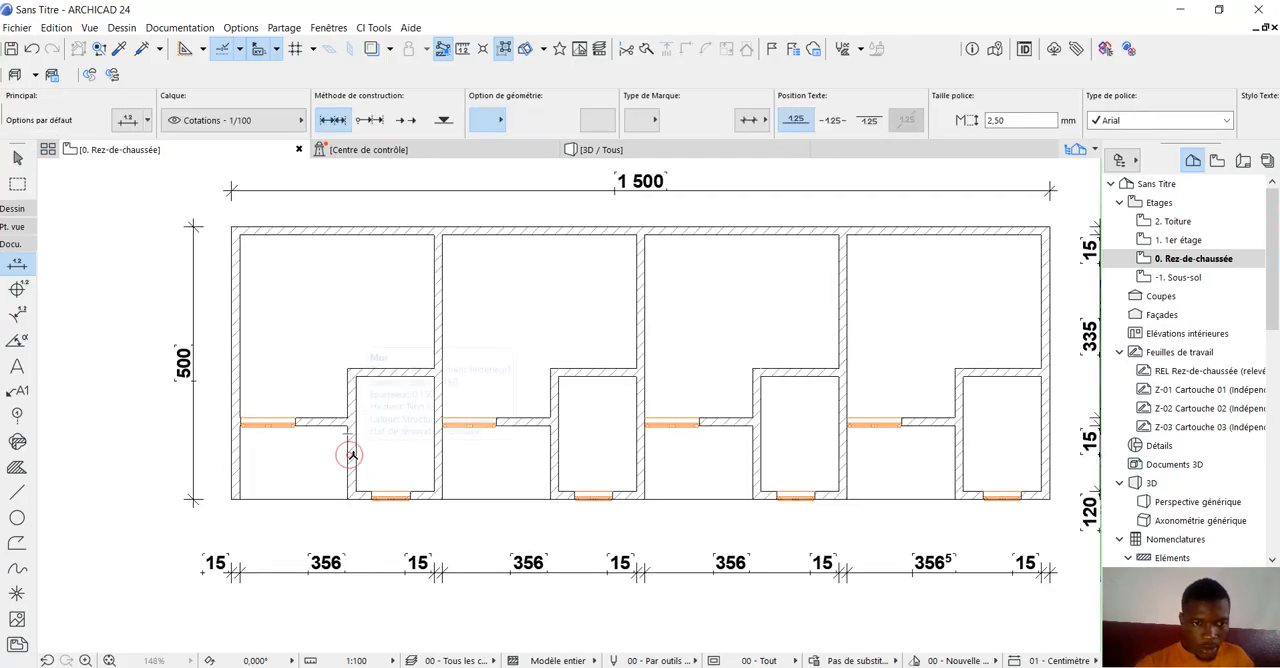
{"action": "left_click", "coordinate": [438, 464]}
{"action": "right_click", "coordinate": [454, 546]}
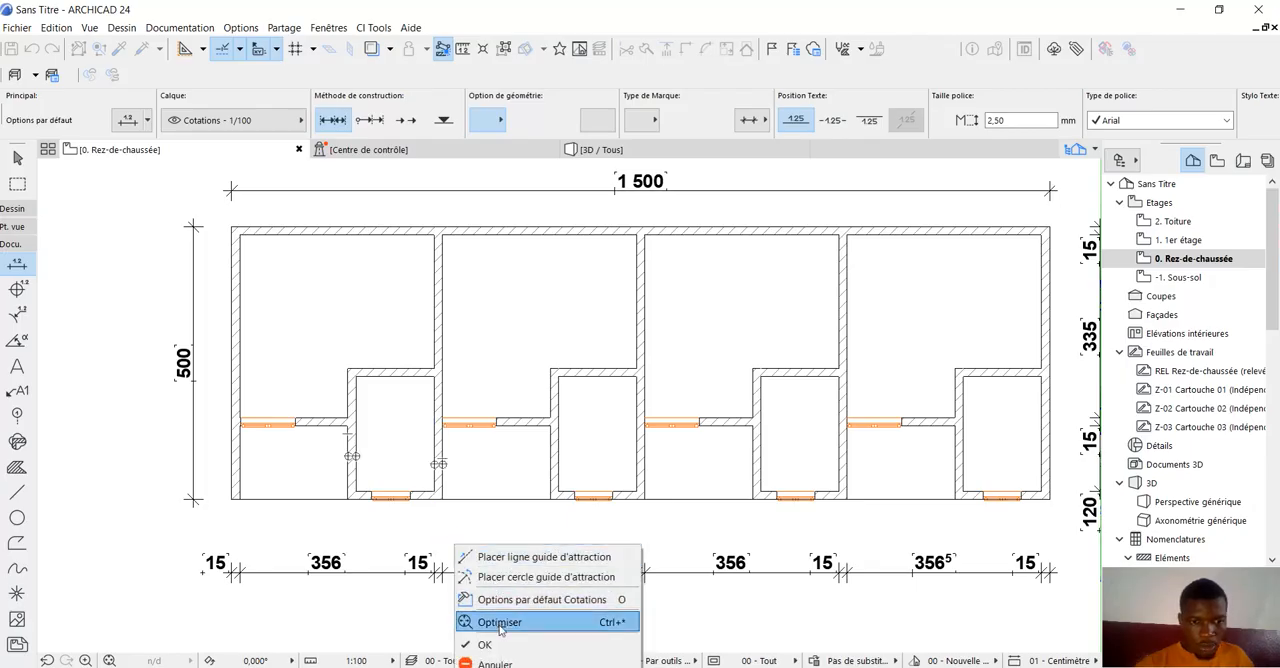
{"action": "left_click", "coordinate": [475, 643]}
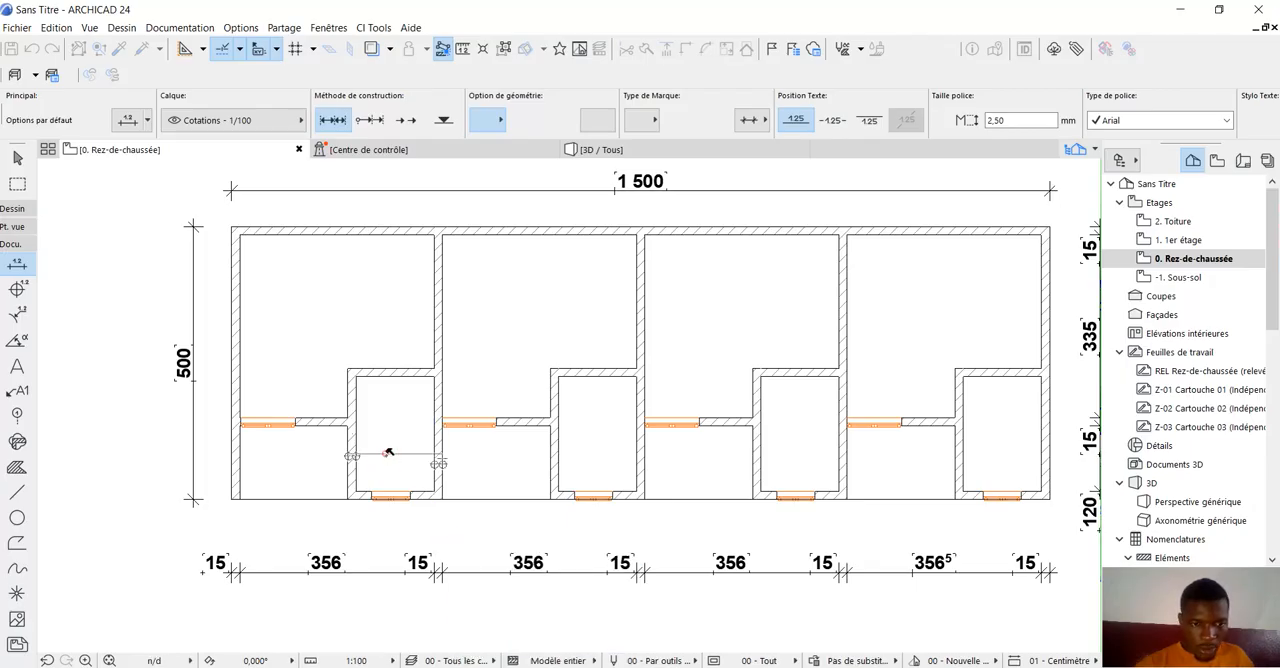
{"action": "left_click", "coordinate": [388, 452]}
{"action": "scroll", "coordinate": [388, 482], "scroll_direction": "down", "scroll_amount": 1}
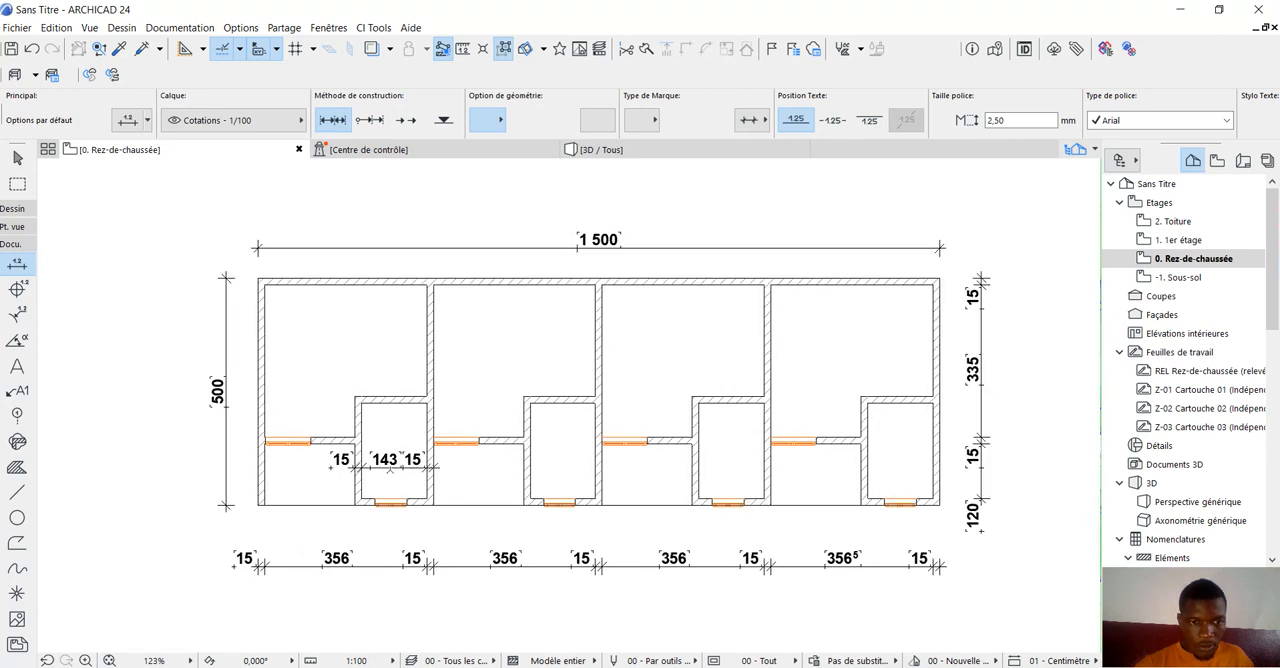
Dimension the depth of the second unit's small room together with its front and back walls, placing the dimension line inside the room.
{"action": "scroll", "coordinate": [590, 503], "scroll_direction": "up", "scroll_amount": 1}
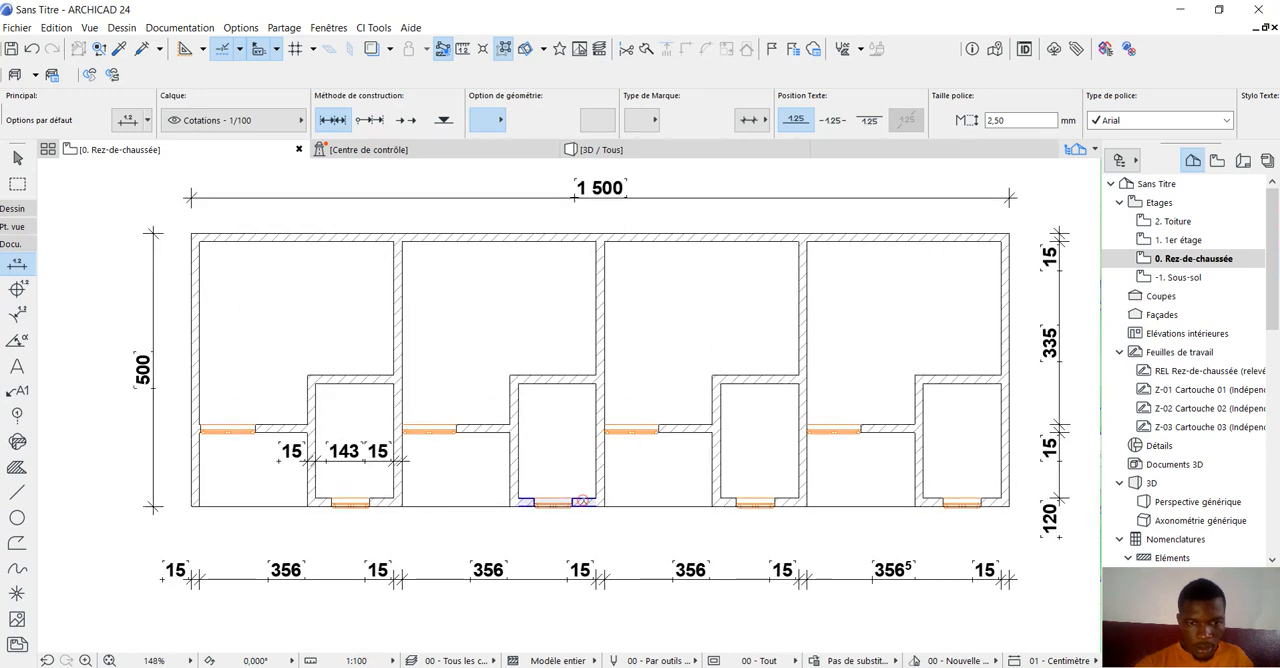
{"action": "left_click", "coordinate": [570, 376]}
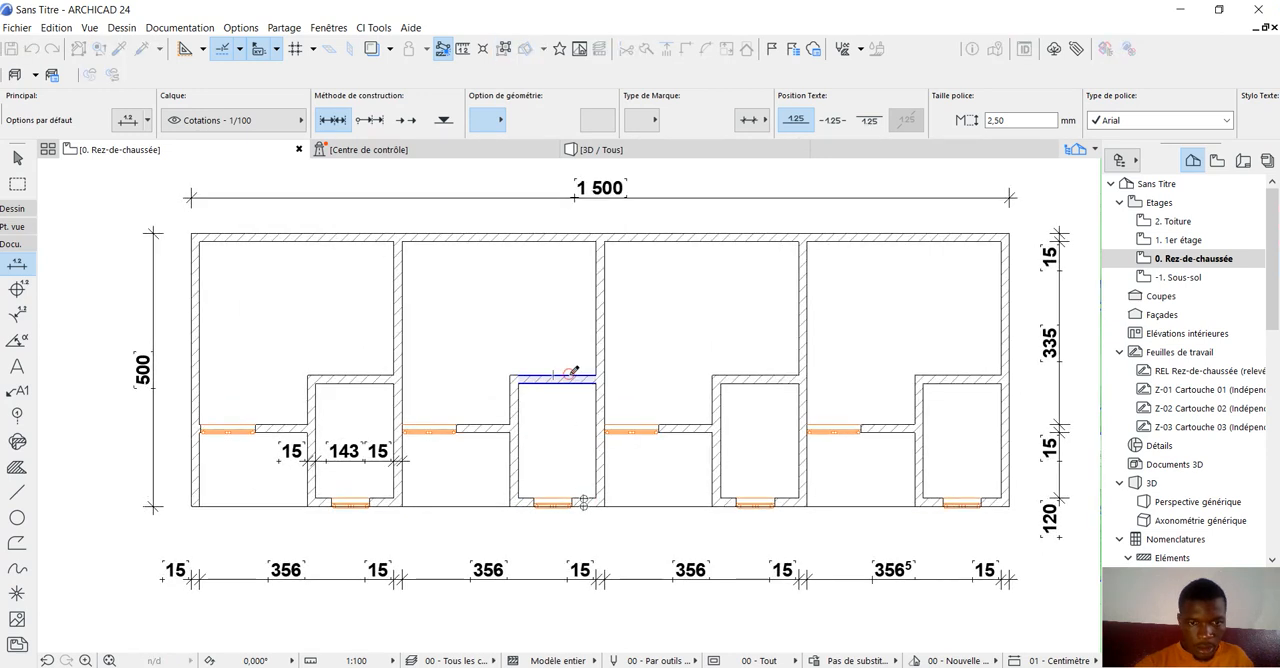
{"action": "right_click", "coordinate": [652, 362]}
{"action": "left_click", "coordinate": [668, 463]}
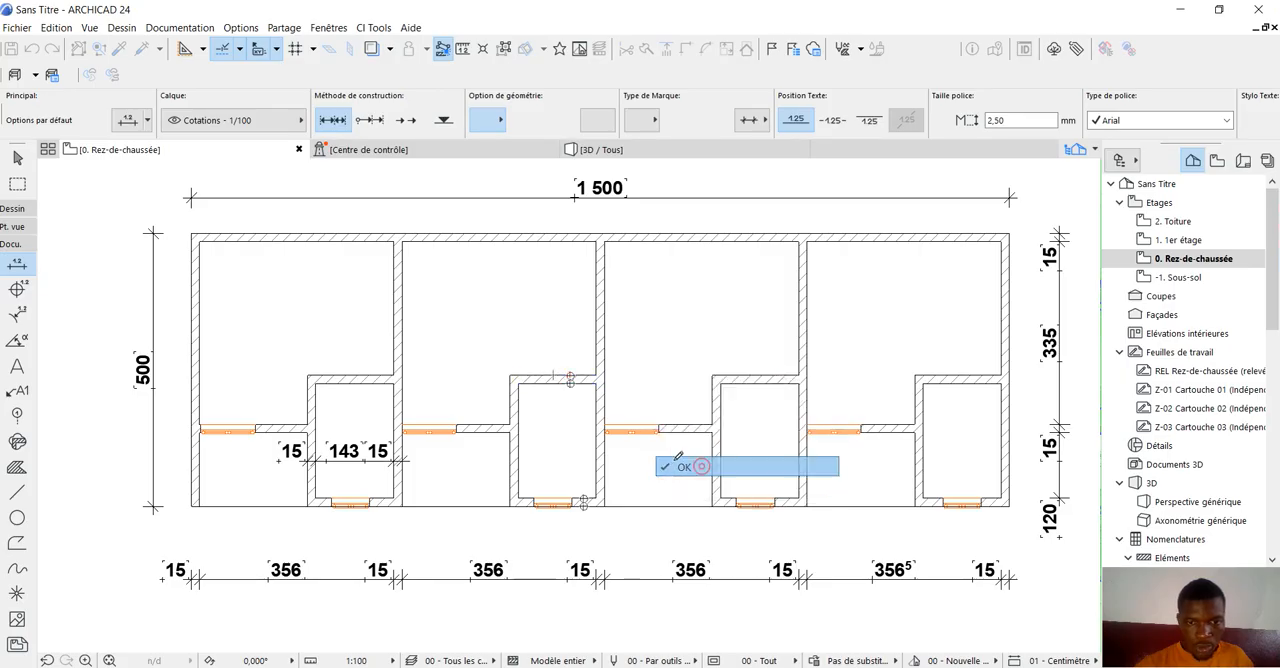
{"action": "left_click", "coordinate": [580, 416]}
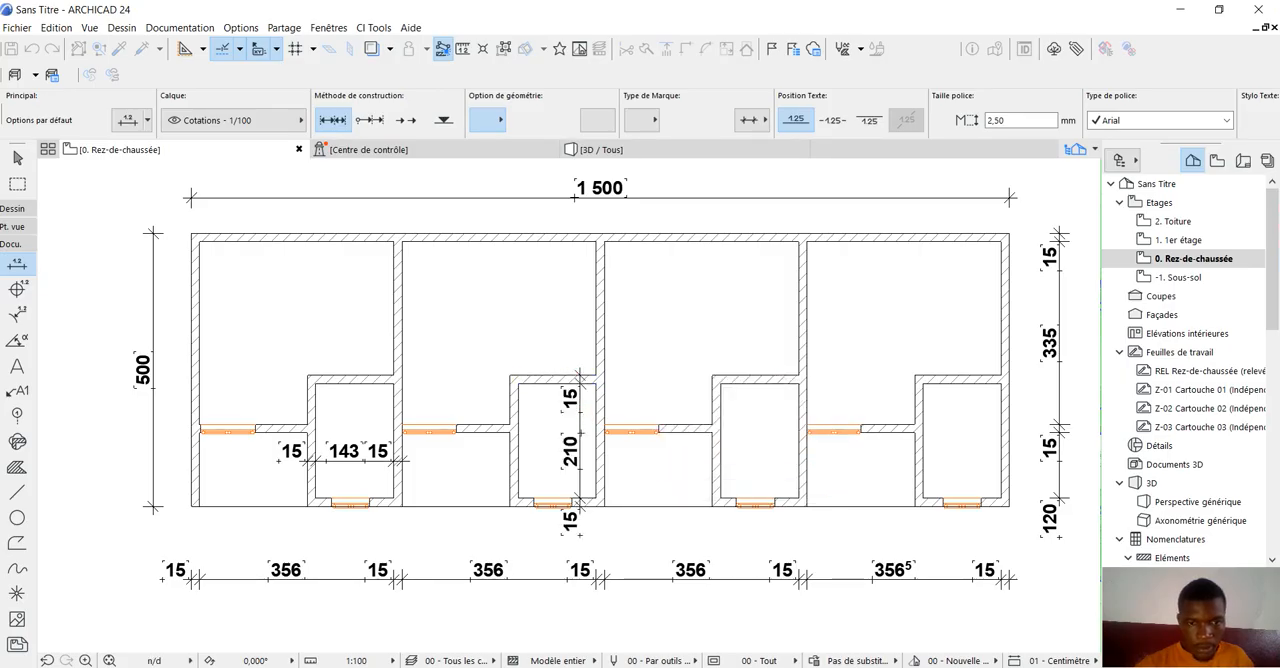
Set the default door to the hinged single-leaf model Porte 24, 0,900 wide by 2,100 high.
{"action": "scroll", "coordinate": [575, 530], "scroll_direction": "down", "scroll_amount": 1}
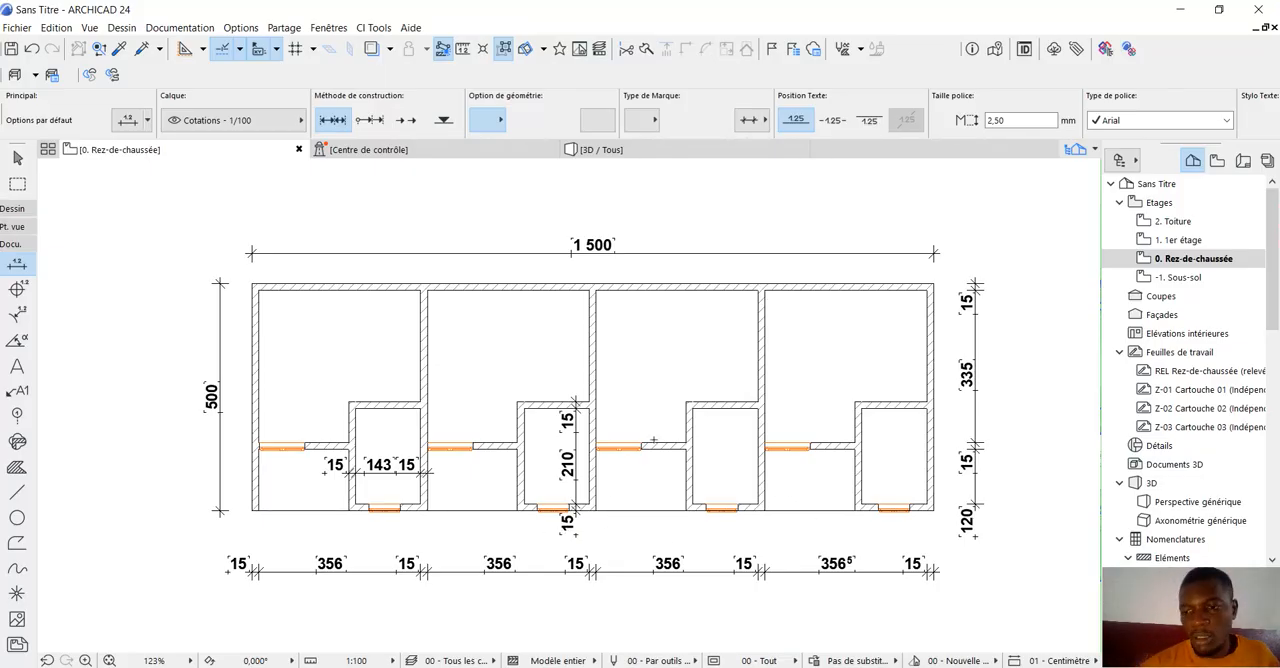
{"action": "scroll", "coordinate": [630, 443], "scroll_direction": "down", "scroll_amount": 2}
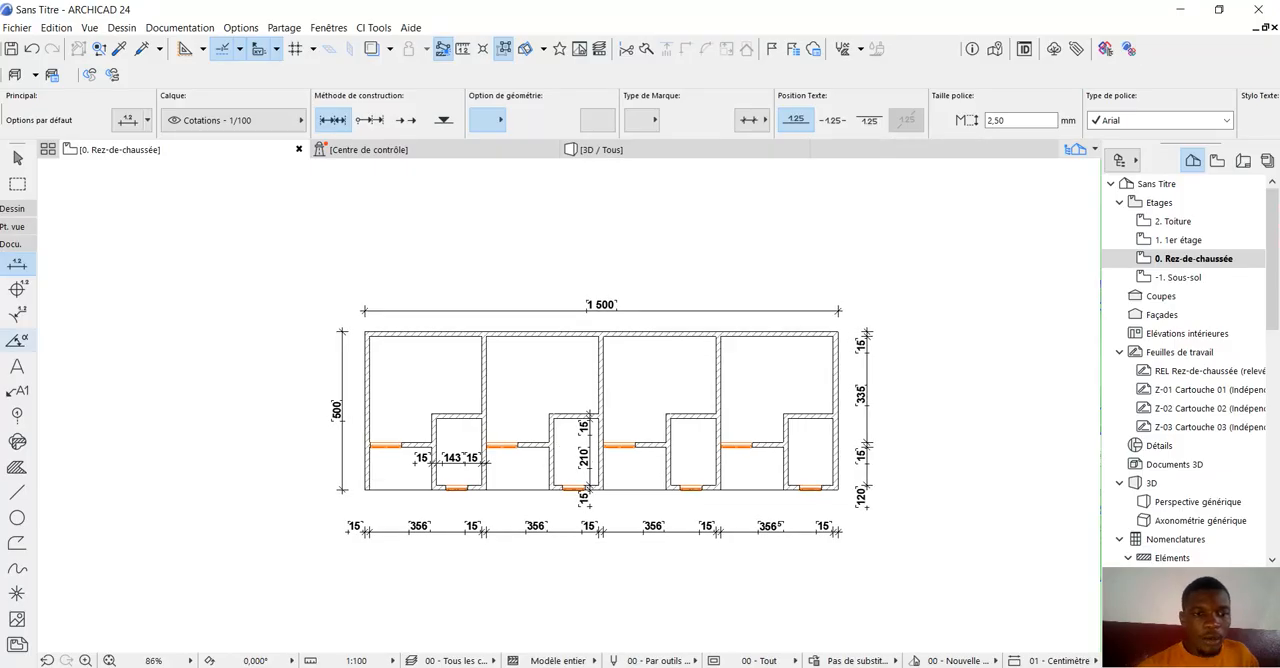
{"action": "left_click", "coordinate": [12, 208]}
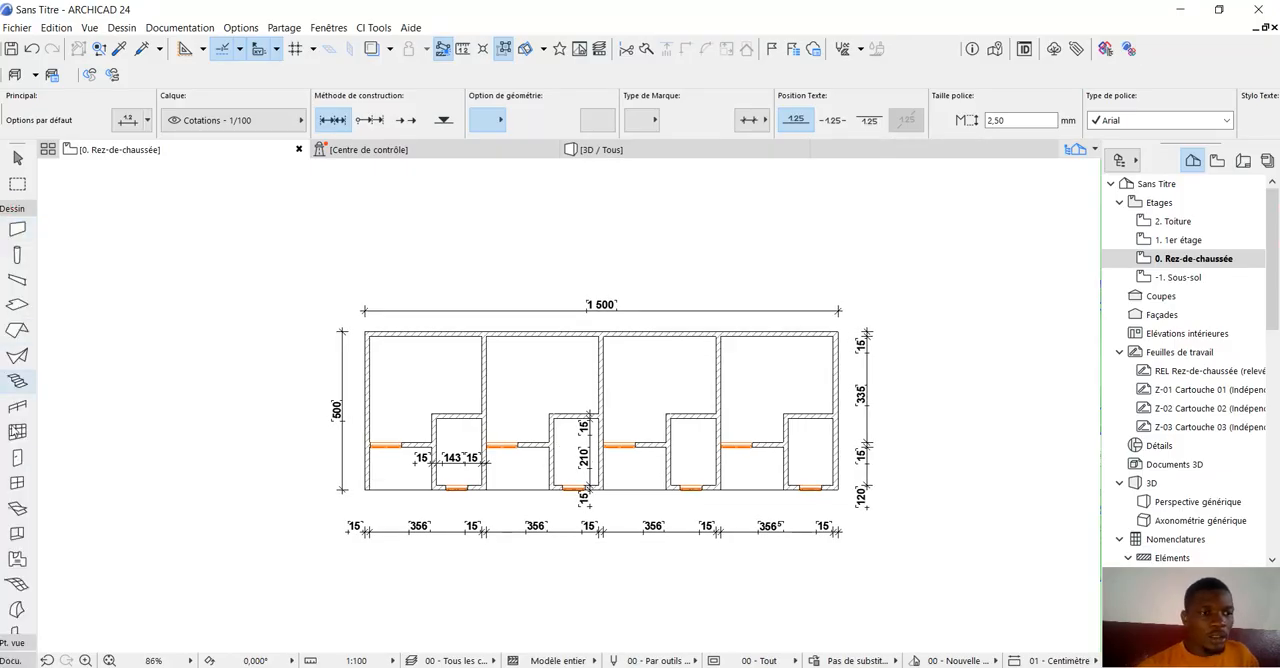
{"action": "left_click", "coordinate": [12, 458]}
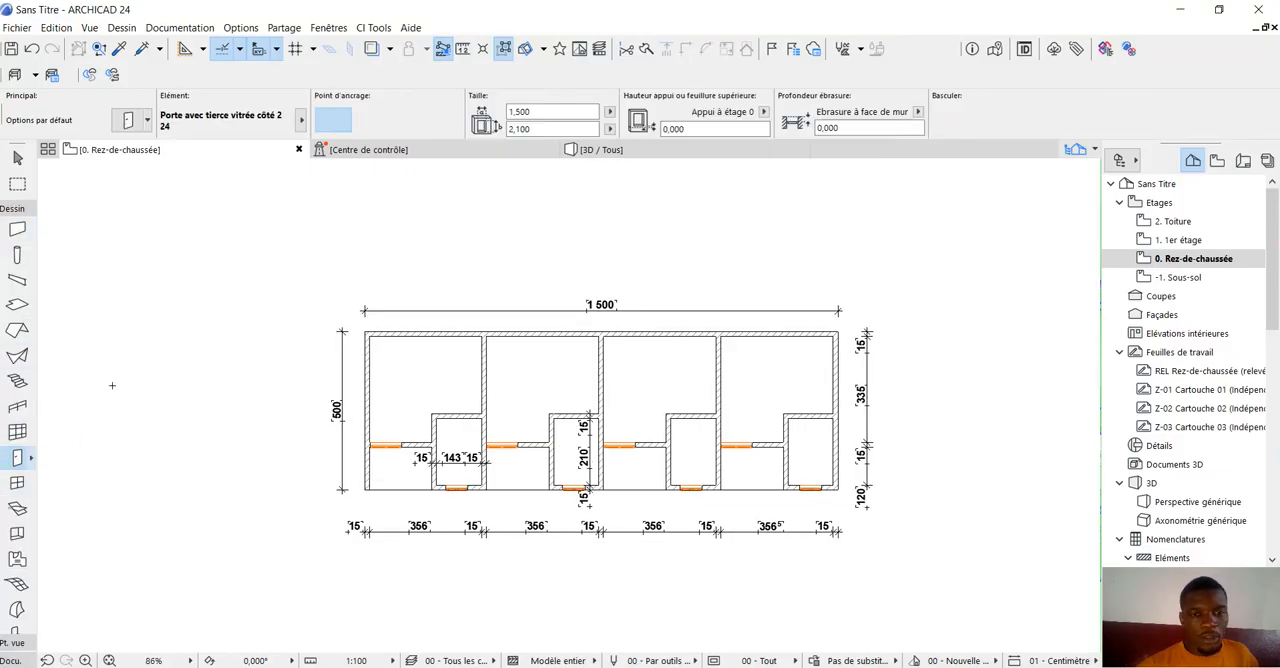
{"action": "left_click", "coordinate": [14, 457]}
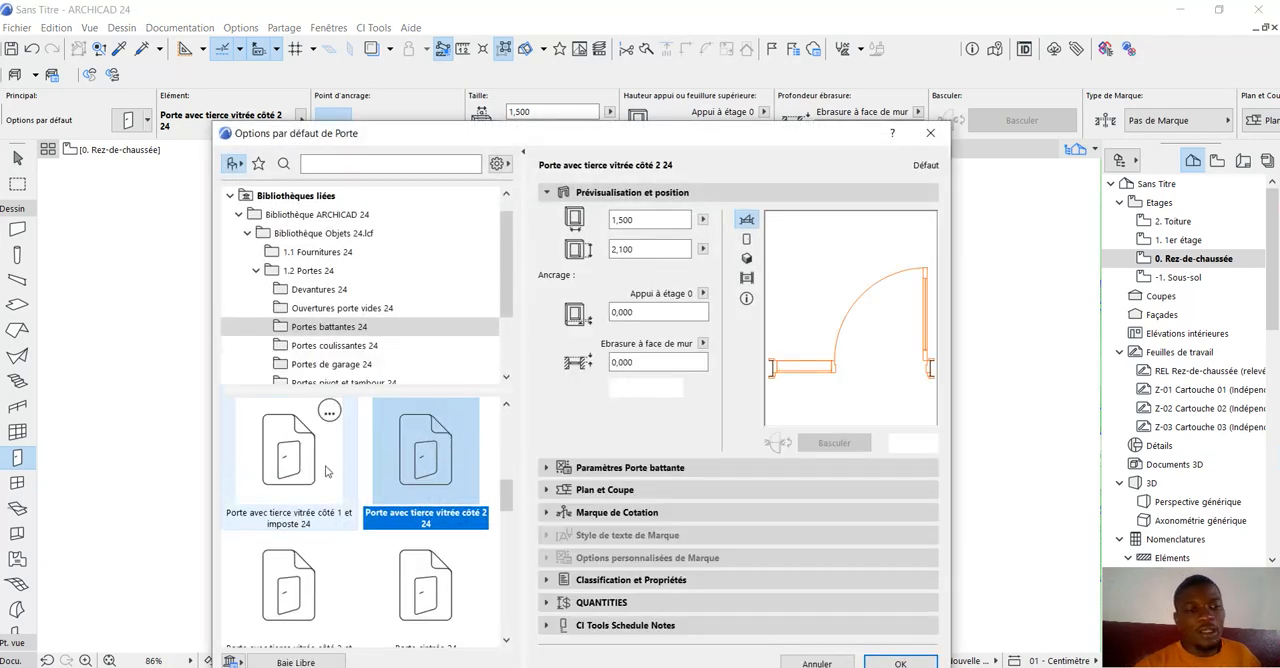
{"action": "scroll", "coordinate": [287, 460], "scroll_direction": "up", "scroll_amount": 3}
{"action": "scroll", "coordinate": [287, 460], "scroll_direction": "up", "scroll_amount": 5}
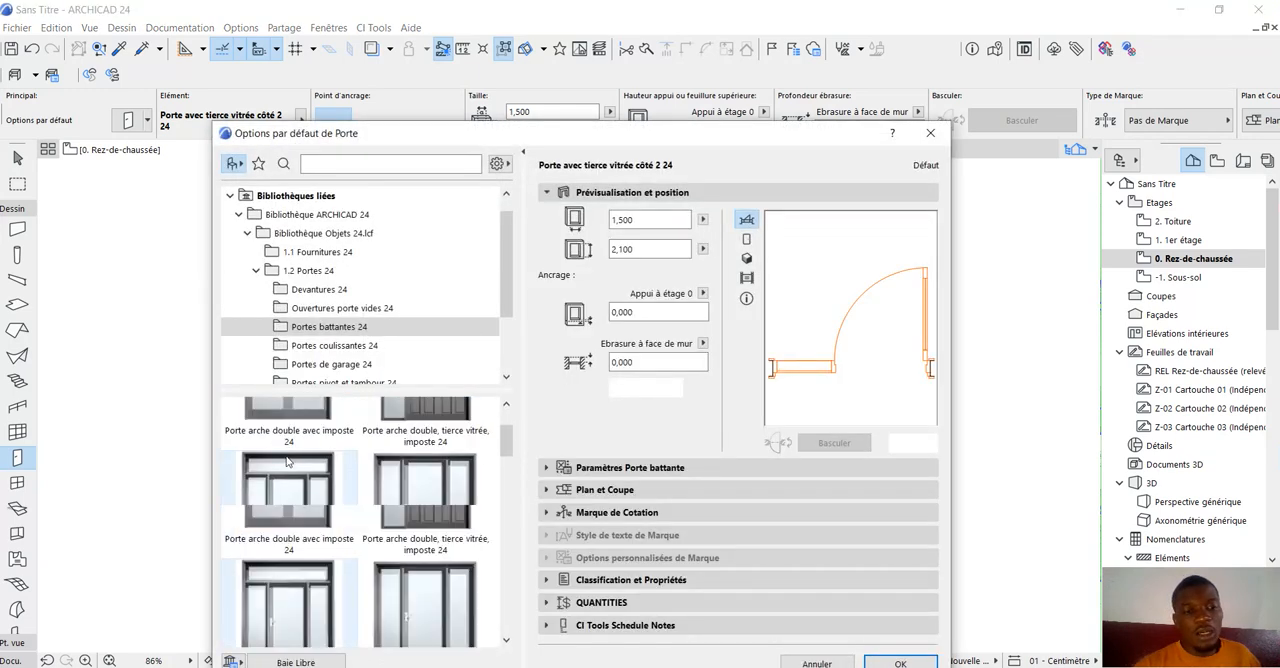
{"action": "left_click", "coordinate": [289, 467]}
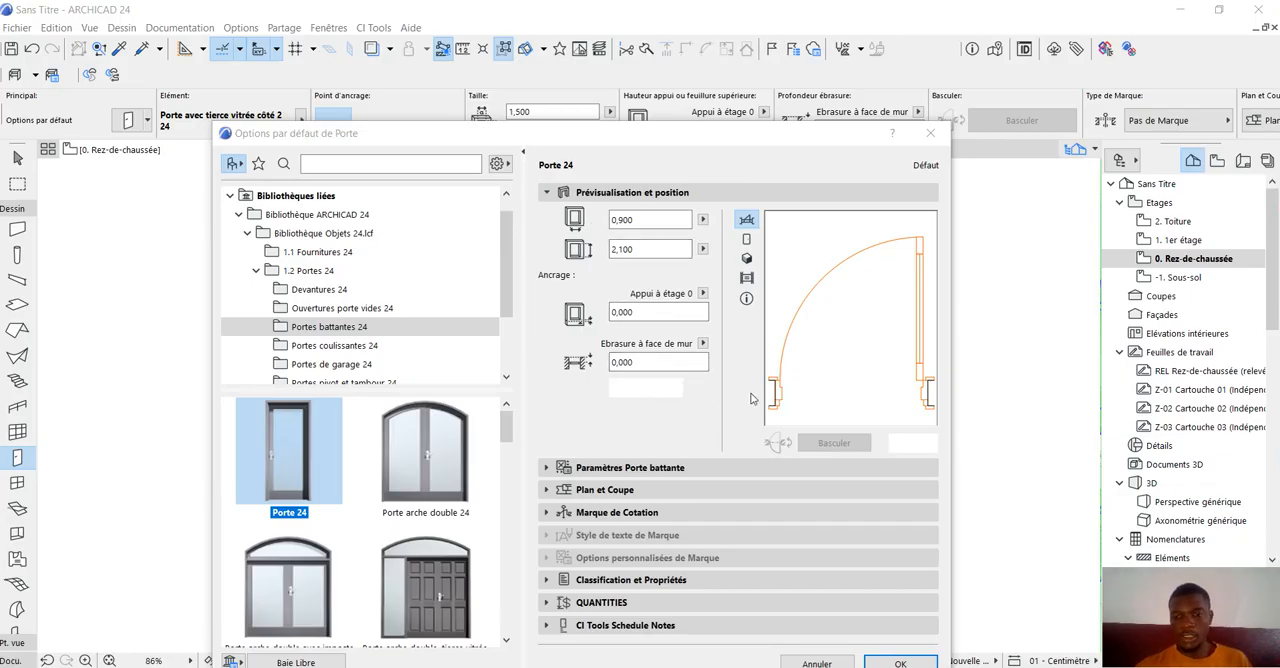
{"action": "left_click", "coordinate": [901, 663]}
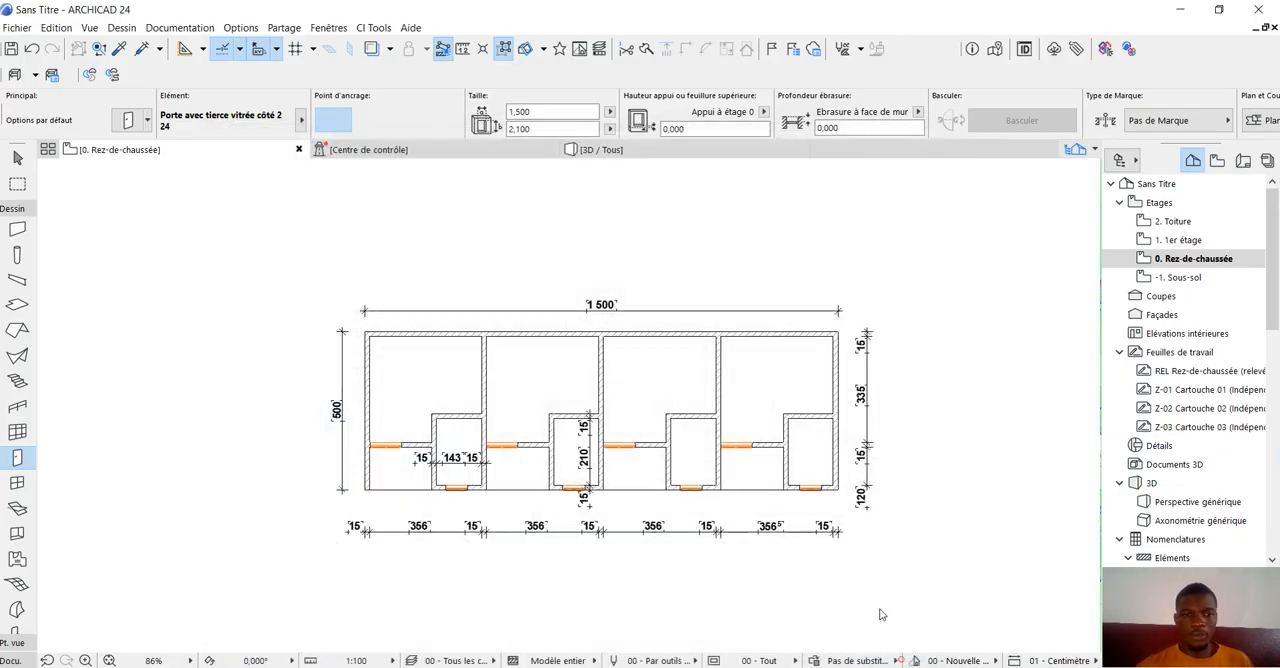
Place a Porte 24 door beside the window in the first unit's recessed front wall, hinged on the small-room side and opening outward.
{"action": "scroll", "coordinate": [430, 440], "scroll_direction": "up", "scroll_amount": 3}
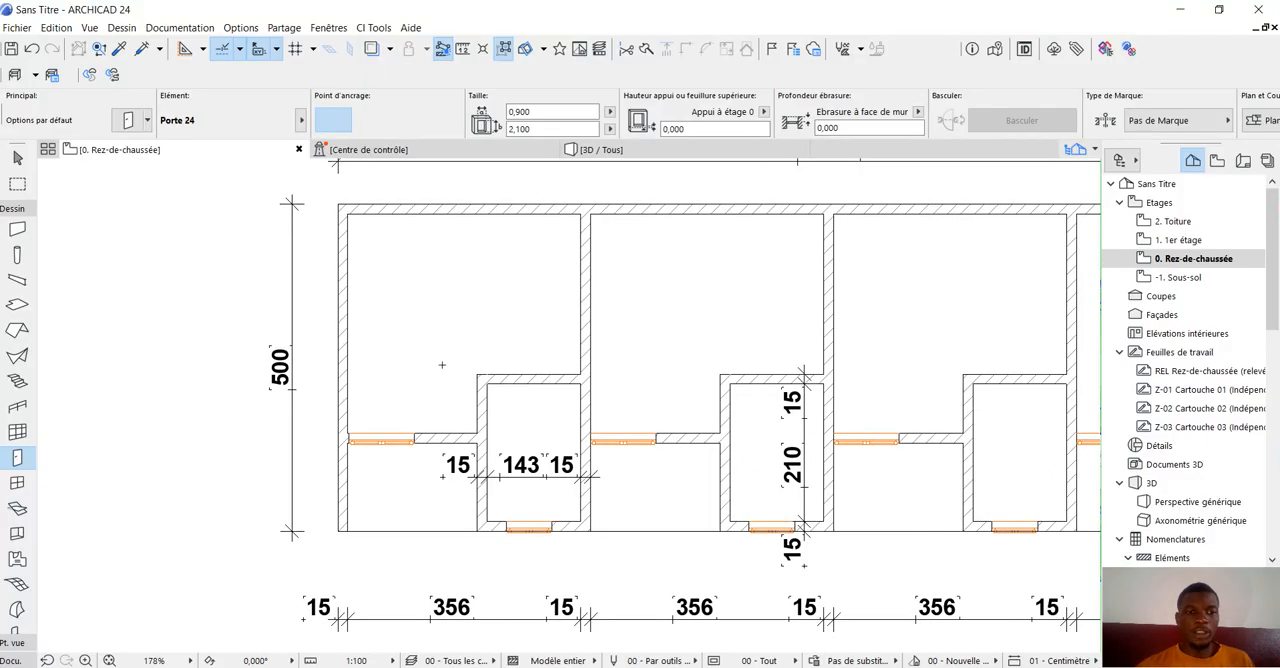
{"action": "scroll", "coordinate": [447, 452], "scroll_direction": "up", "scroll_amount": 5}
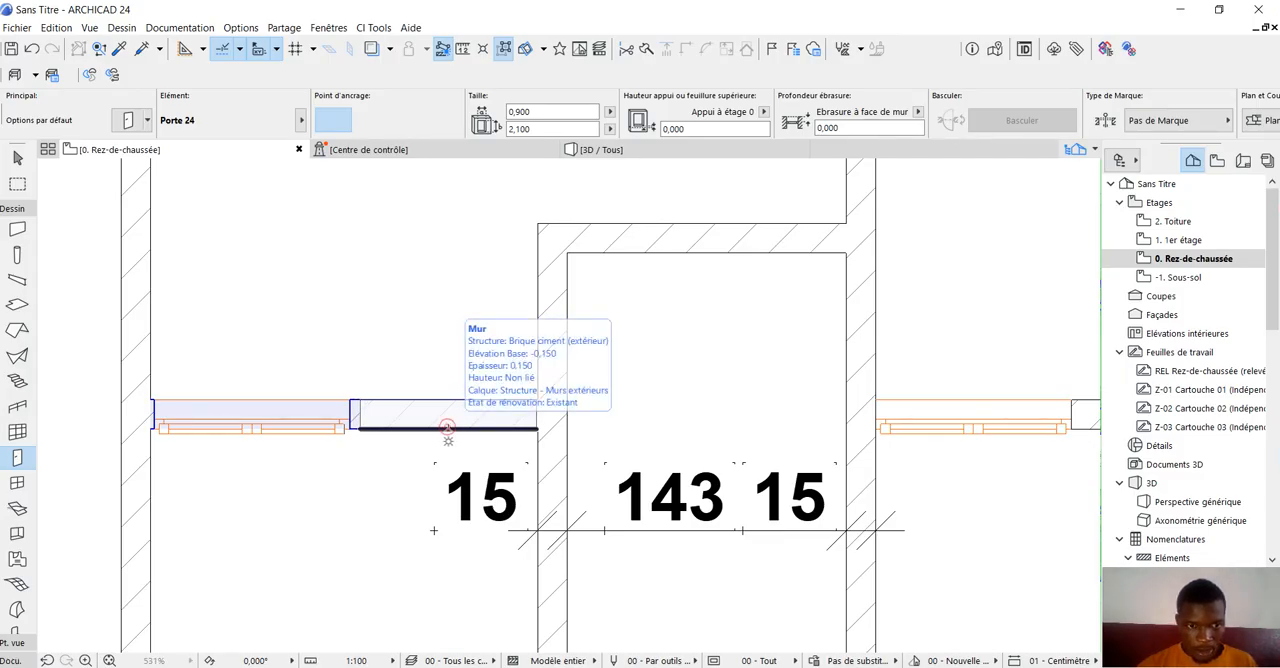
{"action": "left_click", "coordinate": [448, 432]}
{"action": "left_click", "coordinate": [512, 541]}
Place a matching Porte 24 door beside the window in the second unit's recessed front wall, hinged toward the small room and opening outward.
{"action": "scroll", "coordinate": [345, 495], "scroll_direction": "down", "scroll_amount": 5}
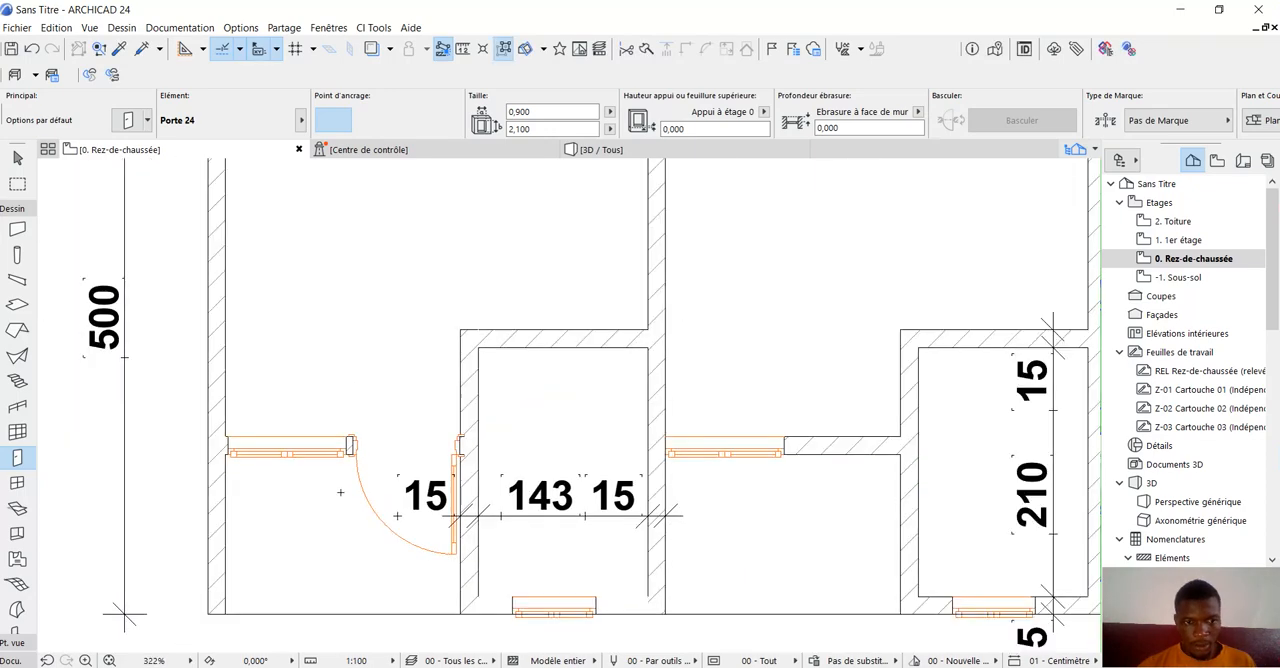
{"action": "scroll", "coordinate": [558, 470], "scroll_direction": "up", "scroll_amount": 5}
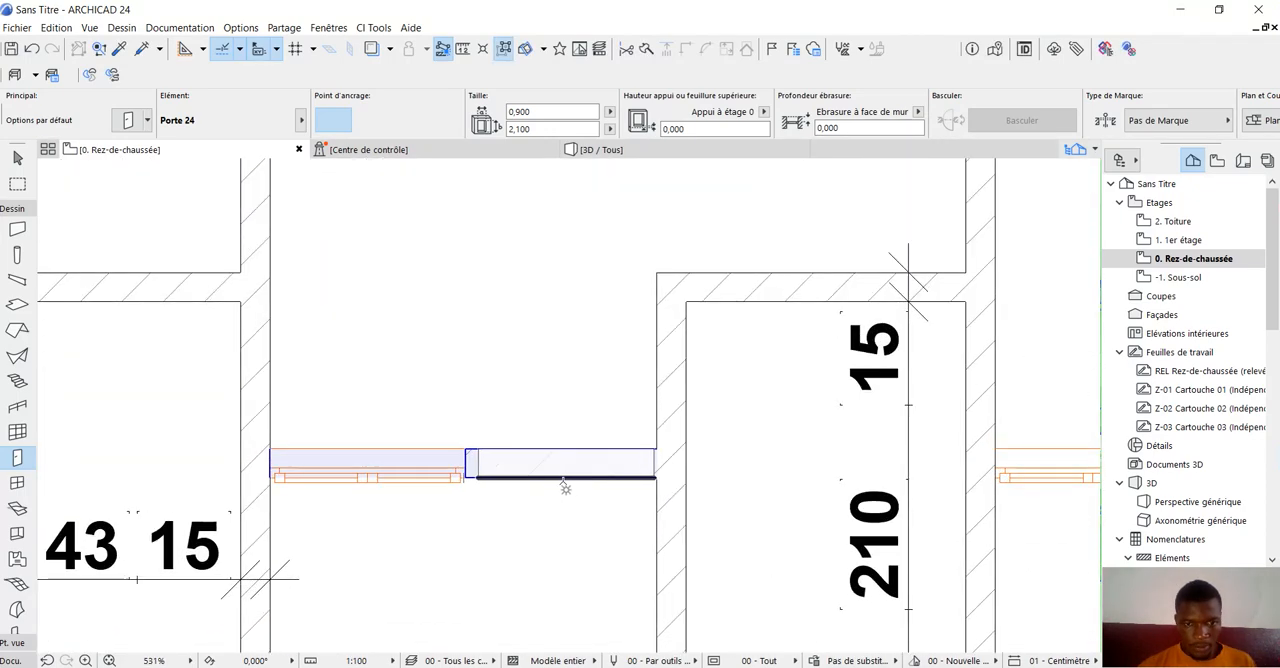
{"action": "left_click", "coordinate": [560, 484]}
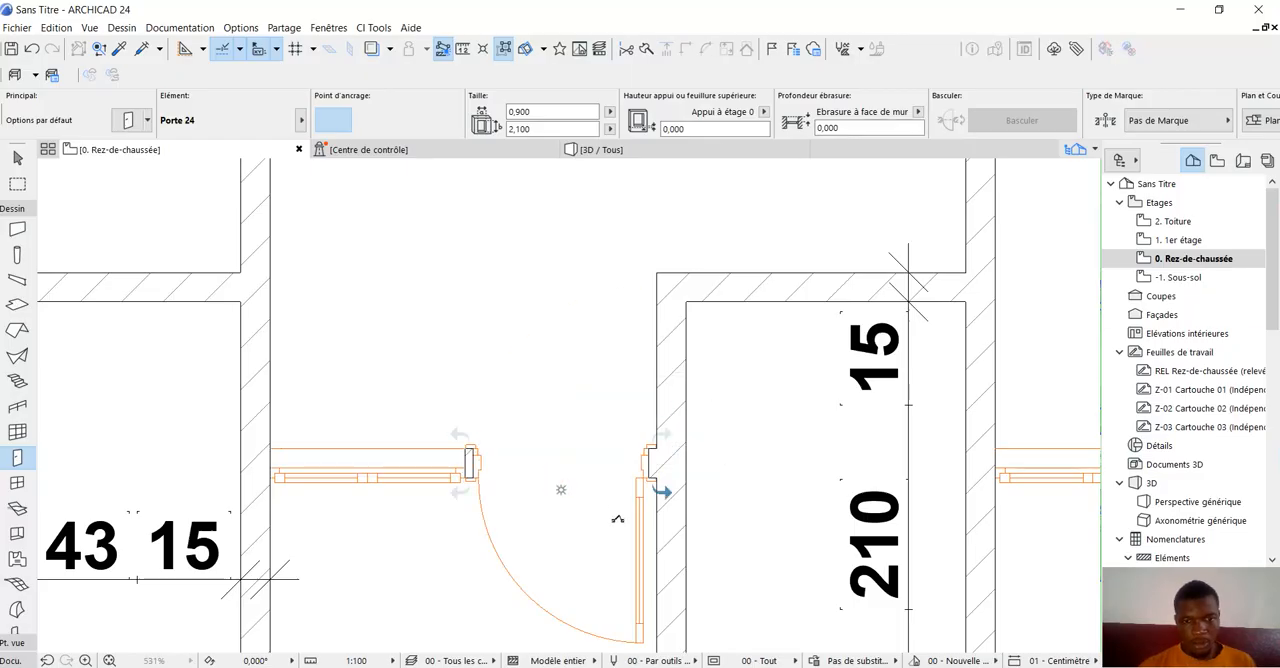
{"action": "left_click", "coordinate": [606, 514]}
Place a Porte 24 door in the third unit's recessed front wall, between the window and small room, hinged on the small-room side and opening outward.
{"action": "scroll", "coordinate": [436, 458], "scroll_direction": "down", "scroll_amount": 5}
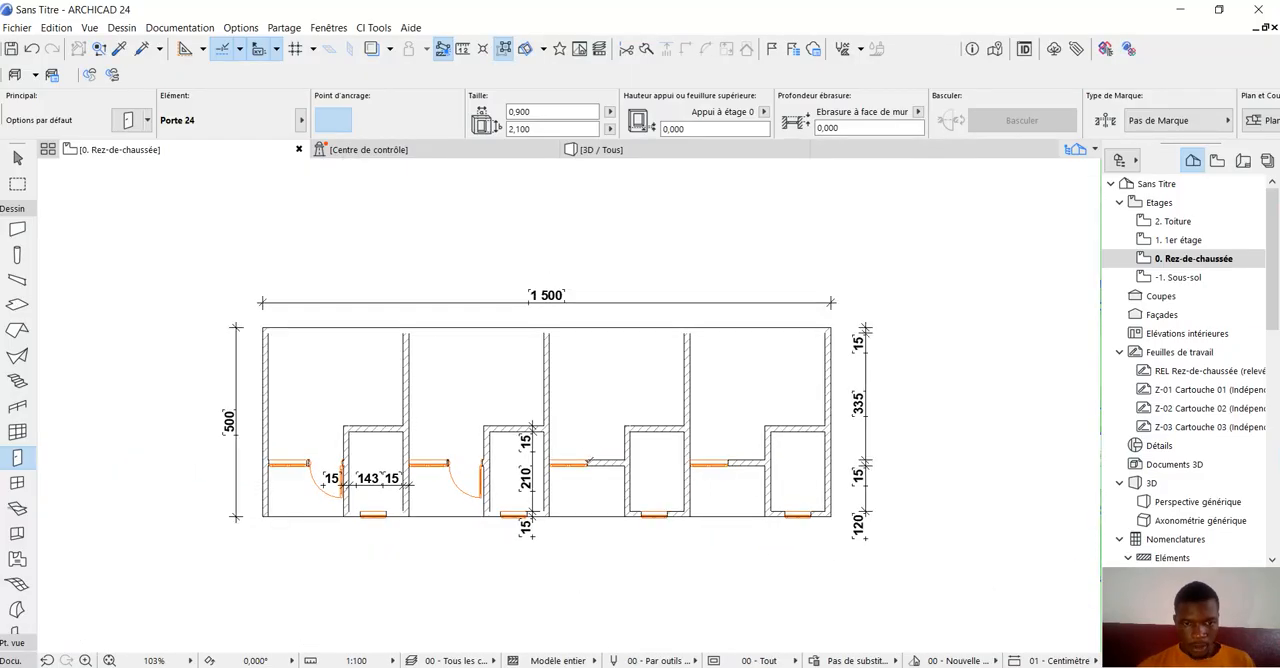
{"action": "scroll", "coordinate": [640, 466], "scroll_direction": "up", "scroll_amount": 6}
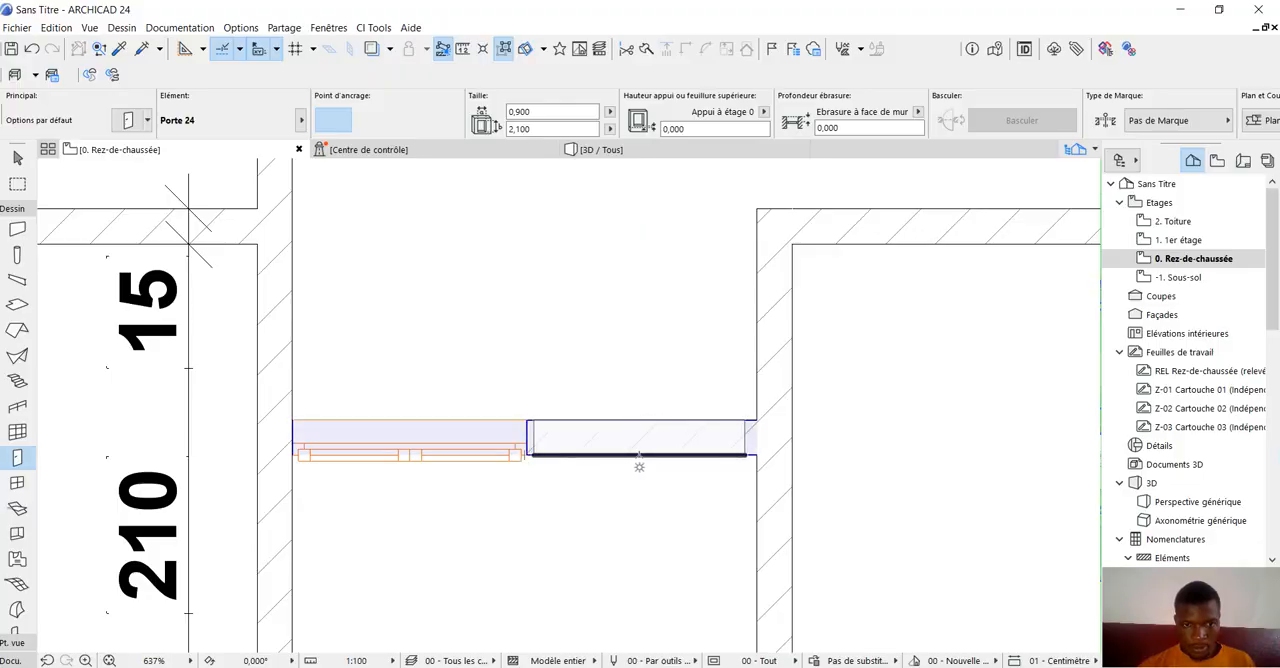
{"action": "left_click", "coordinate": [640, 466]}
{"action": "left_click", "coordinate": [703, 537]}
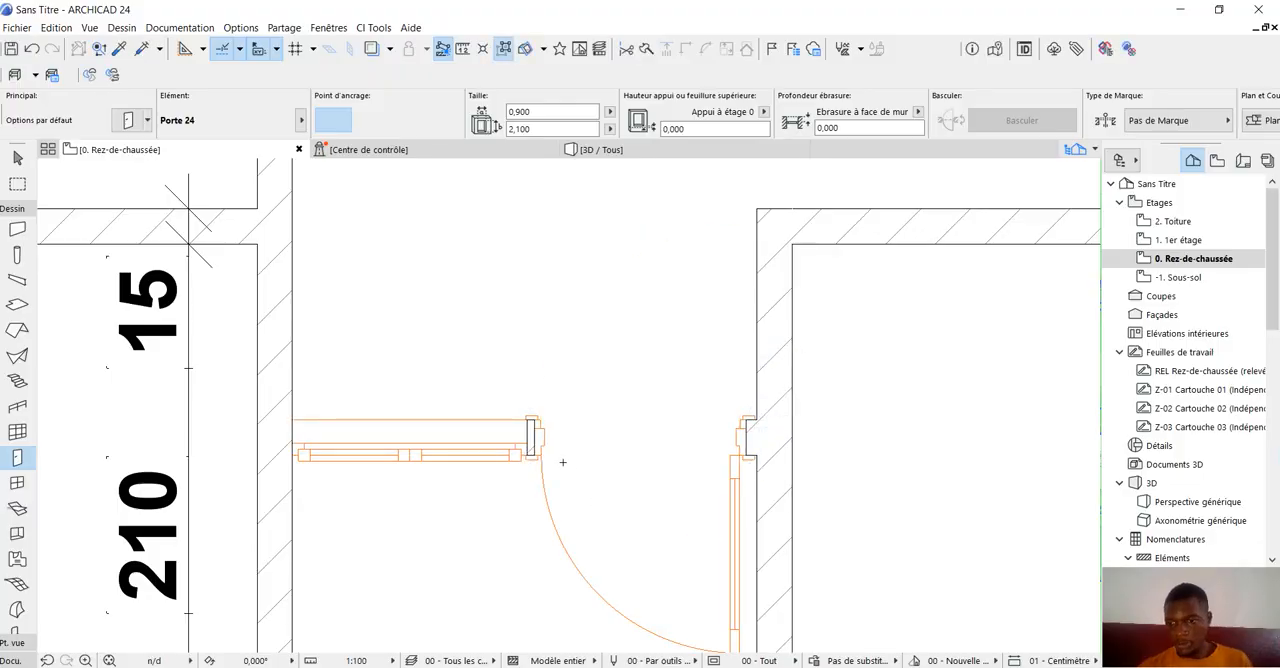
Place a Porte 24 door beside the window in the fourth unit's recessed front wall, hinged on the small-room side and opening outward.
{"action": "scroll", "coordinate": [563, 462], "scroll_direction": "down", "scroll_amount": 6}
{"action": "scroll", "coordinate": [743, 470], "scroll_direction": "up", "scroll_amount": 3}
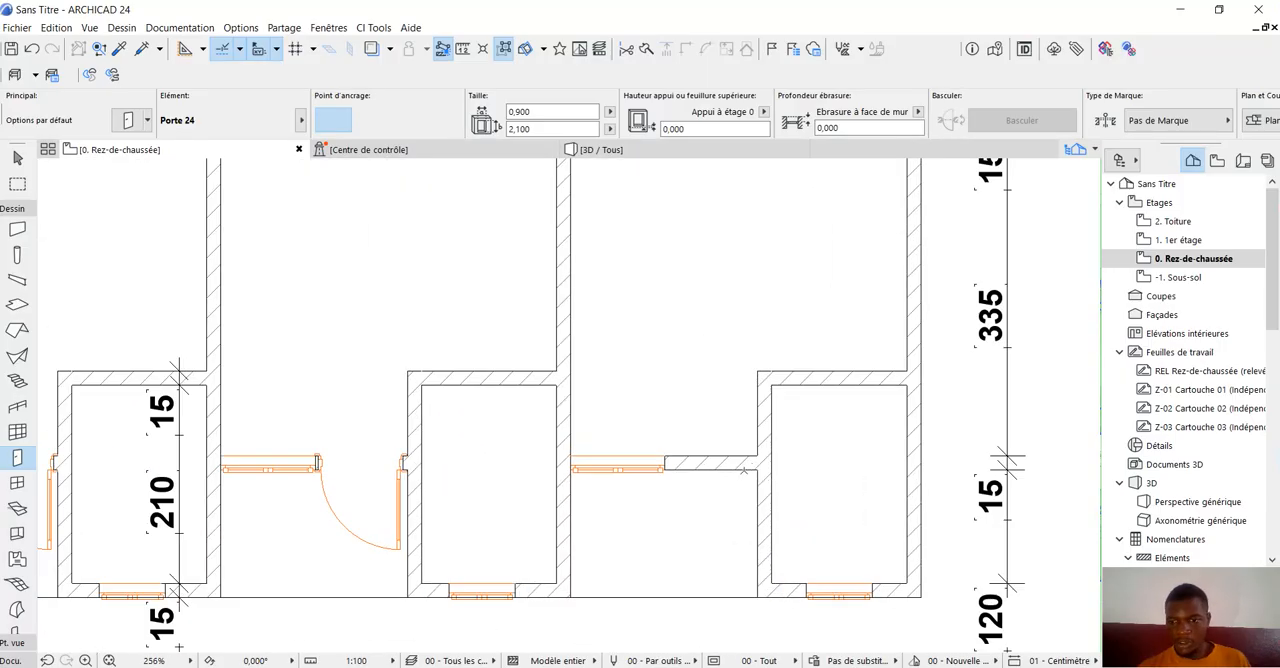
{"action": "scroll", "coordinate": [713, 468], "scroll_direction": "up", "scroll_amount": 2}
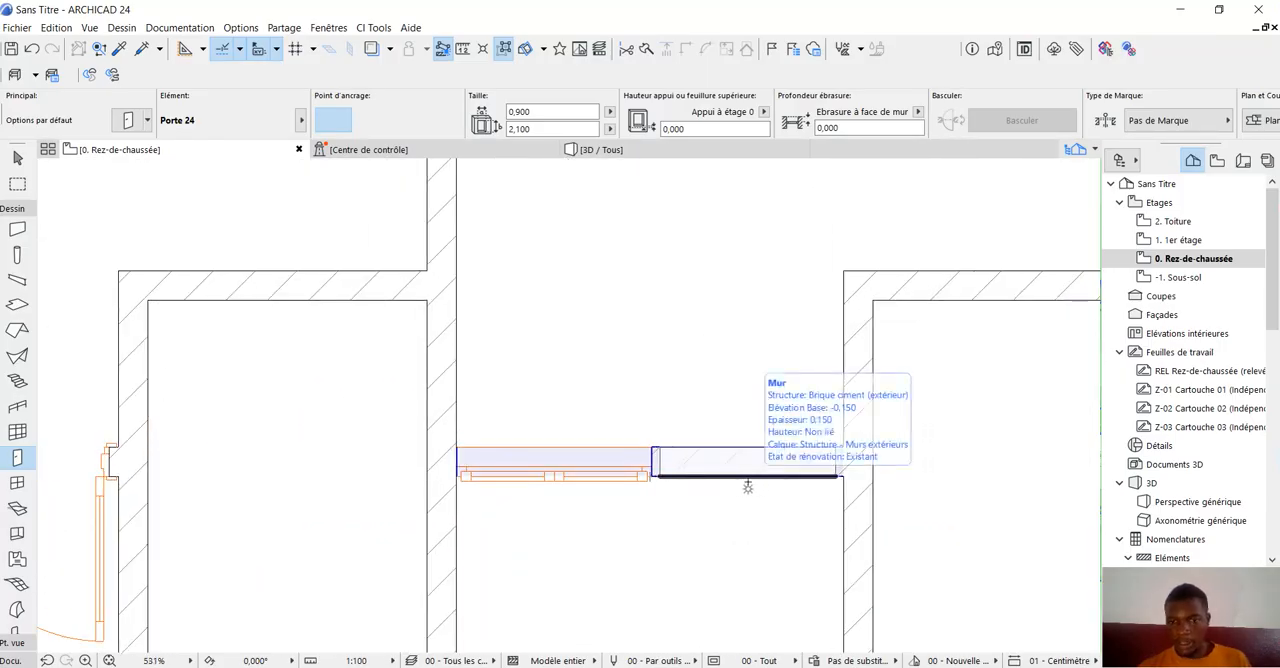
{"action": "left_click", "coordinate": [746, 487]}
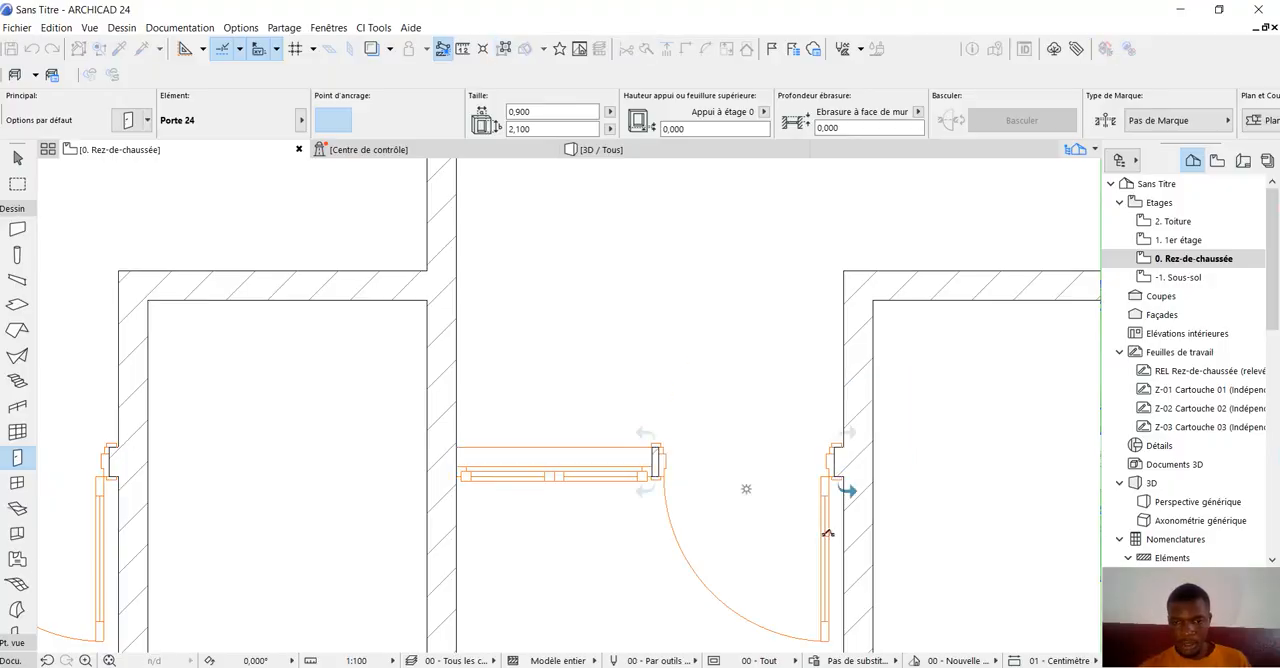
{"action": "left_click", "coordinate": [812, 500]}
{"action": "scroll", "coordinate": [812, 500], "scroll_direction": "down", "scroll_amount": 5}
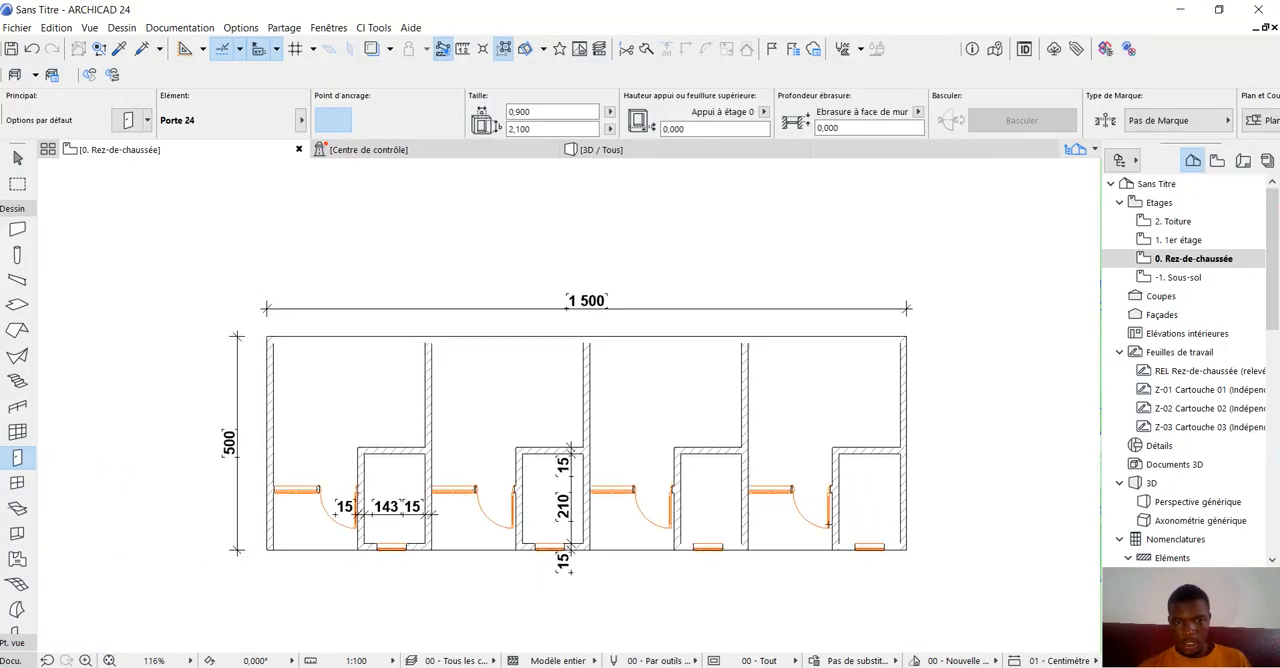
Inspect the four entrance doors in the plan and from above in the 3D view, then return to the ground-floor plan.
{"action": "scroll", "coordinate": [830, 494], "scroll_direction": "up", "scroll_amount": 2}
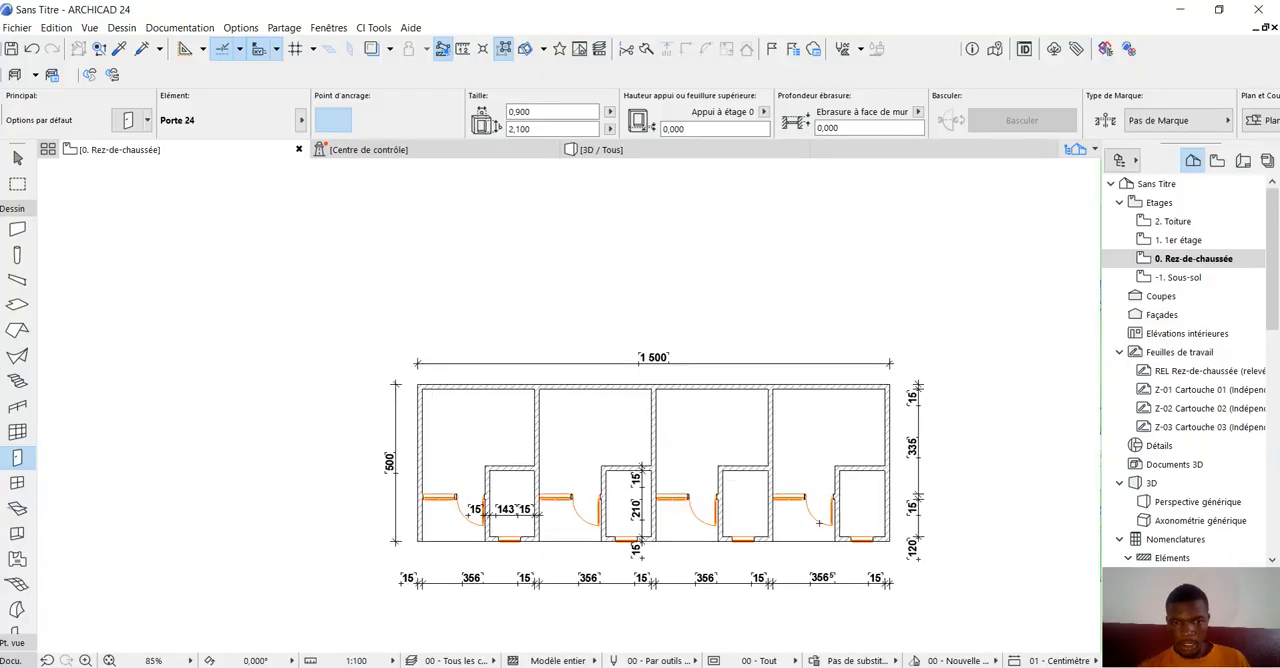
{"action": "scroll", "coordinate": [615, 371], "scroll_direction": "down", "scroll_amount": 2}
{"action": "scroll", "coordinate": [693, 489], "scroll_direction": "up", "scroll_amount": 3}
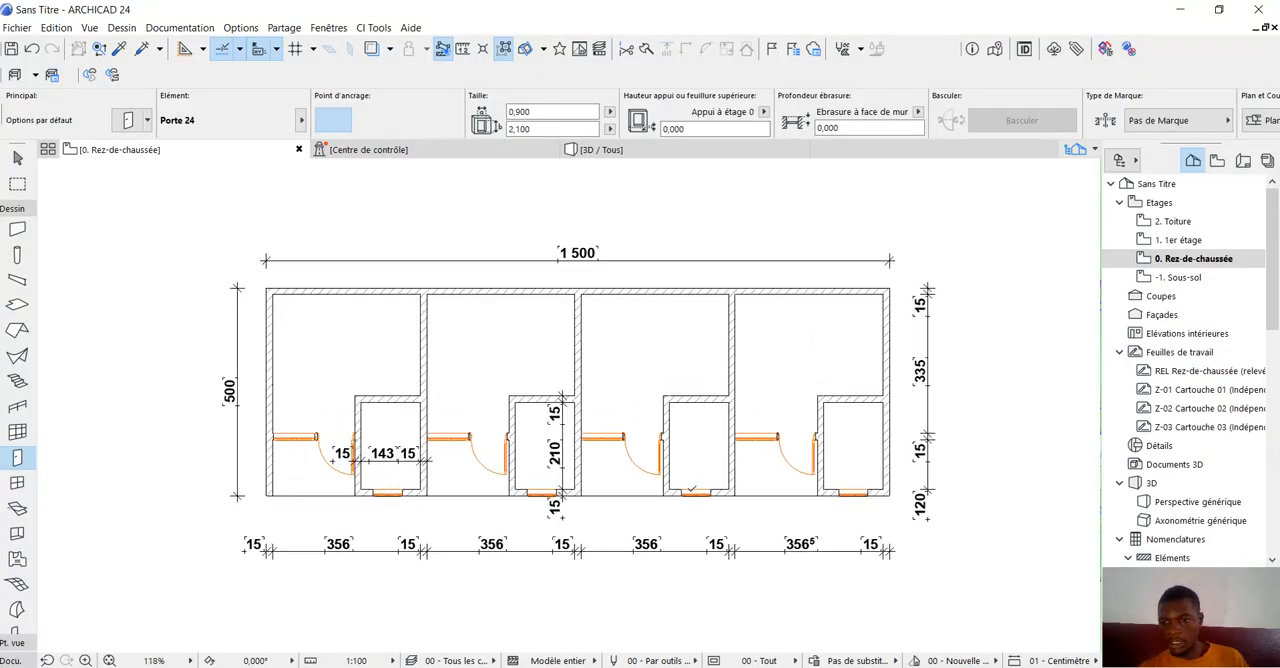
{"action": "left_click", "coordinate": [618, 149]}
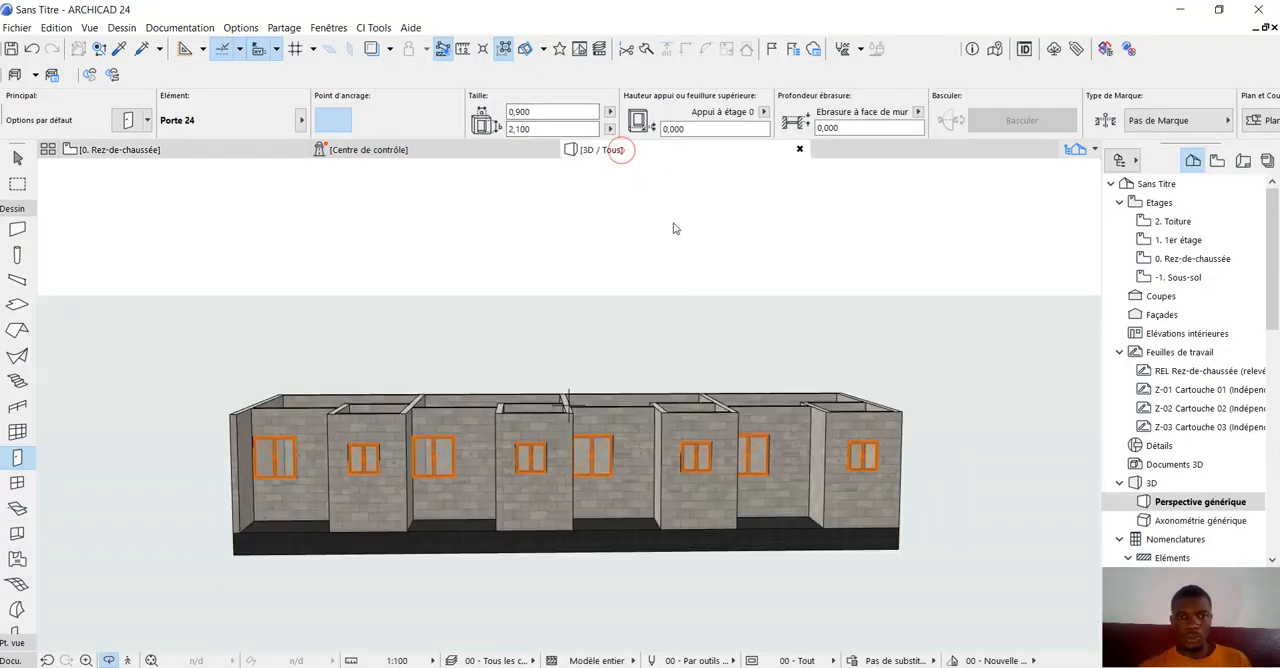
{"action": "scroll", "coordinate": [613, 445], "scroll_direction": "down", "scroll_amount": 3}
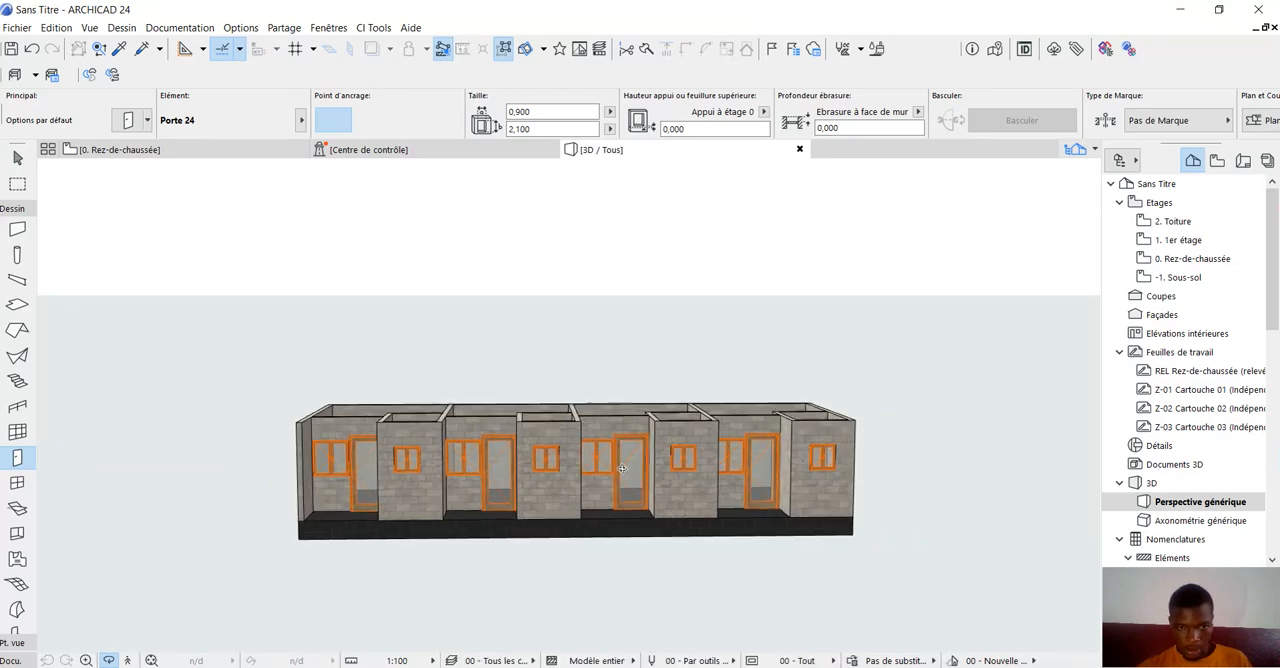
{"action": "middle_click_drag", "start_coordinate": [613, 445], "coordinate": [483, 358], "text": "shift"}
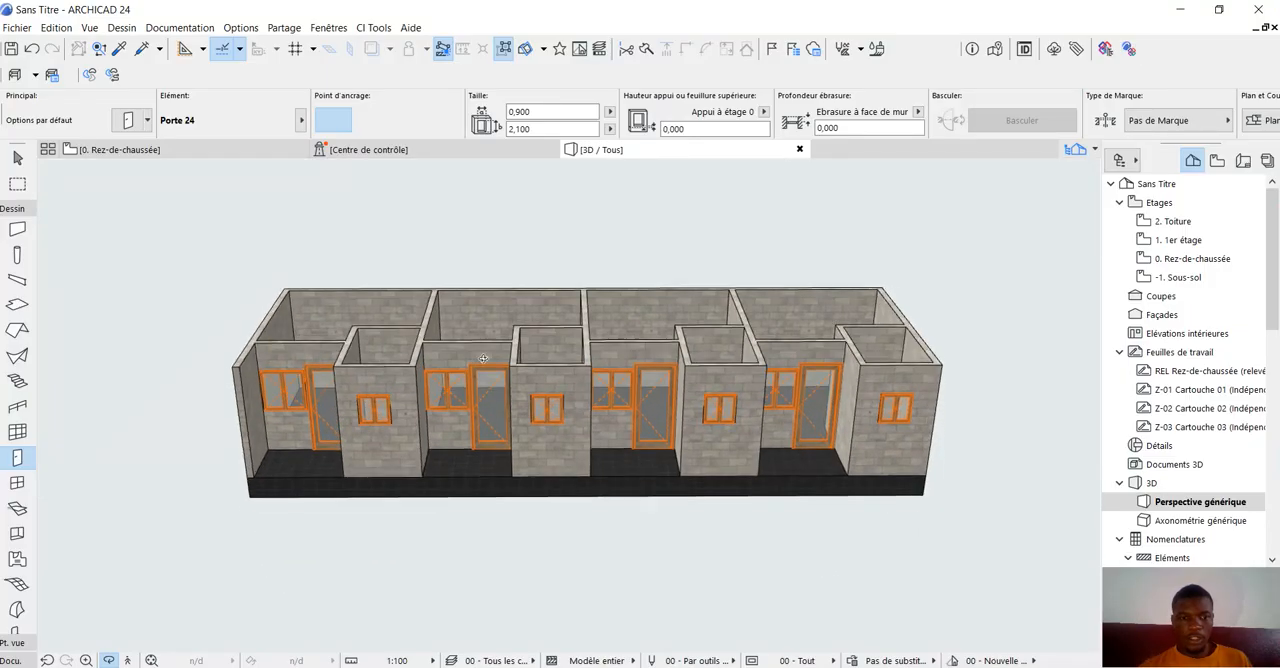
{"action": "left_click", "coordinate": [157, 149]}
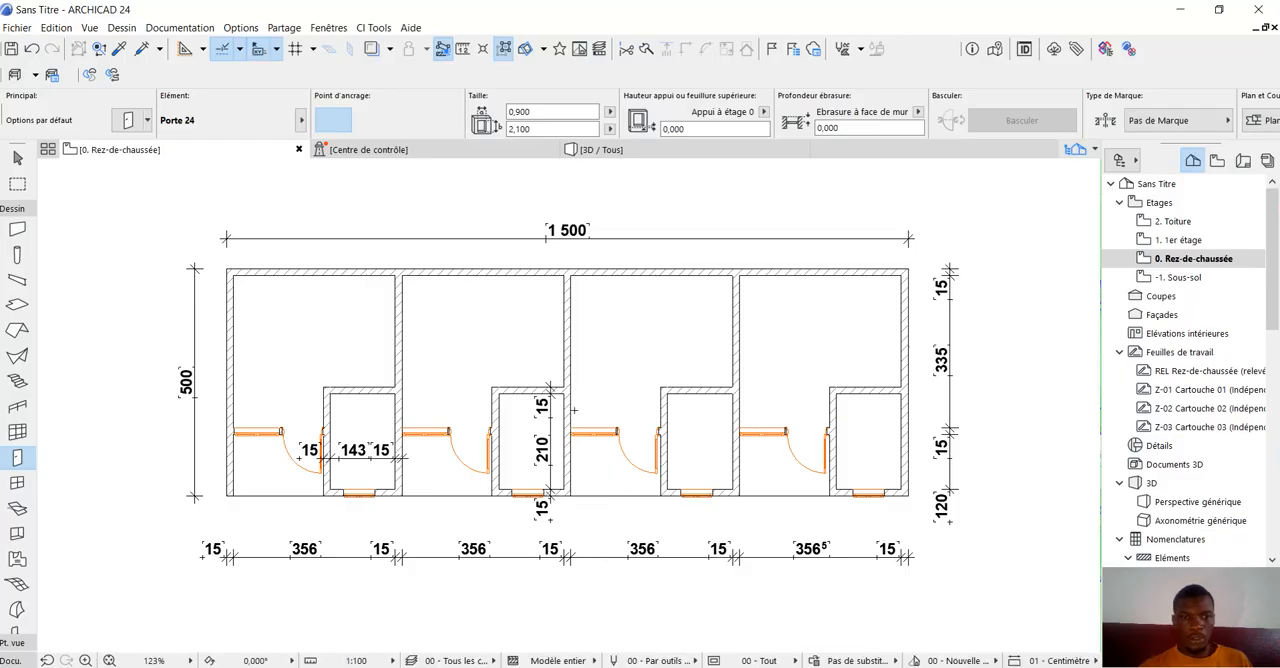
Set the door width to 0,700 and place one in the first small room's back wall, opening inward and hinged nearest the entrance door.
{"action": "scroll", "coordinate": [574, 409], "scroll_direction": "down", "scroll_amount": 2}
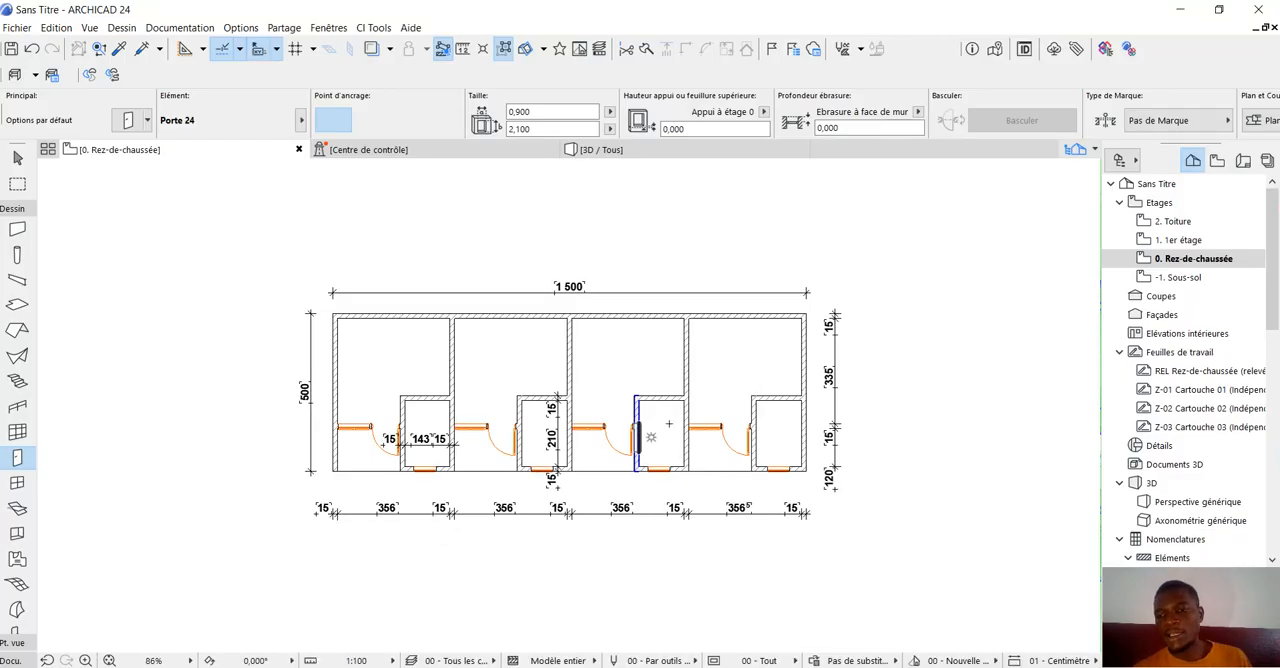
{"action": "scroll", "coordinate": [531, 375], "scroll_direction": "up", "scroll_amount": 1}
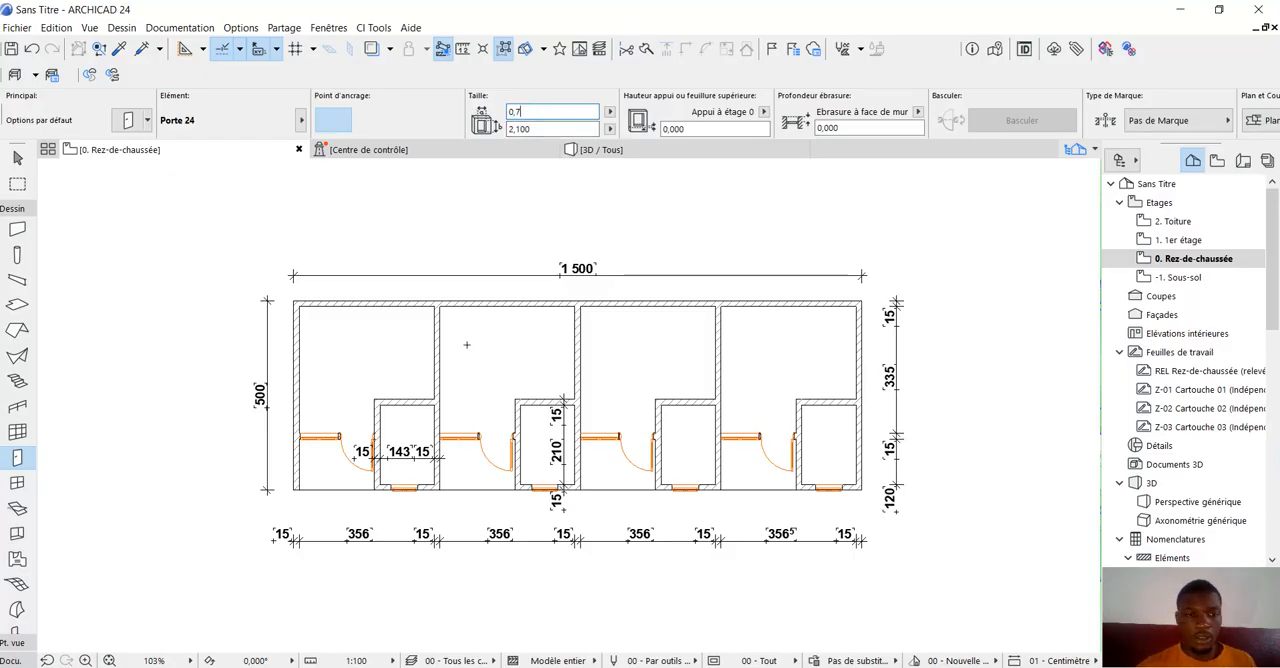
{"action": "scroll", "coordinate": [367, 427], "scroll_direction": "up", "scroll_amount": 3}
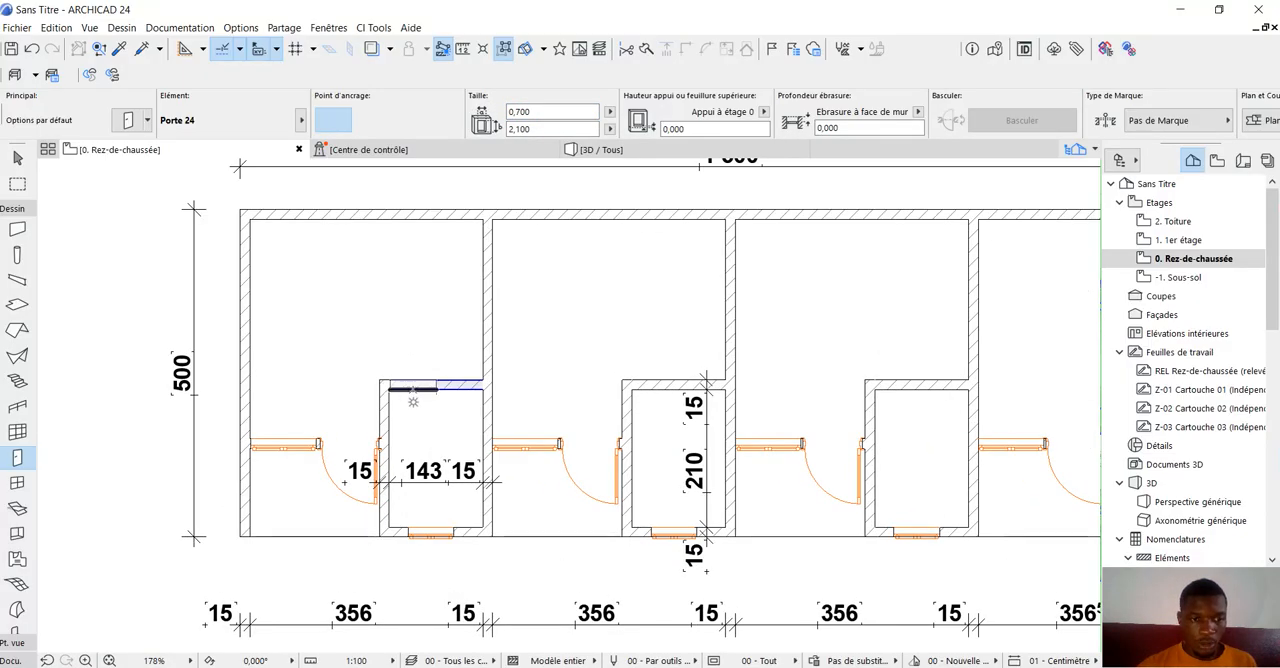
{"action": "left_click", "coordinate": [412, 389]}
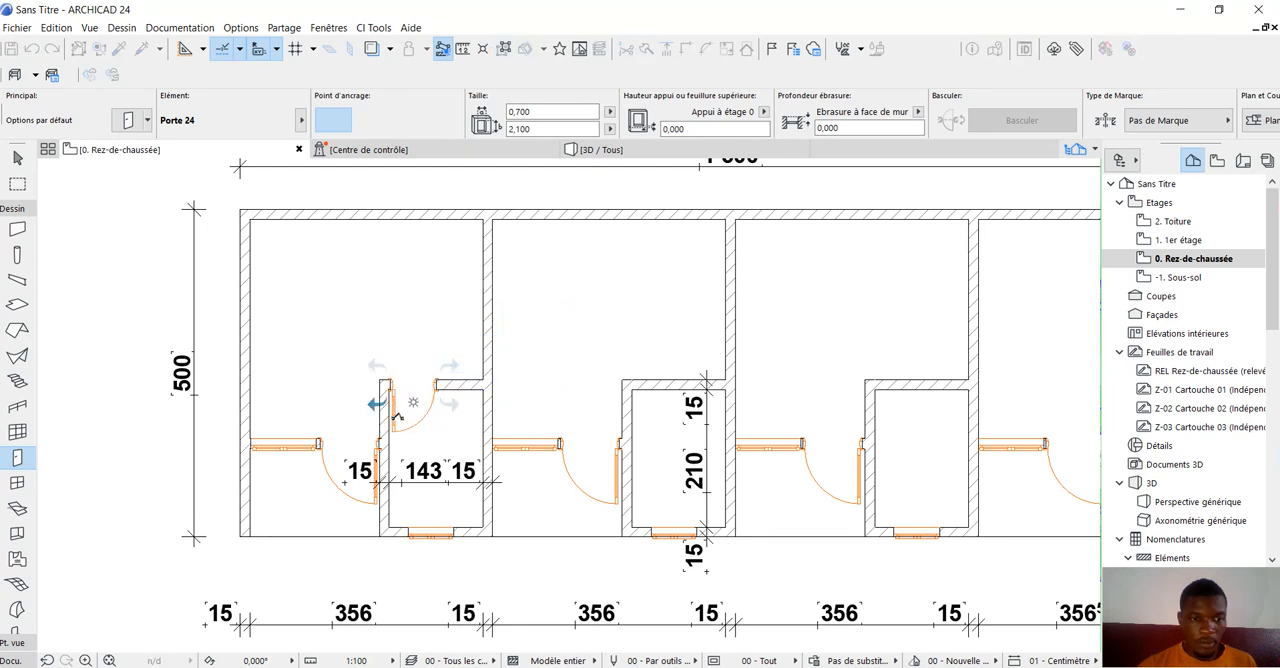
{"action": "left_click", "coordinate": [413, 402]}
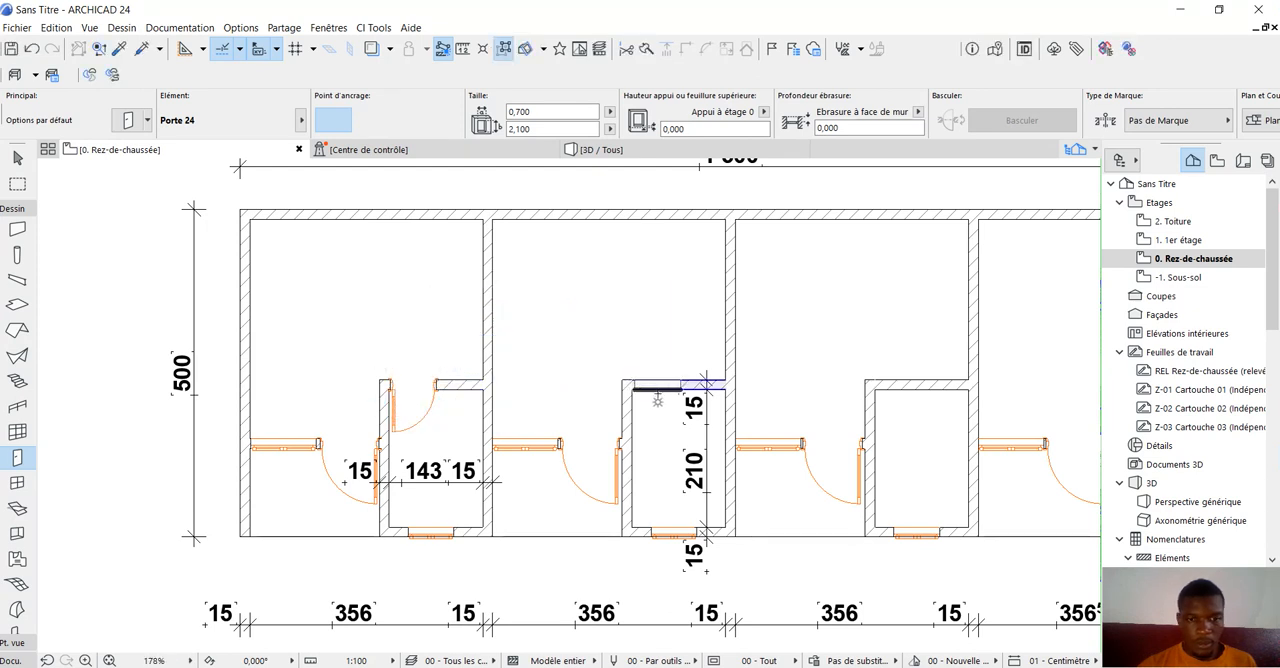
Place matching 0,700 doors in the back walls of the second and third small rooms, opening inward and hinged nearest the entrance doors.
{"action": "left_click", "coordinate": [637, 410]}
{"action": "left_click", "coordinate": [400, 409]}
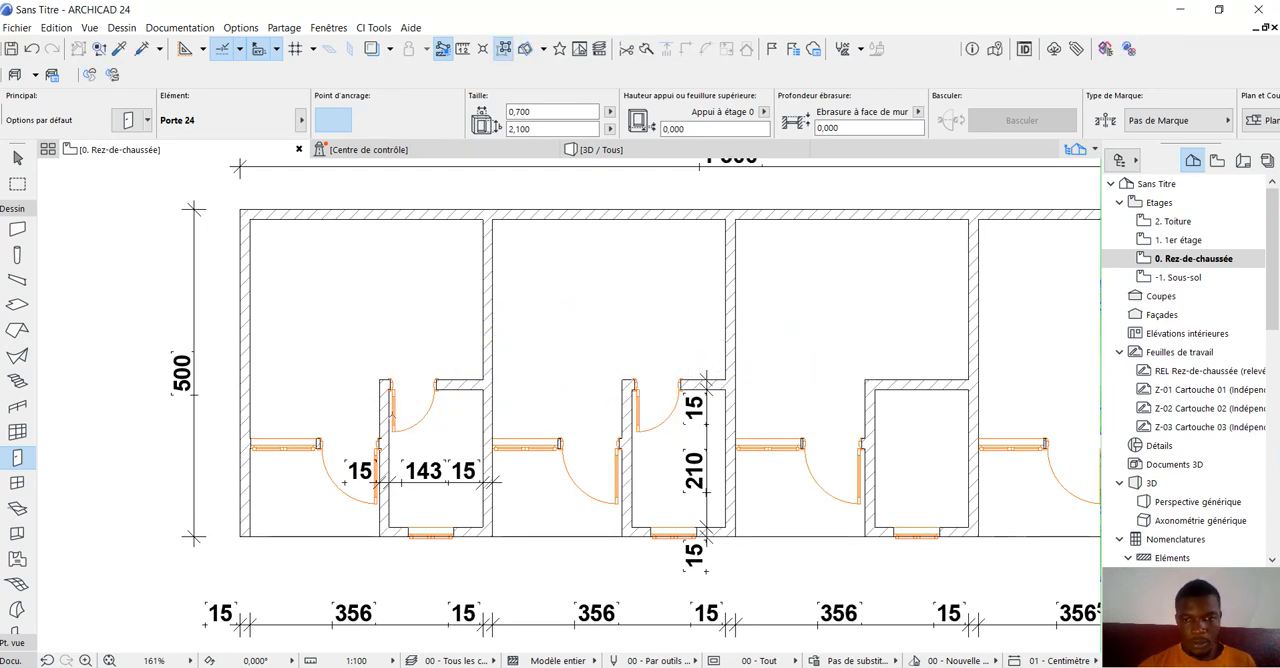
{"action": "scroll", "coordinate": [390, 412], "scroll_direction": "down", "scroll_amount": 3}
{"action": "scroll", "coordinate": [714, 411], "scroll_direction": "up", "scroll_amount": 3}
{"action": "scroll", "coordinate": [654, 402], "scroll_direction": "up", "scroll_amount": 2}
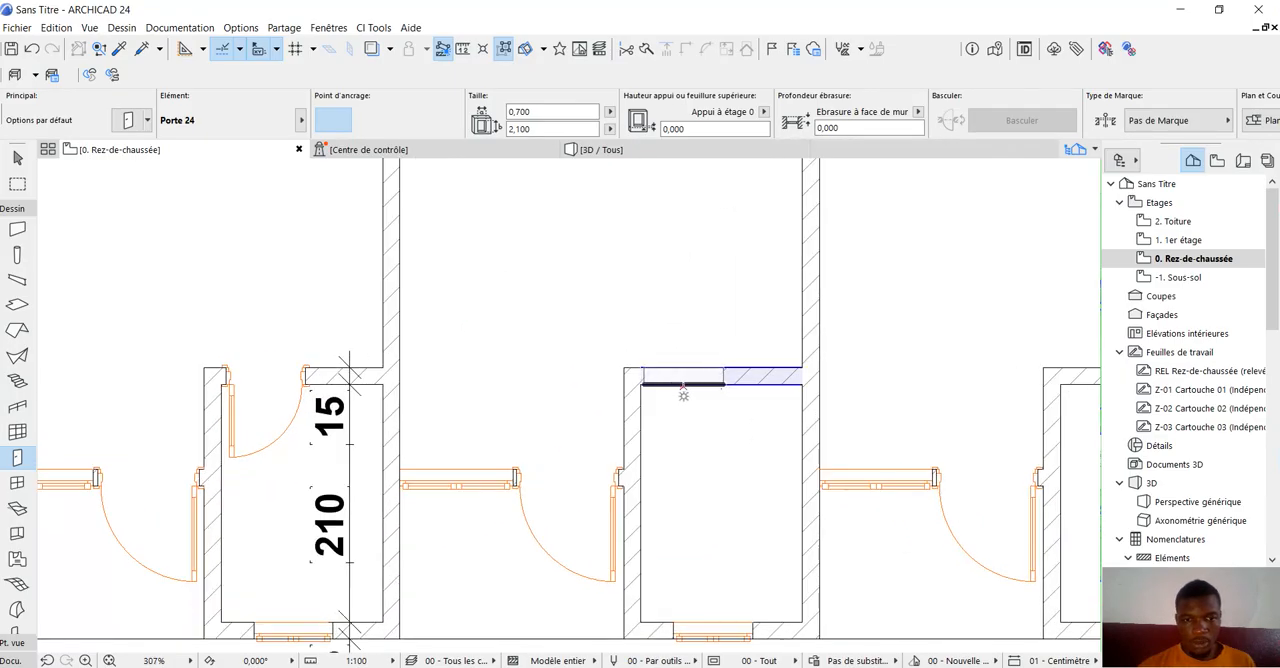
{"action": "left_click", "coordinate": [683, 395]}
{"action": "left_click", "coordinate": [516, 456]}
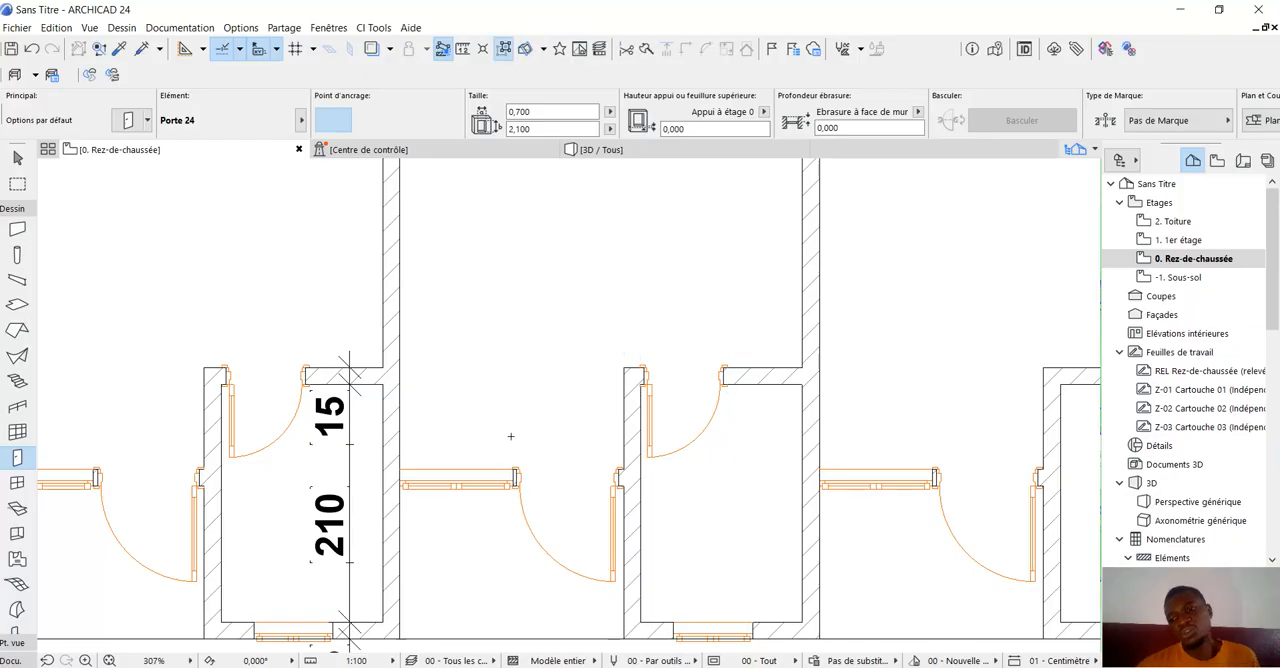
Place a 0,700 door in the fourth small room's back wall, opening into the small room and hinged nearest the entrance door.
{"action": "scroll", "coordinate": [540, 440], "scroll_direction": "down", "scroll_amount": 5}
{"action": "scroll", "coordinate": [829, 419], "scroll_direction": "up", "scroll_amount": 6}
{"action": "scroll", "coordinate": [829, 419], "scroll_direction": "up", "scroll_amount": 1}
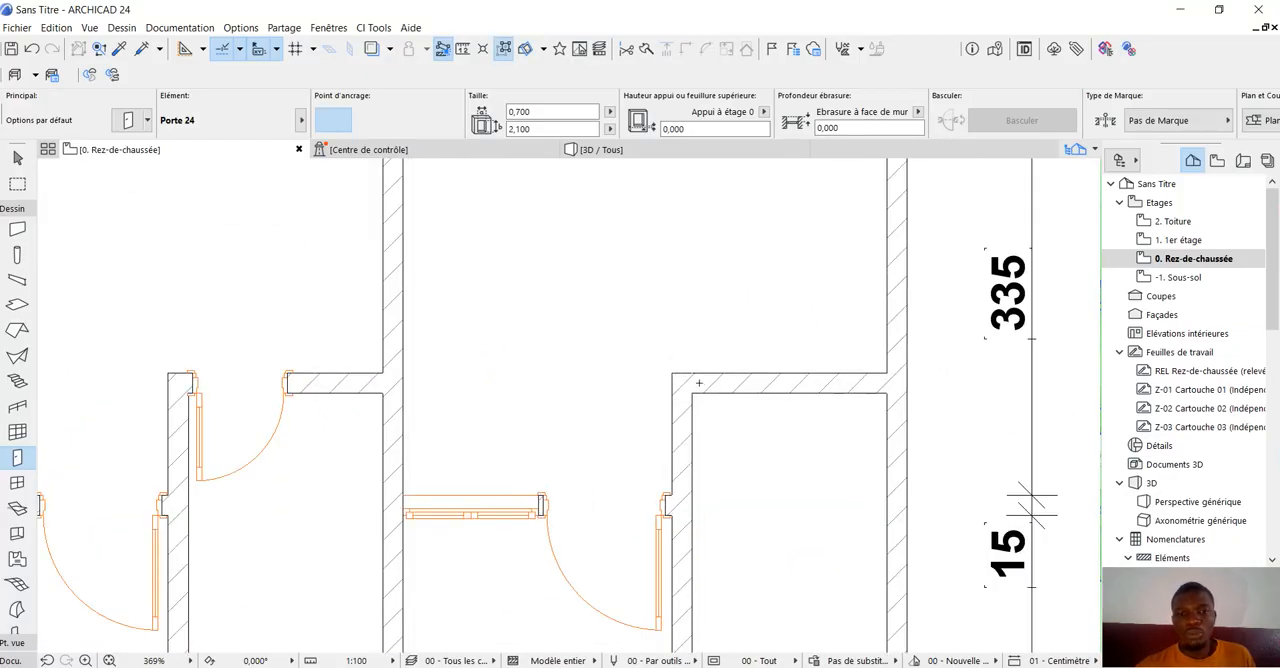
{"action": "left_click", "coordinate": [742, 403]}
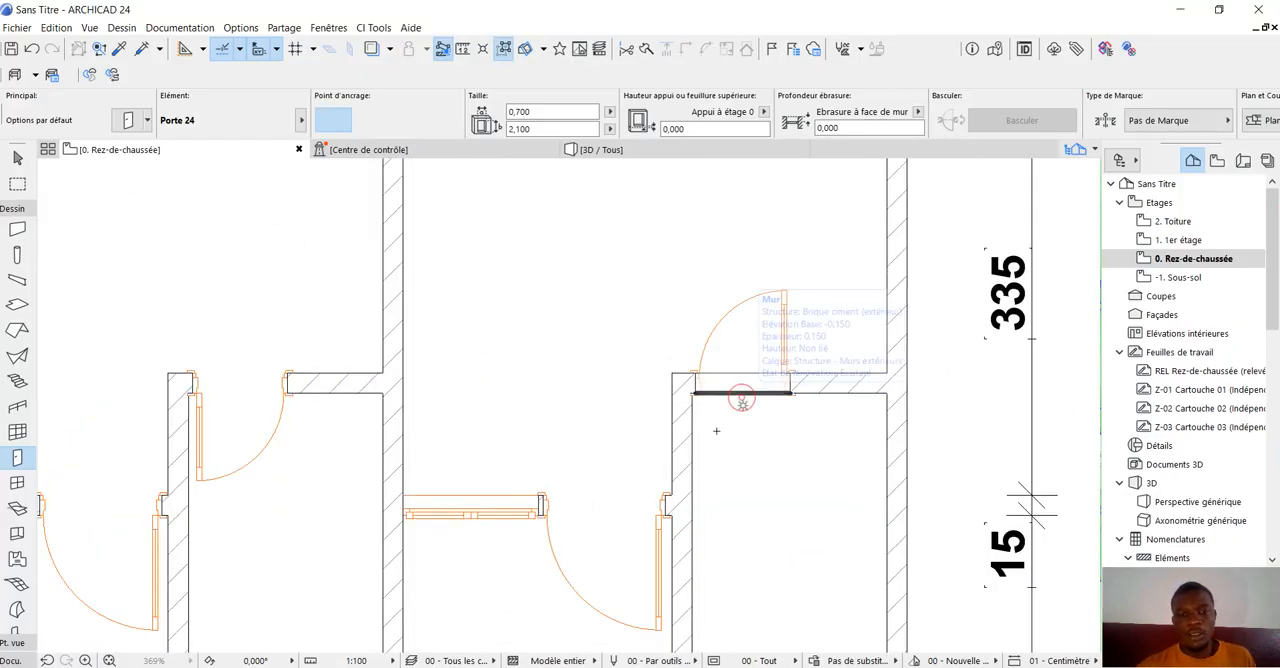
{"action": "left_click", "coordinate": [726, 440]}
{"action": "scroll", "coordinate": [786, 457], "scroll_direction": "down", "scroll_amount": 6}
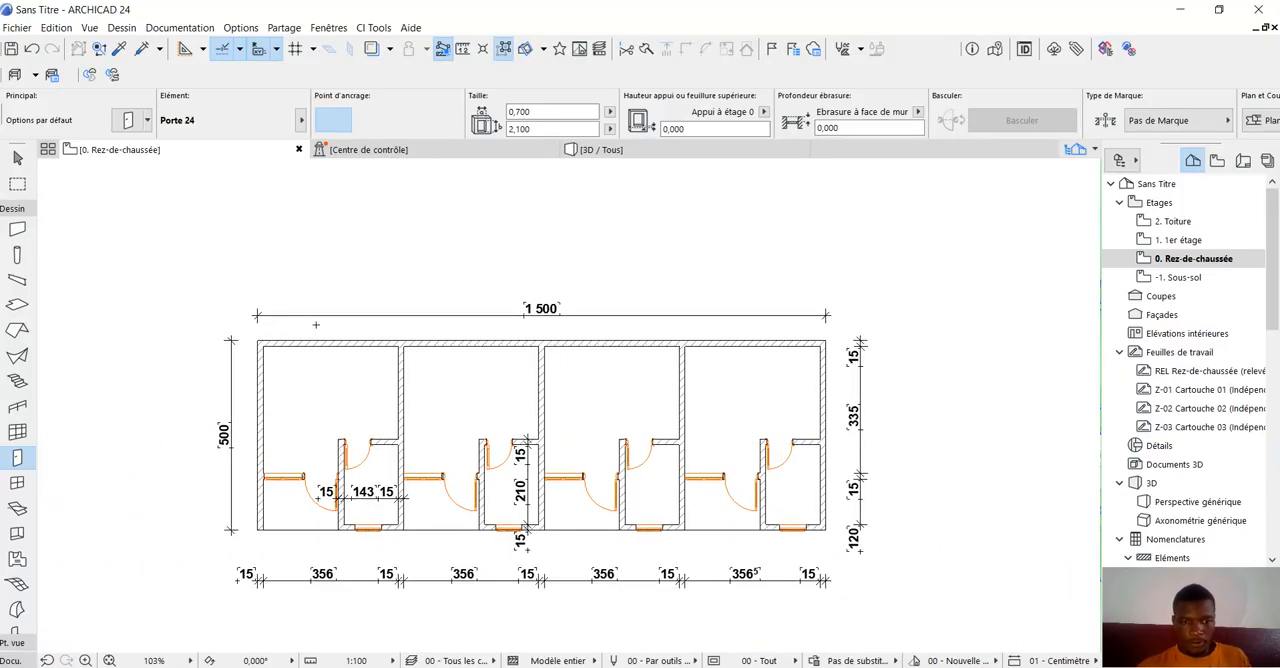
Inspect the small-room doors in the 3D view, then check the whole door layout in the ground-floor plan.
{"action": "left_click", "coordinate": [609, 149]}
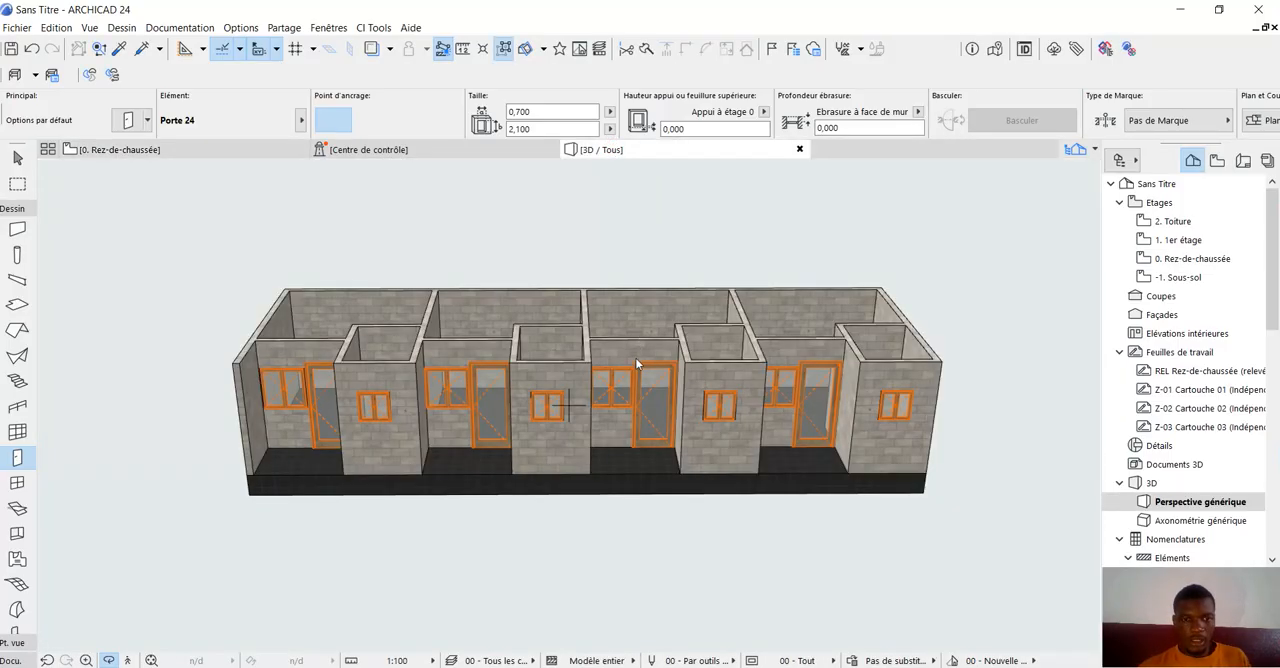
{"action": "middle_click_drag", "start_coordinate": [593, 468], "coordinate": [535, 400], "text": "shift"}
{"action": "left_click", "coordinate": [160, 149]}
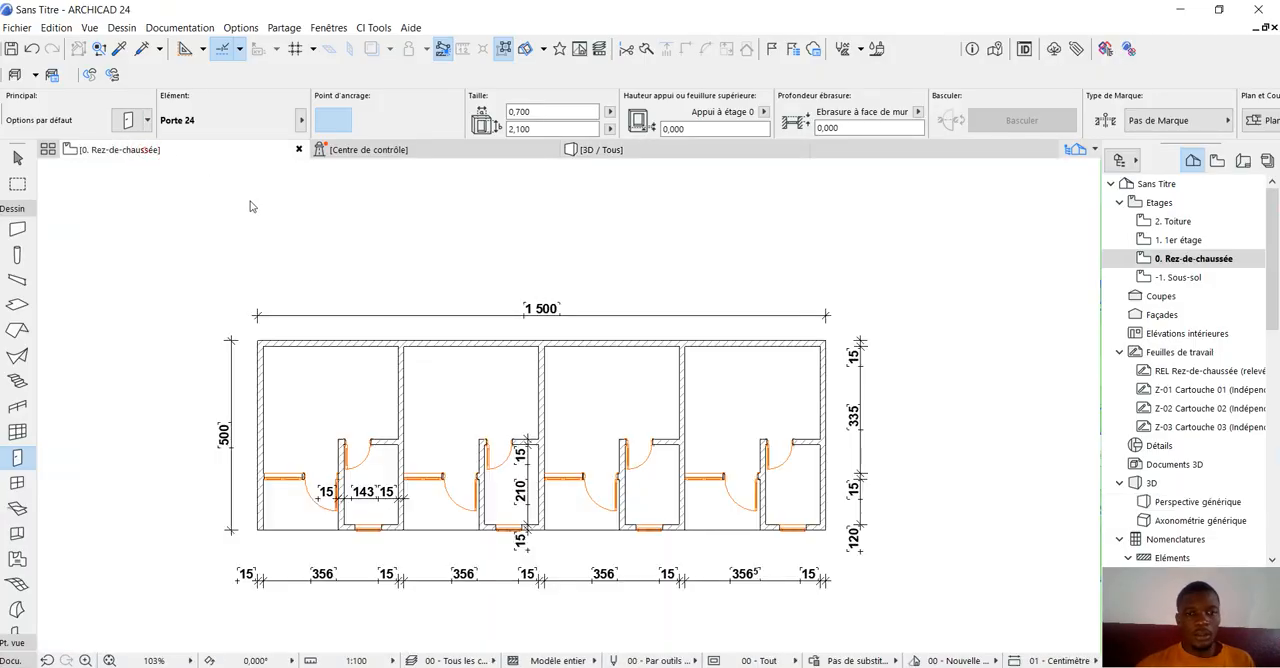
{"action": "scroll", "coordinate": [605, 420], "scroll_direction": "down", "scroll_amount": 3}
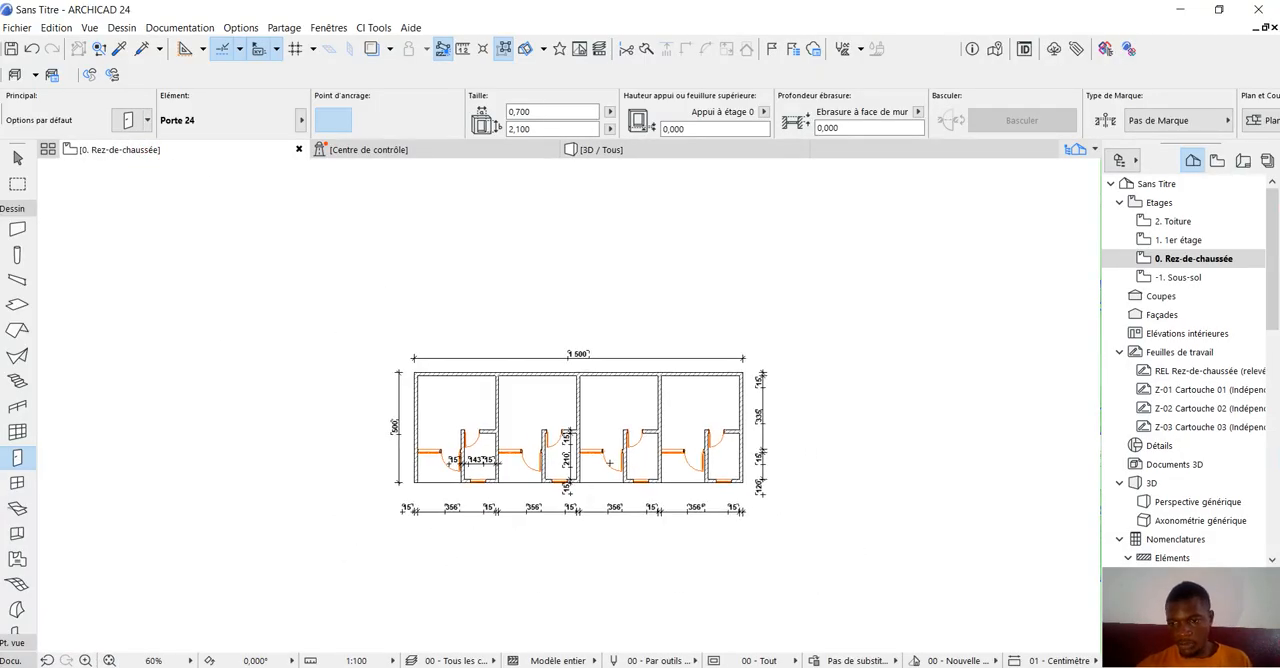
{"action": "scroll", "coordinate": [530, 445], "scroll_direction": "up", "scroll_amount": 4}
{"action": "scroll", "coordinate": [610, 440], "scroll_direction": "down", "scroll_amount": 3}
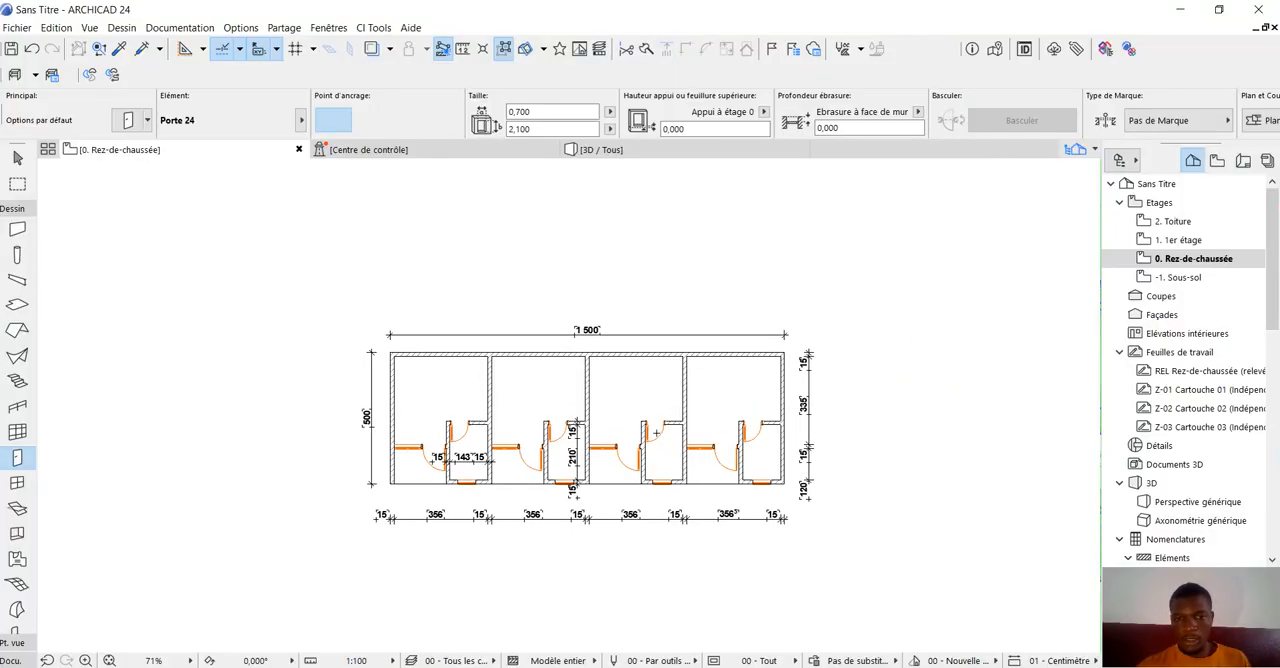